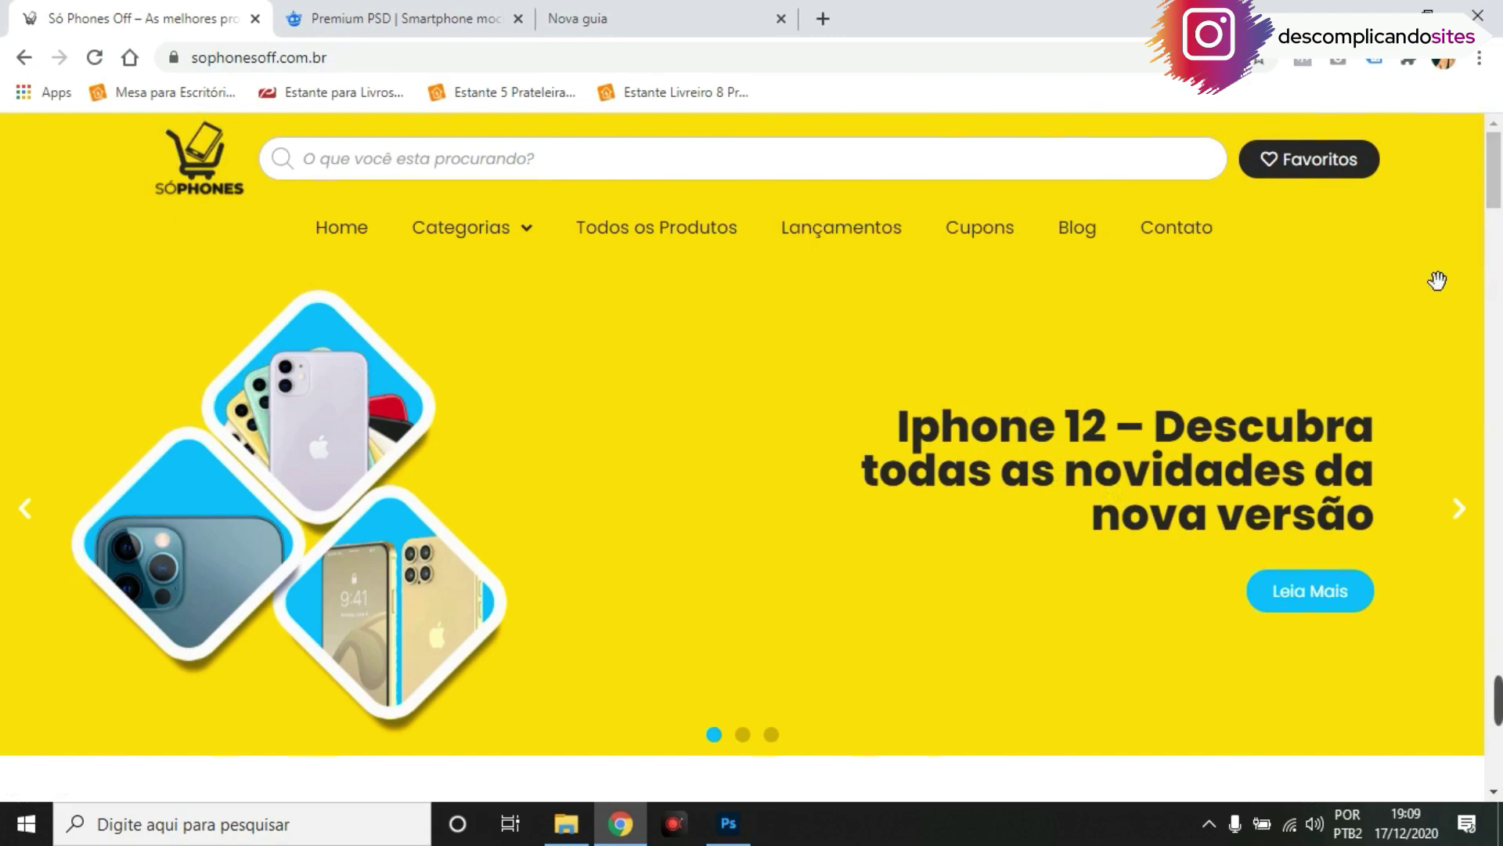
pyautogui.scroll(-3, 1437, 282)
pyautogui.scroll(-3, 1437, 286)
pyautogui.scroll(-3, 1438, 290)
pyautogui.scroll(-3, 1410, 296)
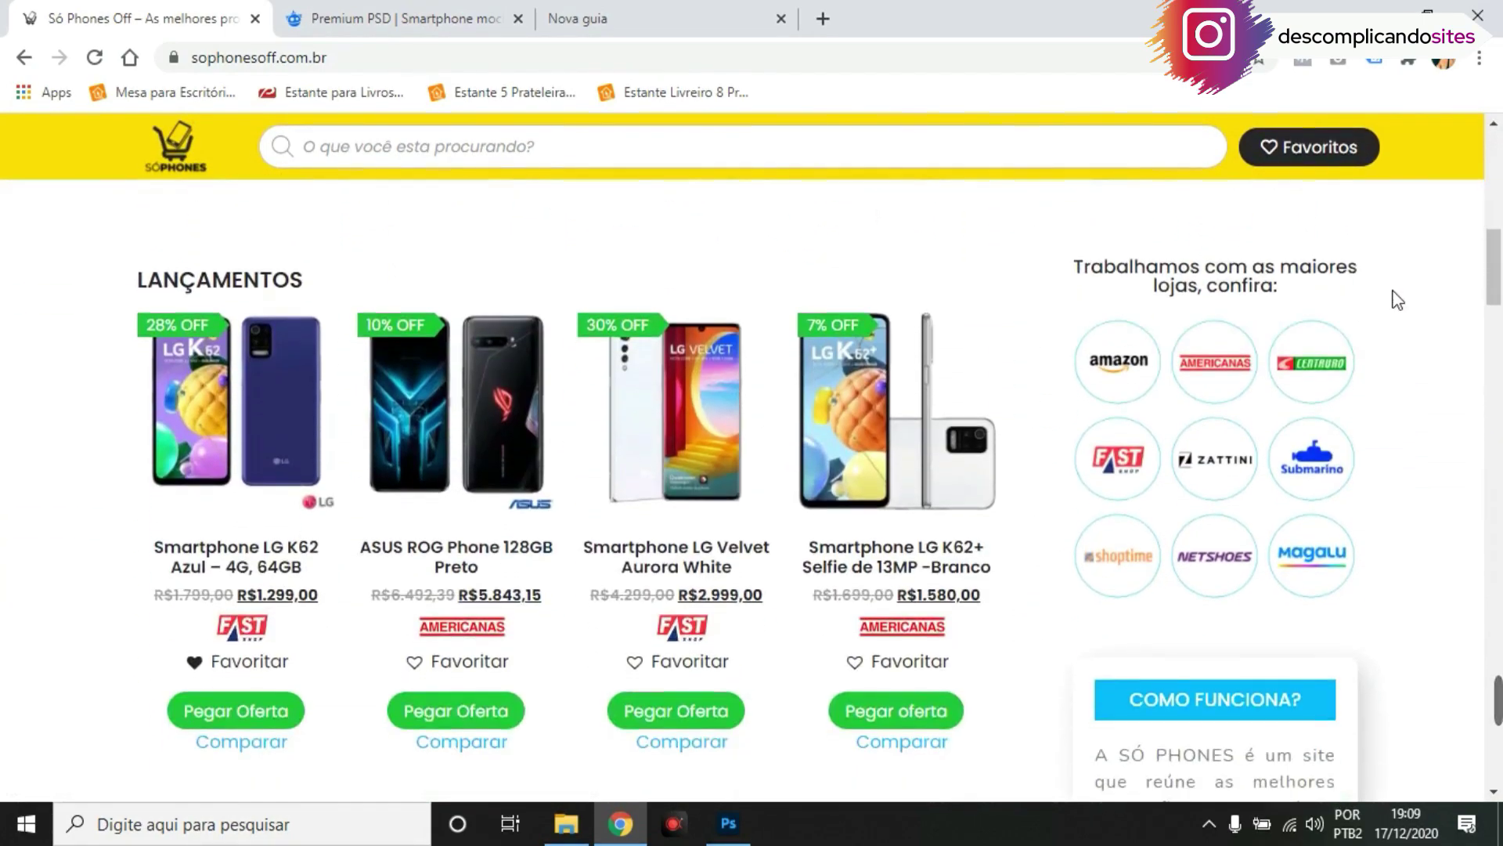
pyautogui.scroll(-3, 926, 379)
pyautogui.scroll(-3, 946, 397)
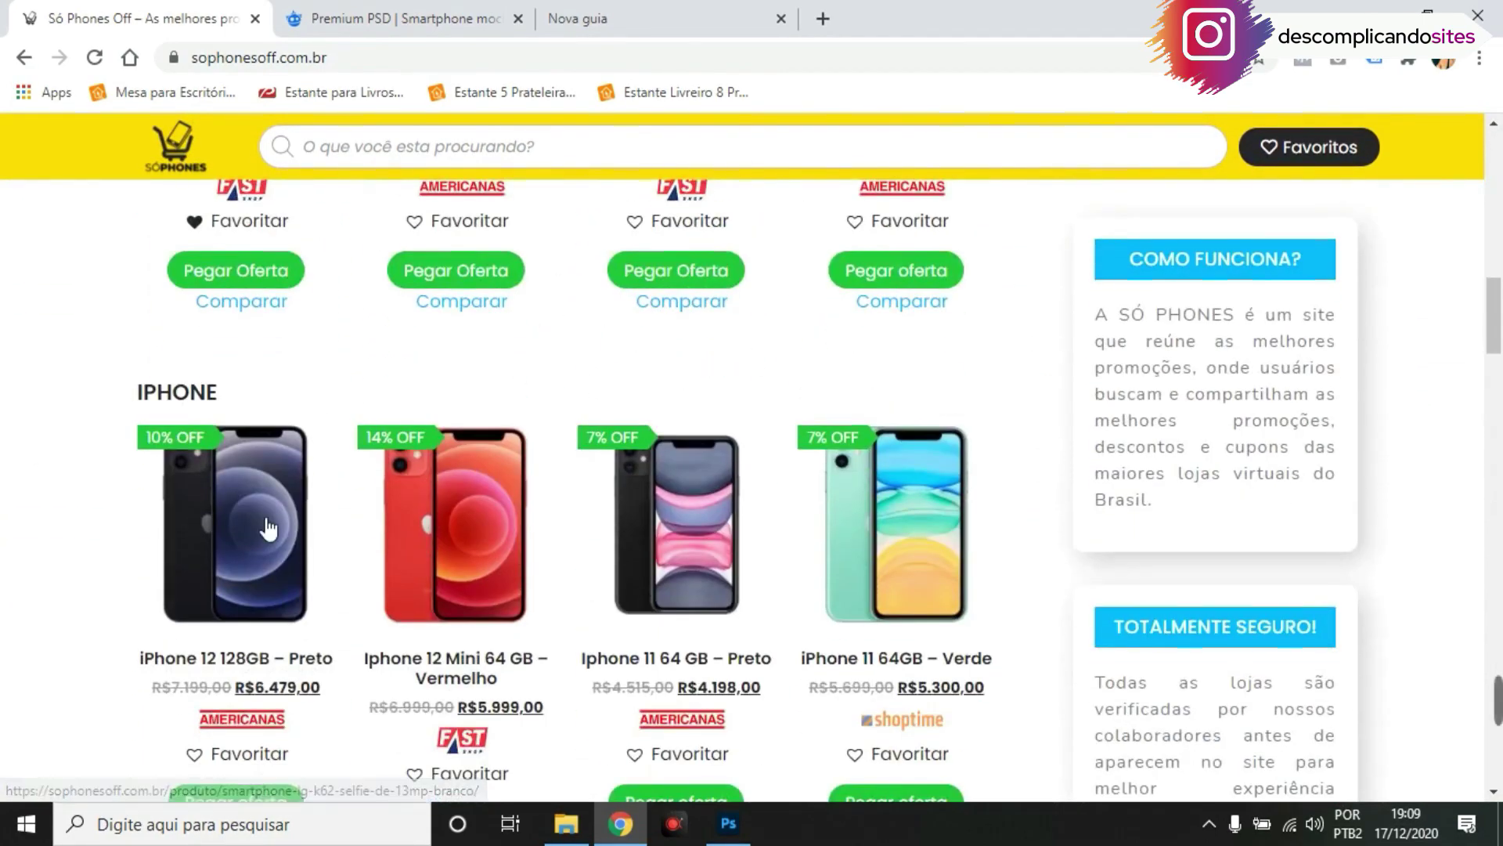
pyautogui.scroll(-4, 758, 319)
pyautogui.scroll(-3, 861, 325)
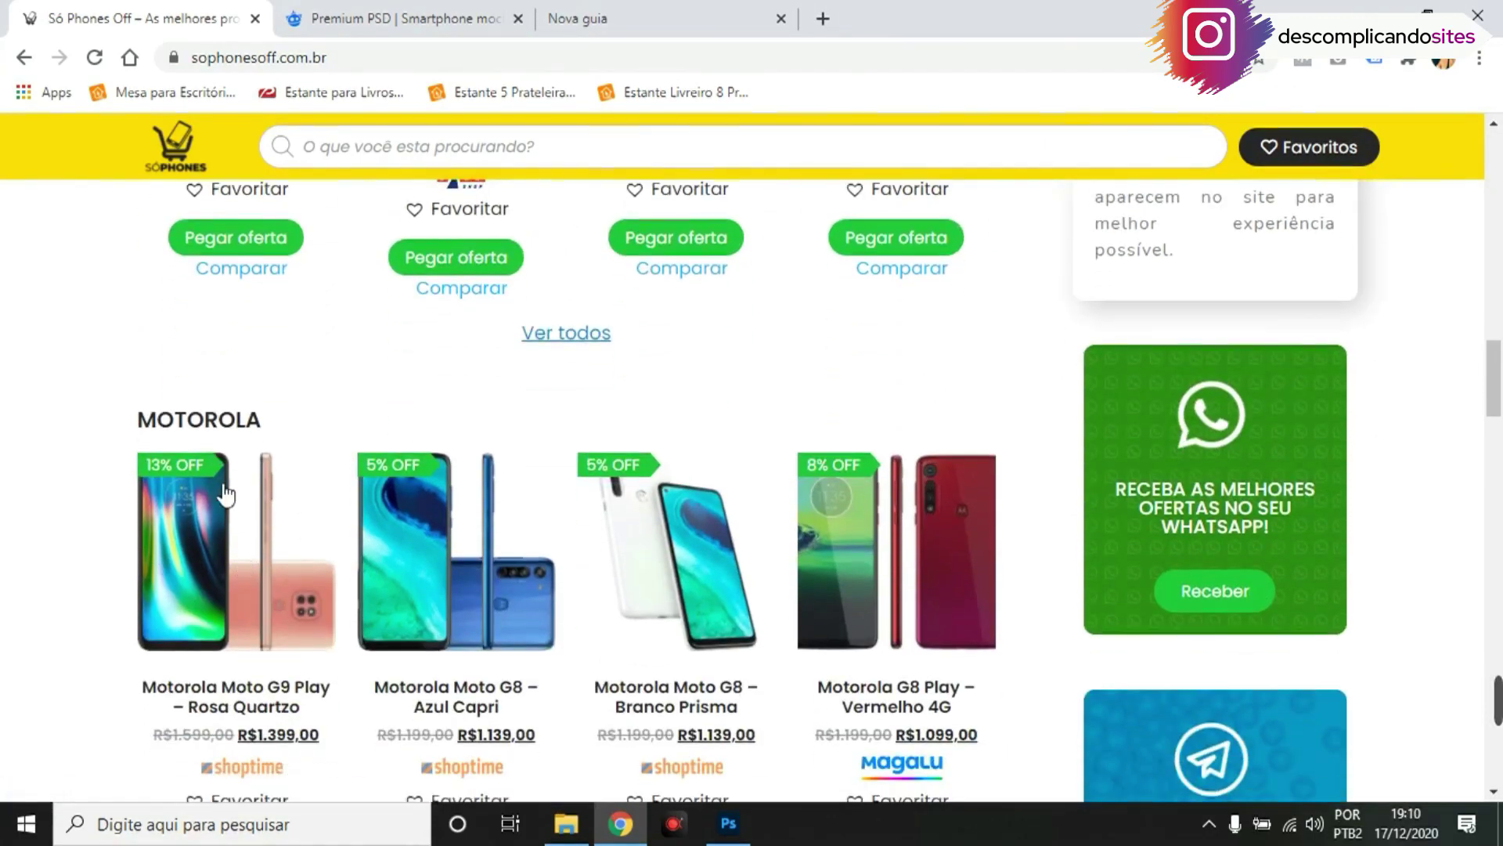
pyautogui.scroll(-4, 208, 376)
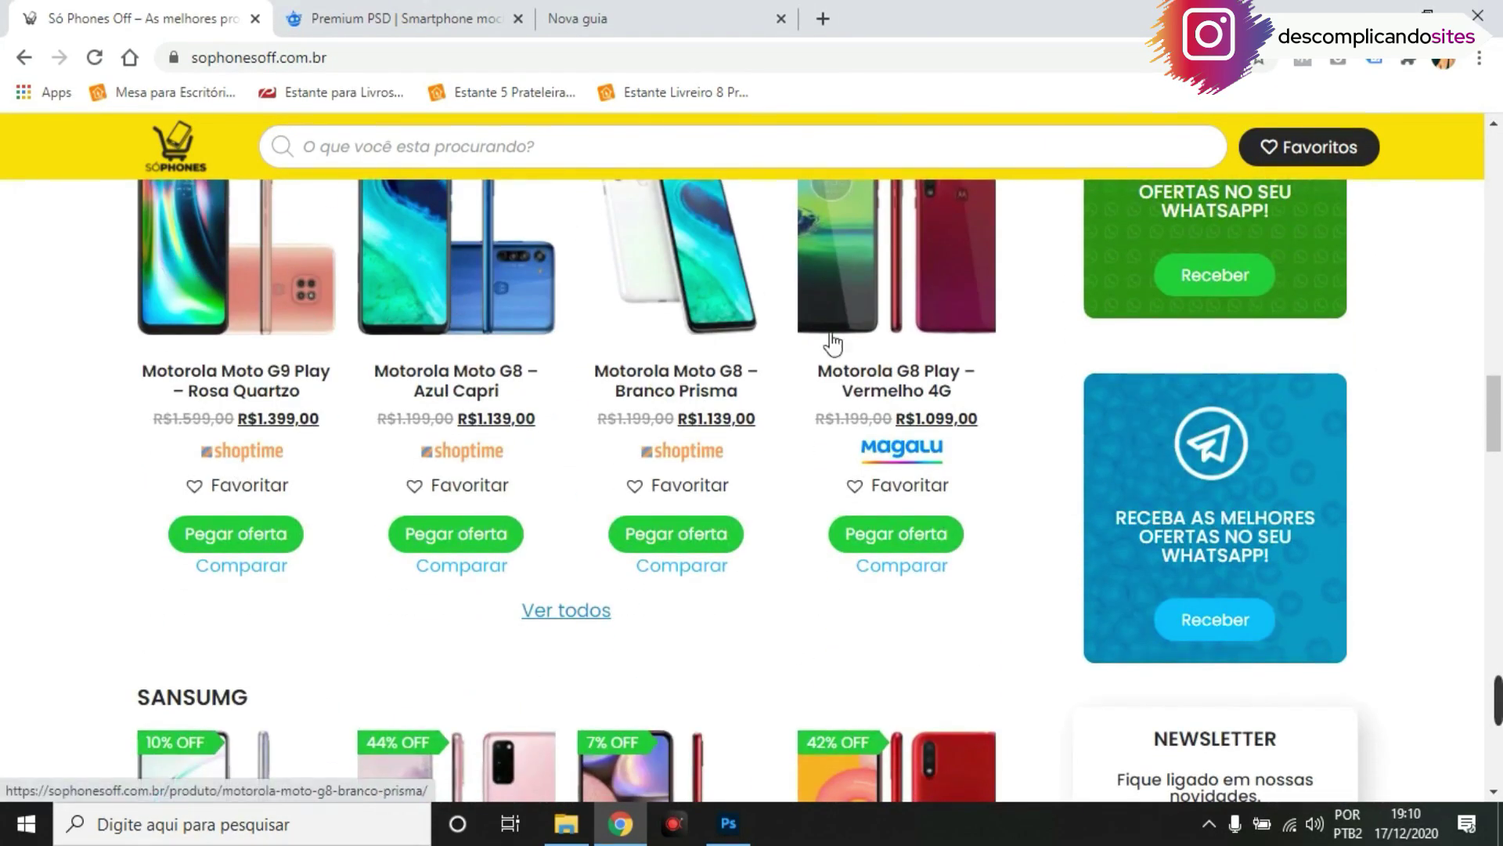
pyautogui.scroll(-2, 407, 415)
pyautogui.scroll(2, 411, 412)
pyautogui.scroll(1, 439, 395)
pyautogui.click(474, 323)
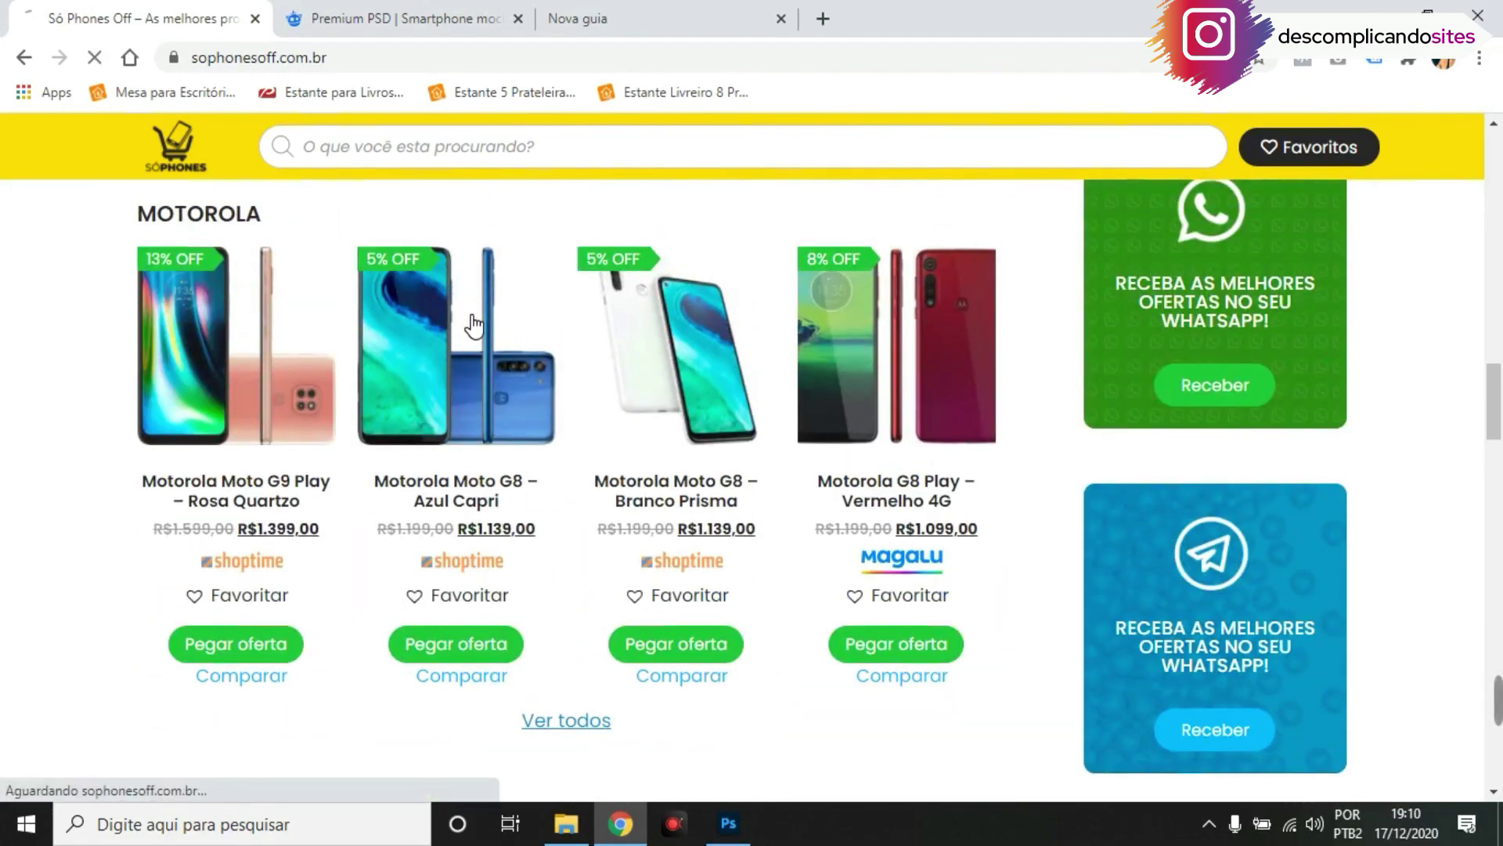
pyautogui.scroll(-2, 777, 527)
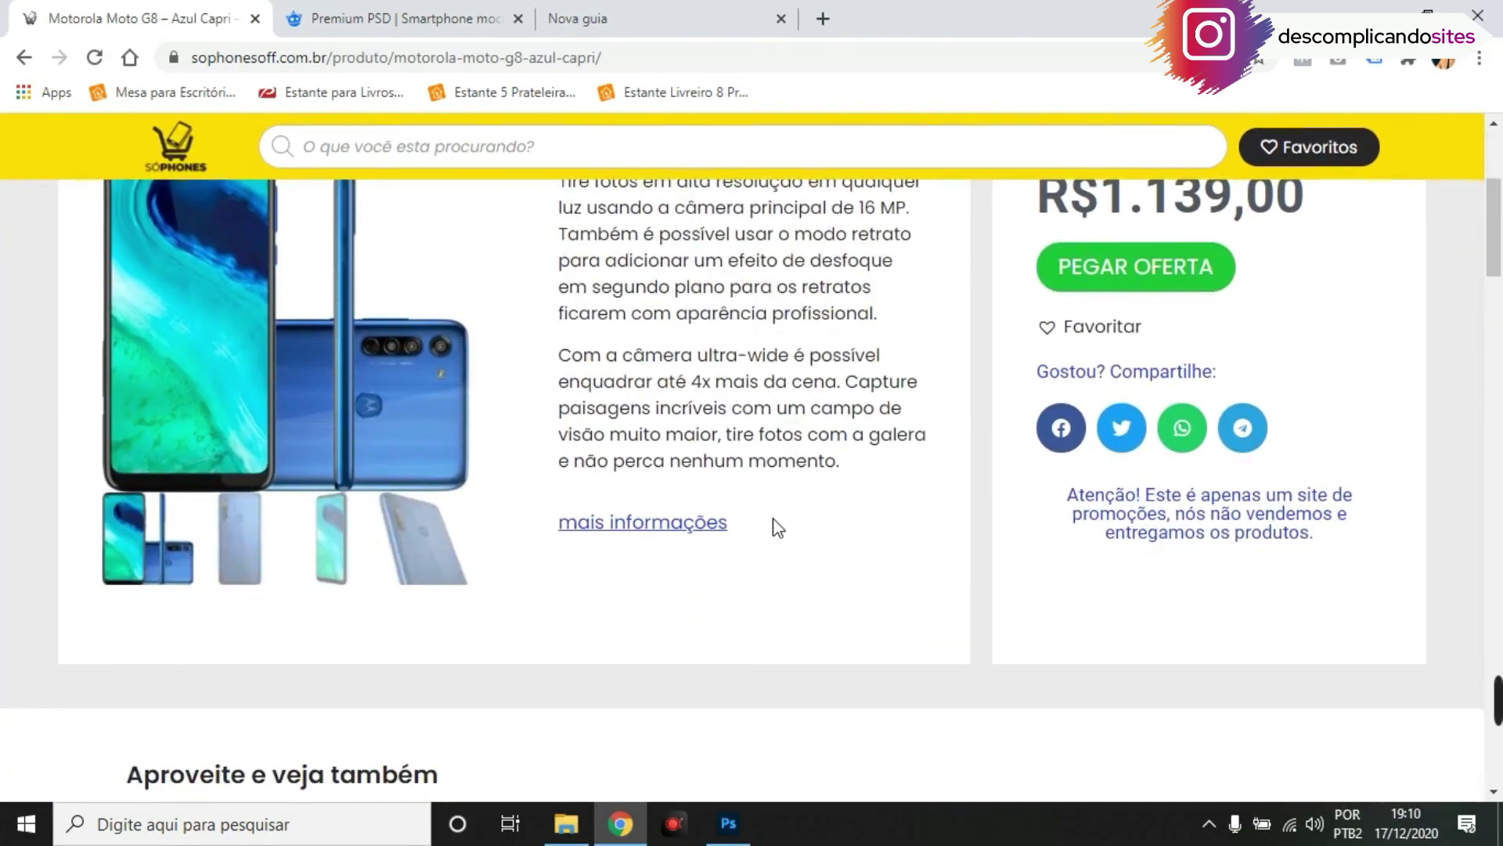
pyautogui.scroll(3, 752, 423)
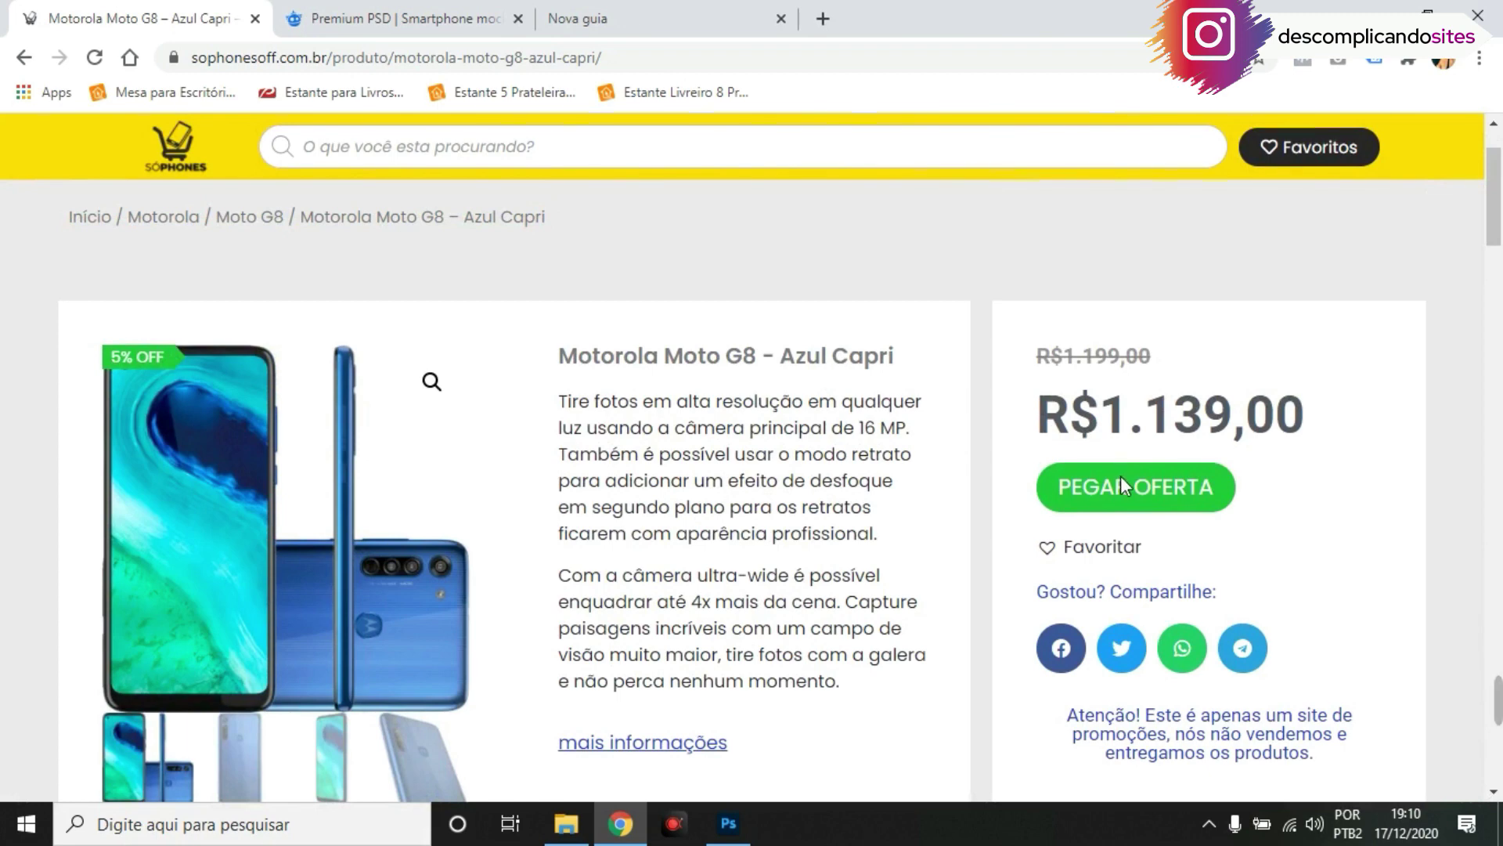
pyautogui.rightClick(1125, 490)
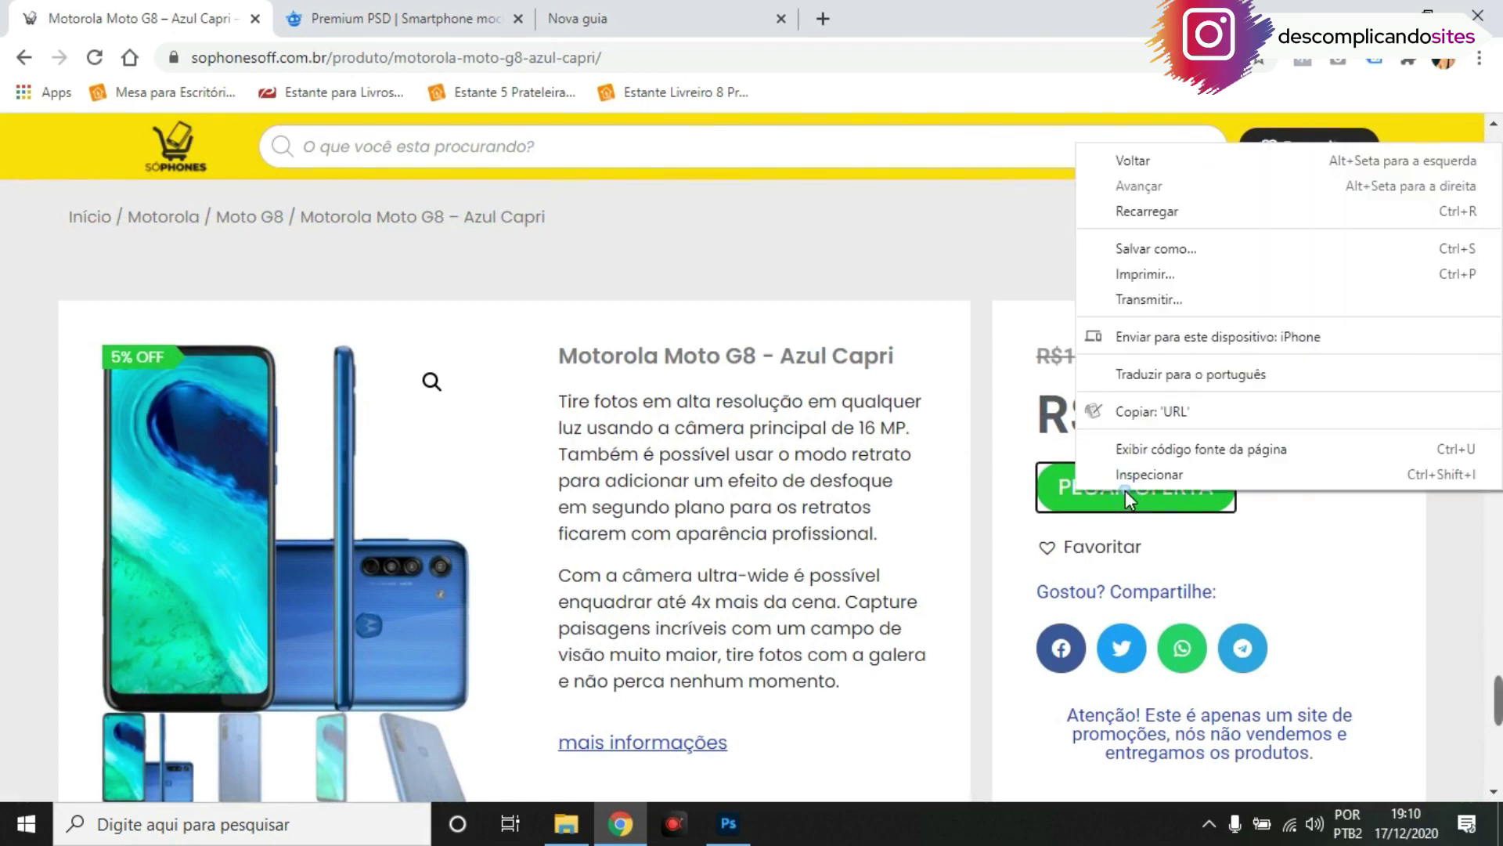
pyautogui.click(1073, 505)
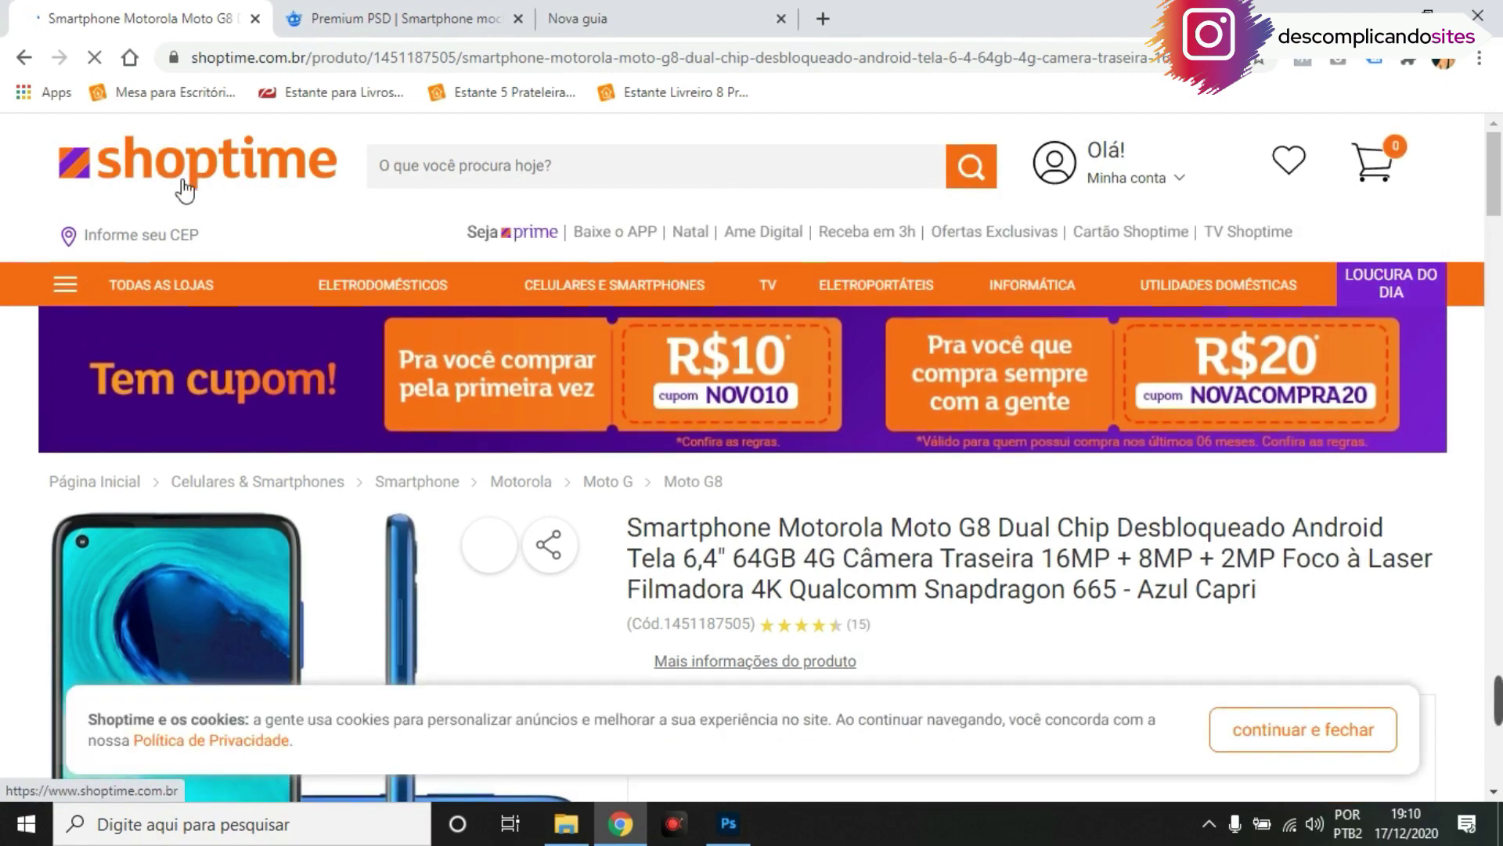
pyautogui.click(25, 58)
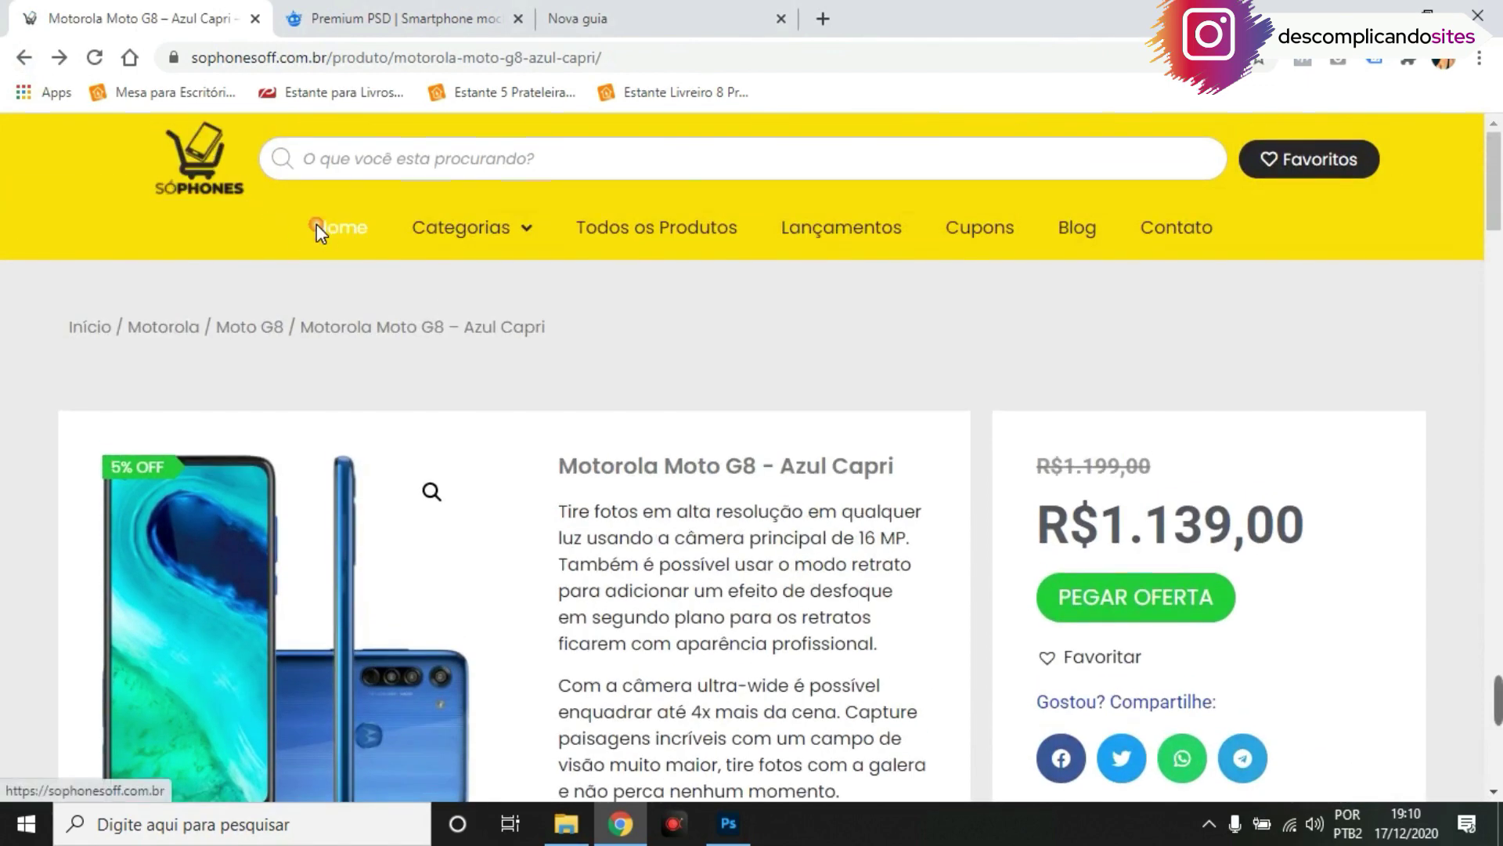
pyautogui.click(318, 227)
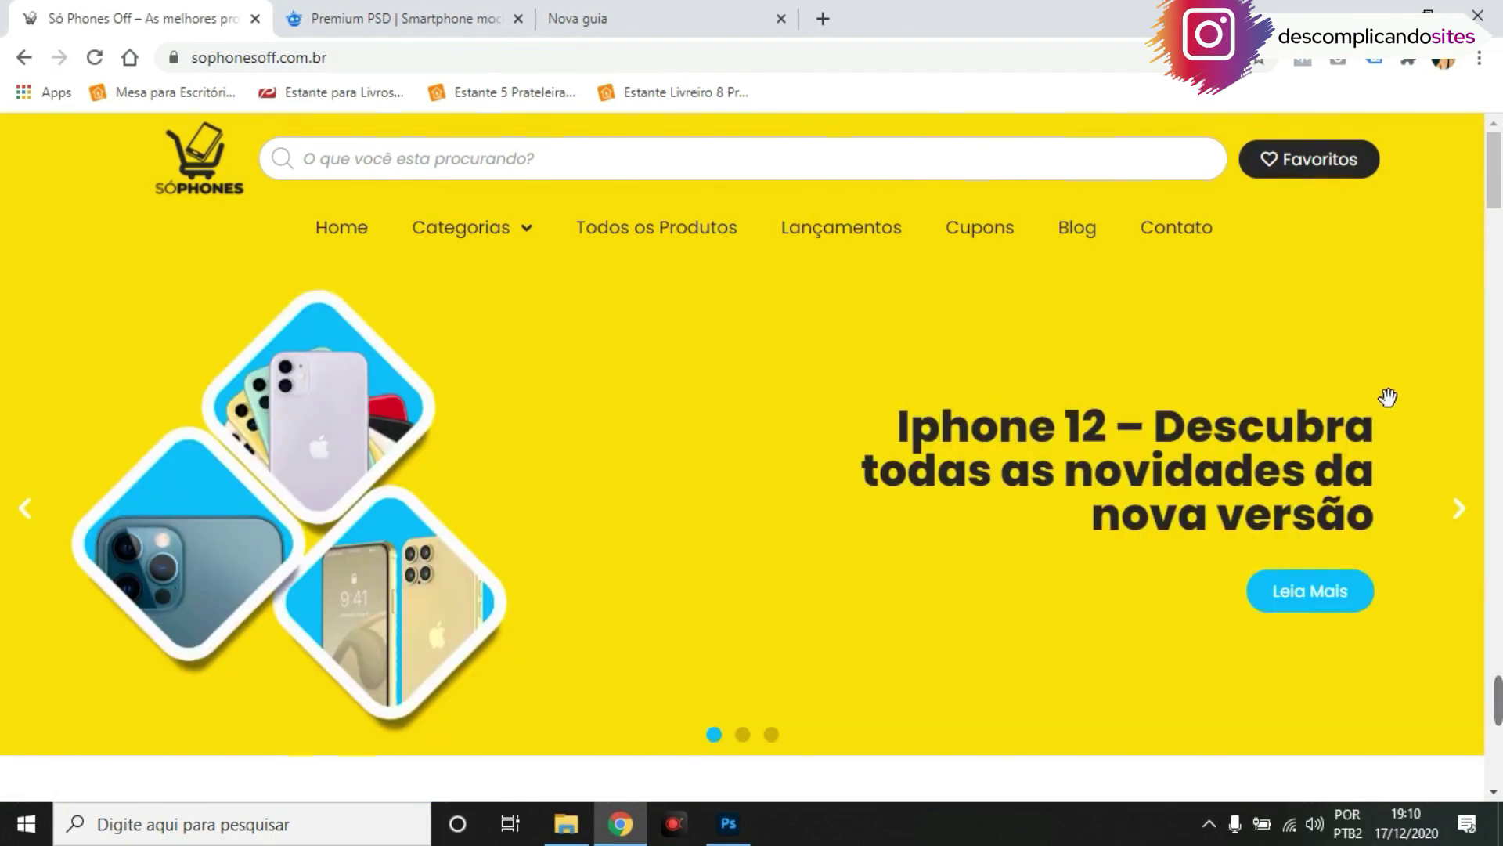
pyautogui.scroll(-3, 931, 469)
pyautogui.scroll(-2, 1265, 326)
pyautogui.scroll(-1, 1276, 326)
pyautogui.scroll(-2, 1343, 336)
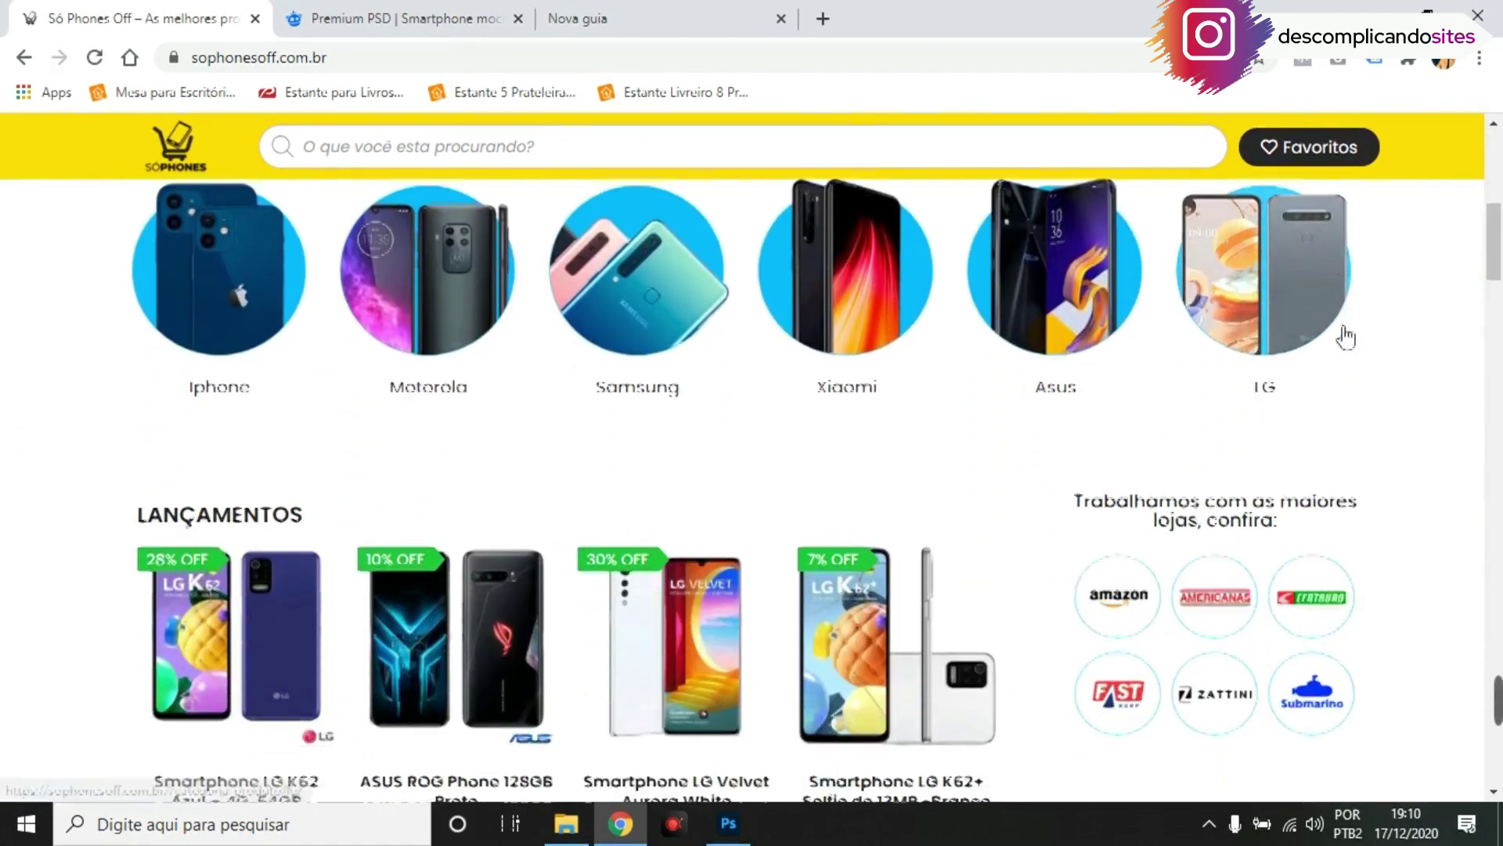
pyautogui.scroll(2, 1409, 351)
pyautogui.scroll(1, 1410, 352)
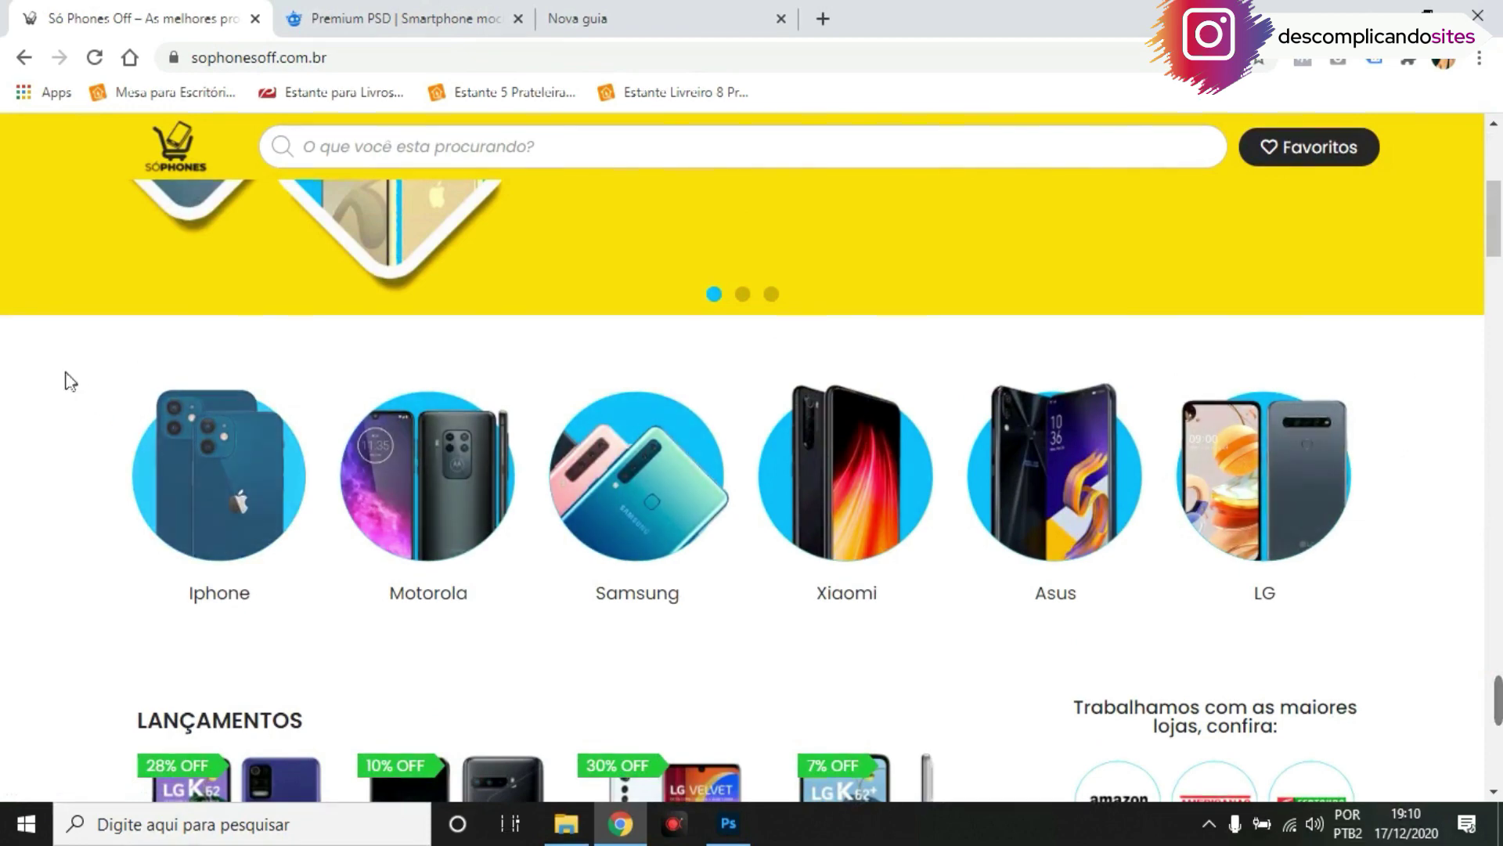
pyautogui.scroll(3, 1090, 356)
pyautogui.scroll(2, 1189, 356)
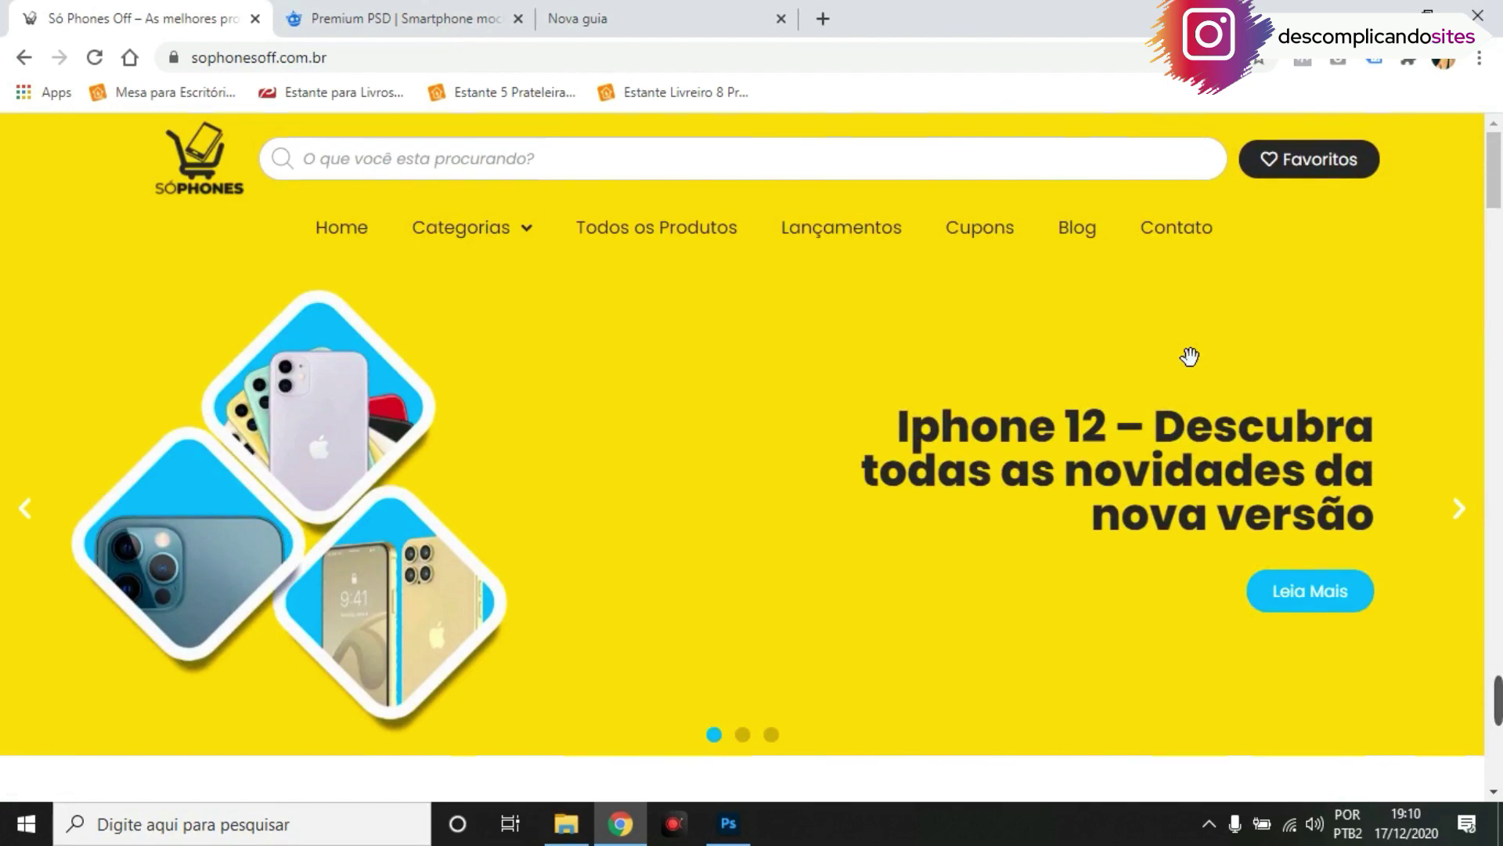
pyautogui.scroll(-4, 1189, 356)
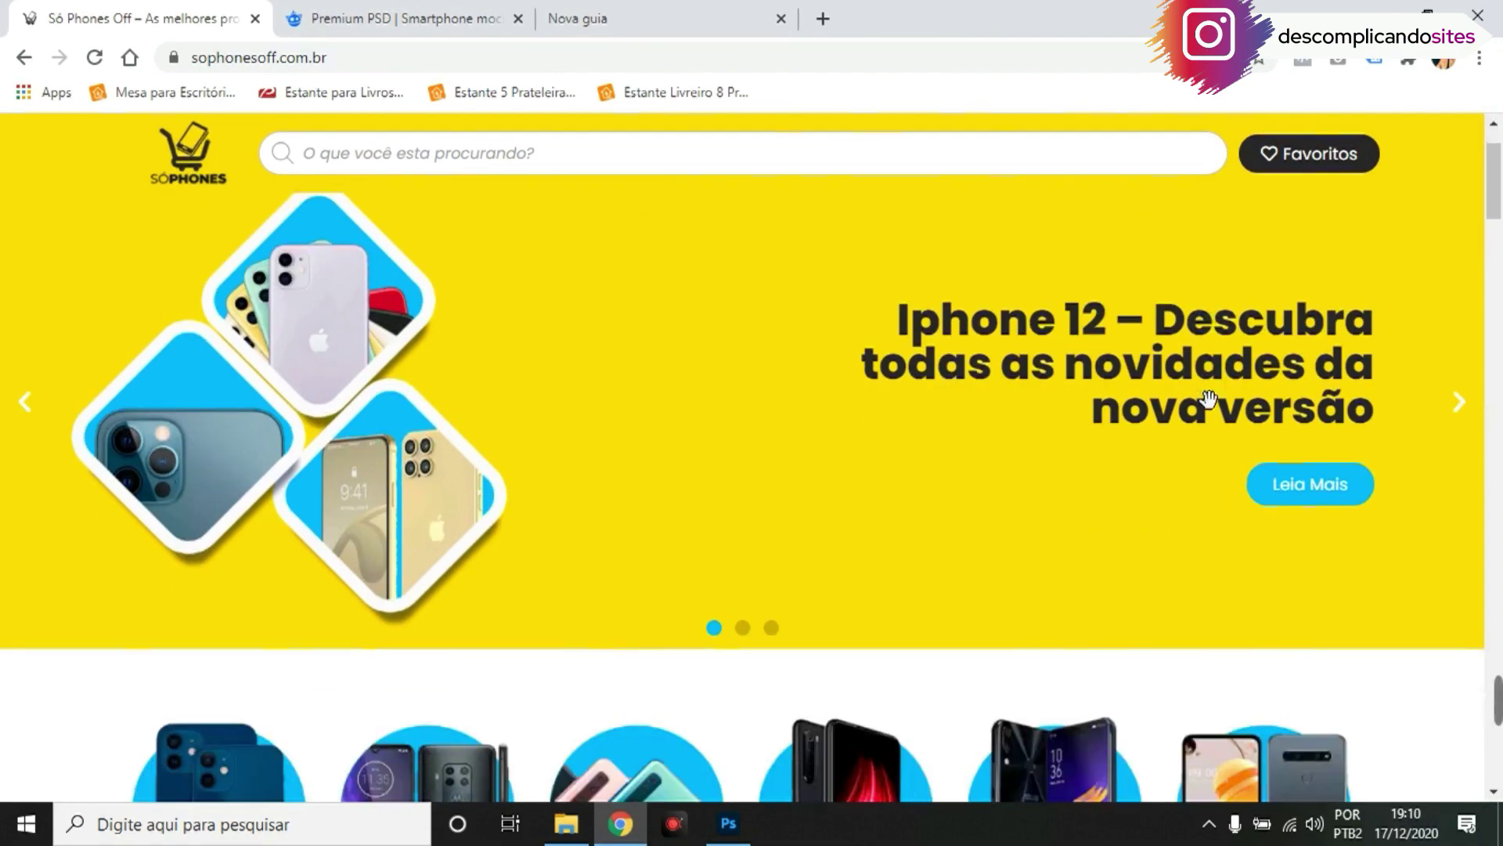
pyautogui.scroll(-1, 986, 480)
pyautogui.scroll(-2, 1468, 494)
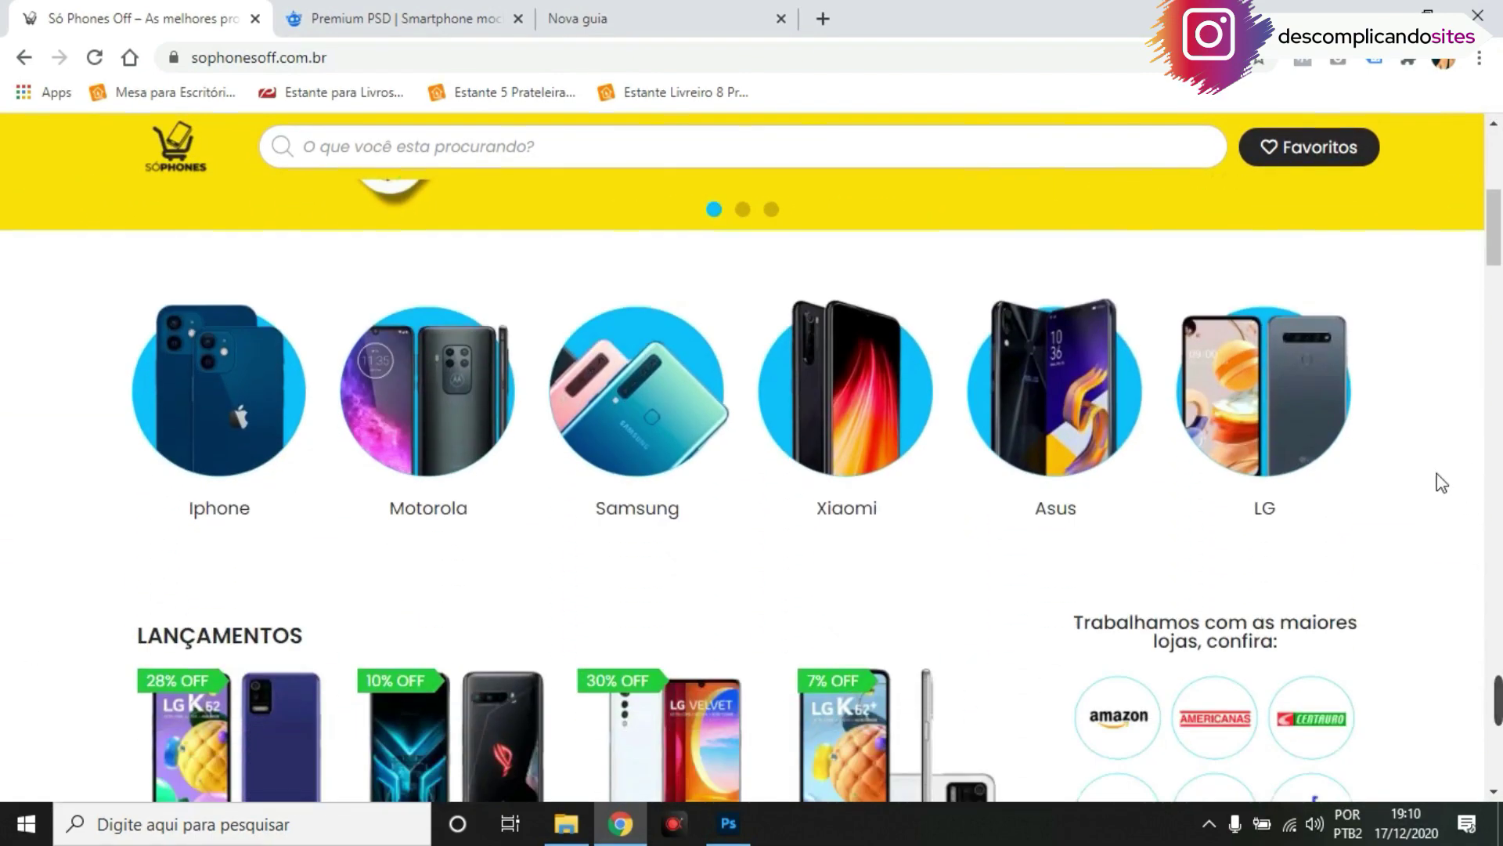
pyautogui.scroll(-2, 1439, 481)
pyautogui.scroll(-4, 1437, 482)
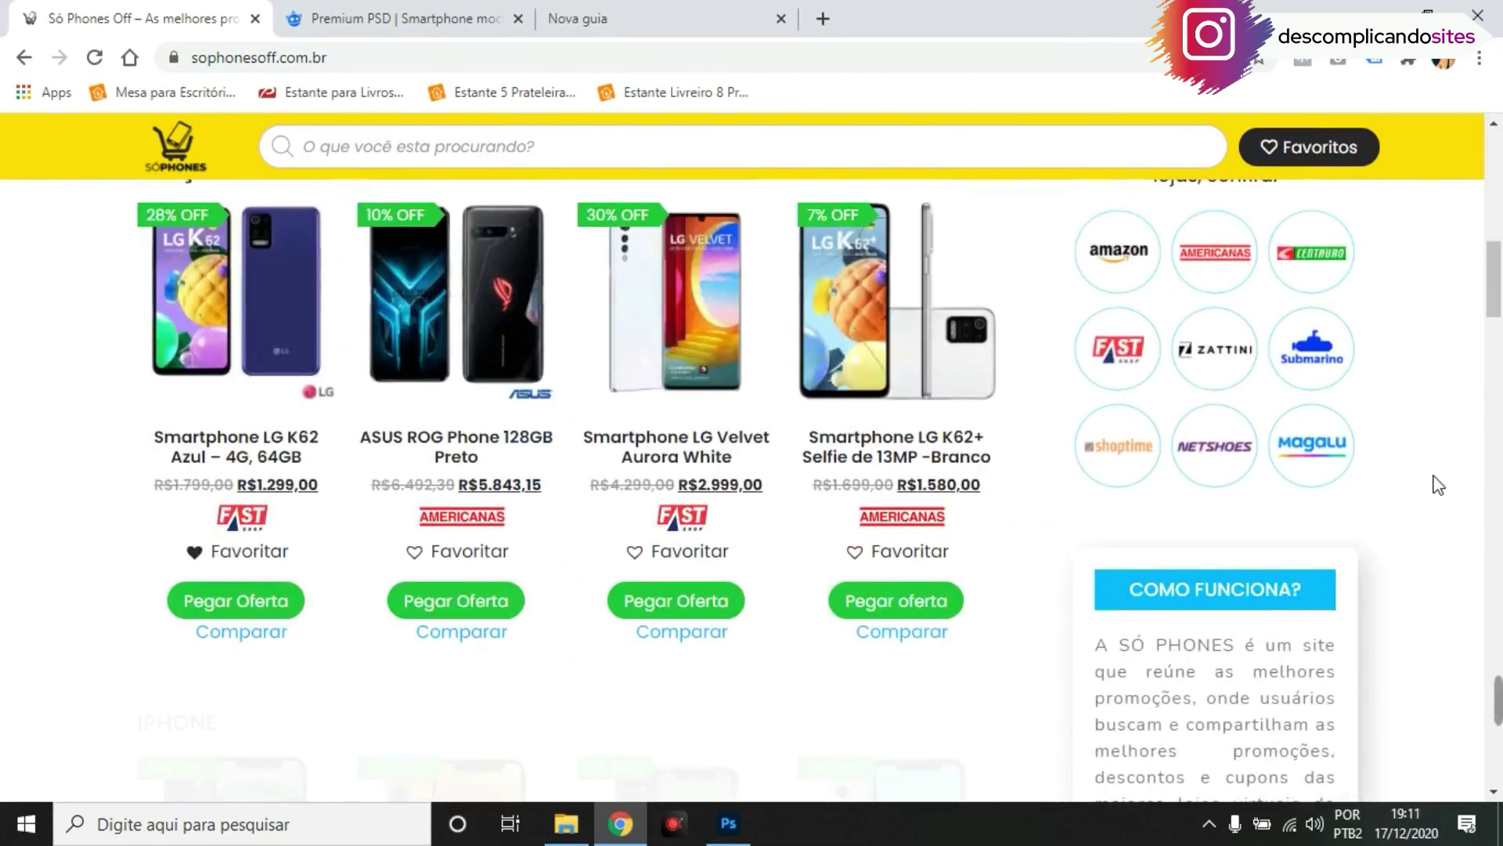
pyautogui.scroll(-3, 1434, 480)
pyautogui.scroll(10, 1435, 480)
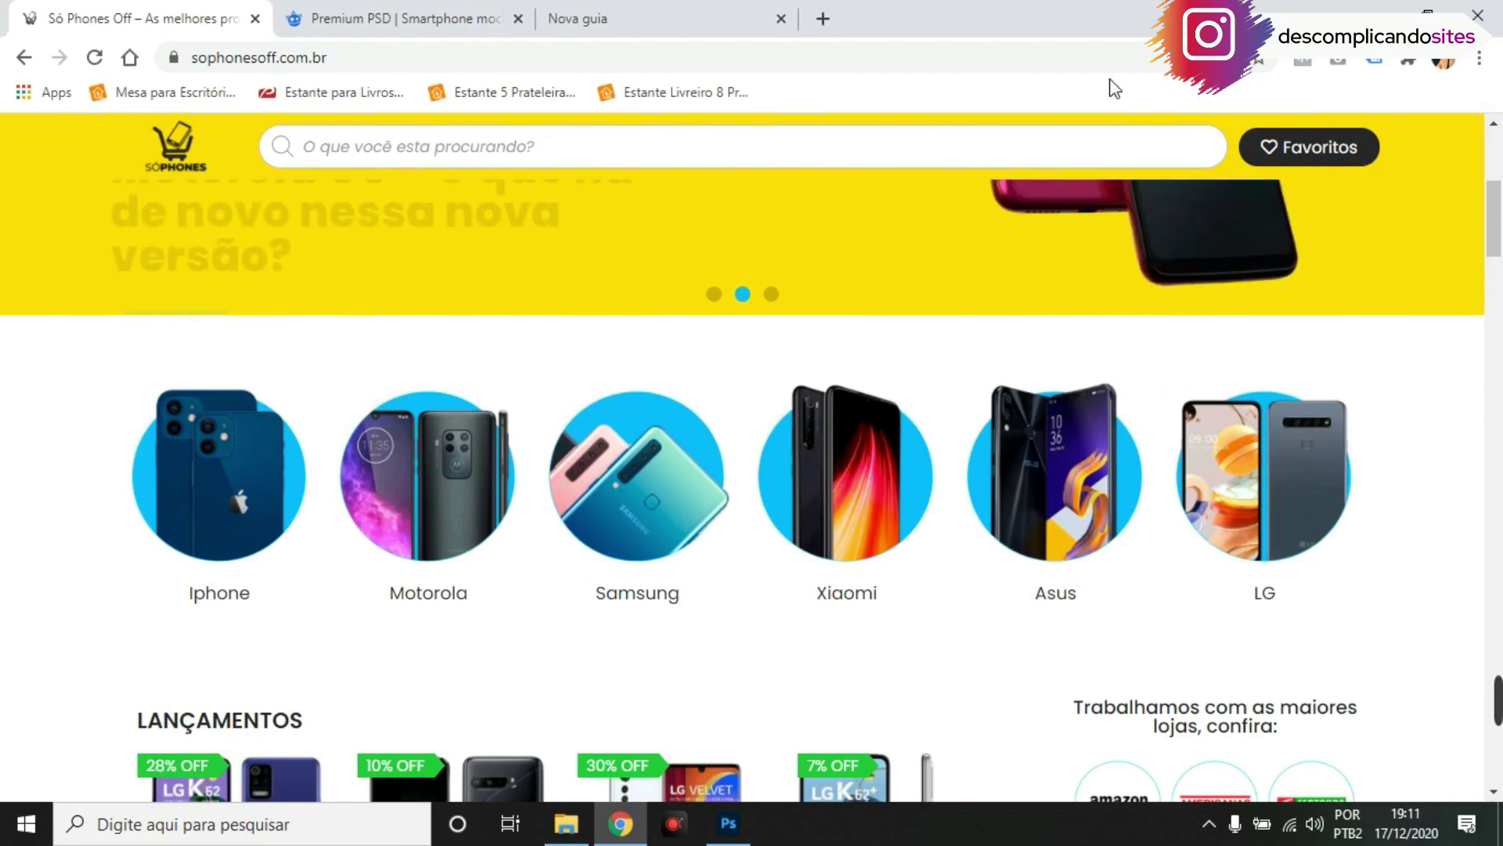
# Open americanas.com.br and madeiramadeira.com.br in two new tabs
pyautogui.click(727, 11)
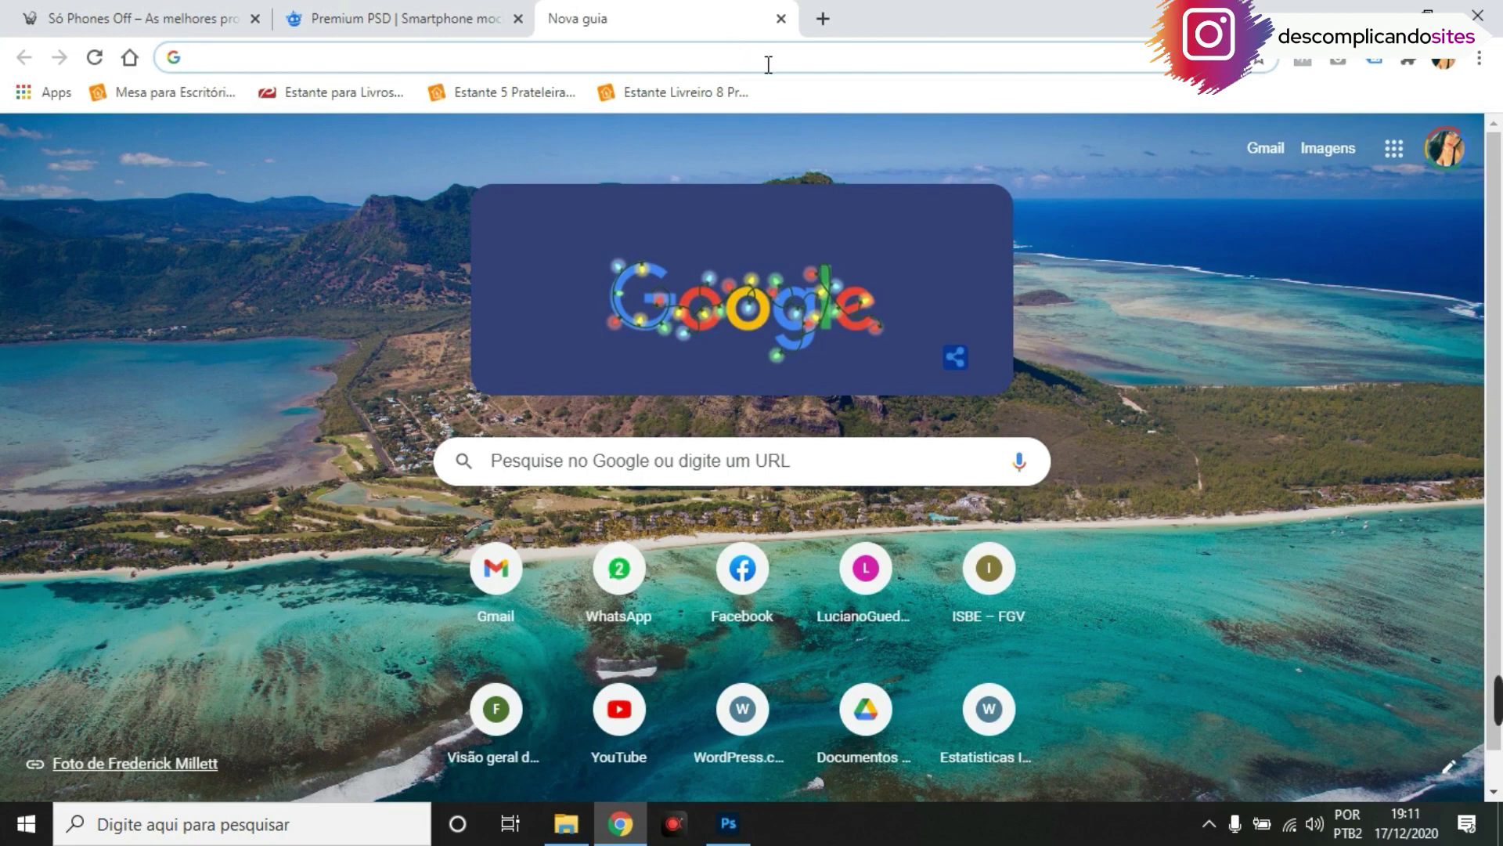
pyautogui.write('americanas.com.br')
pyautogui.press('Return')
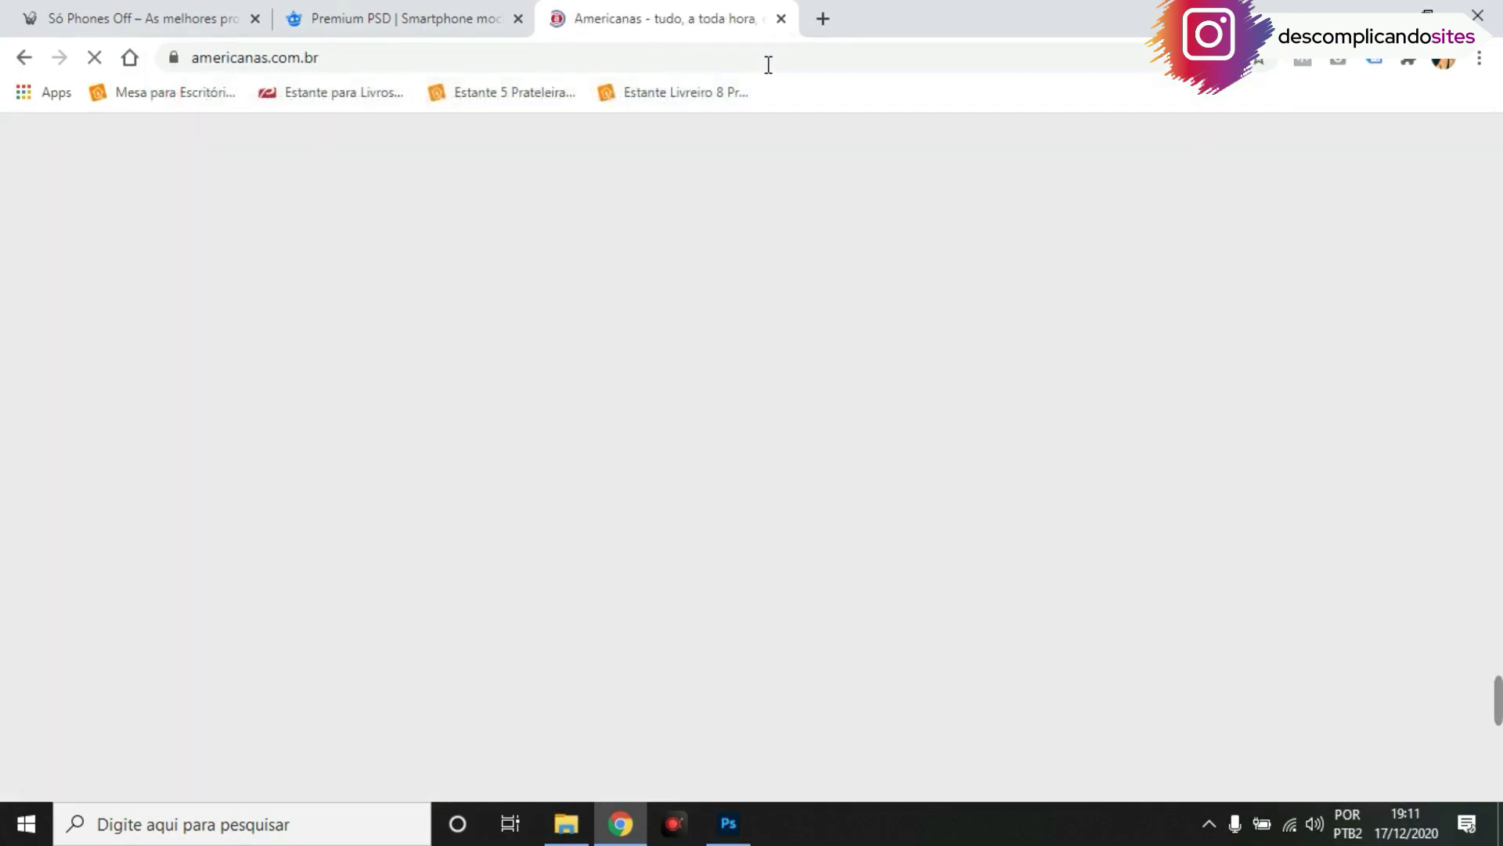
pyautogui.click(819, 20)
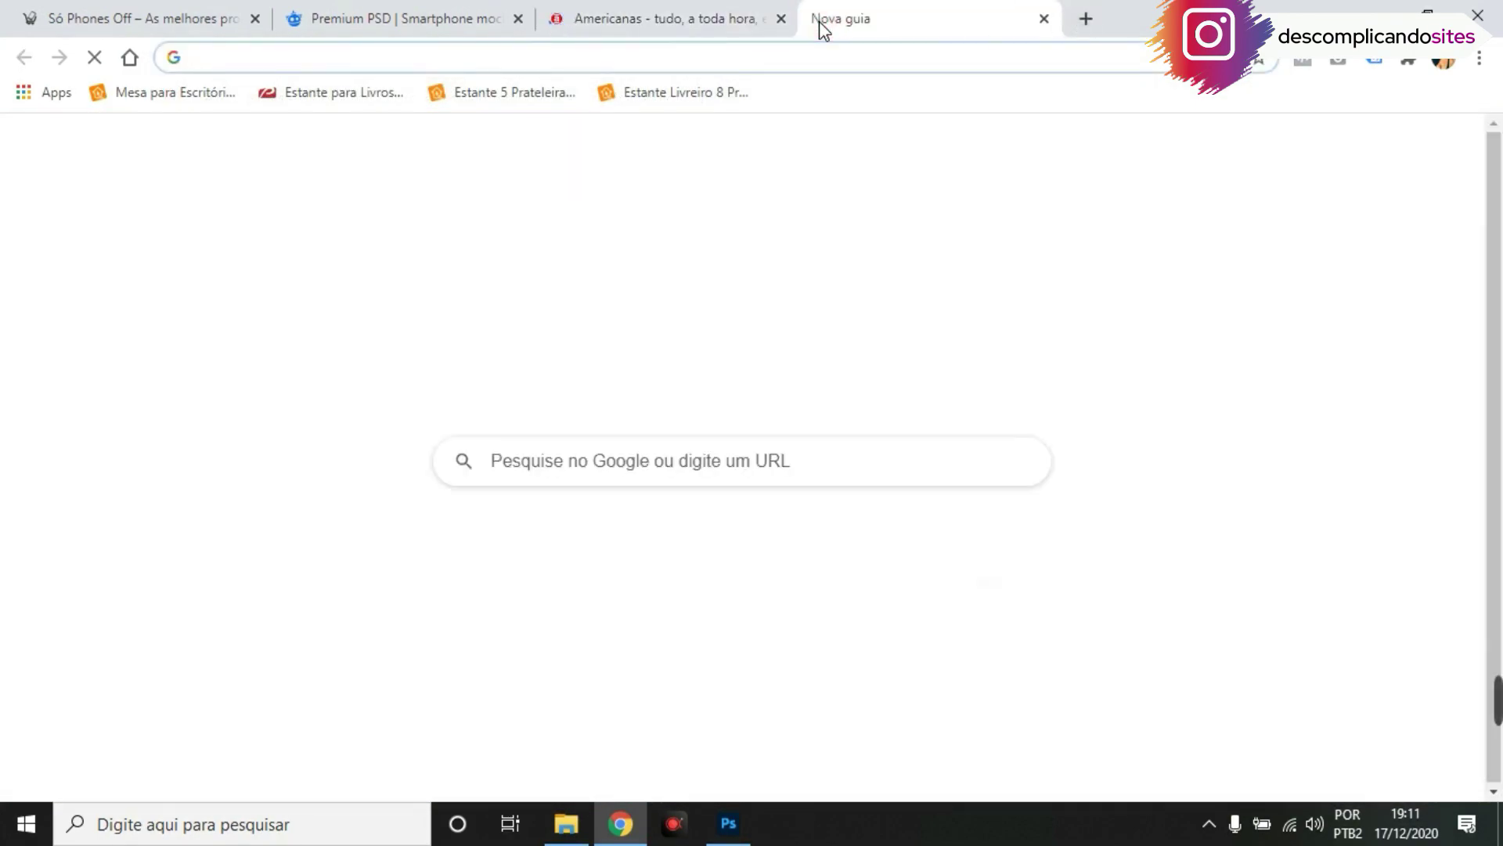
pyautogui.write('mad')
pyautogui.press('Return')
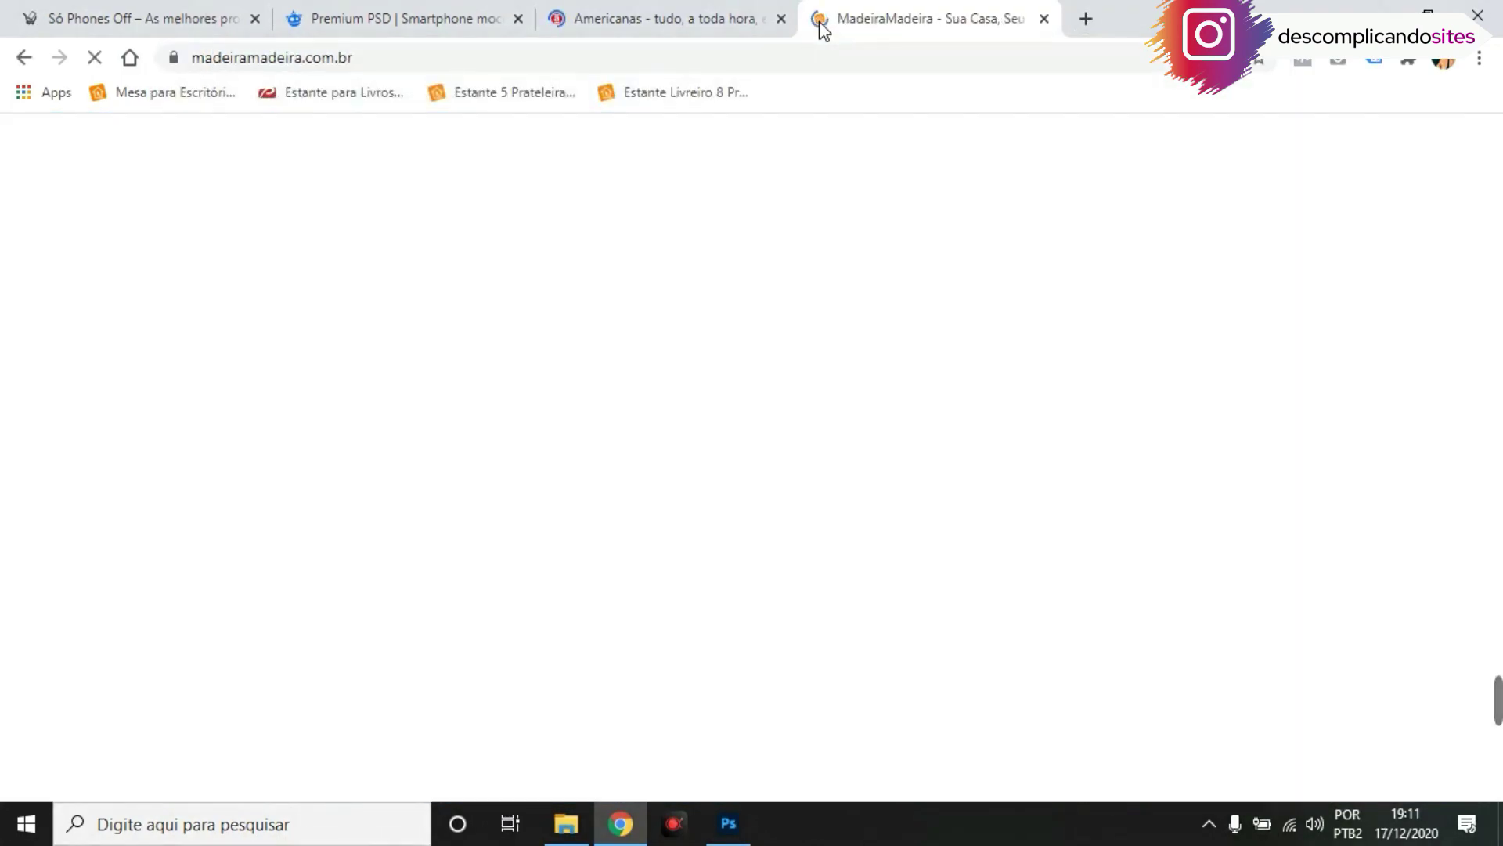
# Browse the Americanas featured categories, then scroll through the MadeiraMadeira site
pyautogui.click(730, 24)
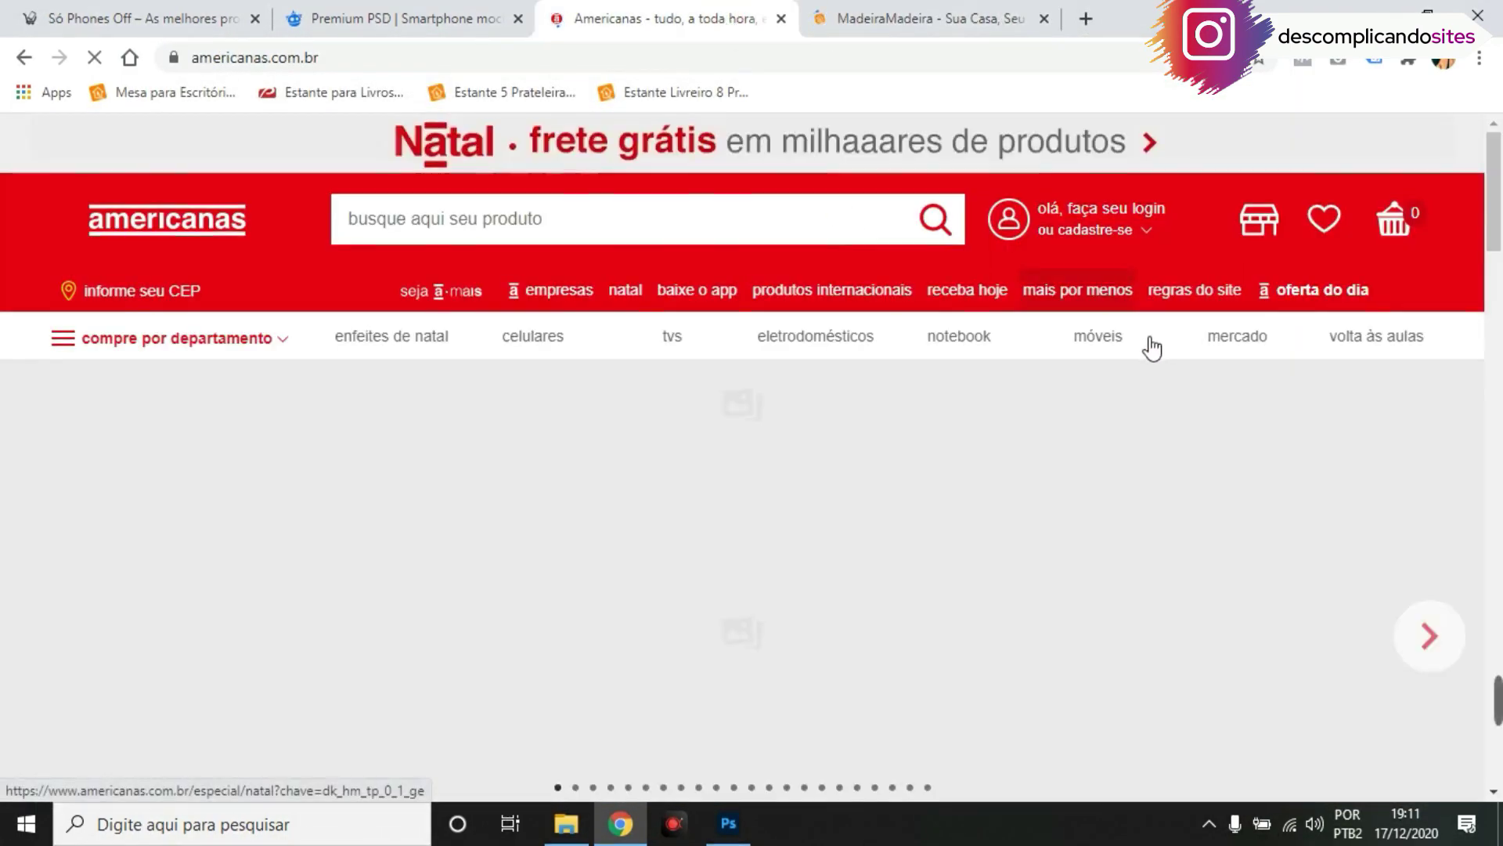
pyautogui.scroll(-5, 1100, 375)
pyautogui.scroll(-10, 1092, 369)
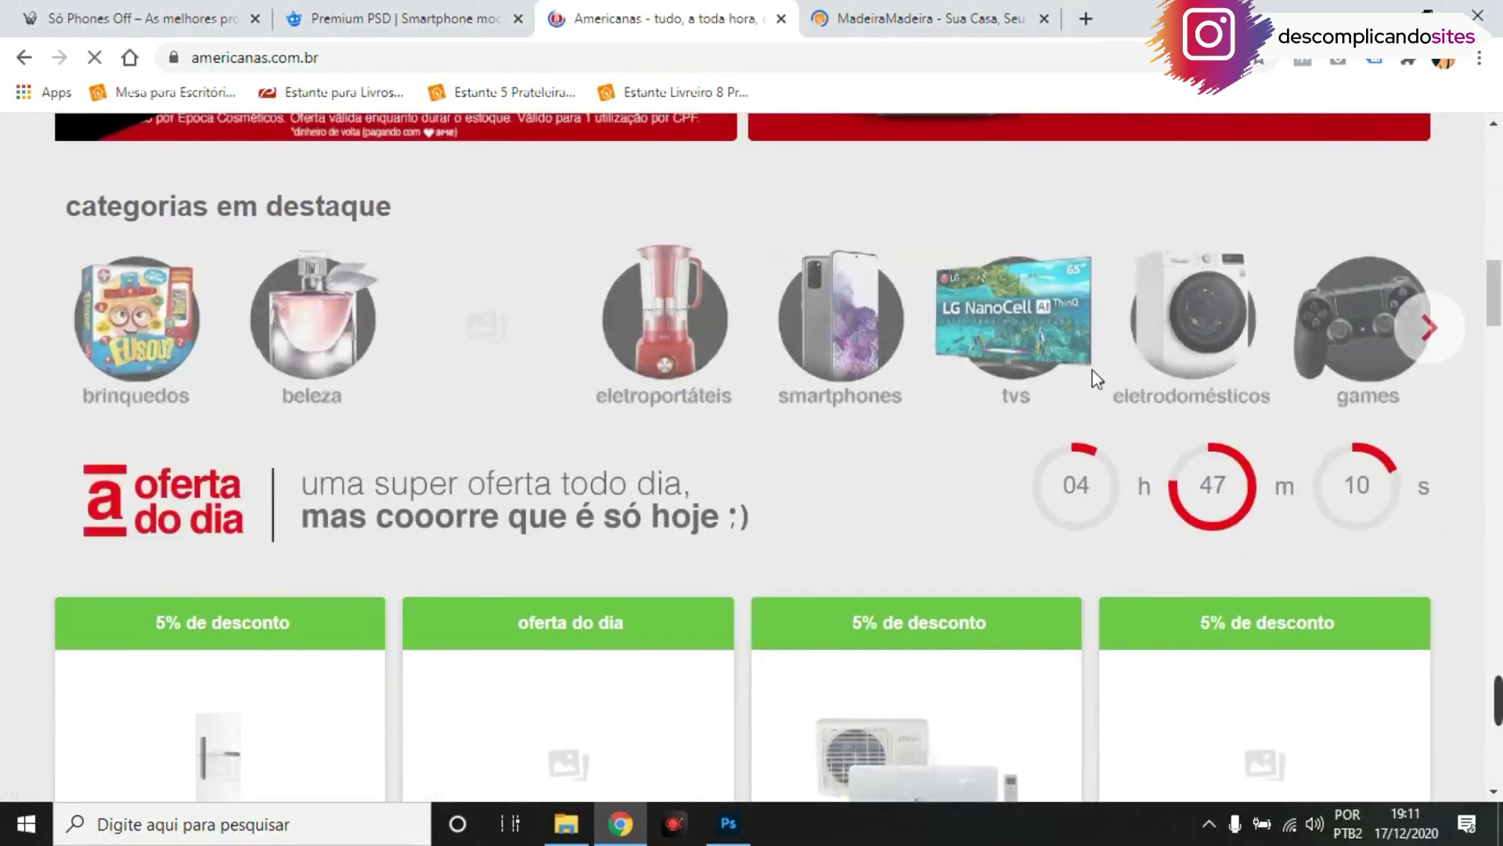
pyautogui.click(1423, 328)
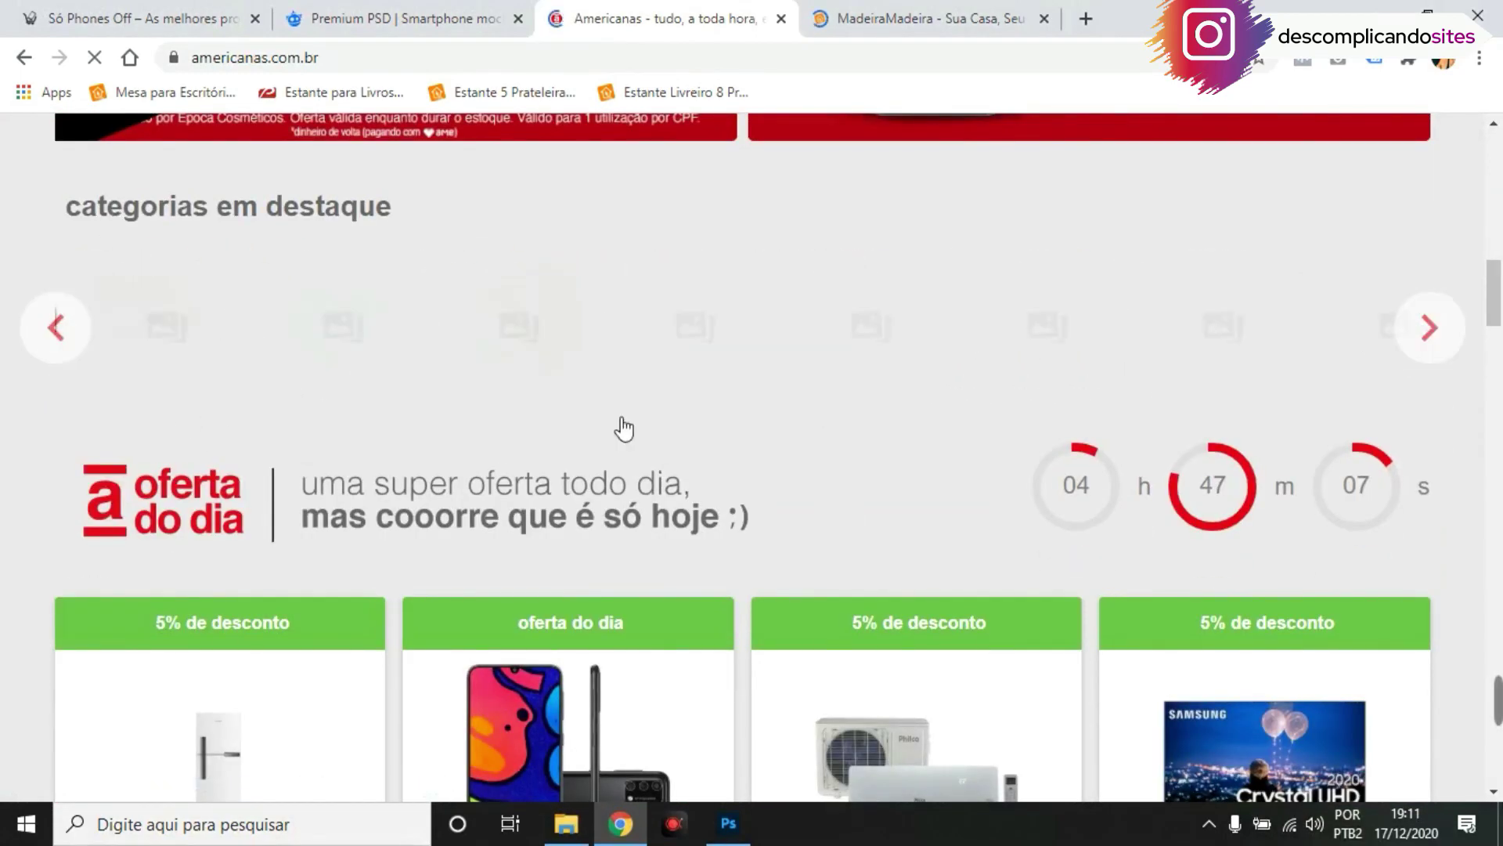
pyautogui.click(908, 19)
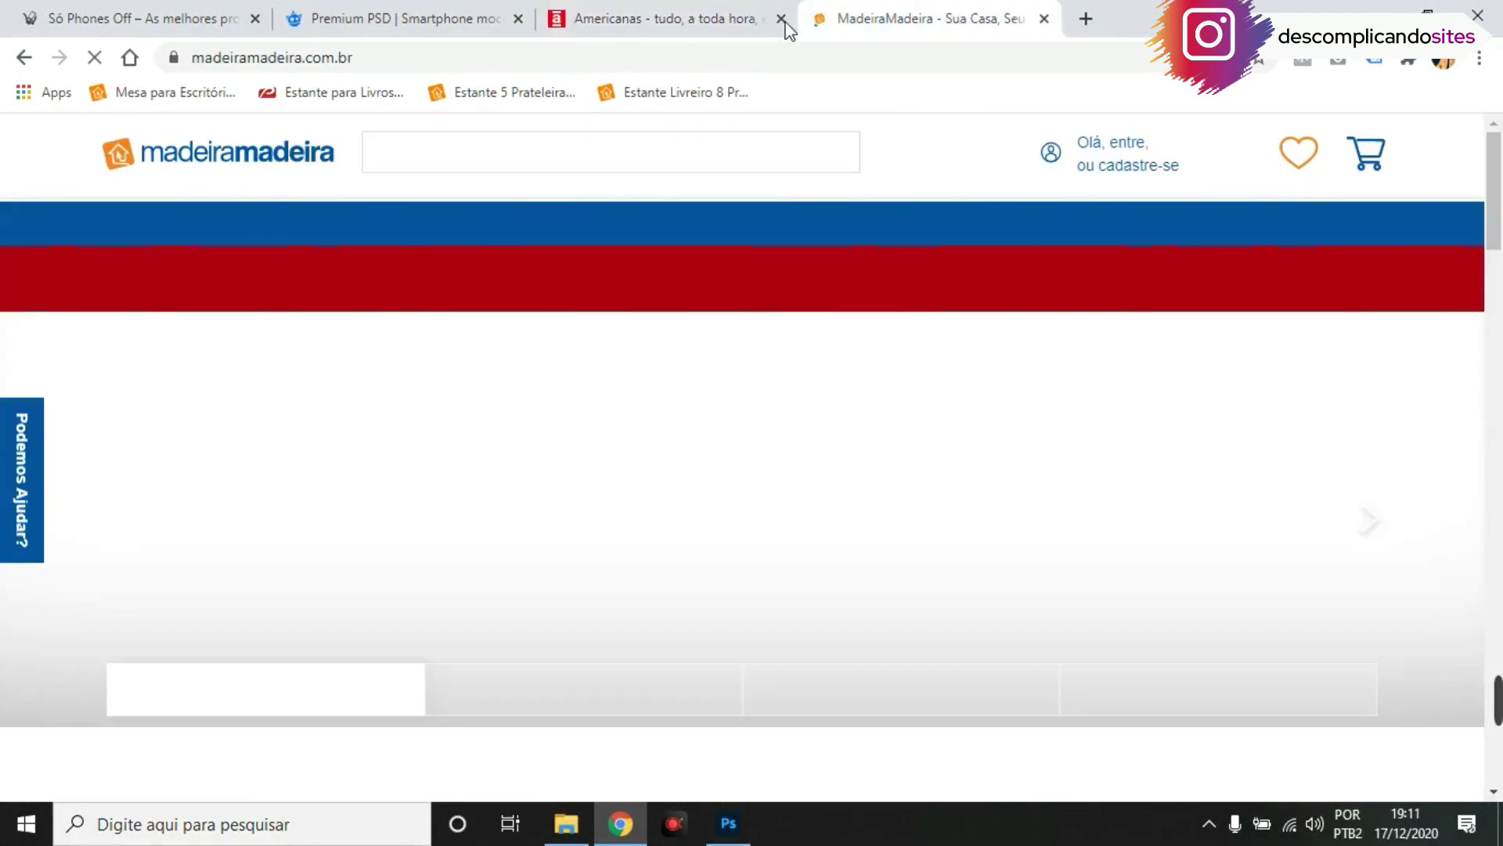
pyautogui.scroll(-4, 1139, 329)
pyautogui.scroll(-4, 1138, 325)
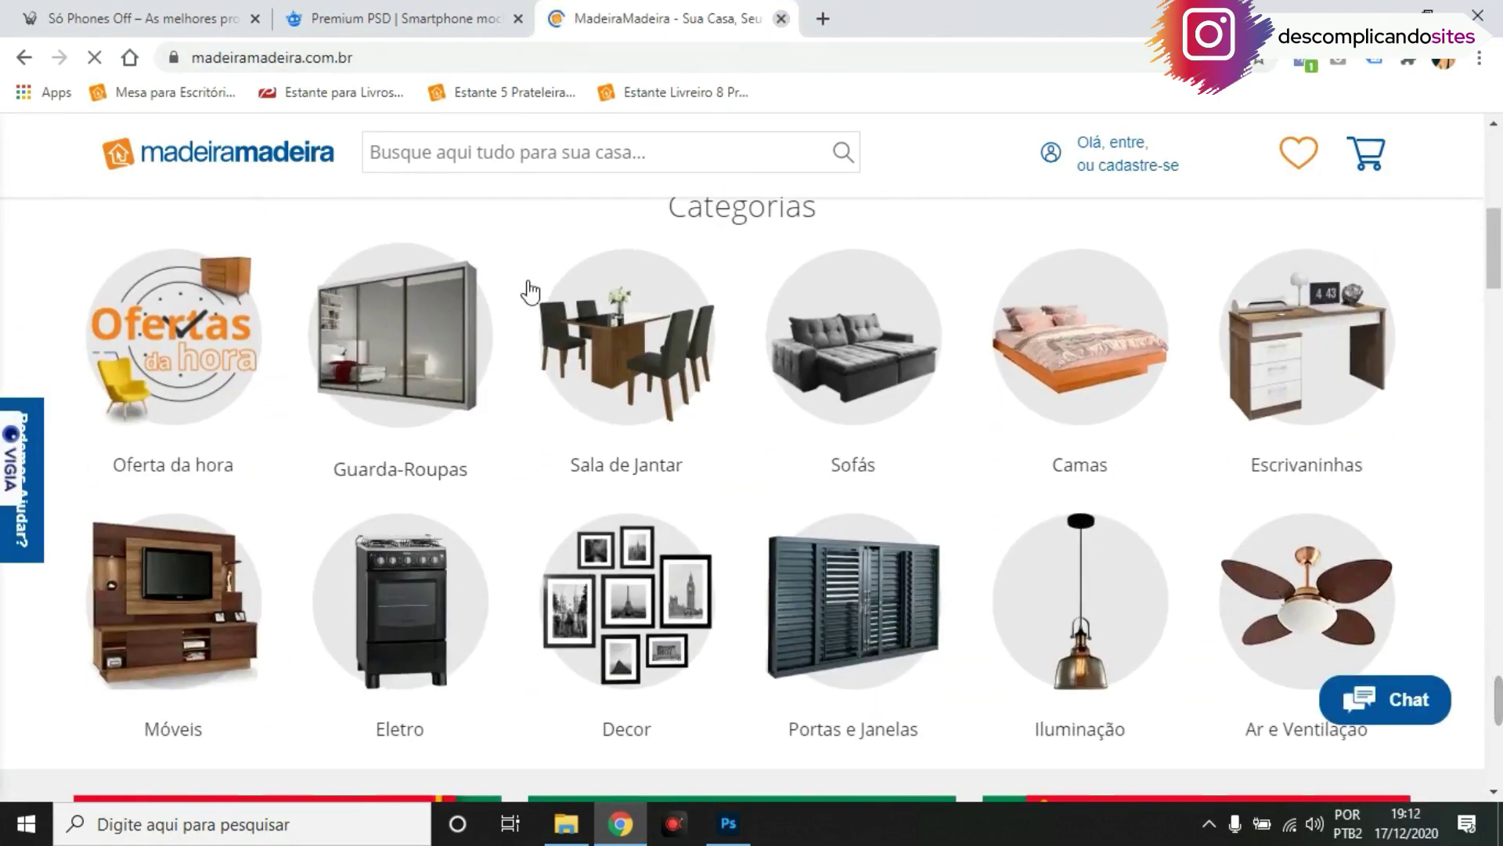
# Close the MadeiraMadeira tab and return to the Freepik smartphone mockup page
pyautogui.hotkey('ctrl', 'w')
pyautogui.click(189, 28)
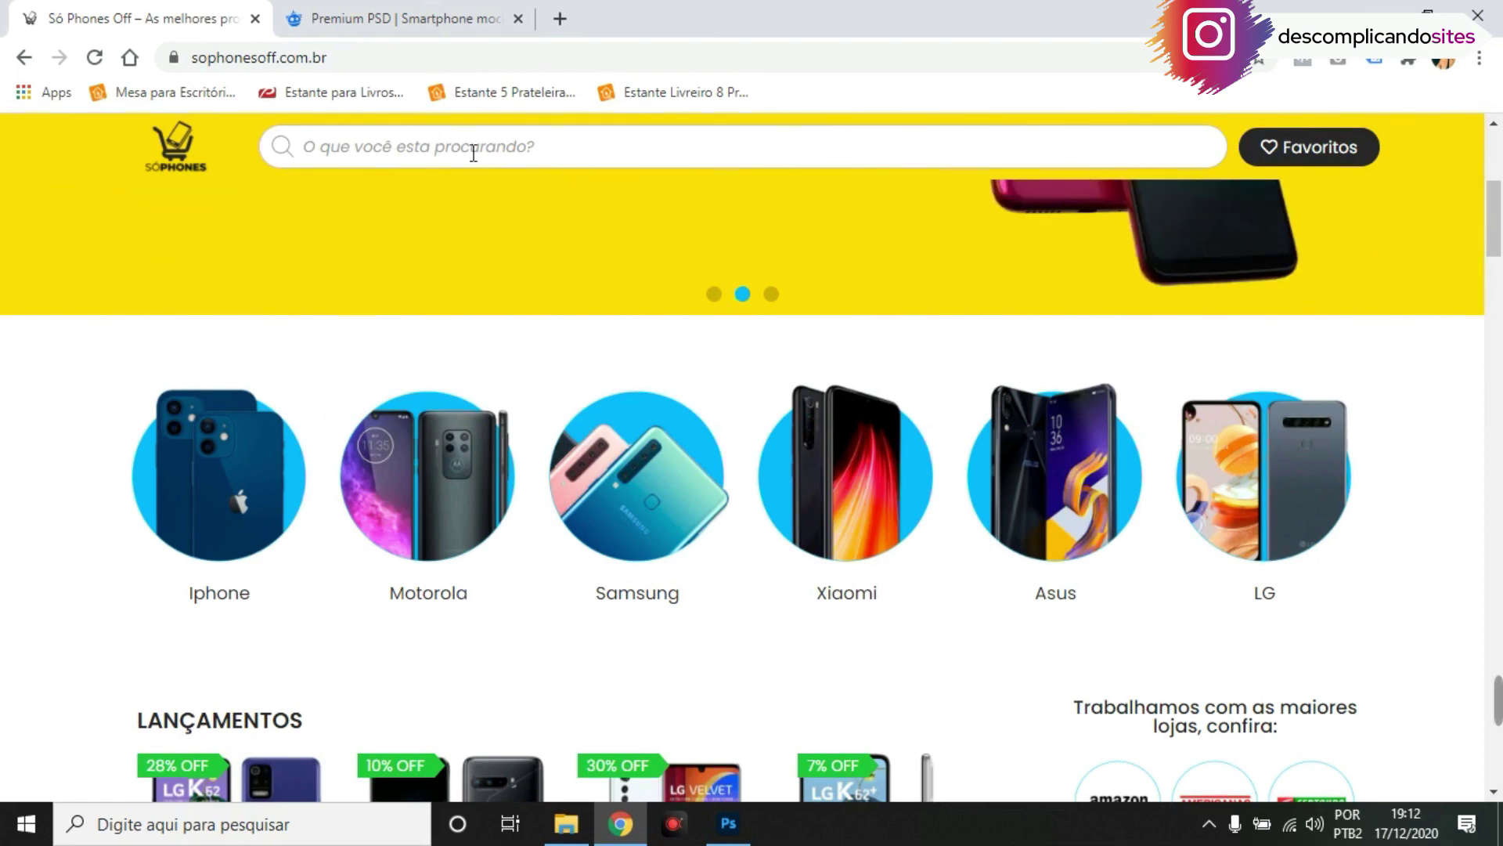
pyautogui.click(403, 22)
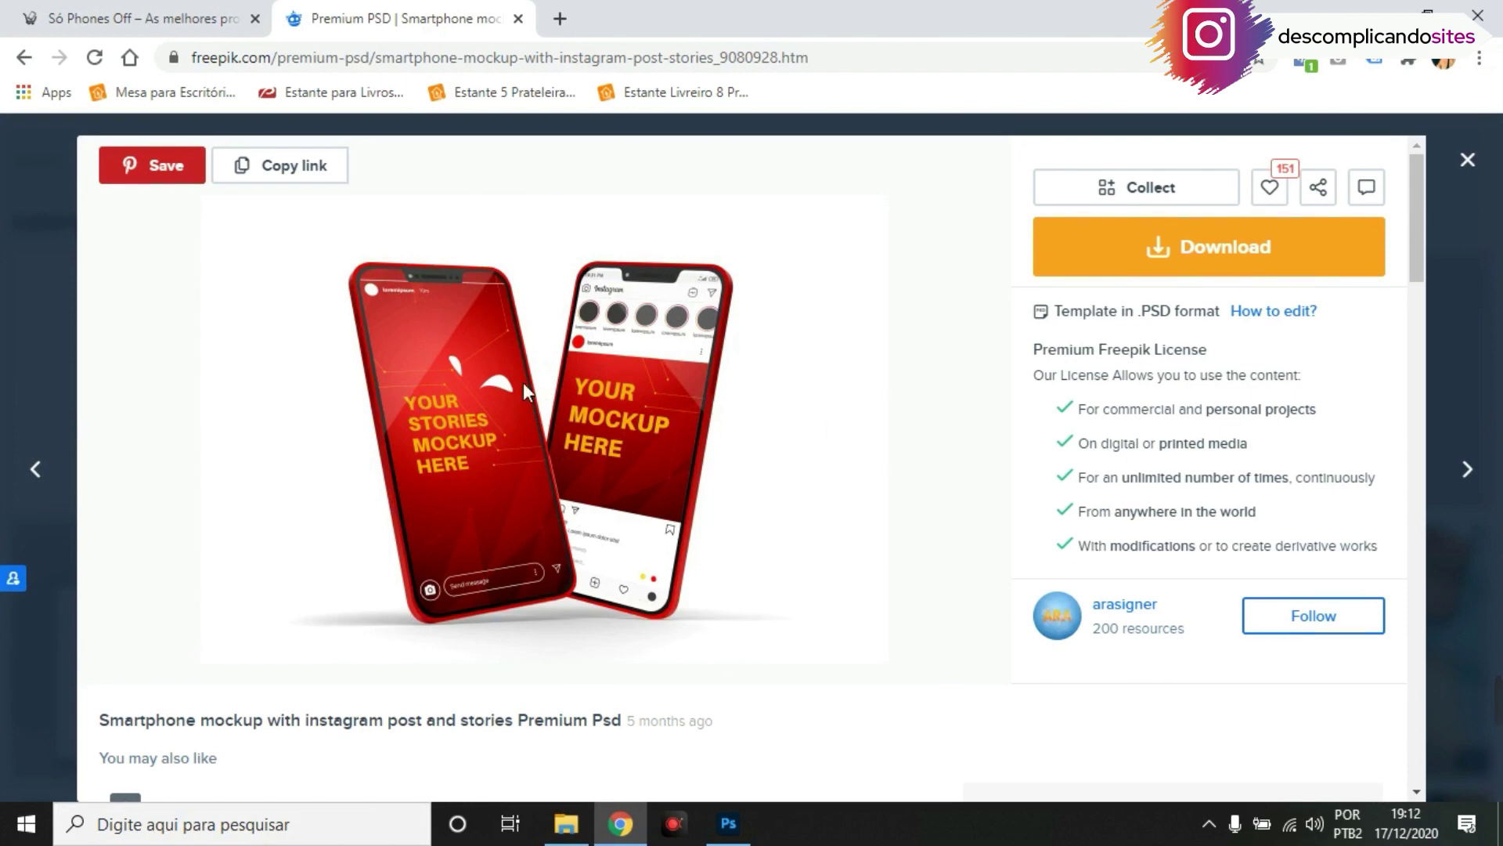
# Create a new Photoshop document with Largura 1600 px and Altura 600 px
pyautogui.click(727, 828)
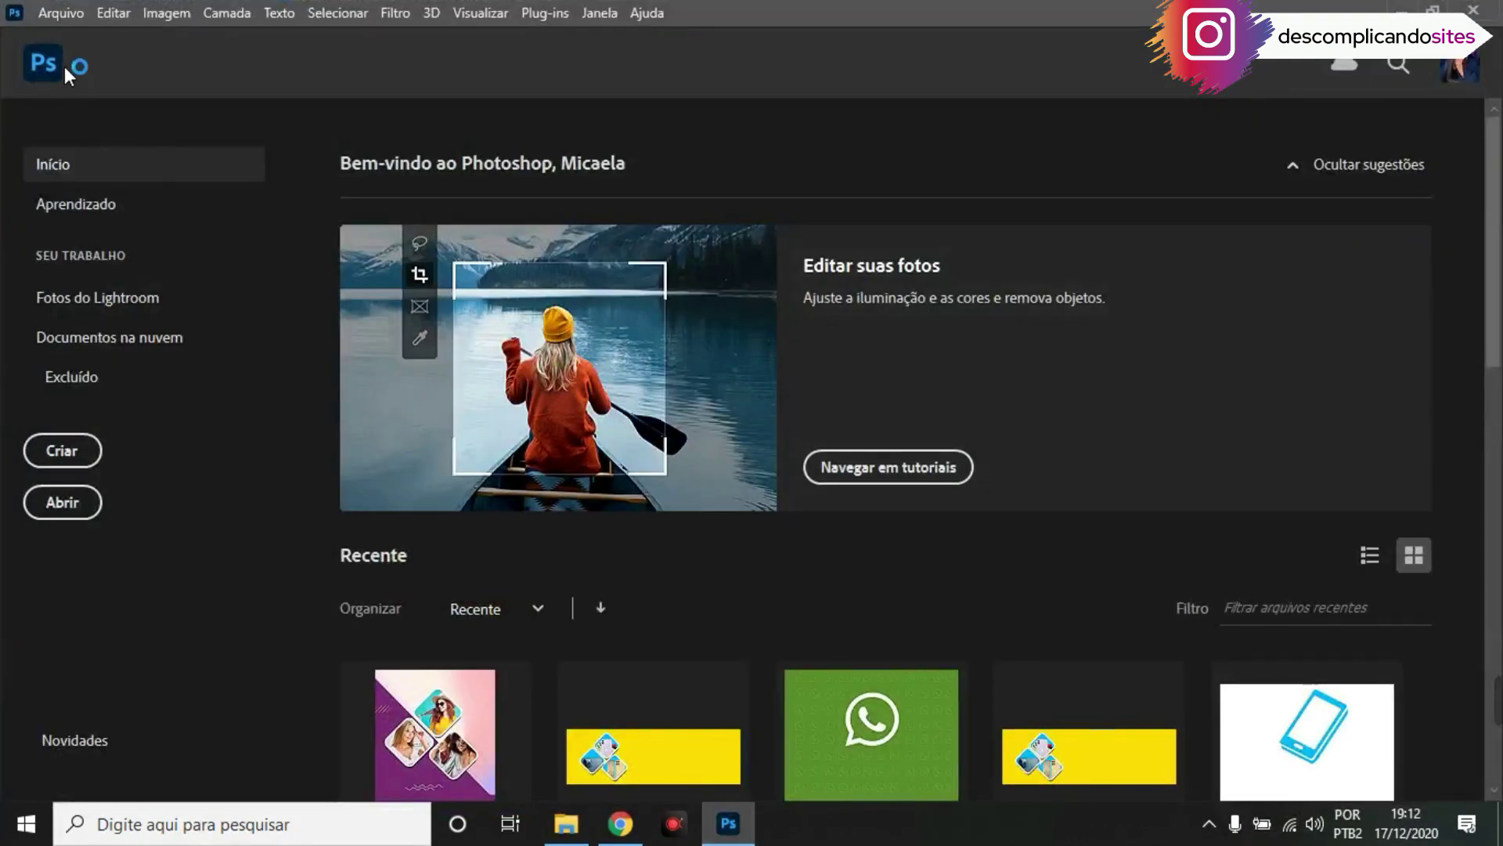
pyautogui.click(54, 14)
pyautogui.click(77, 37)
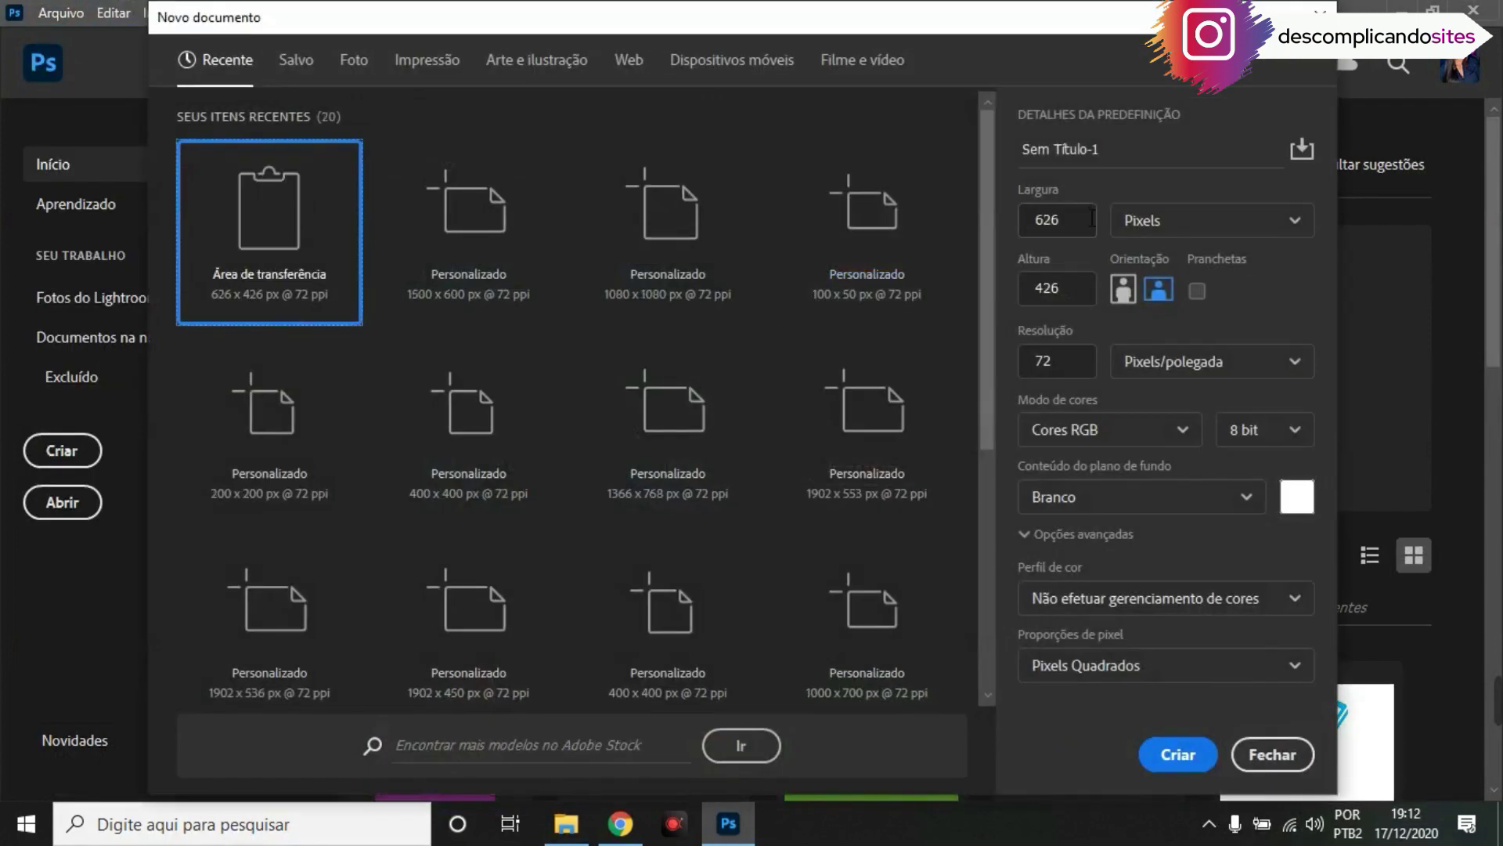
pyautogui.doubleClick(1090, 219)
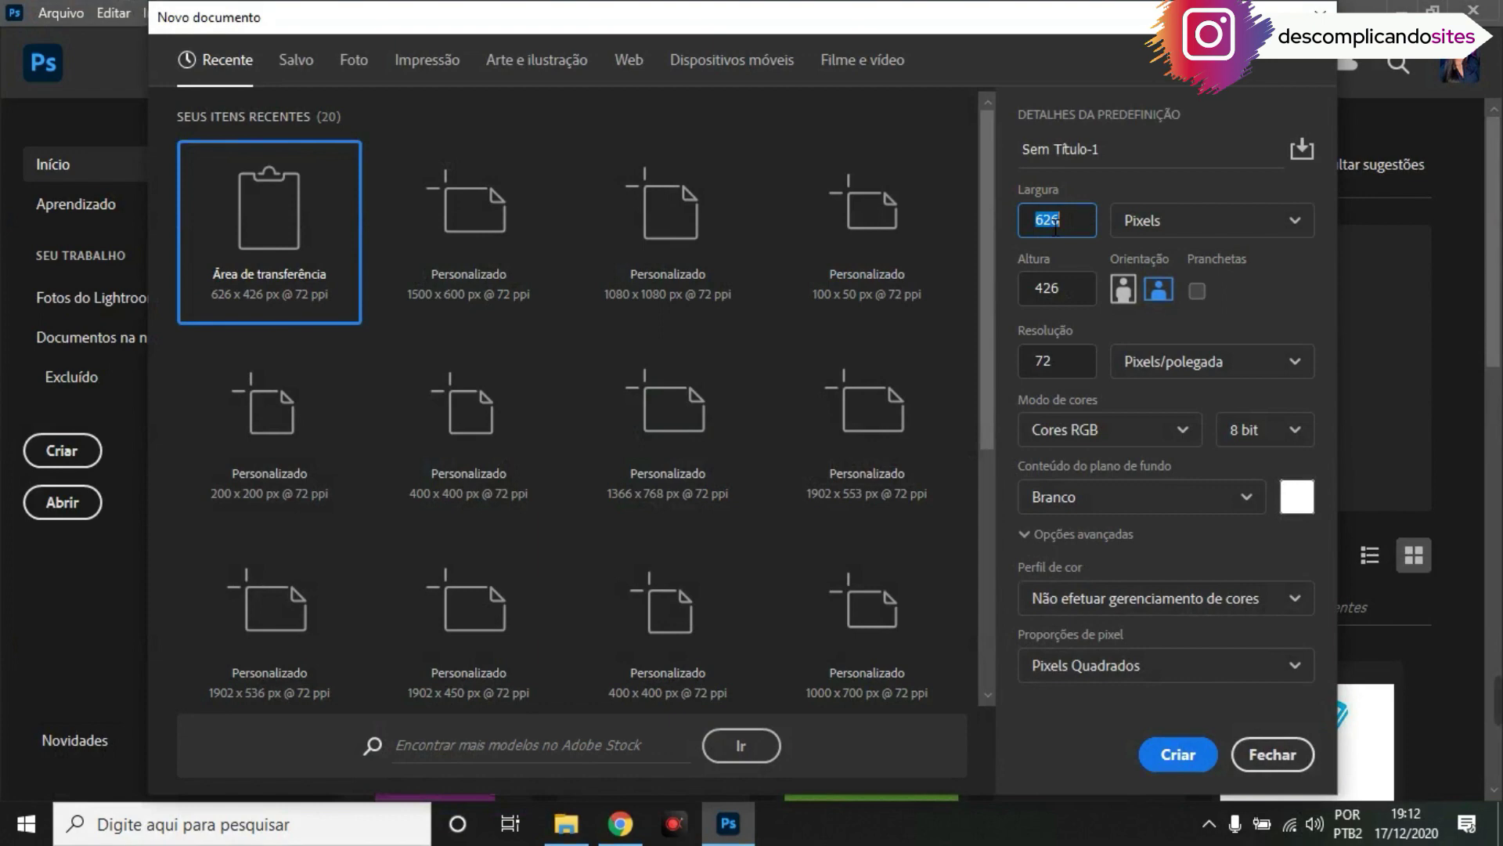
pyautogui.write('1600')
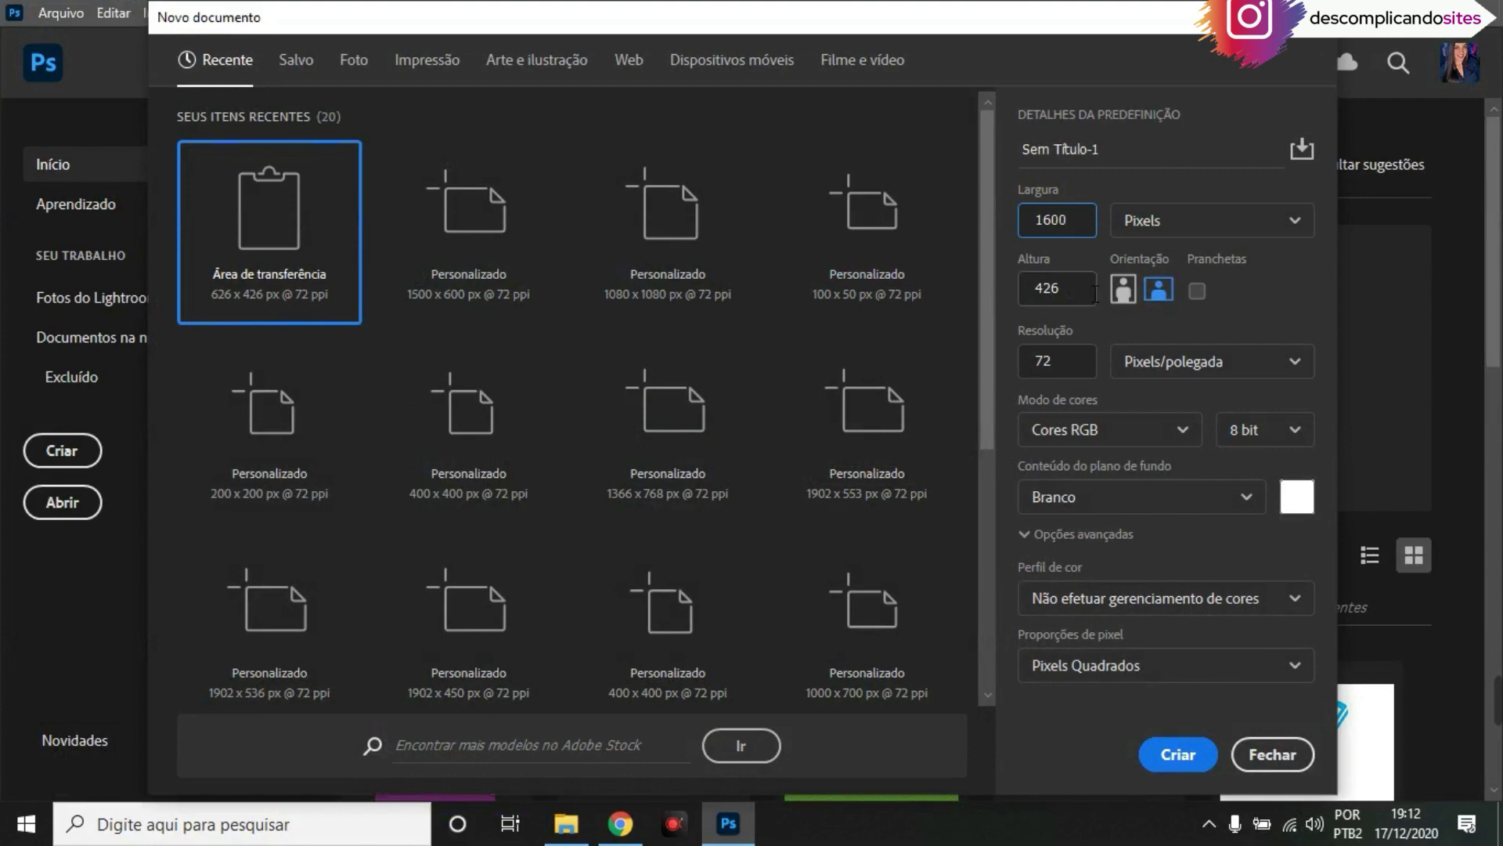
pyautogui.doubleClick(1059, 288)
pyautogui.write('600')
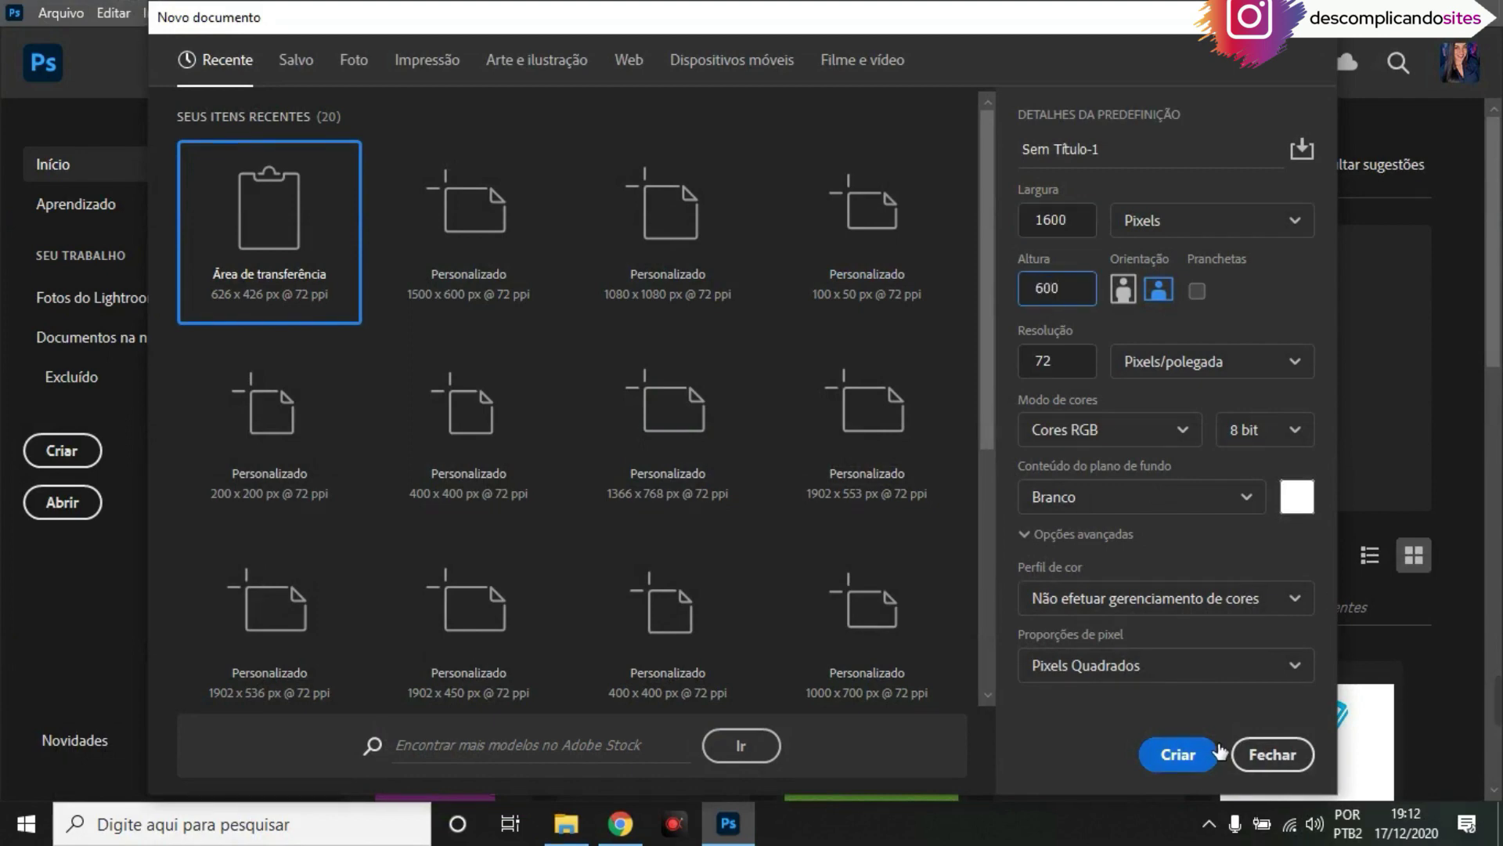
pyautogui.click(1190, 751)
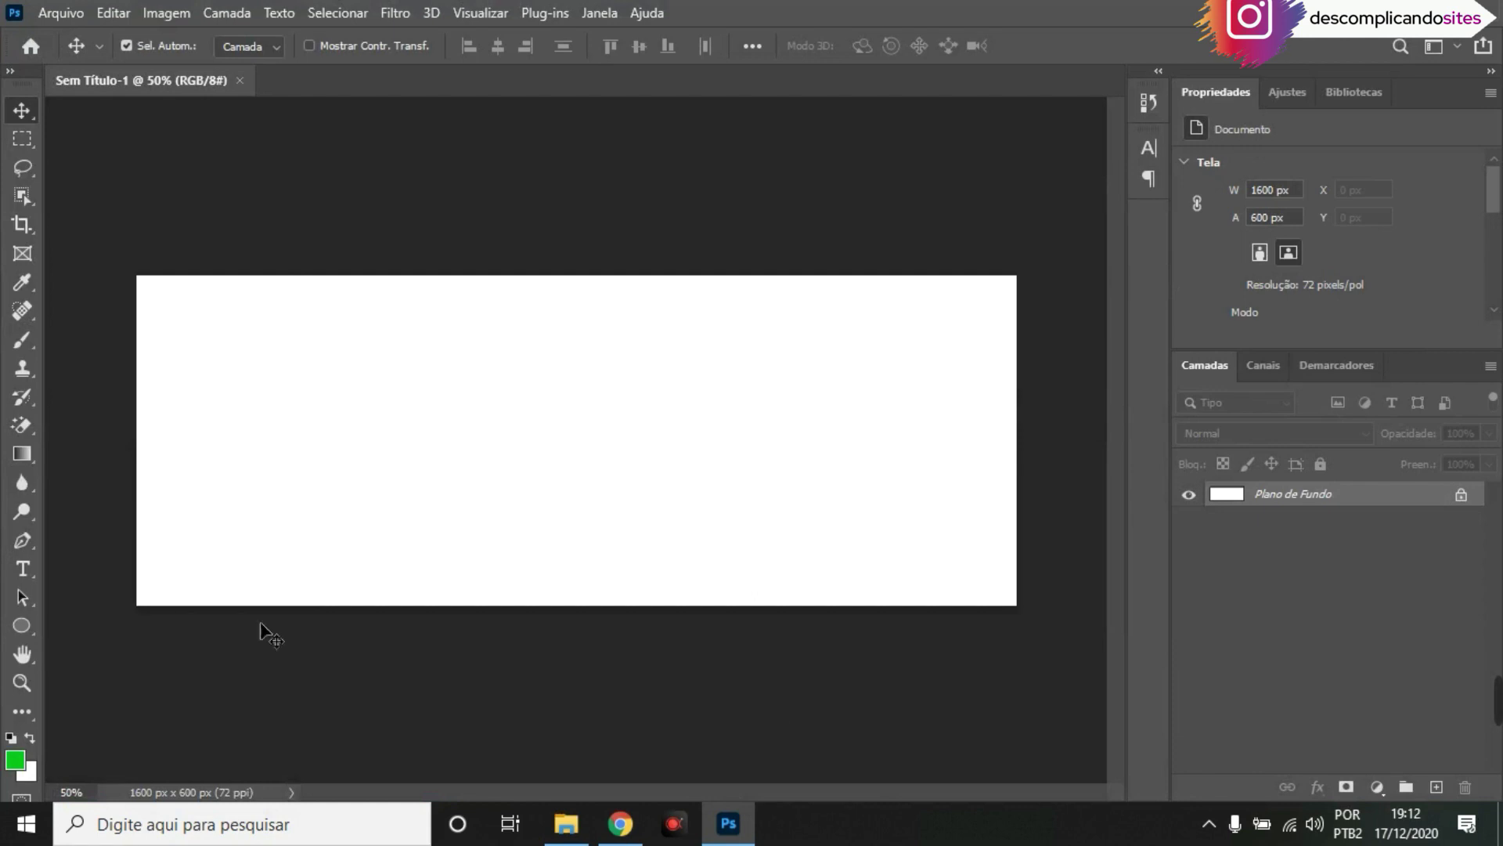
# Search Google Images for 'circulo' in a new Chrome tab
pyautogui.click(620, 822)
pyautogui.click(564, 23)
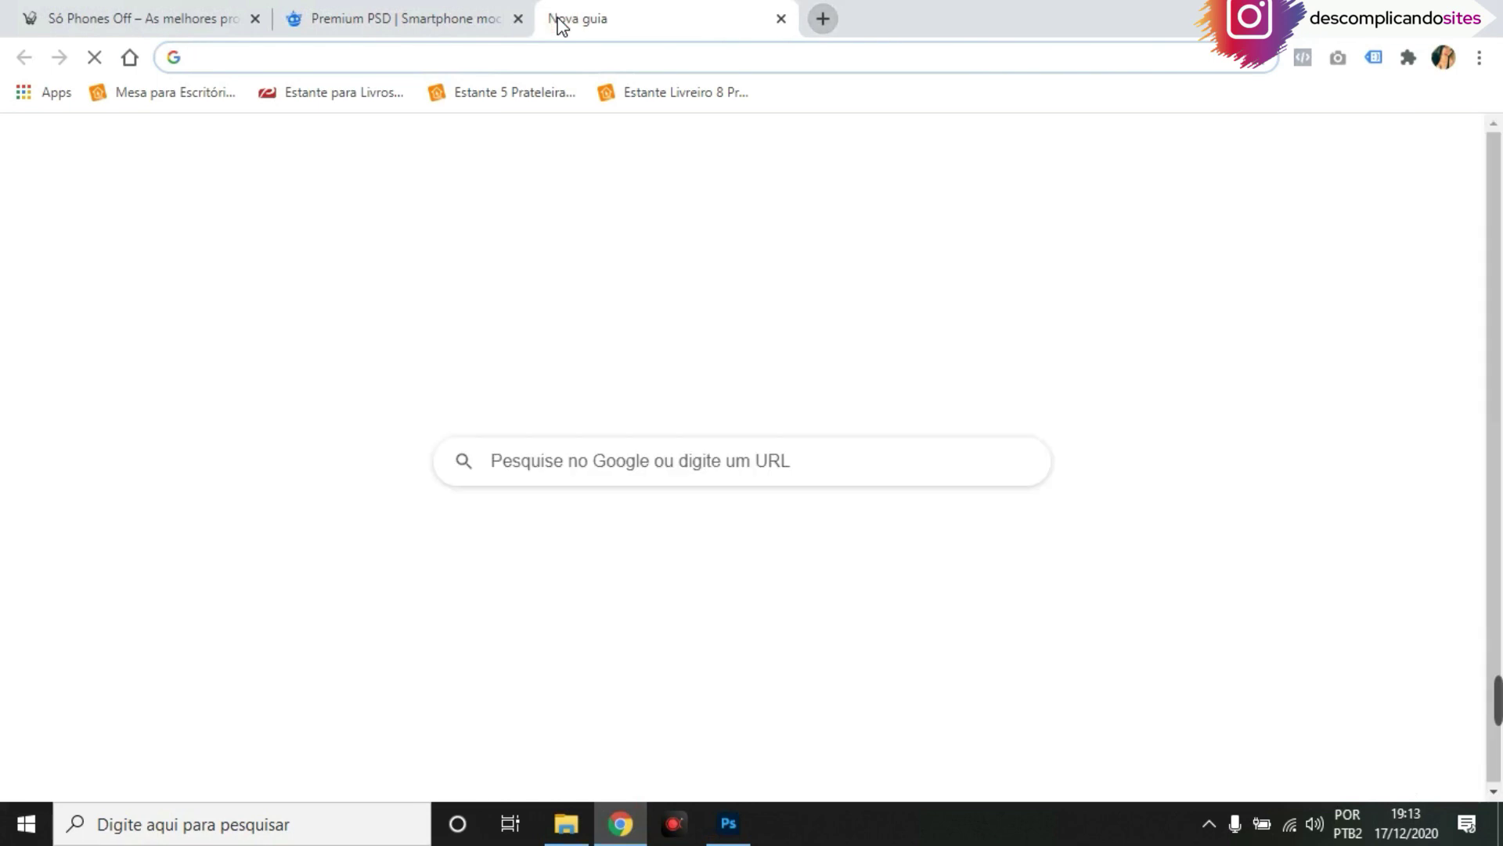
pyautogui.write('cir')
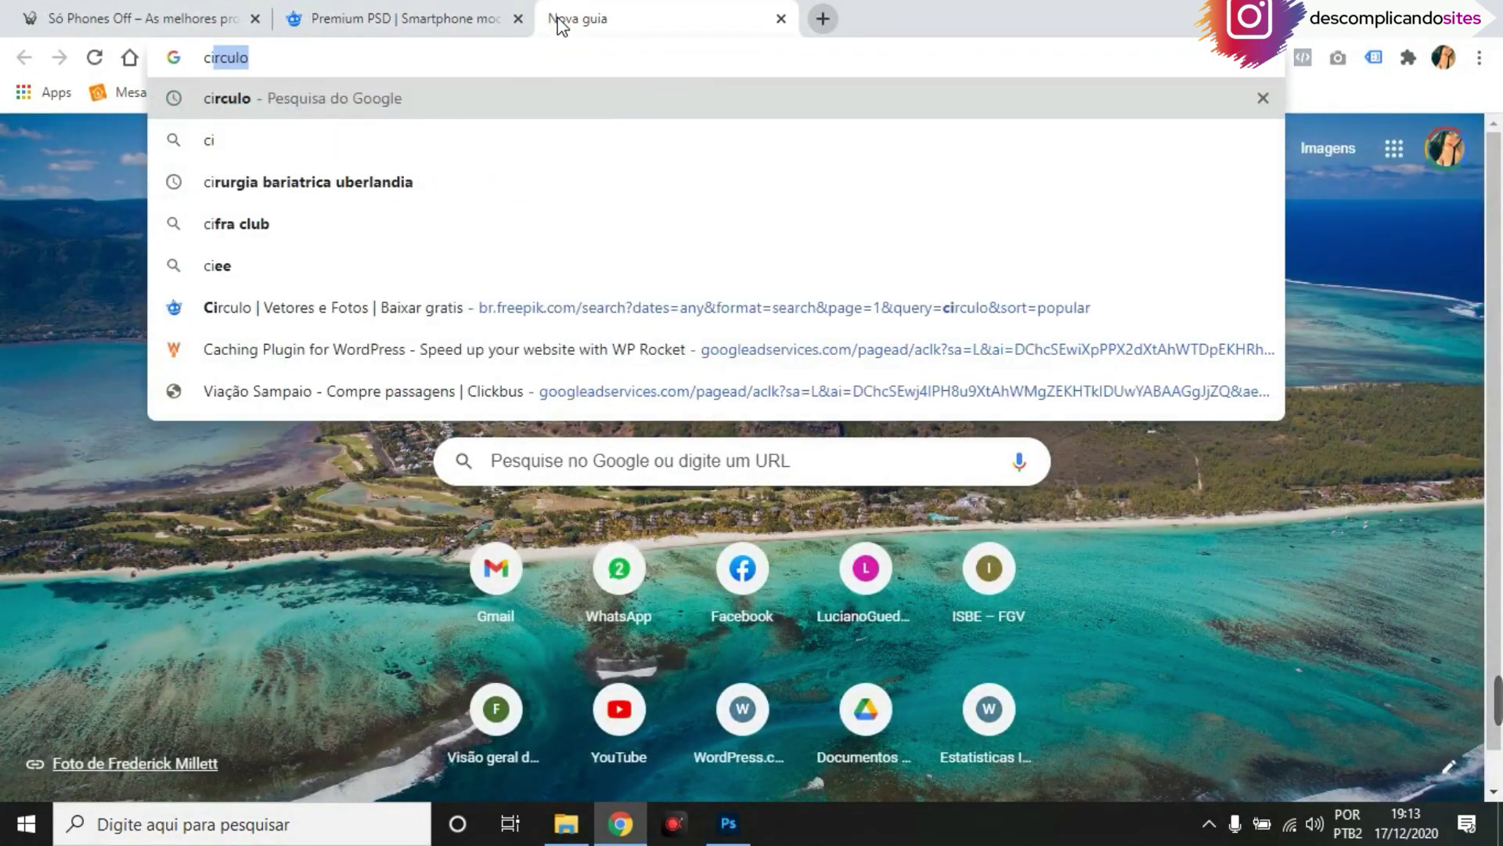
pyautogui.press('Return')
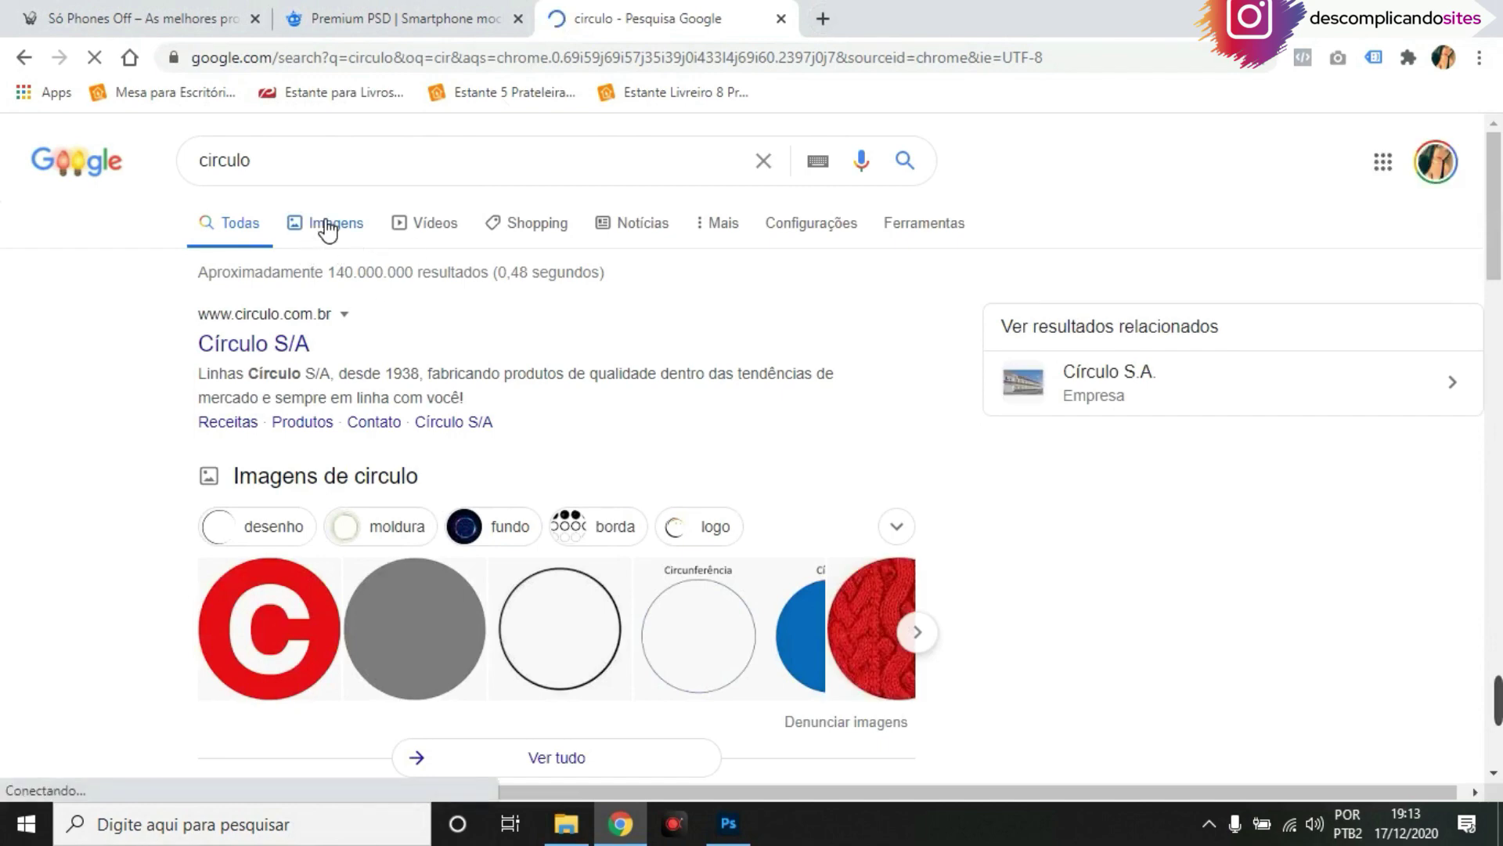
pyautogui.click(327, 224)
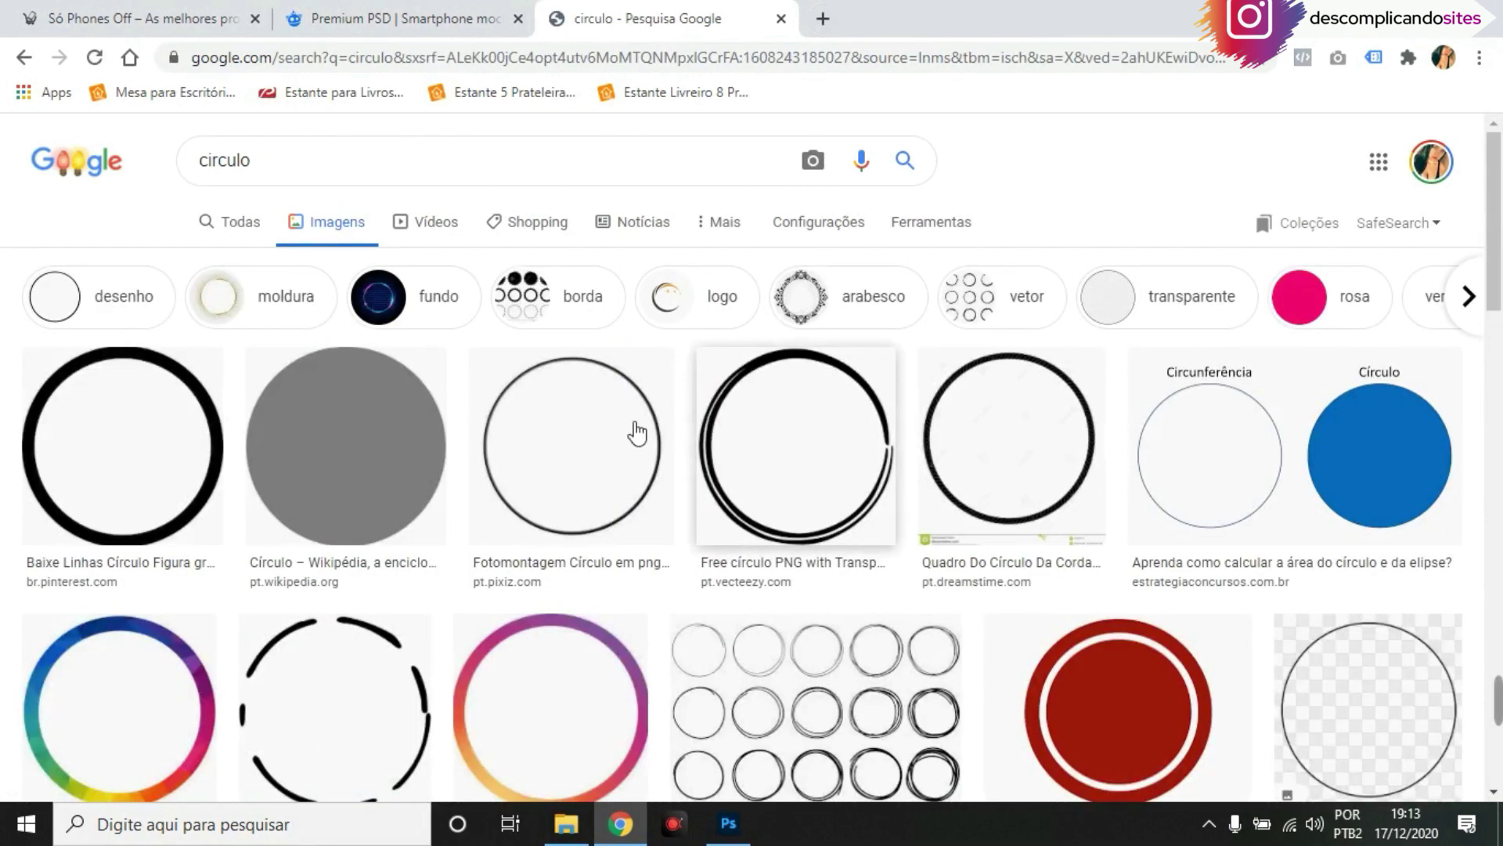
# Save the plain grey Wikipedia disc image with Salvar imagem como
pyautogui.click(392, 412)
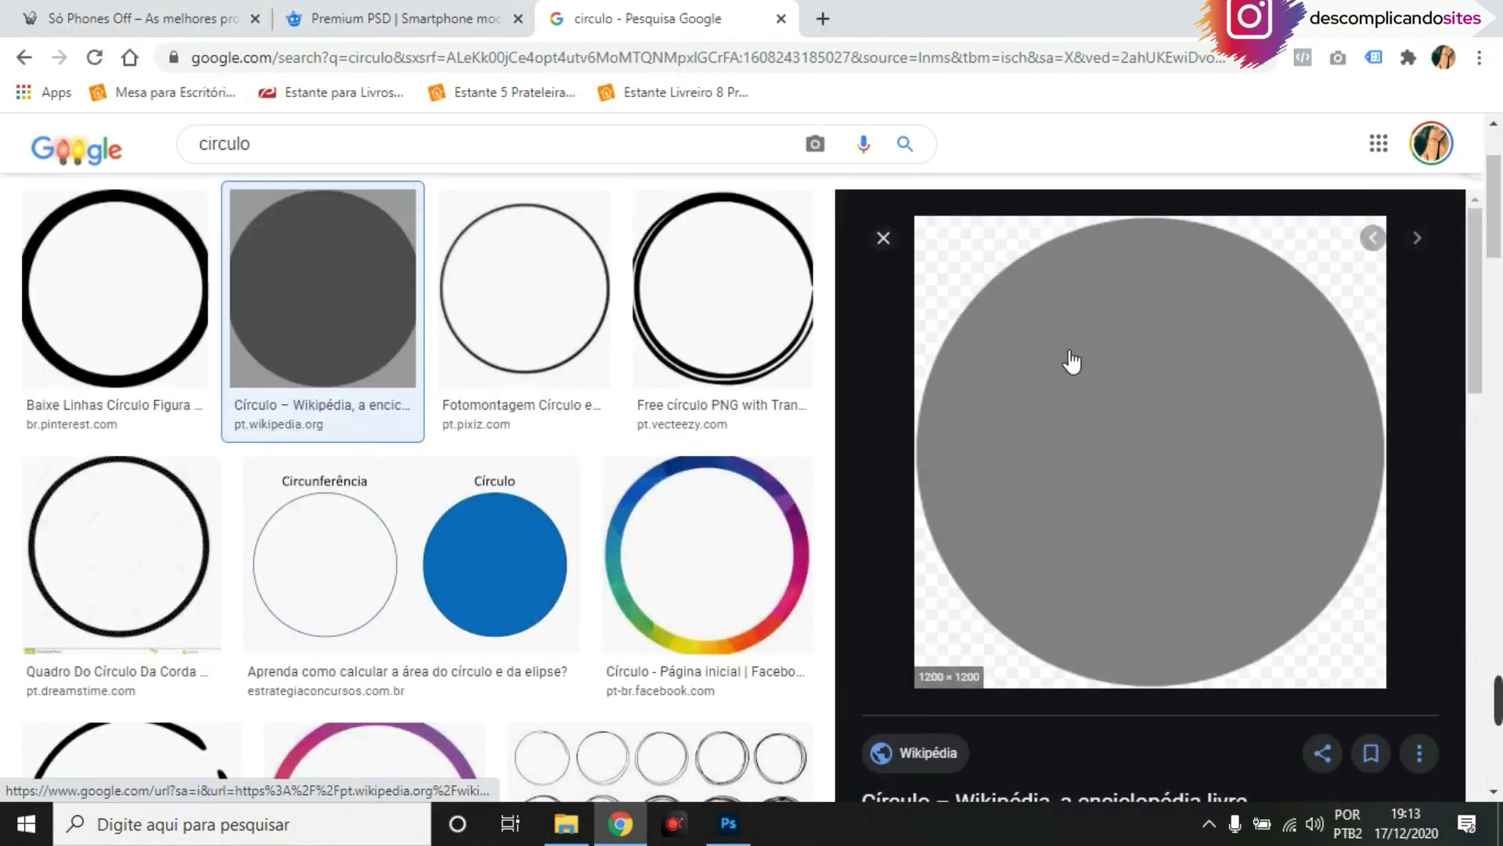
pyautogui.rightClick(1062, 351)
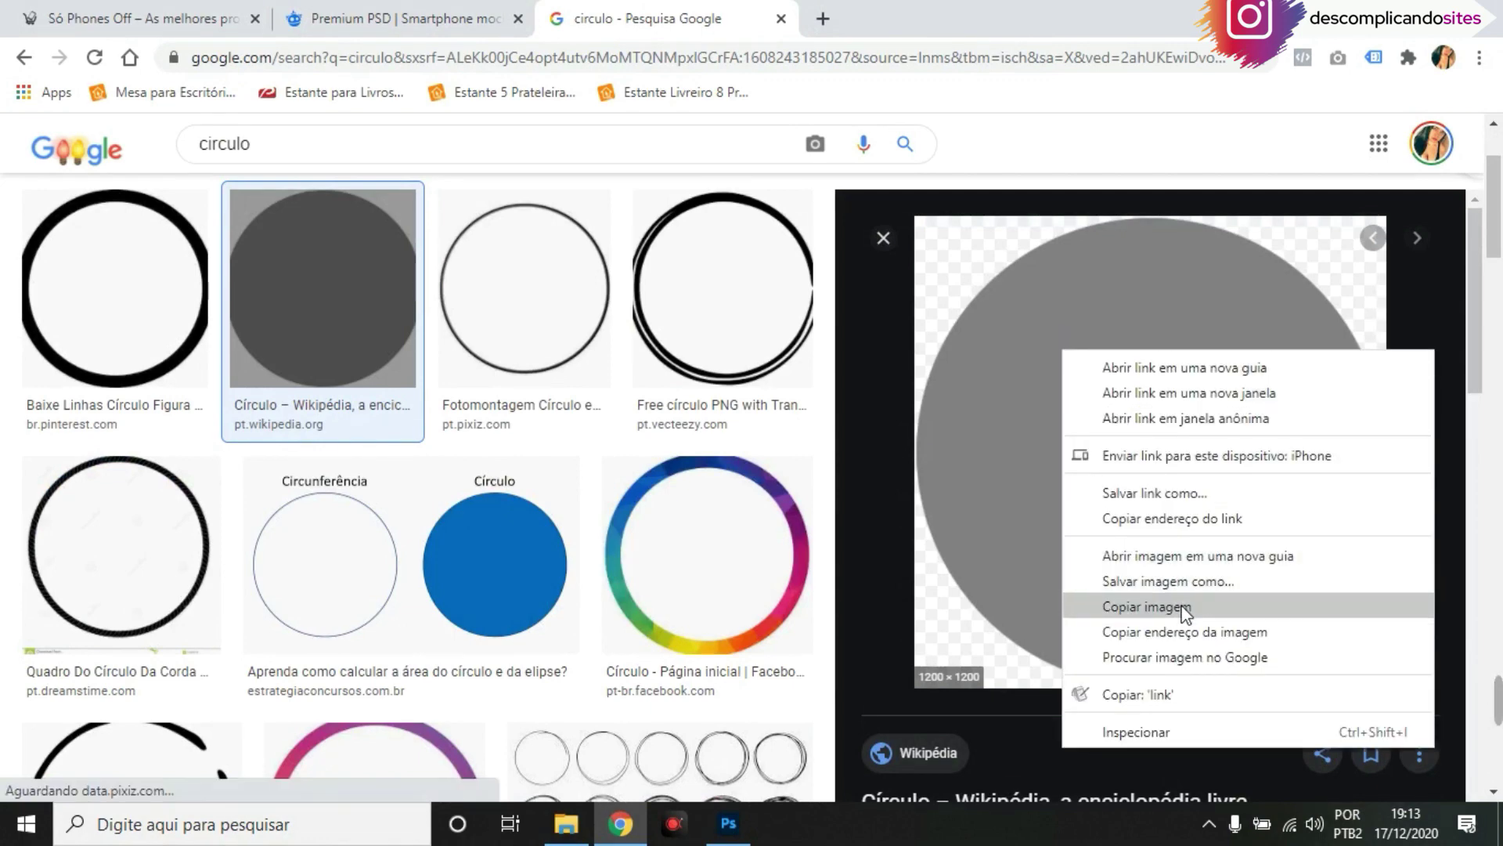
pyautogui.click(1177, 581)
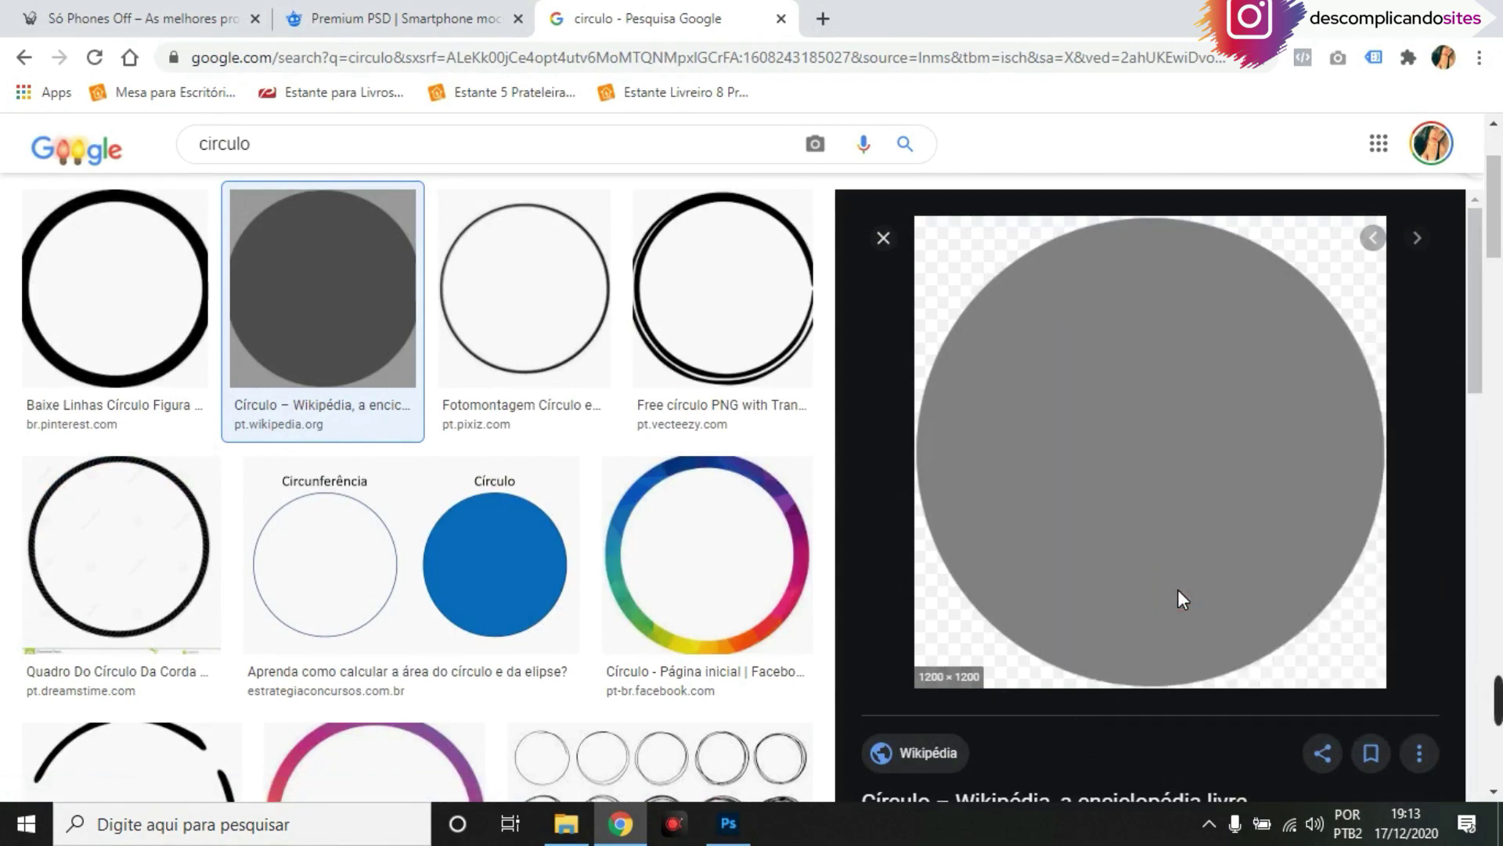
pyautogui.press('Return')
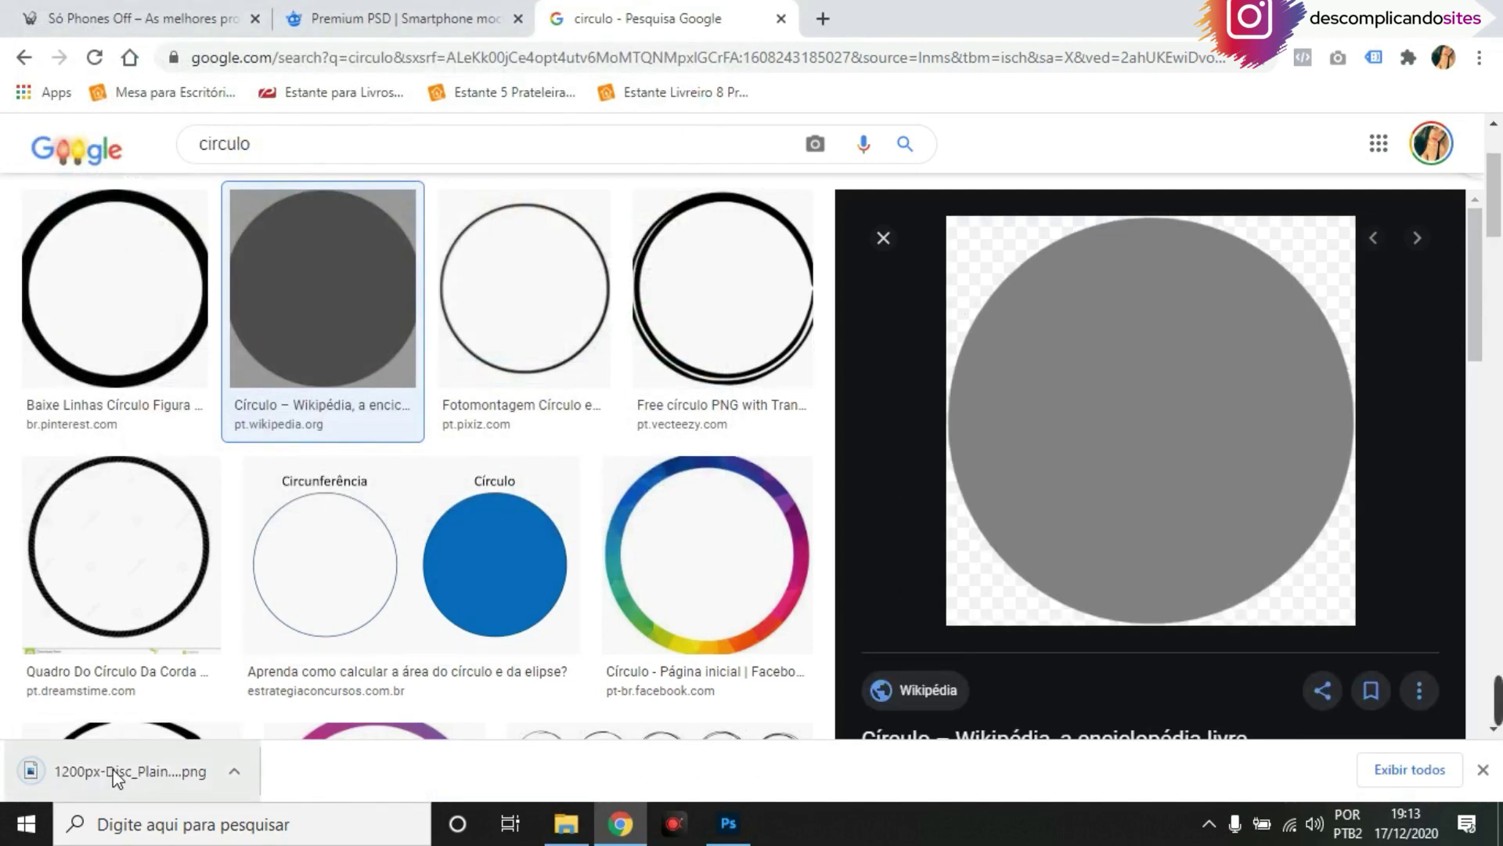
pyautogui.click(113, 774)
# Place the grey disc at 40.83%, move it left, and toggle the background's visibility
pyautogui.moveTo(111, 767); pyautogui.dragTo(444, 439)
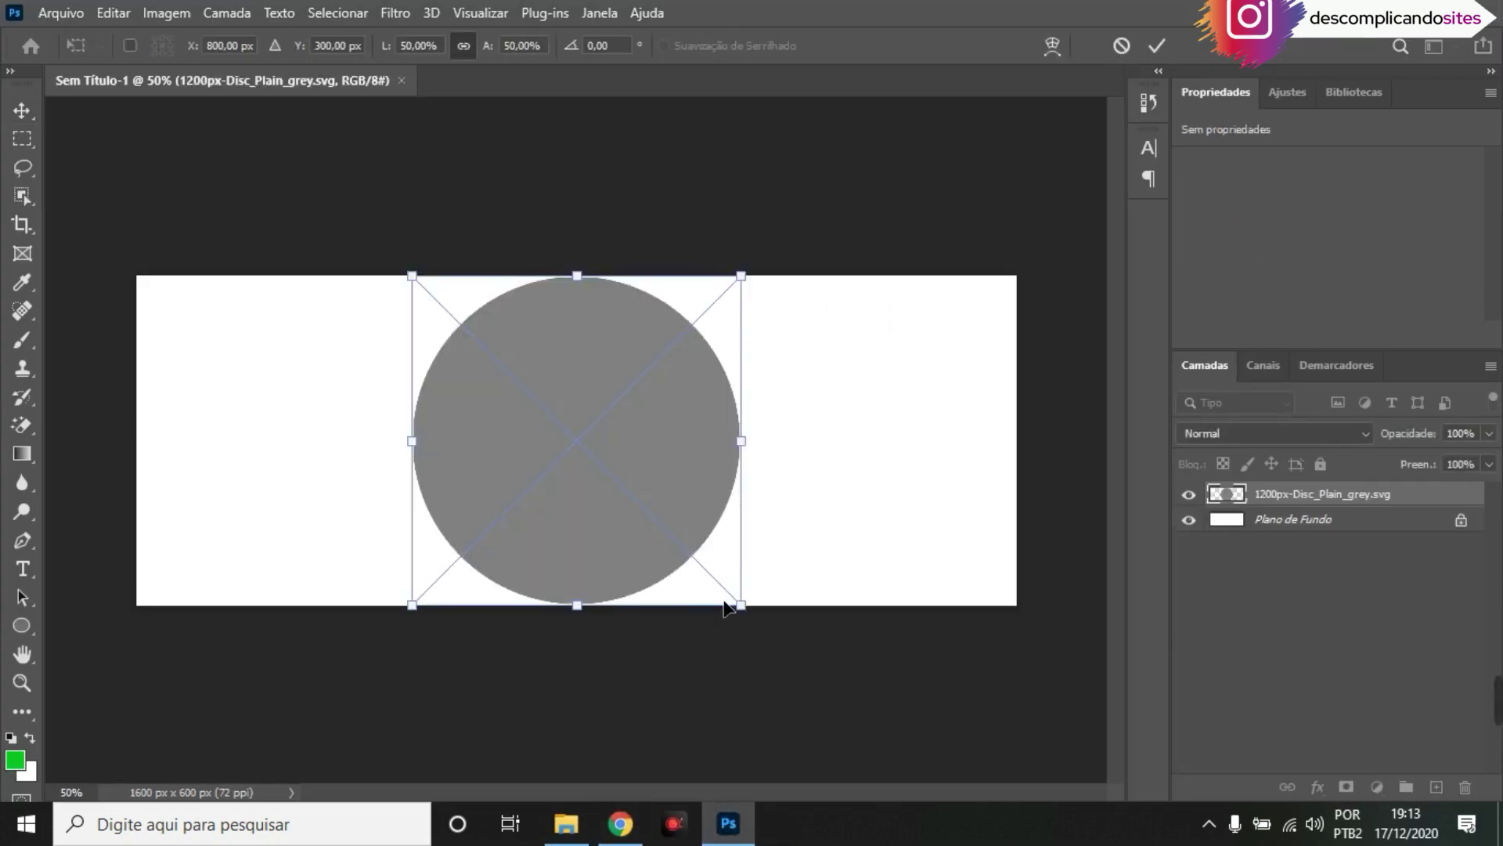
pyautogui.moveTo(748, 617); pyautogui.dragTo(713, 577)
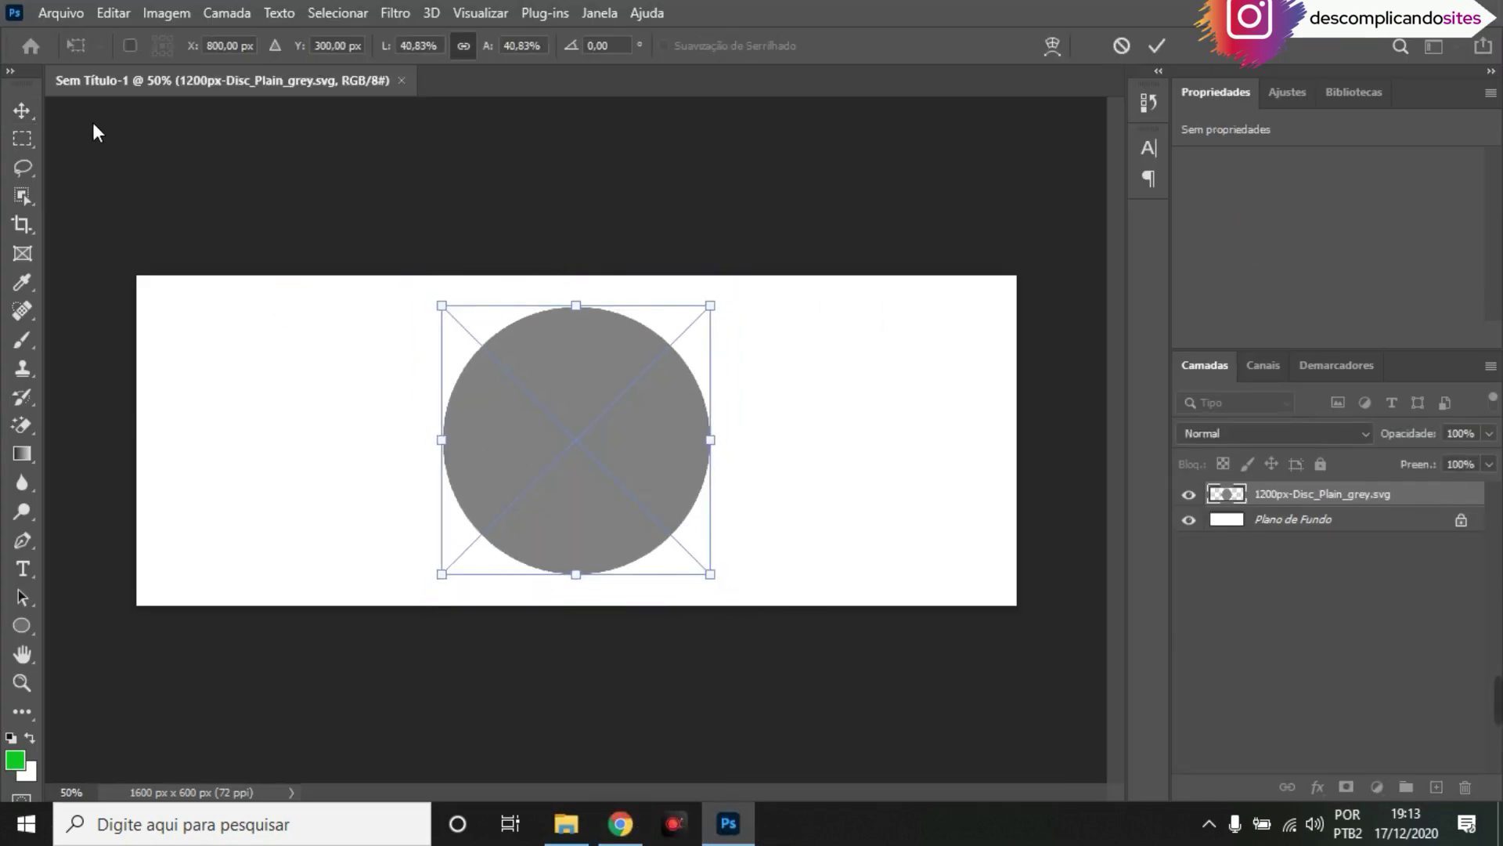
pyautogui.click(31, 108)
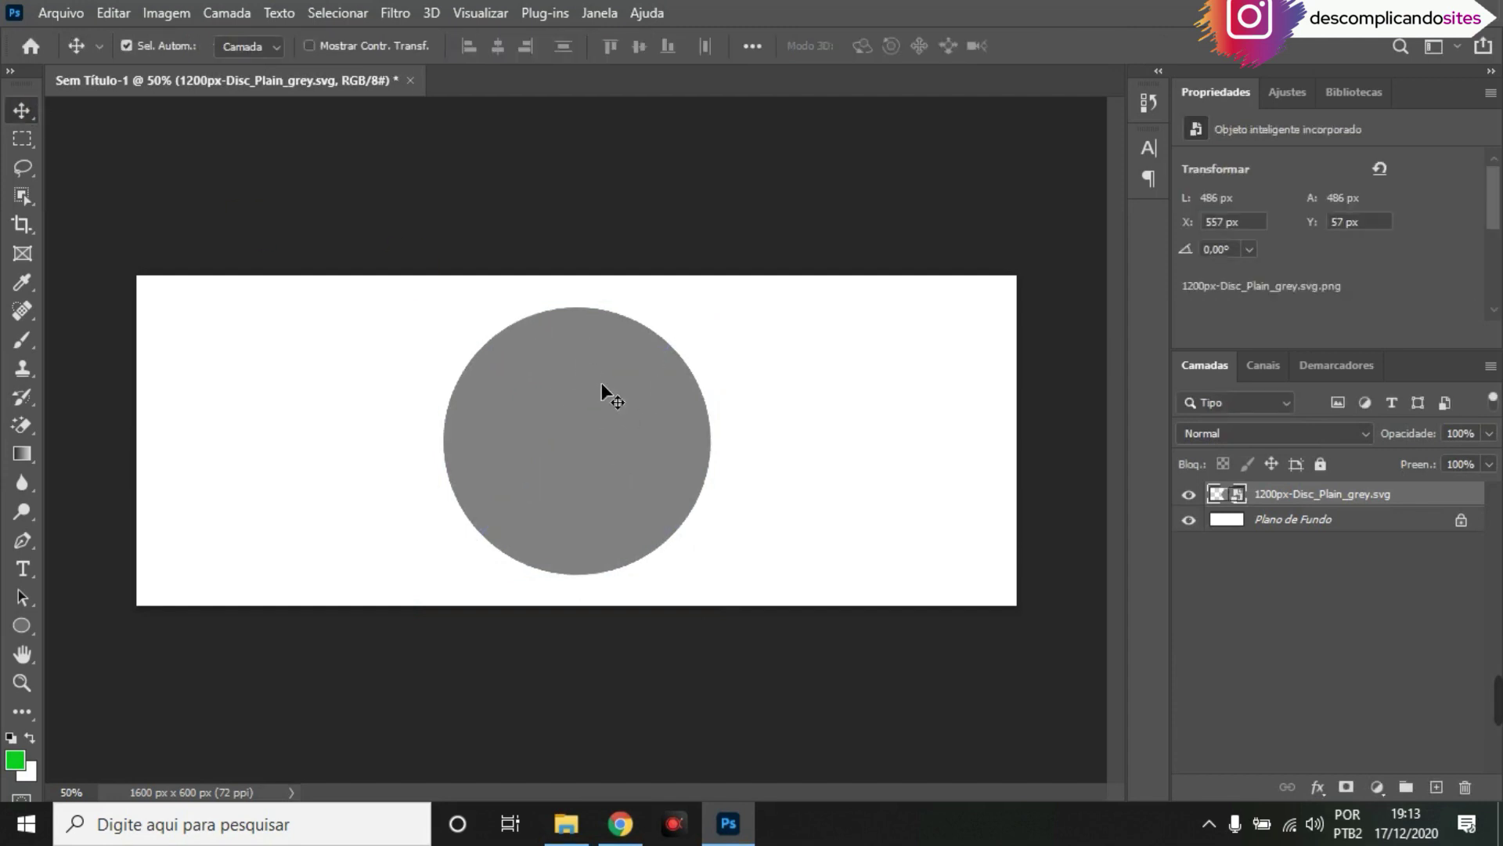
pyautogui.moveTo(602, 382); pyautogui.dragTo(356, 392)
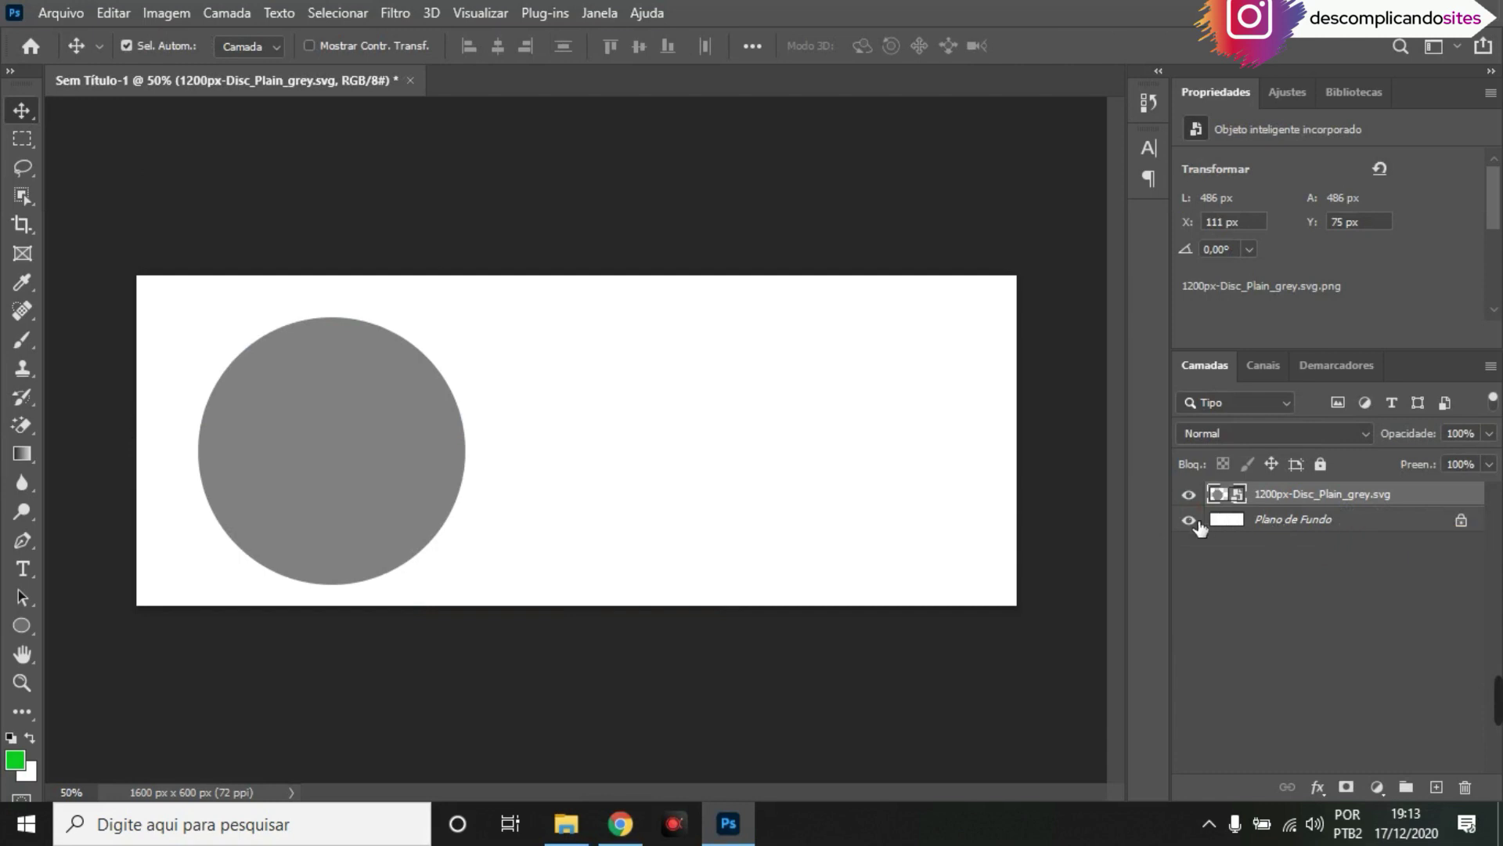
pyautogui.click(1190, 520)
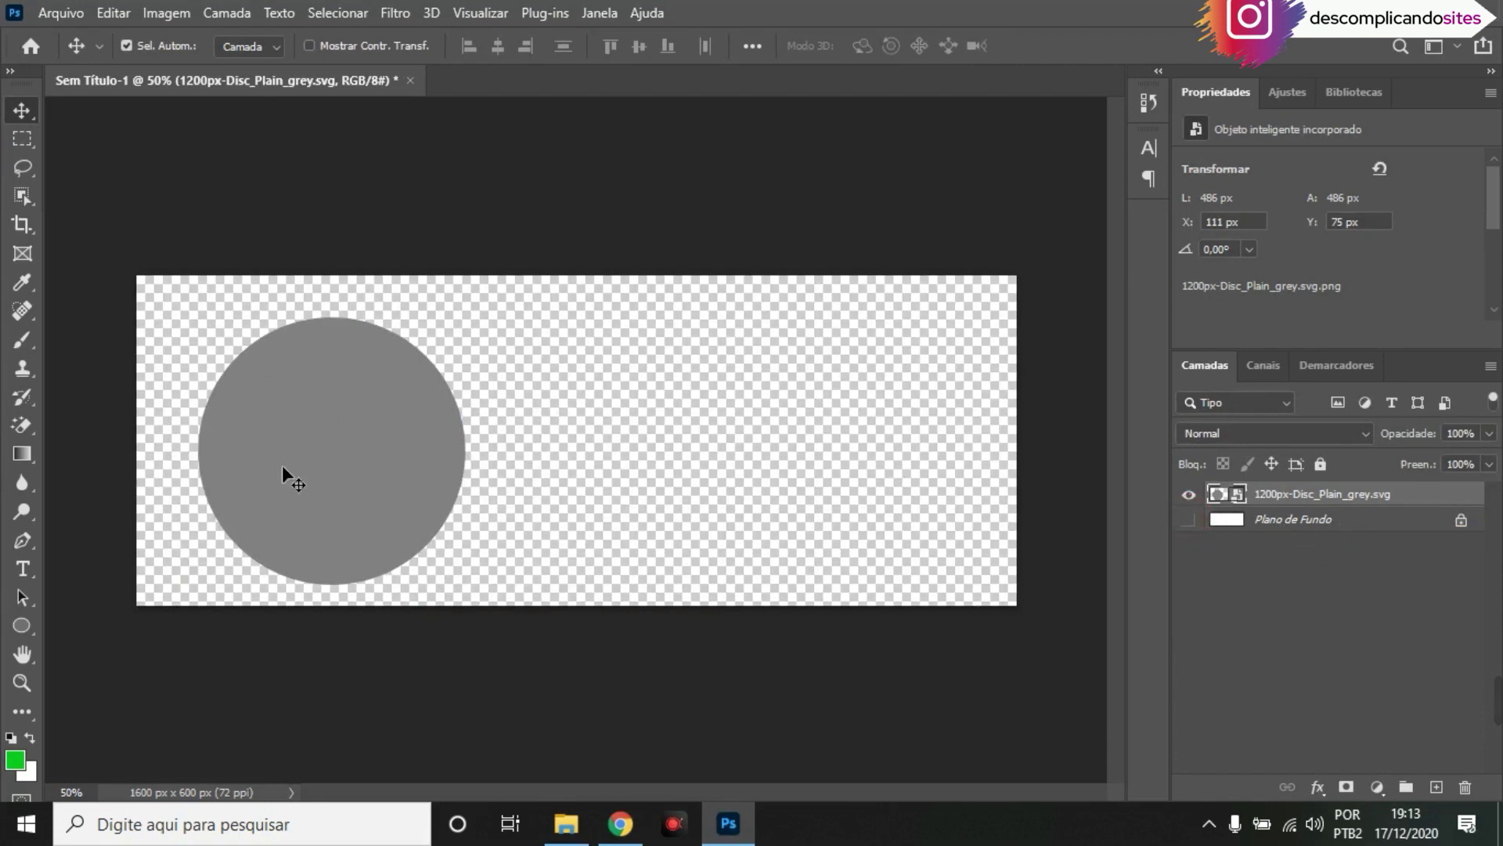
pyautogui.click(1189, 520)
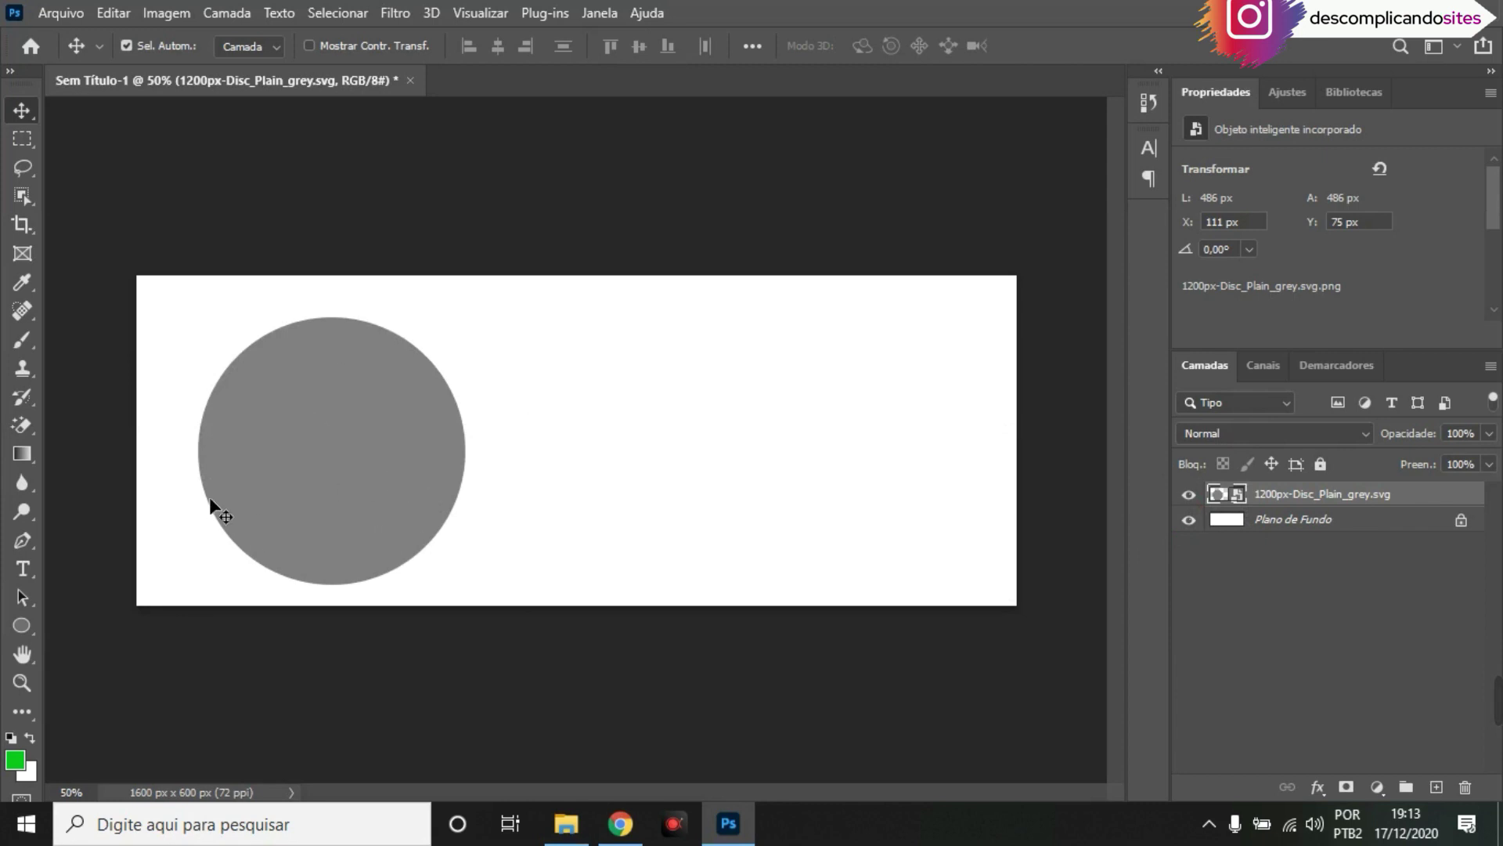
# Draw a white ellipse of about 484 × 516 px beside the grey disc with Ferramenta Elipse
pyautogui.rightClick(21, 626)
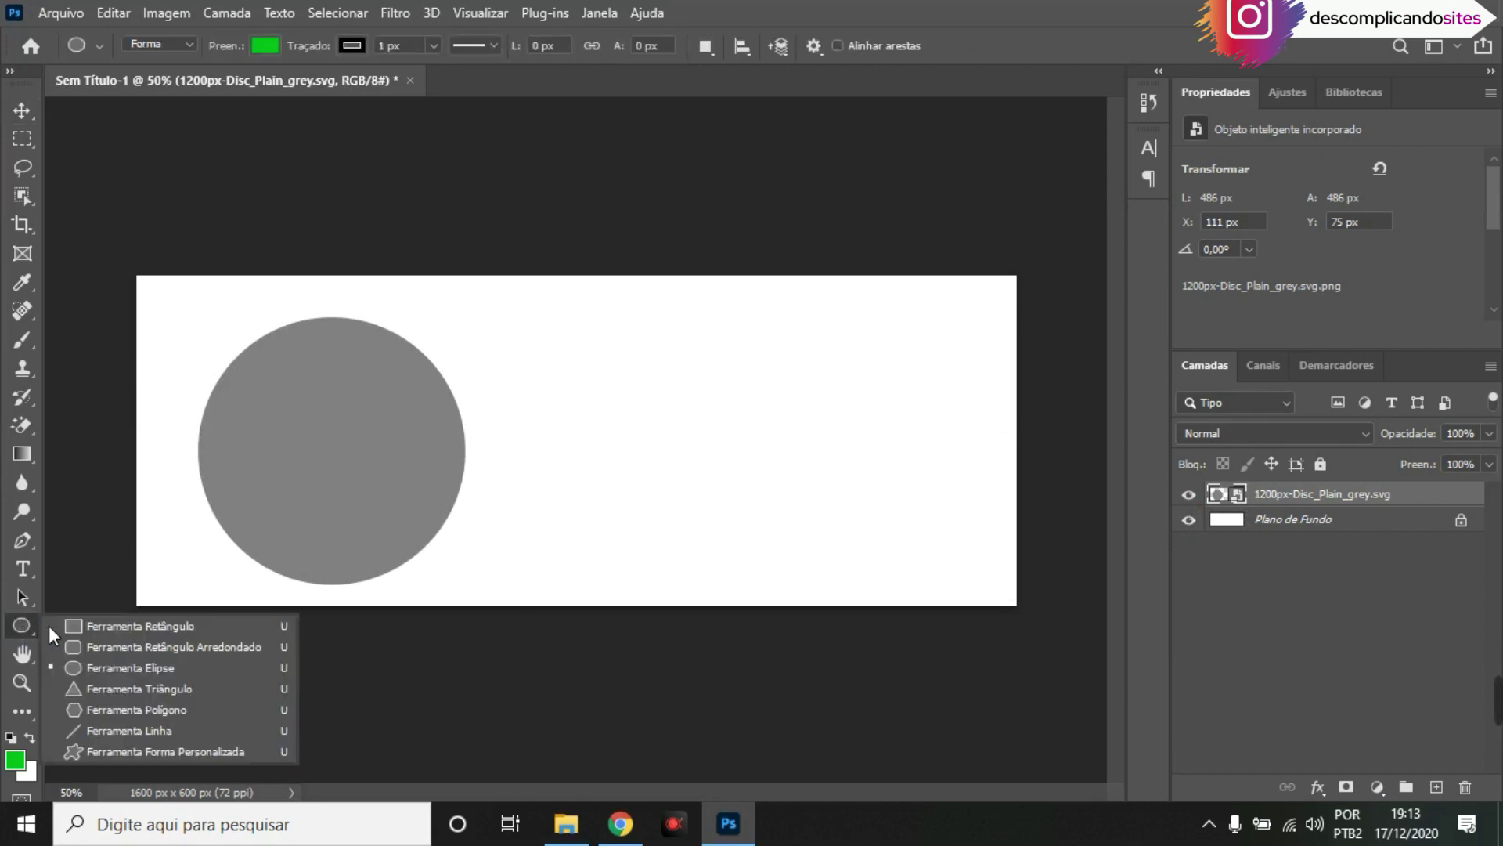
pyautogui.click(63, 627)
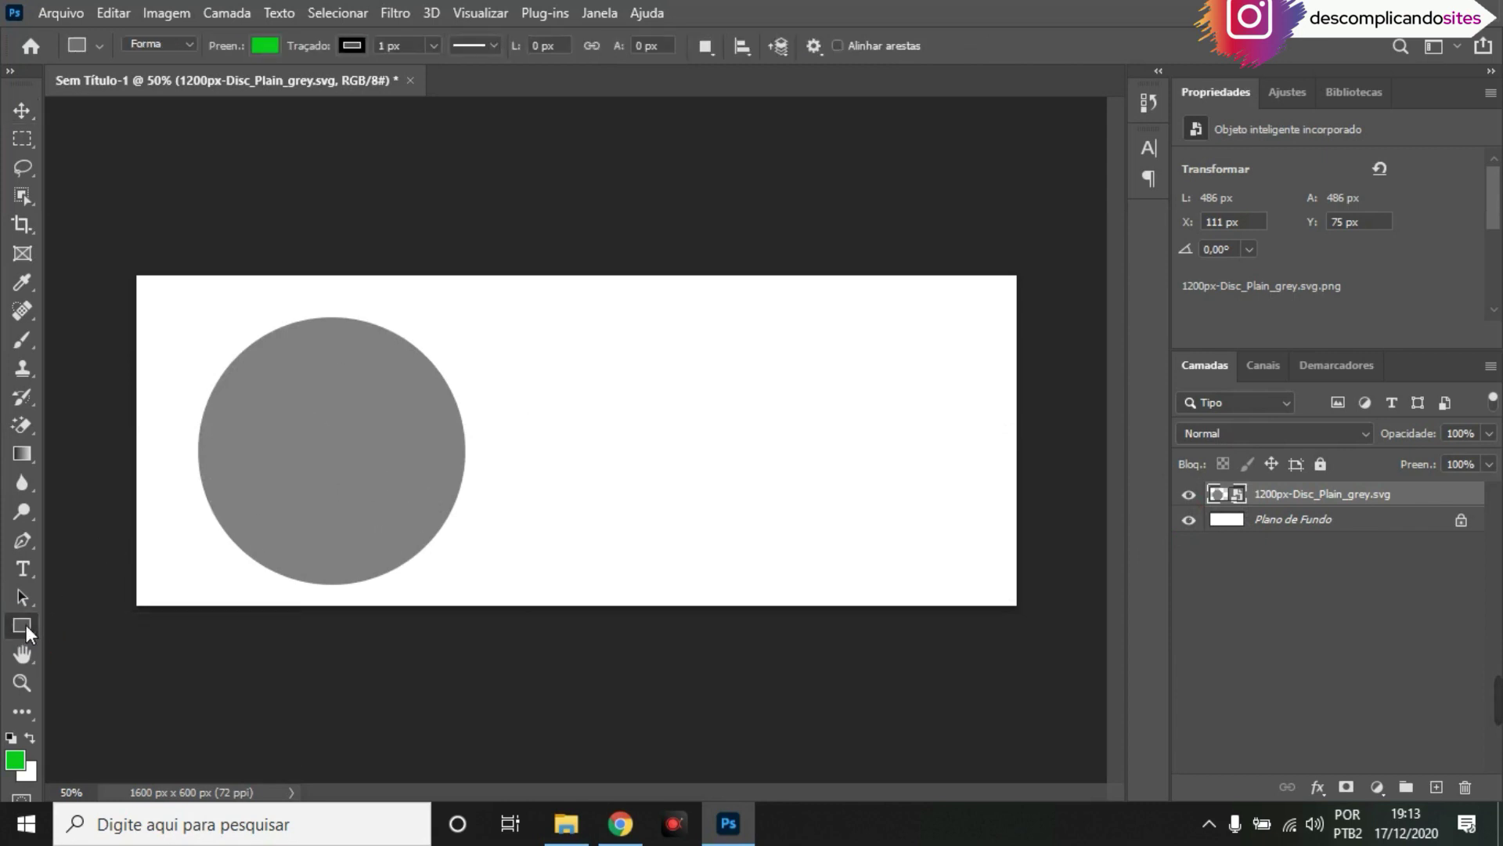
pyautogui.rightClick(26, 625)
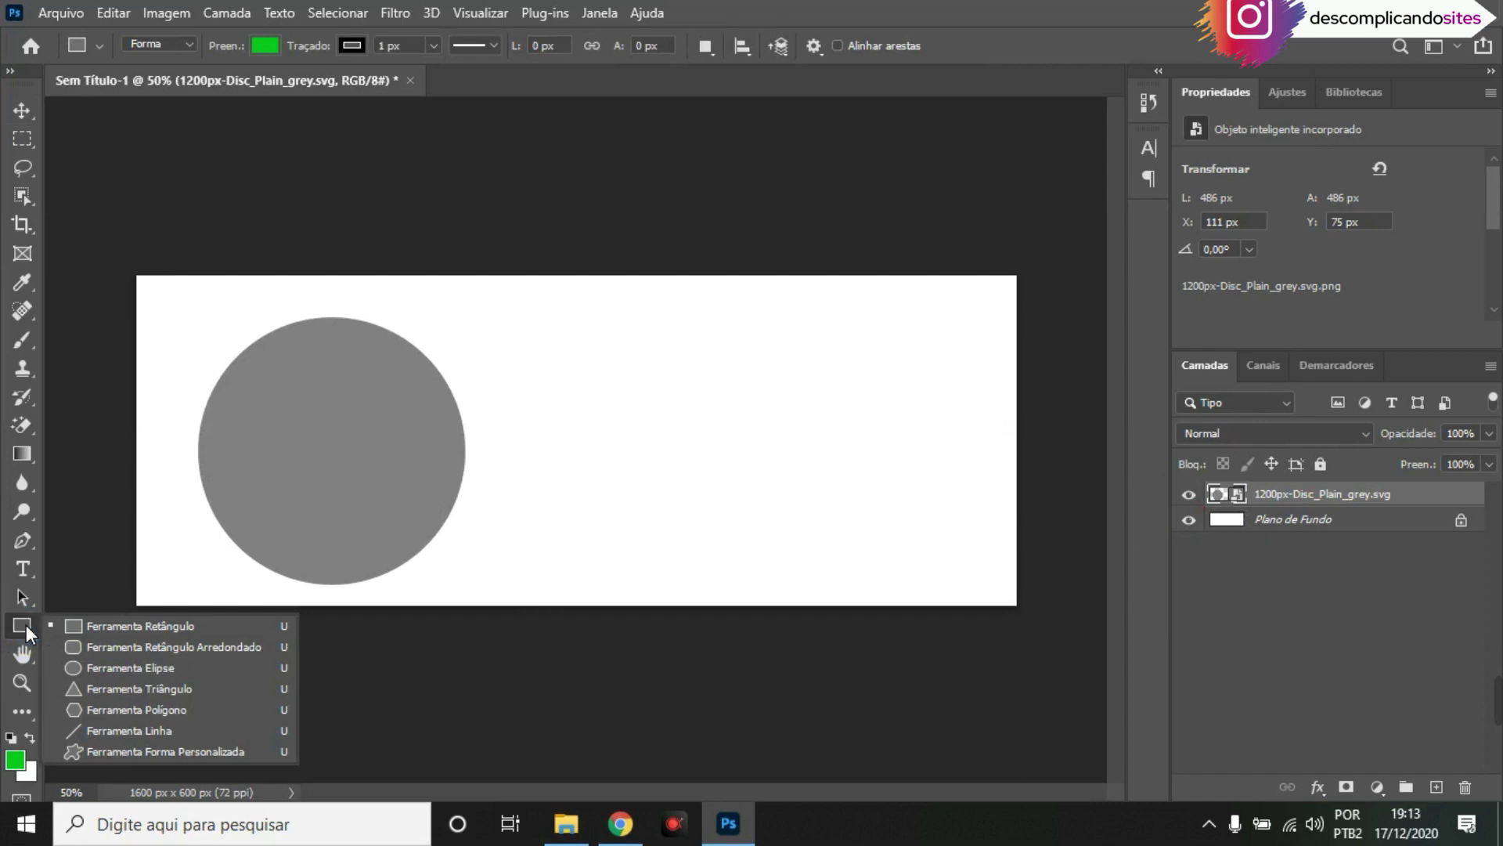
pyautogui.click(114, 675)
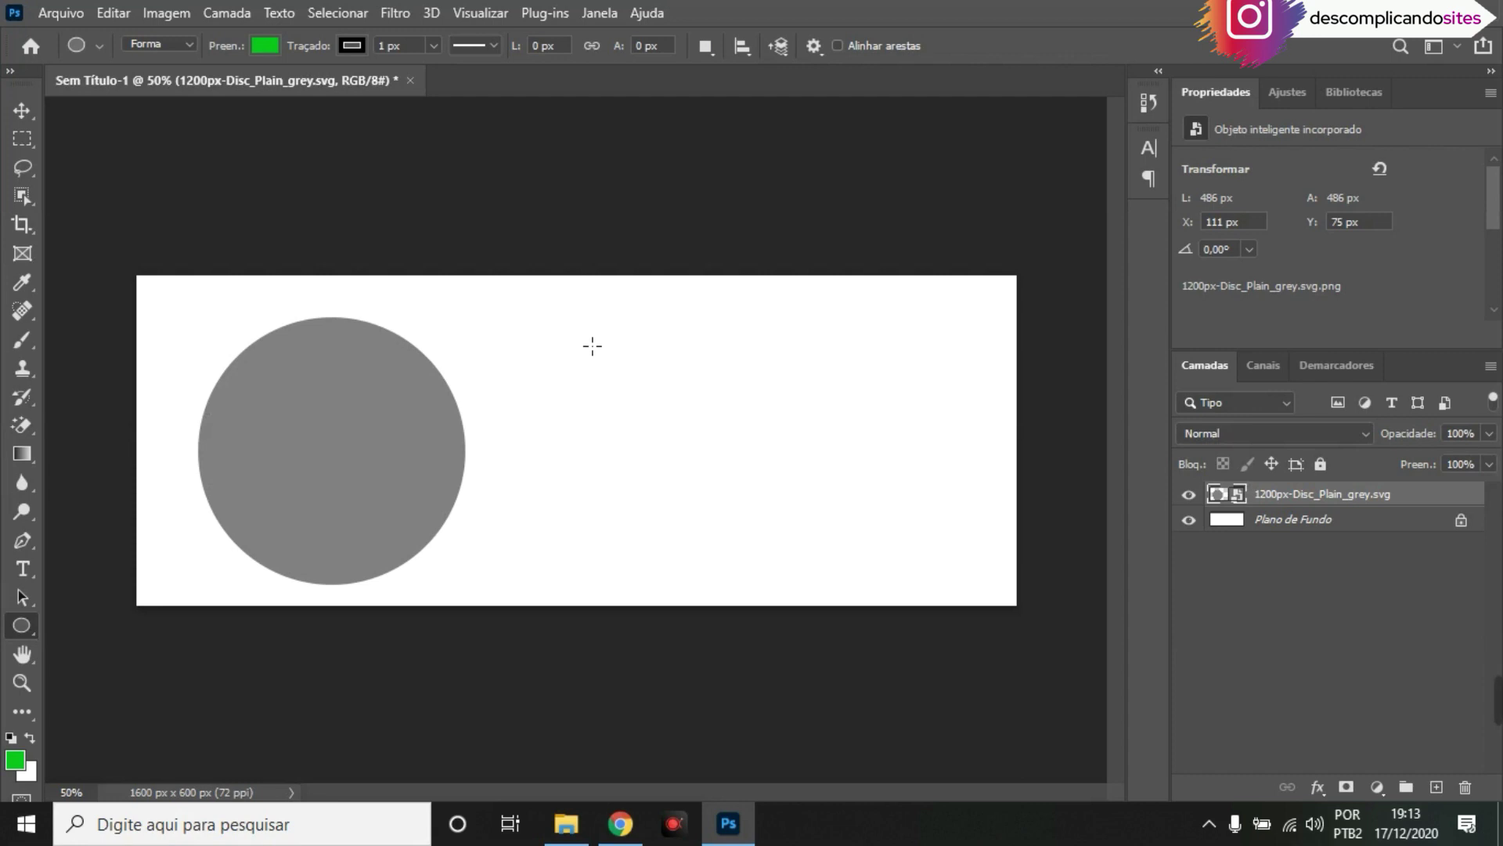
pyautogui.keyDown('alt'); pyautogui.click(623, 385); pyautogui.keyUp('alt')
pyautogui.moveTo(570, 359); pyautogui.dragTo(735, 537)
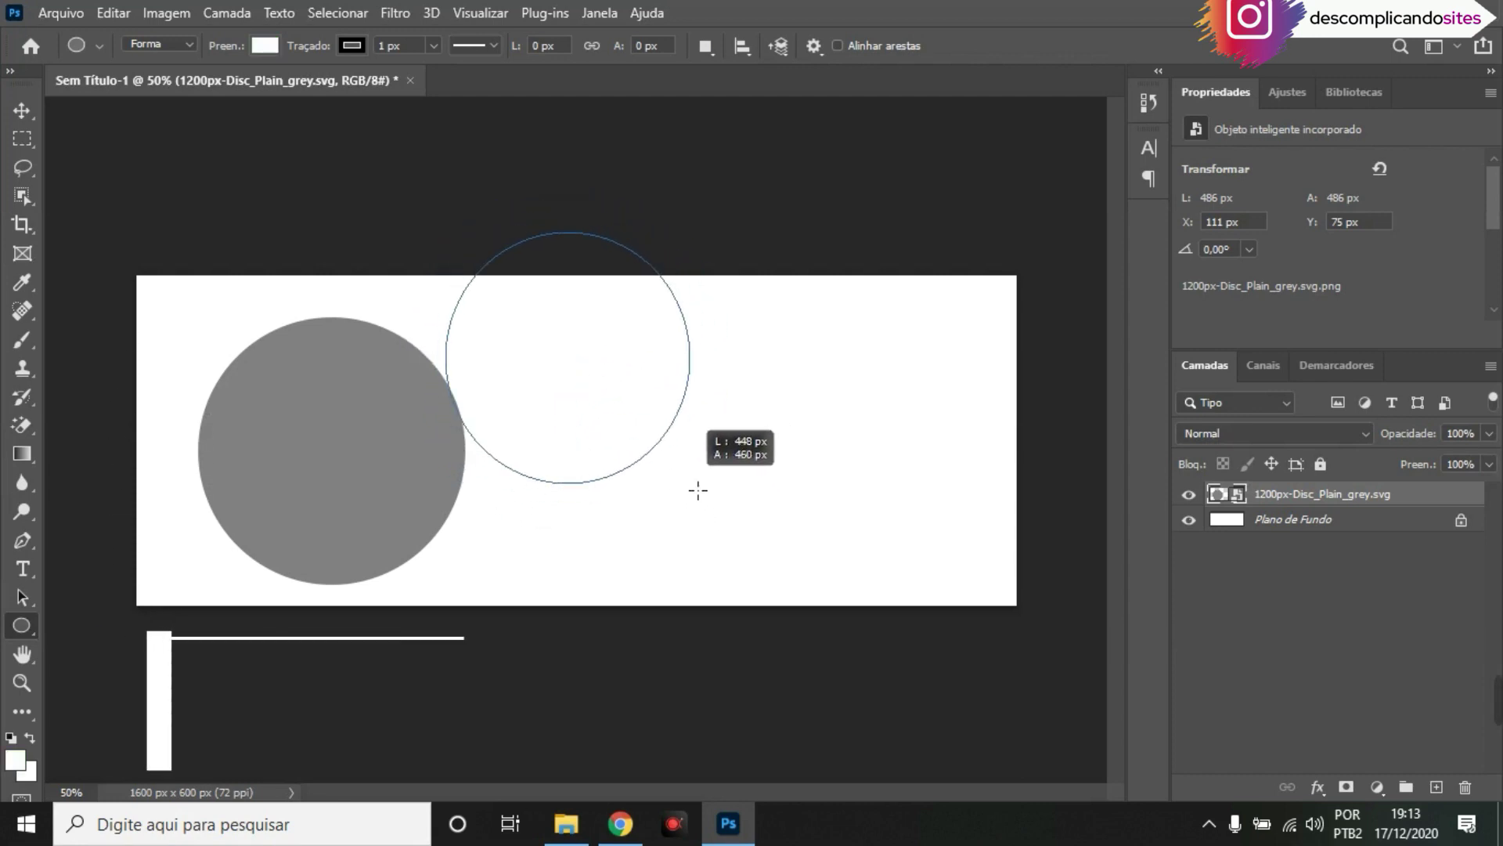
pyautogui.moveTo(734, 537); pyautogui.dragTo(710, 509)
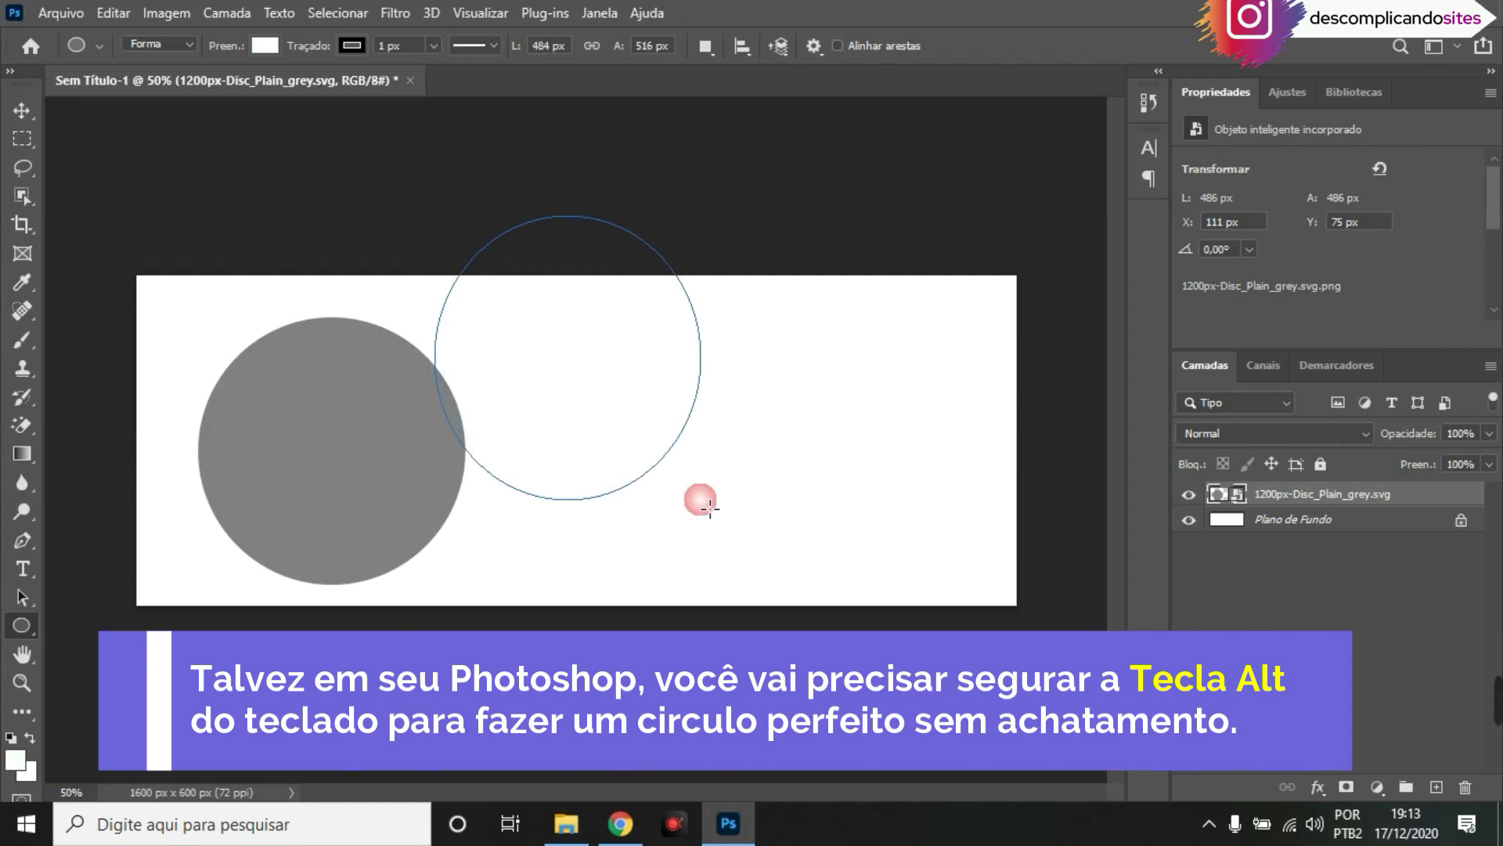
pyautogui.click(24, 110)
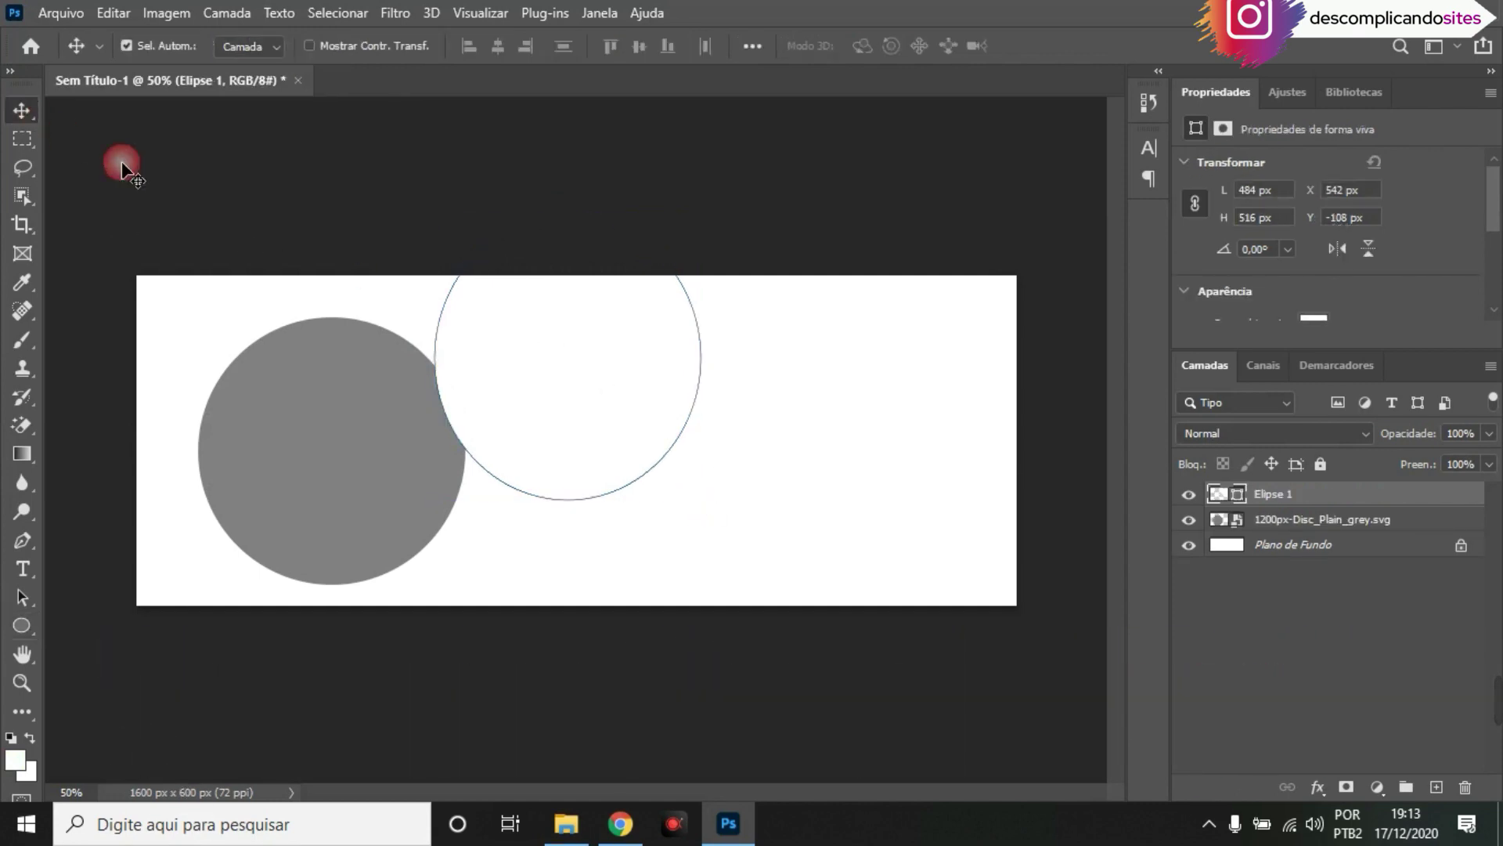
# Move the ellipse down-right and fill it red with #ee1111
pyautogui.moveTo(585, 344); pyautogui.dragTo(654, 429)
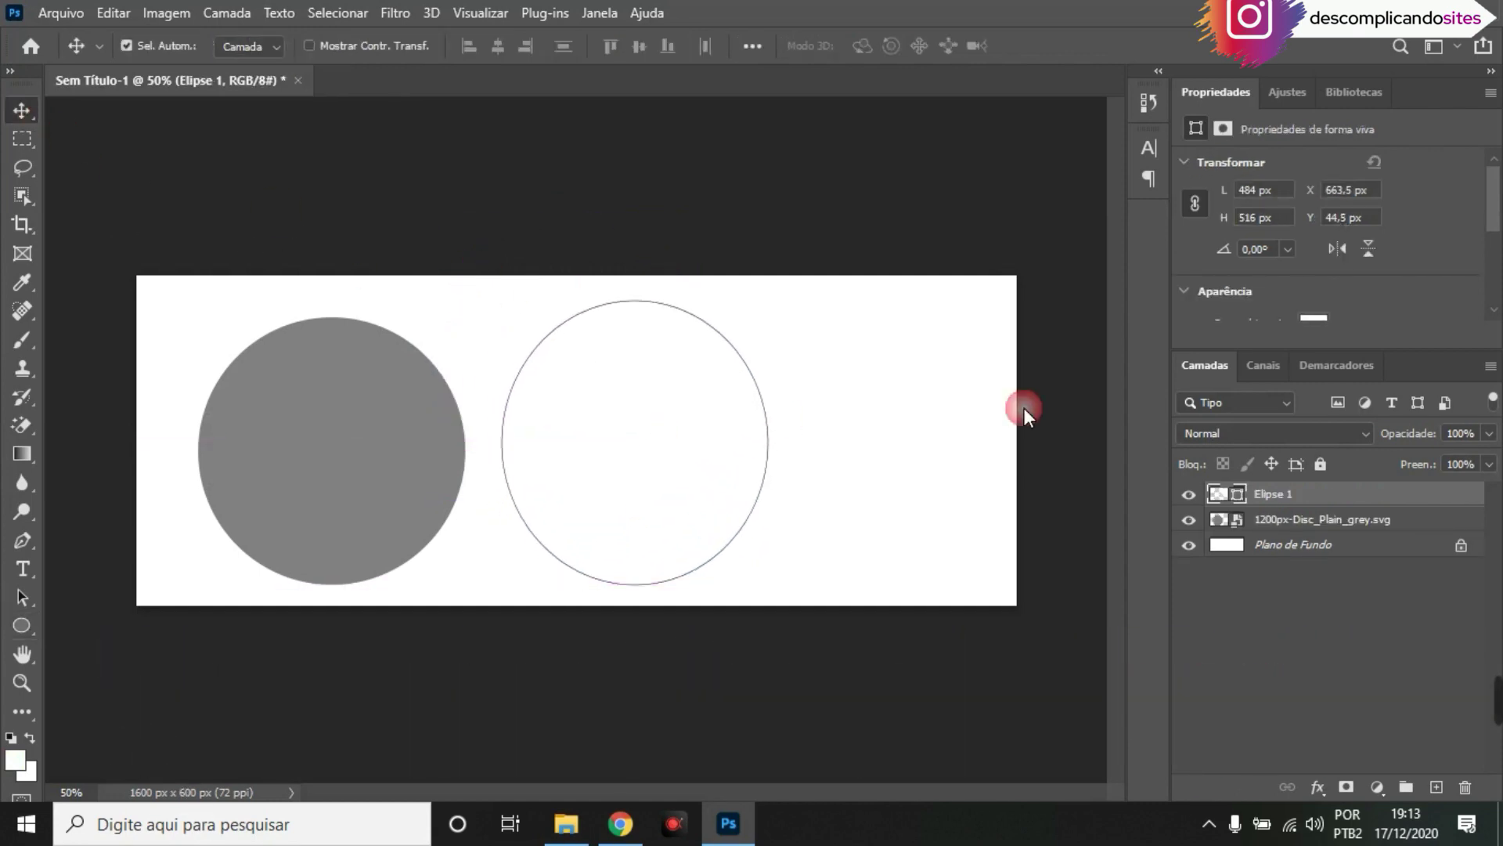
pyautogui.doubleClick(1250, 500)
pyautogui.write('ee1111')
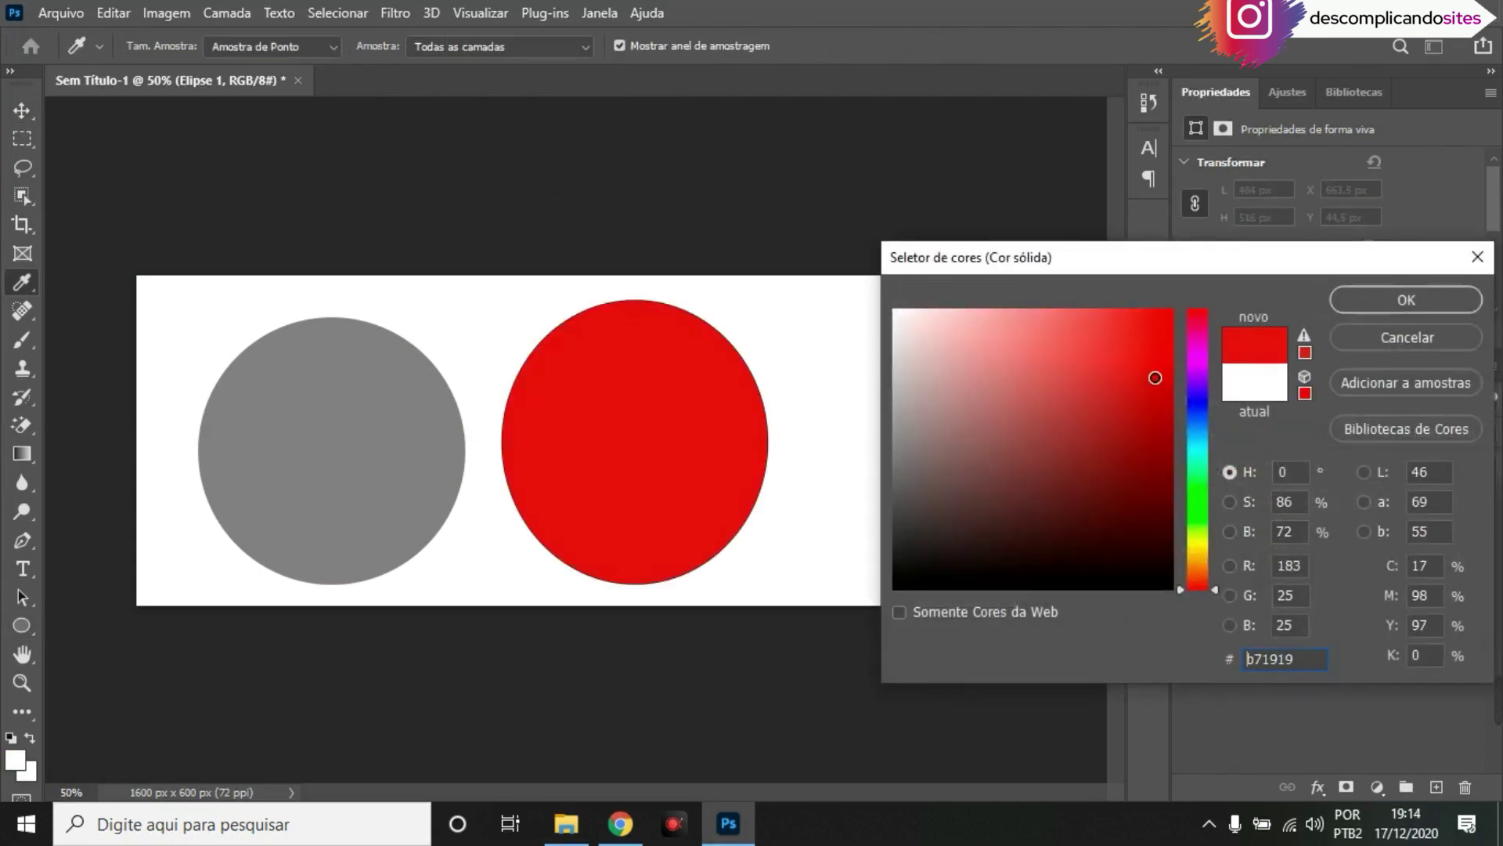
pyautogui.click(1346, 307)
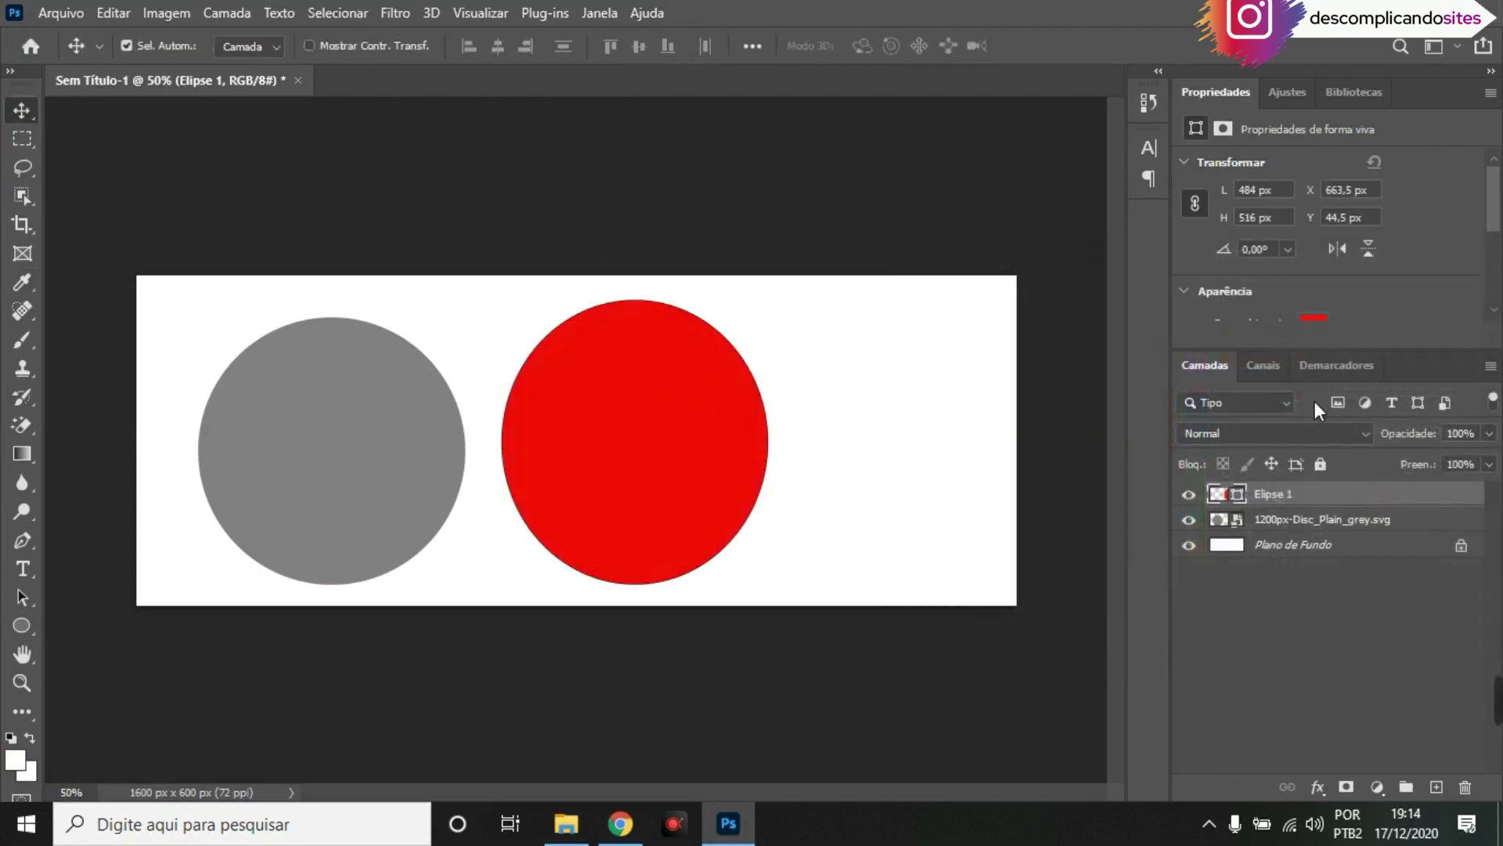
# Set the red ellipse's Traçado to no stroke
pyautogui.scroll(-1, 1304, 305)
pyautogui.scroll(-1, 1299, 289)
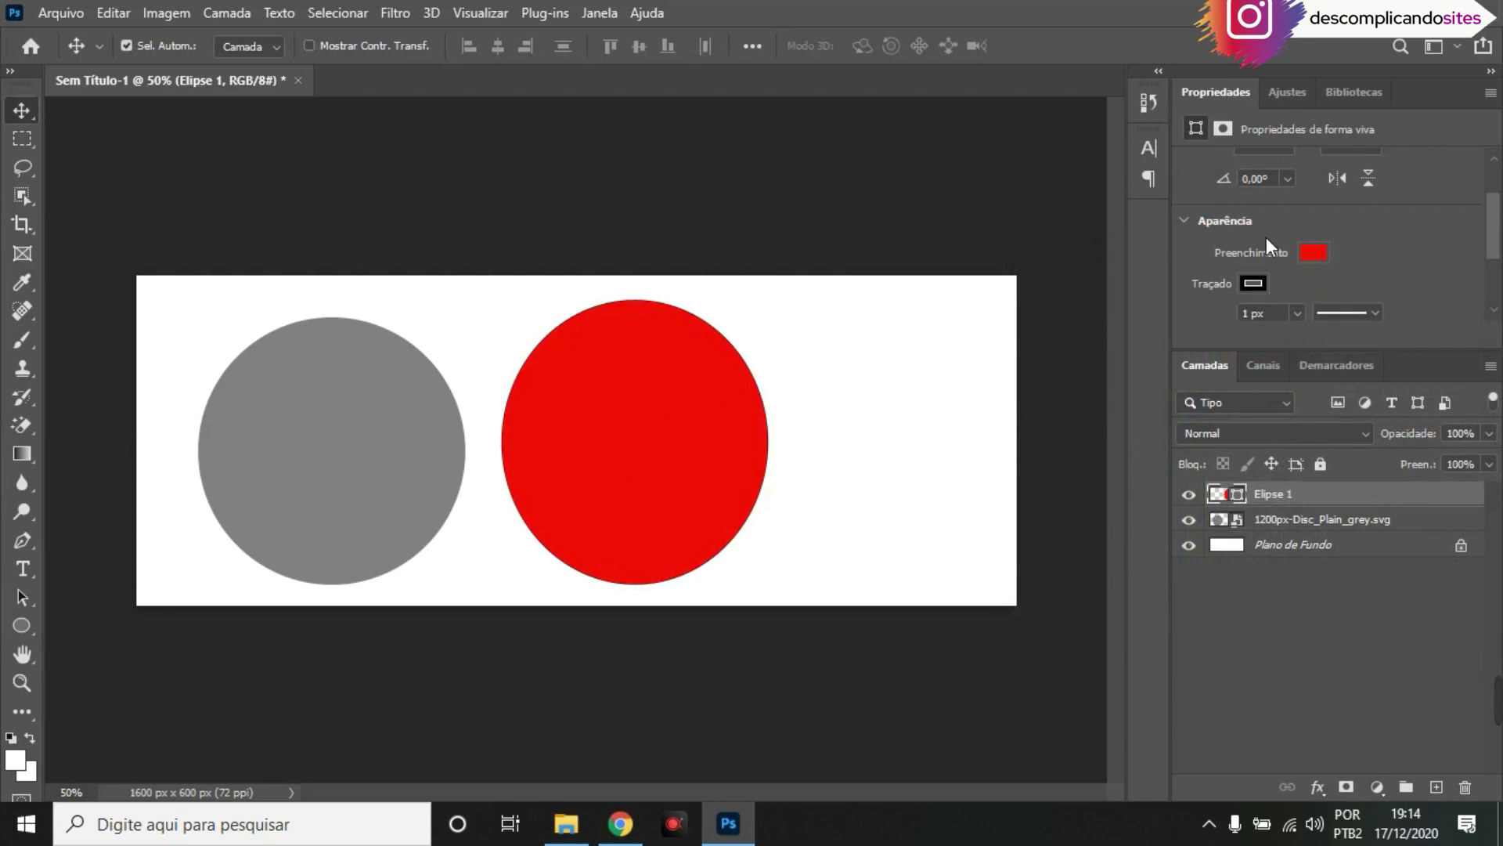
pyautogui.scroll(-1, 1300, 235)
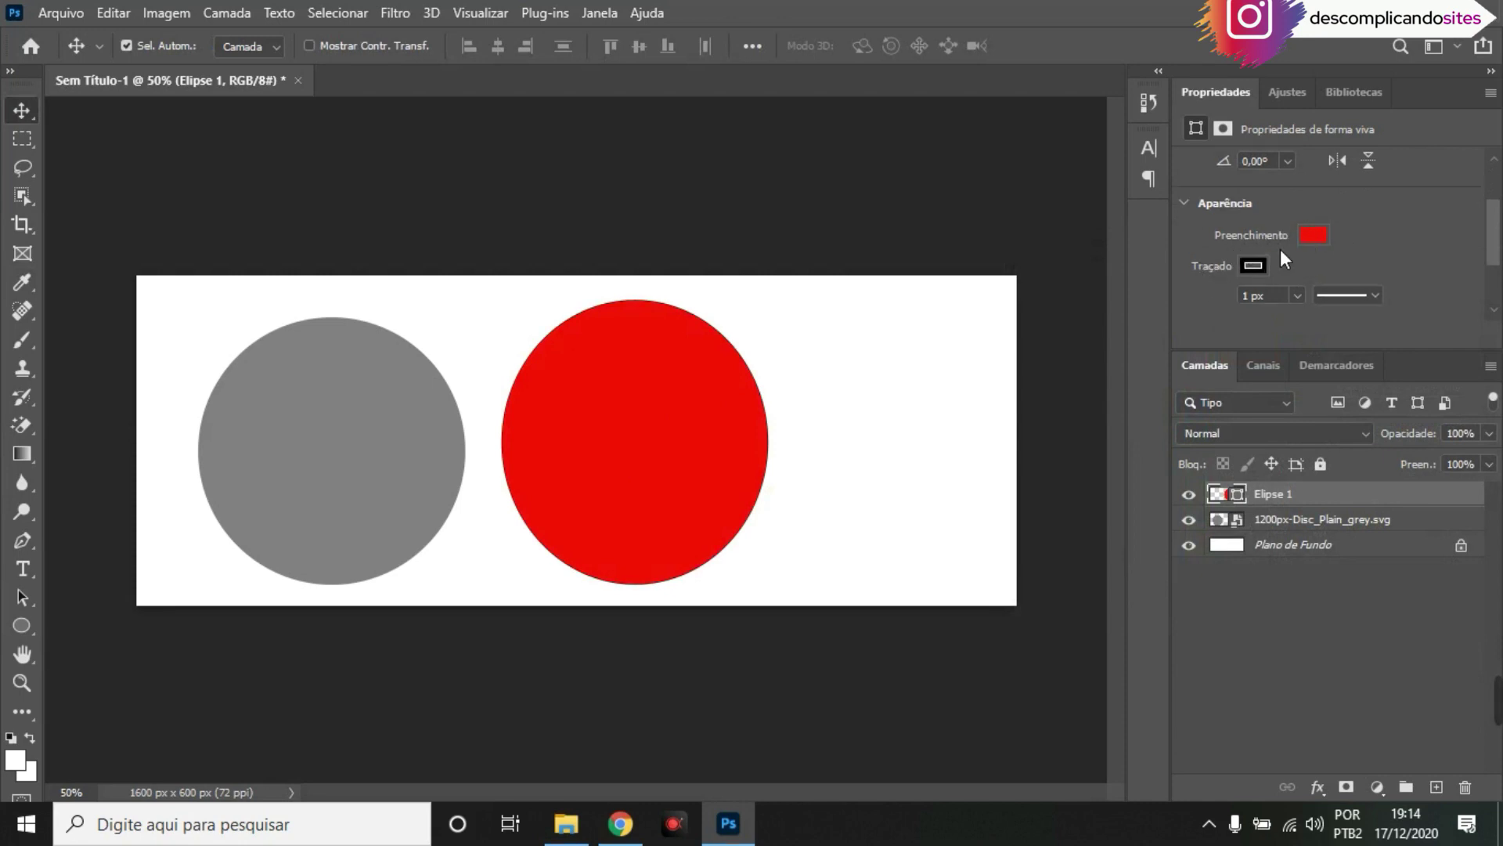
pyautogui.click(1254, 265)
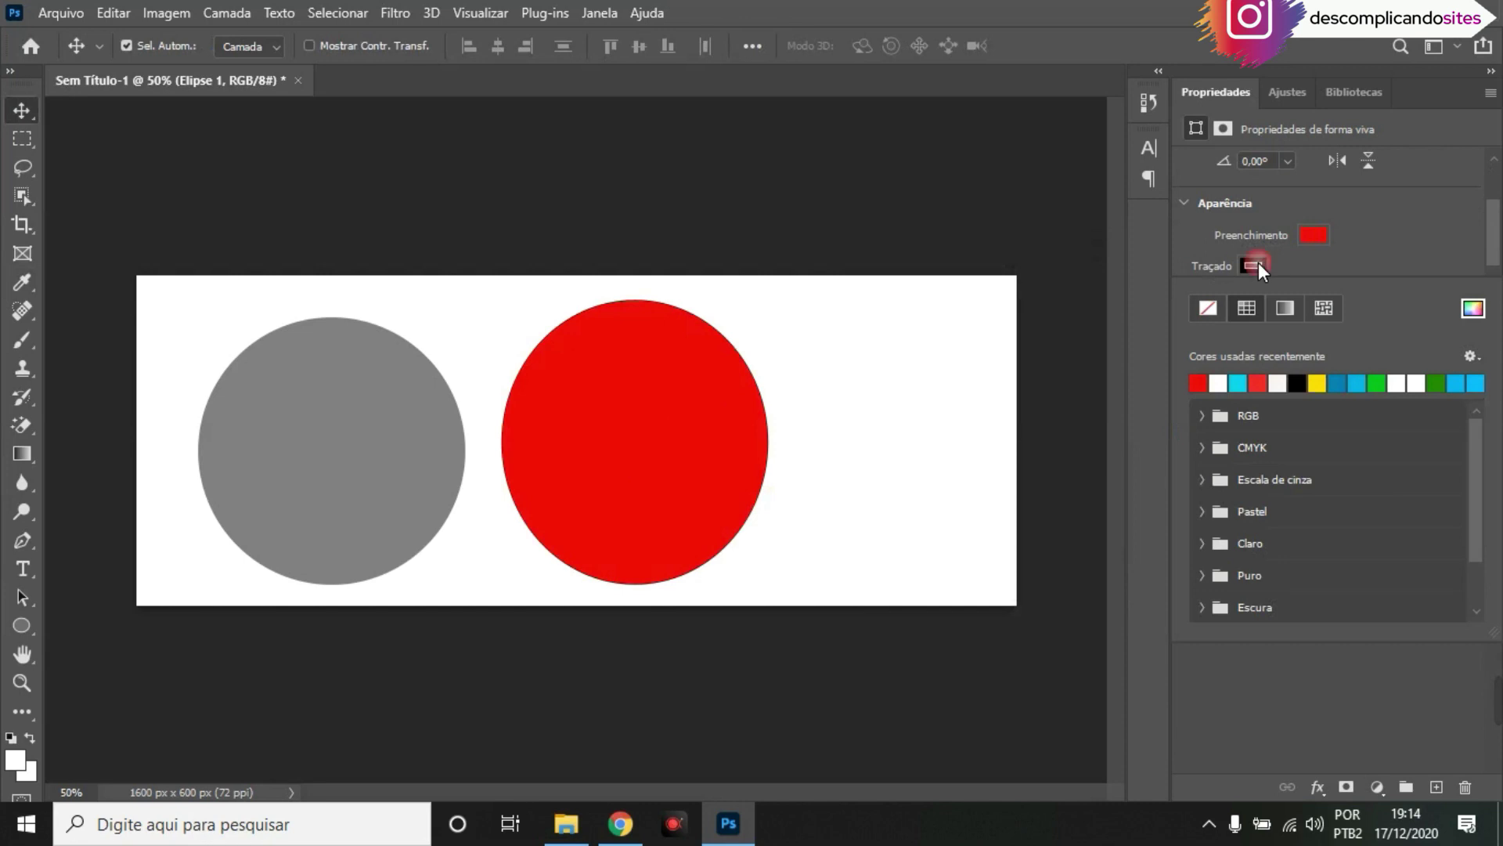
pyautogui.click(1211, 308)
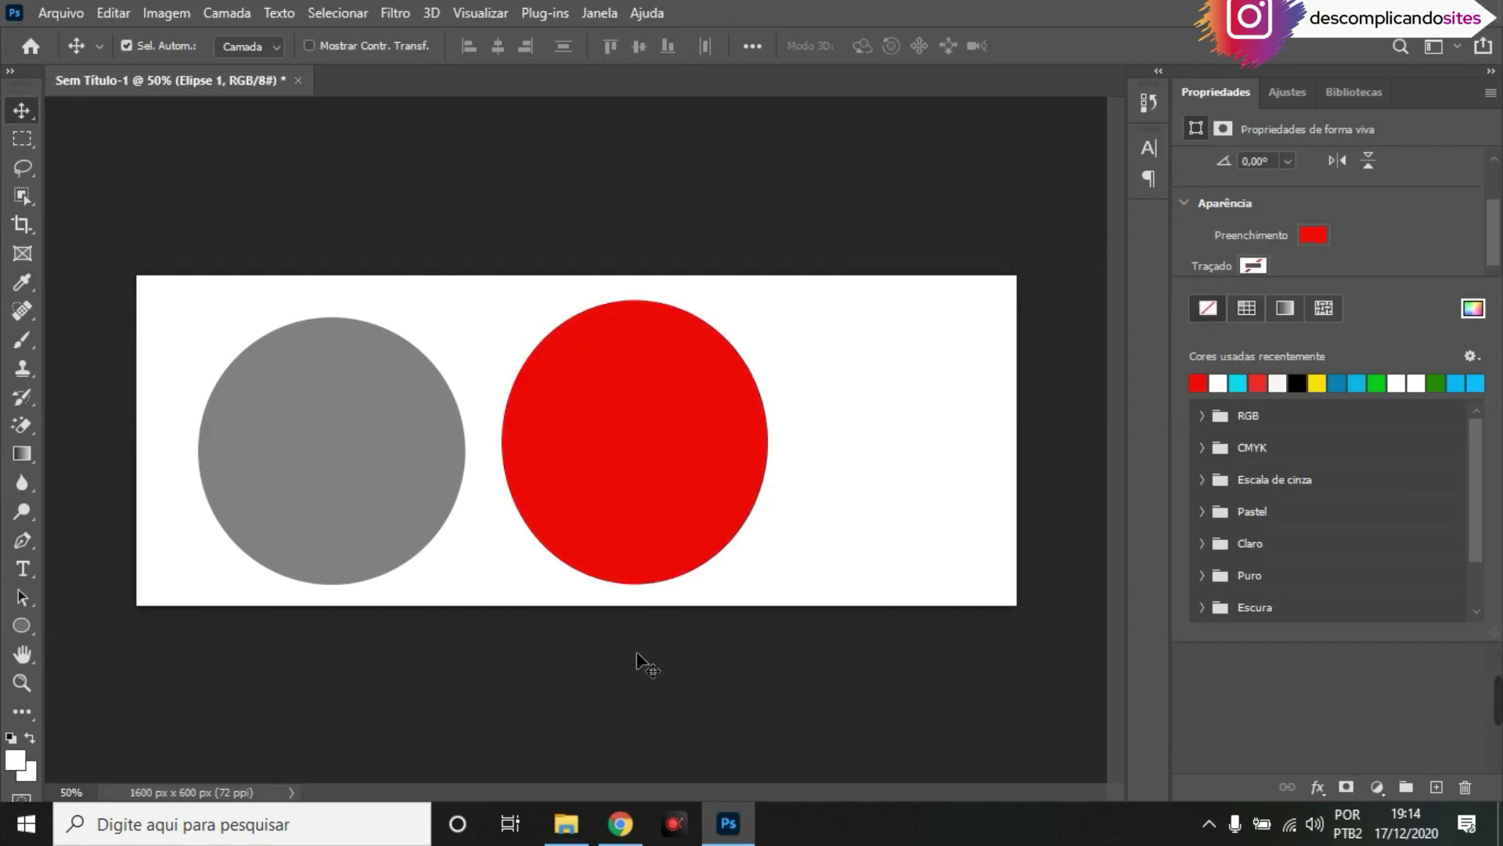
pyautogui.click(902, 228)
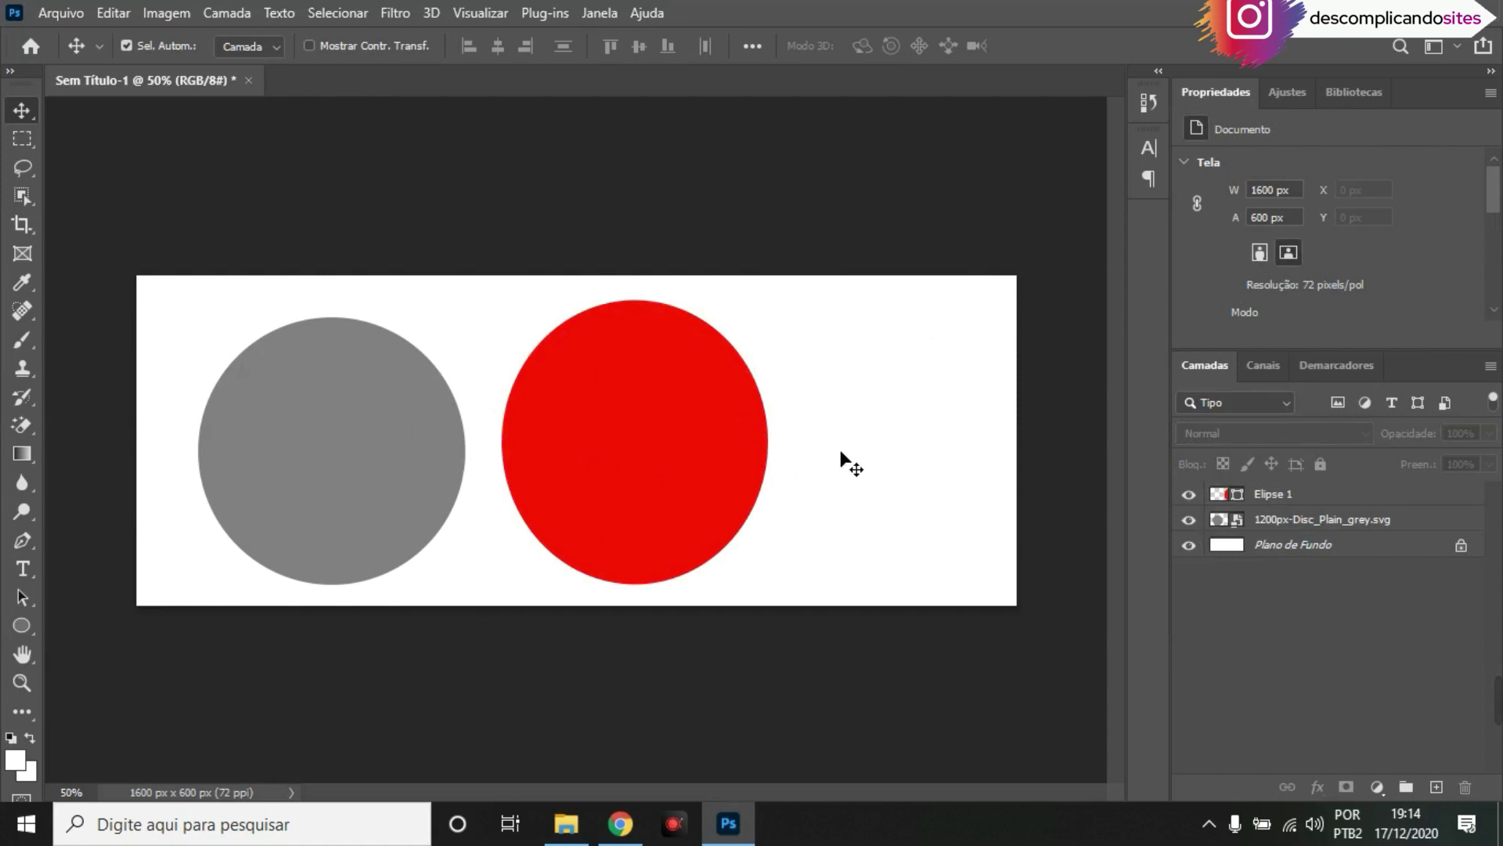
# Delete the grey disc, then shrink Elipse 1 slightly and move it to the left
pyautogui.click(337, 430)
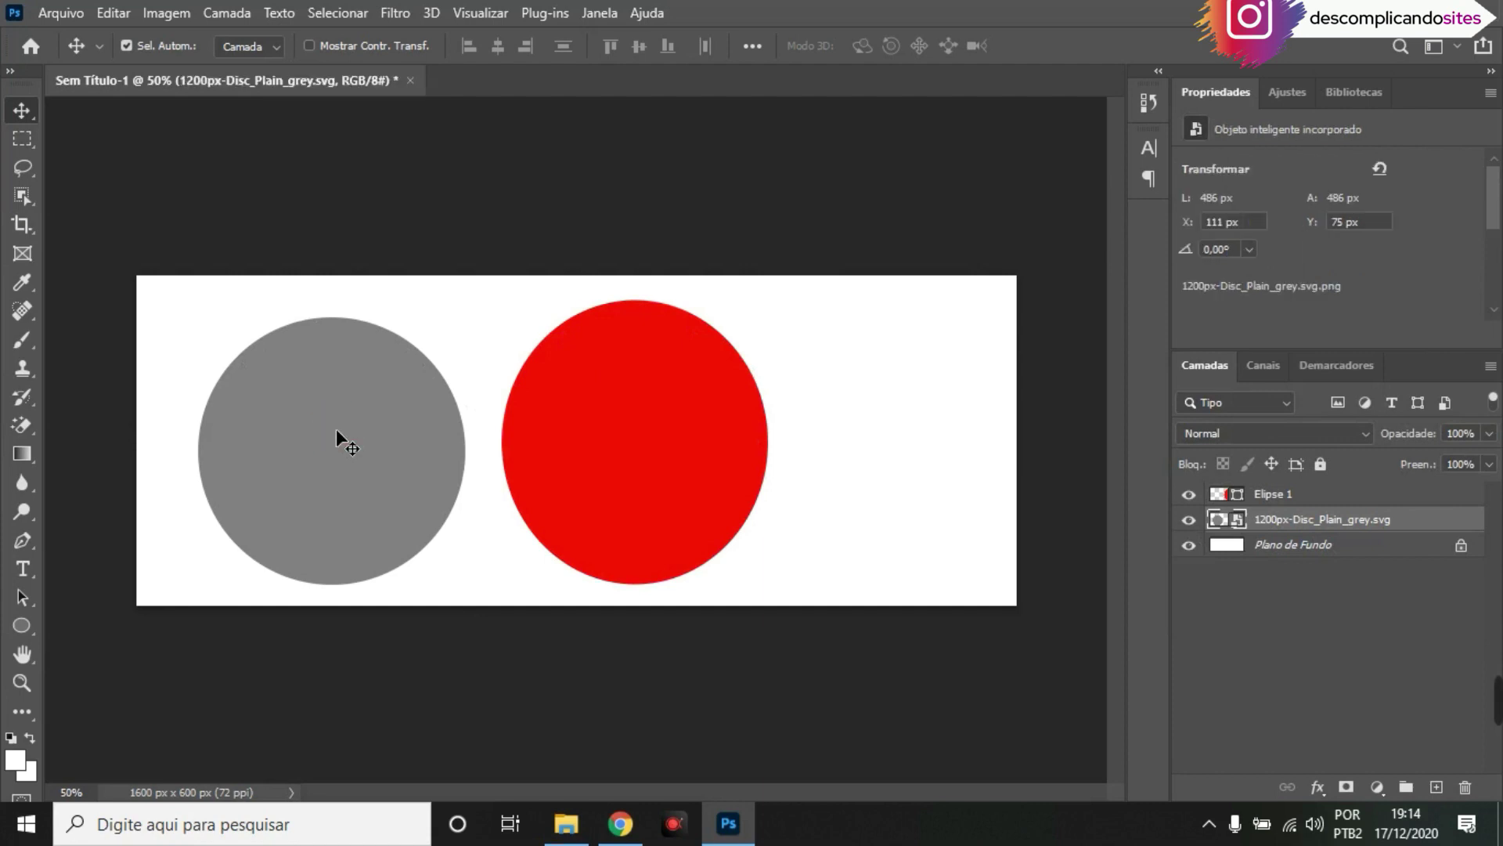
pyautogui.press('Delete')
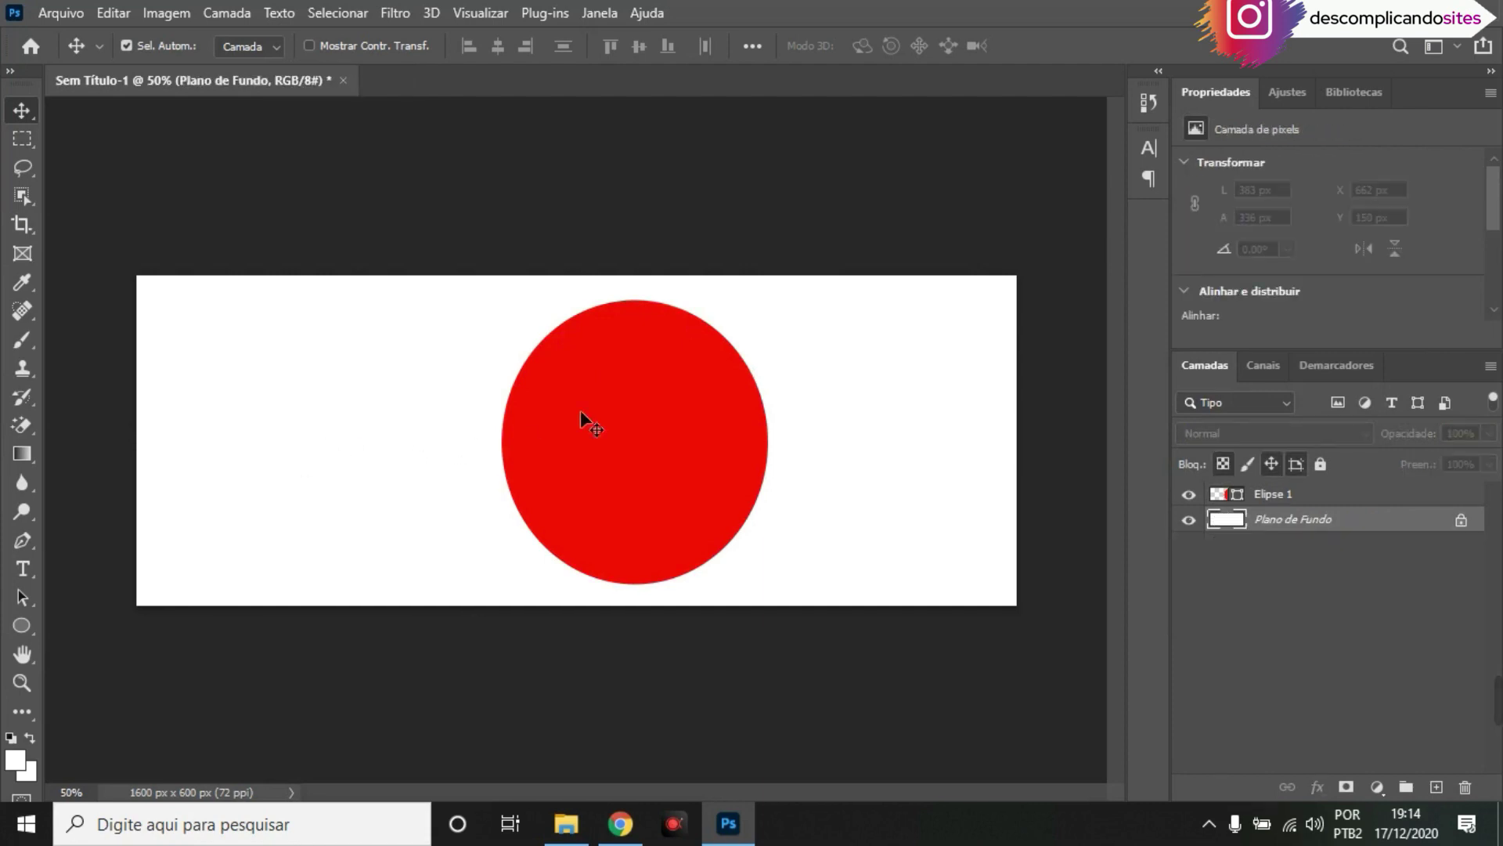
pyautogui.click(584, 417)
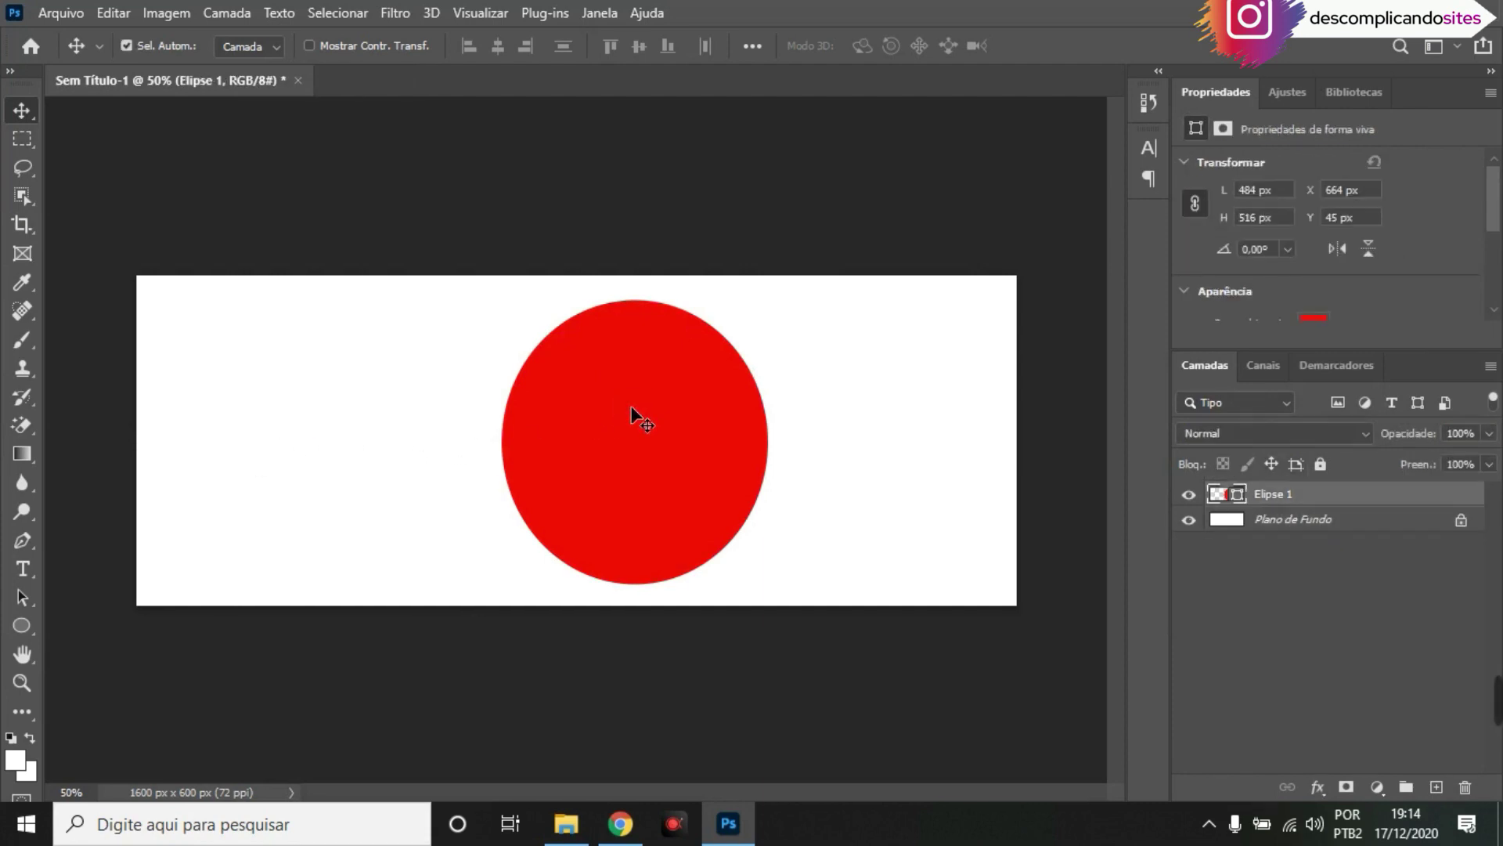
pyautogui.hotkey('ctrl', 't')
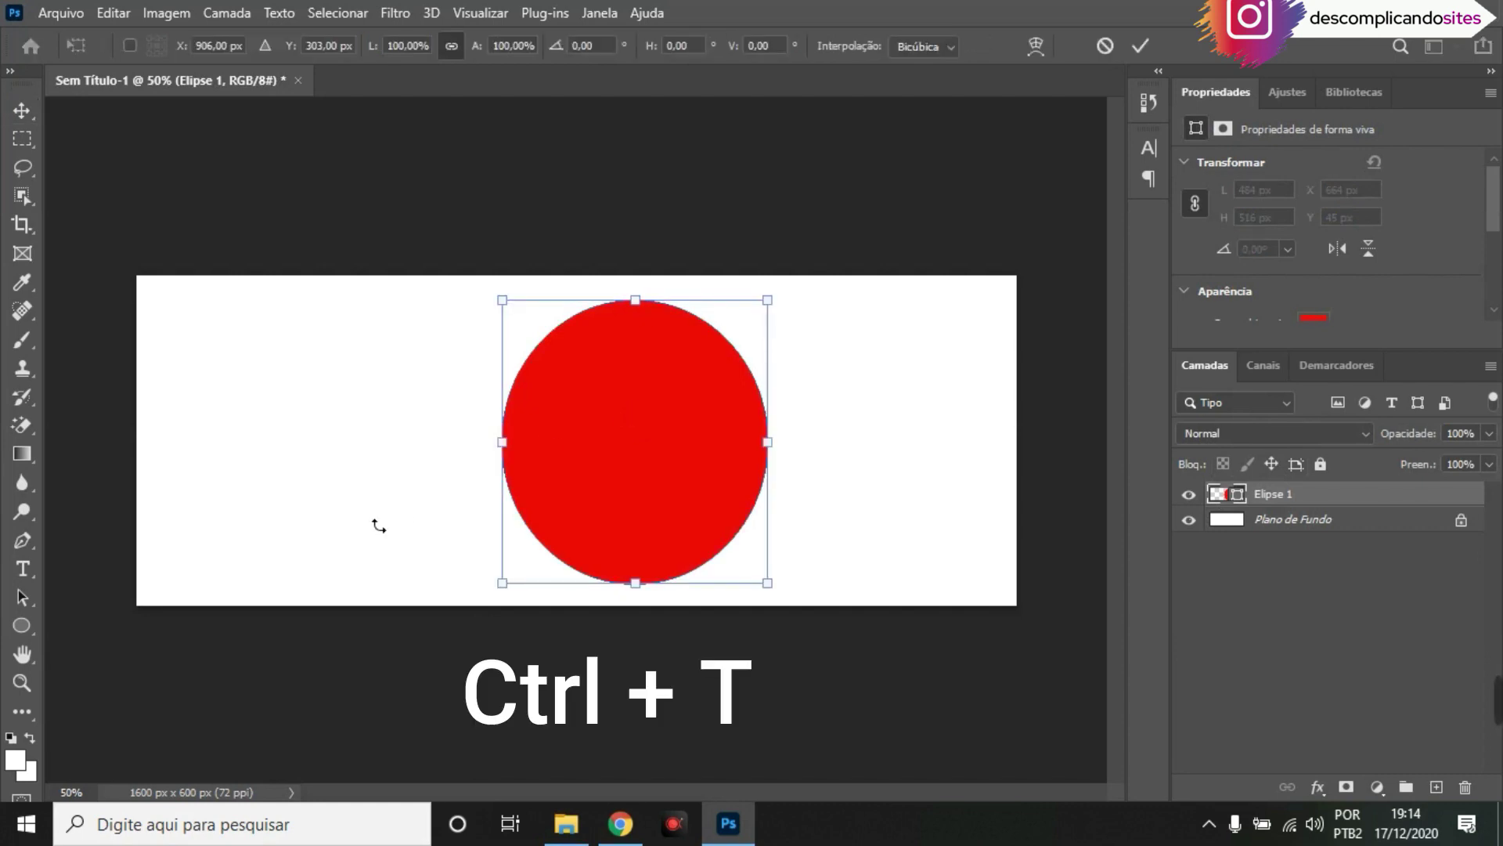
pyautogui.moveTo(767, 582); pyautogui.dragTo(748, 582)
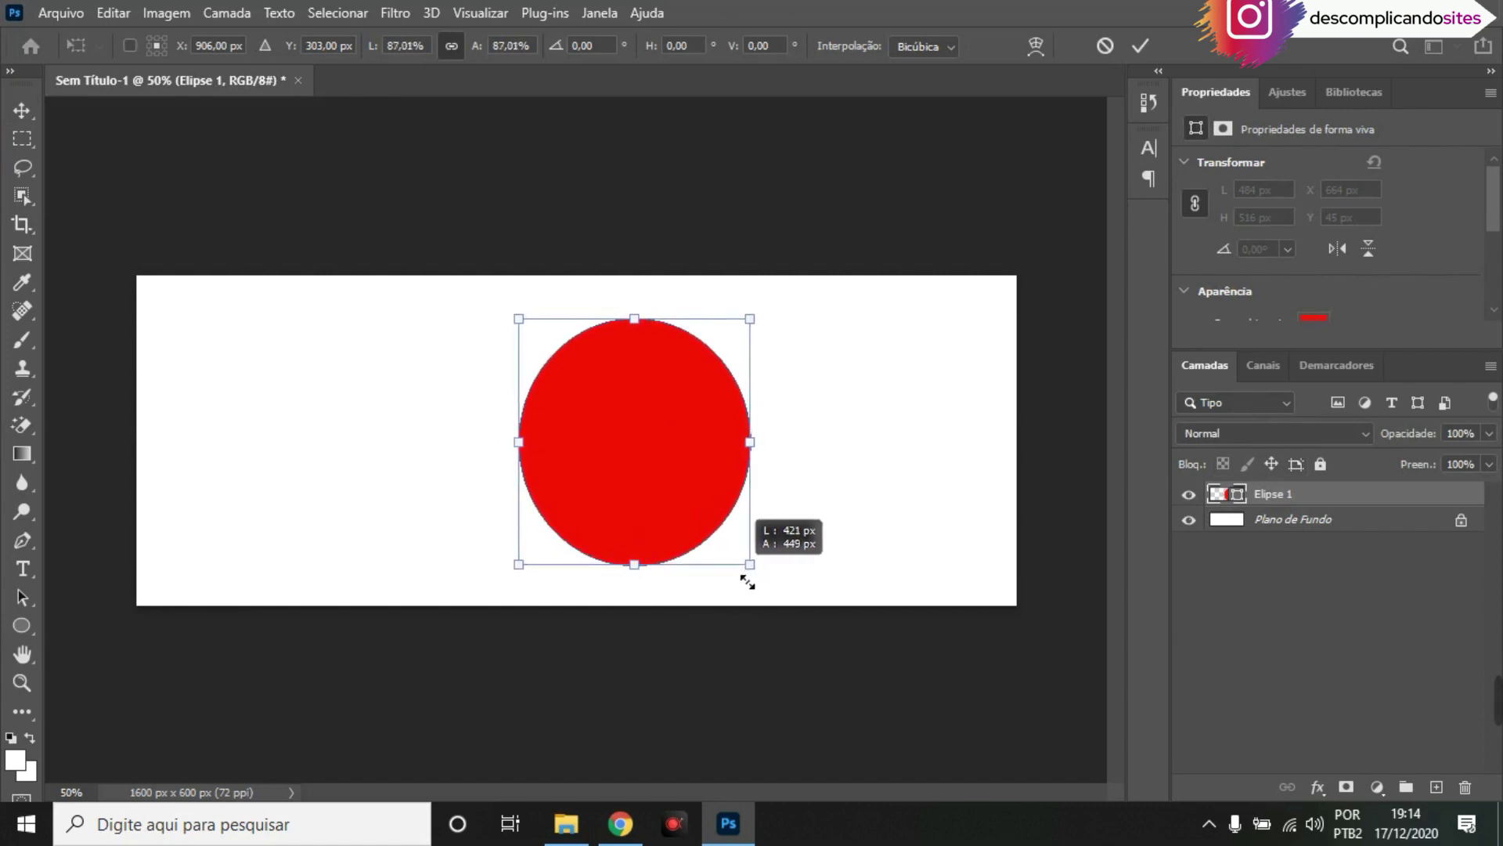
pyautogui.moveTo(748, 581); pyautogui.dragTo(749, 580)
pyautogui.moveTo(652, 434)
pyautogui.mouseDown()
pyautogui.moveTo(362, 435)
pyautogui.moveTo(377, 430)
pyautogui.mouseUp()
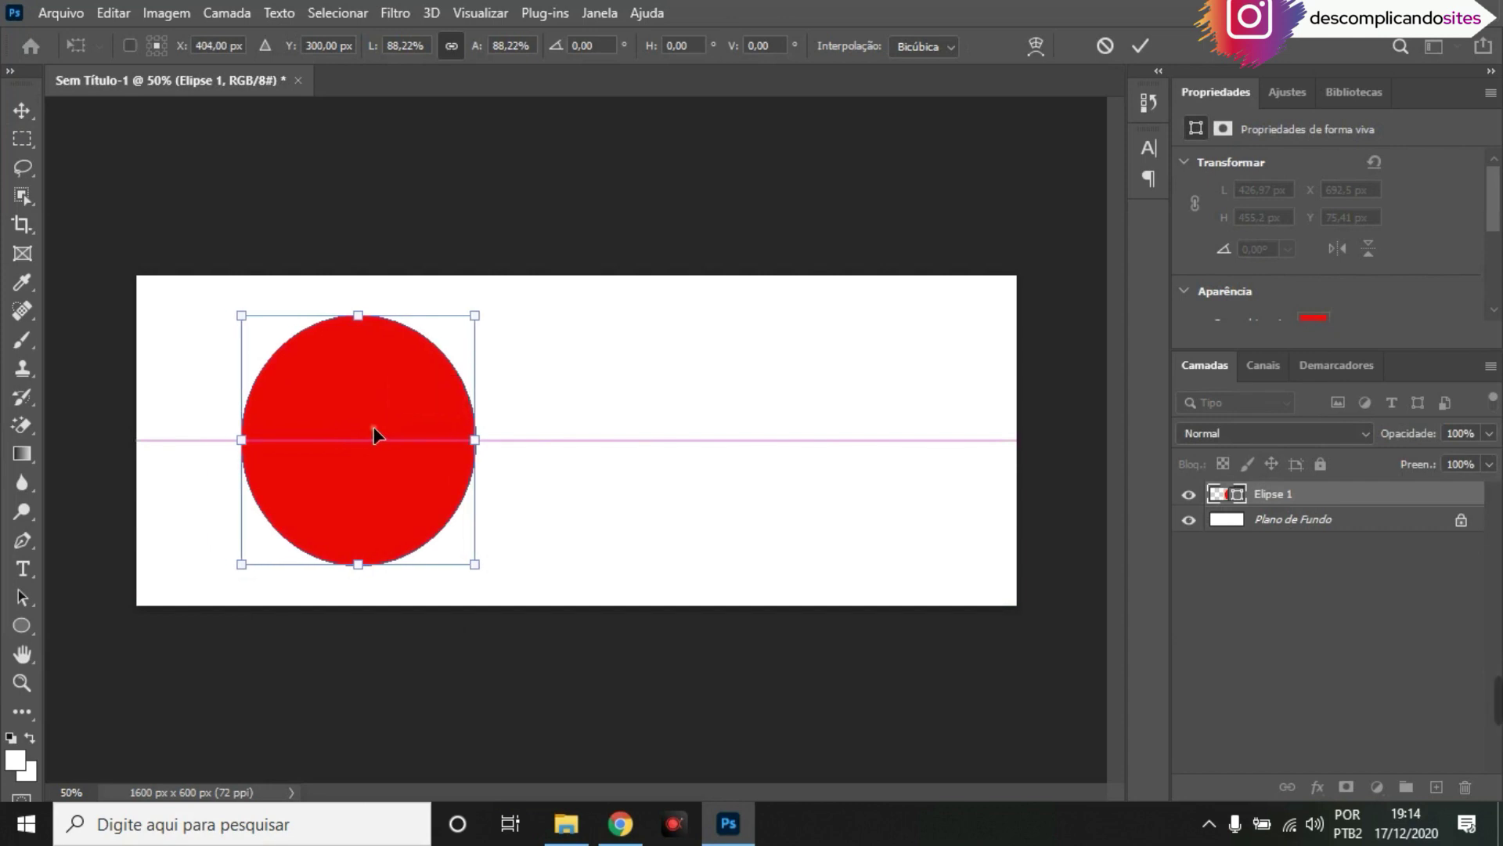
pyautogui.click(26, 111)
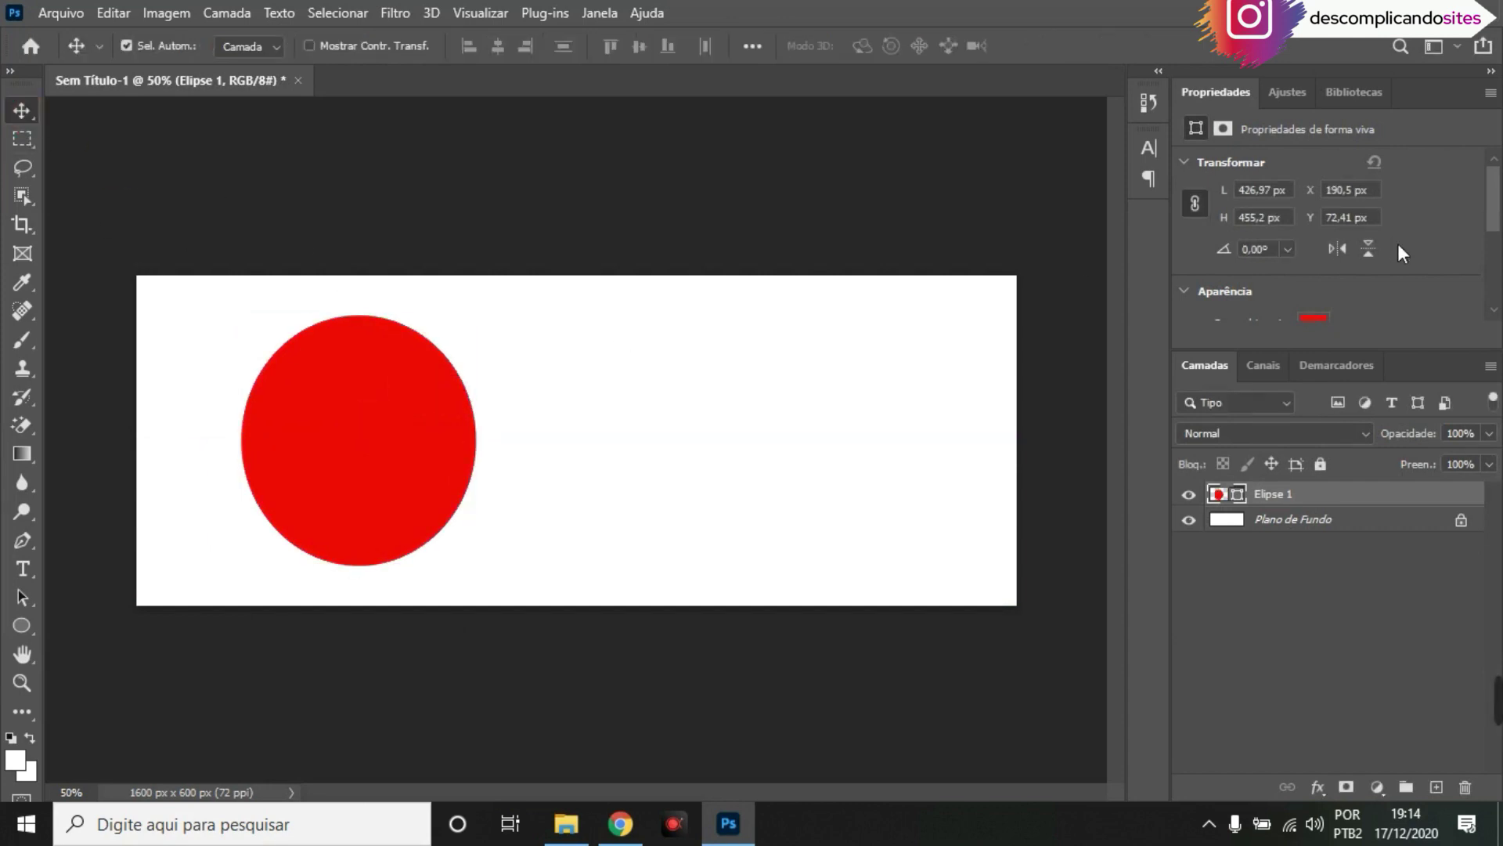
# Recolour Elipse 1 to cyan #11c7dd
pyautogui.doubleClick(1239, 496)
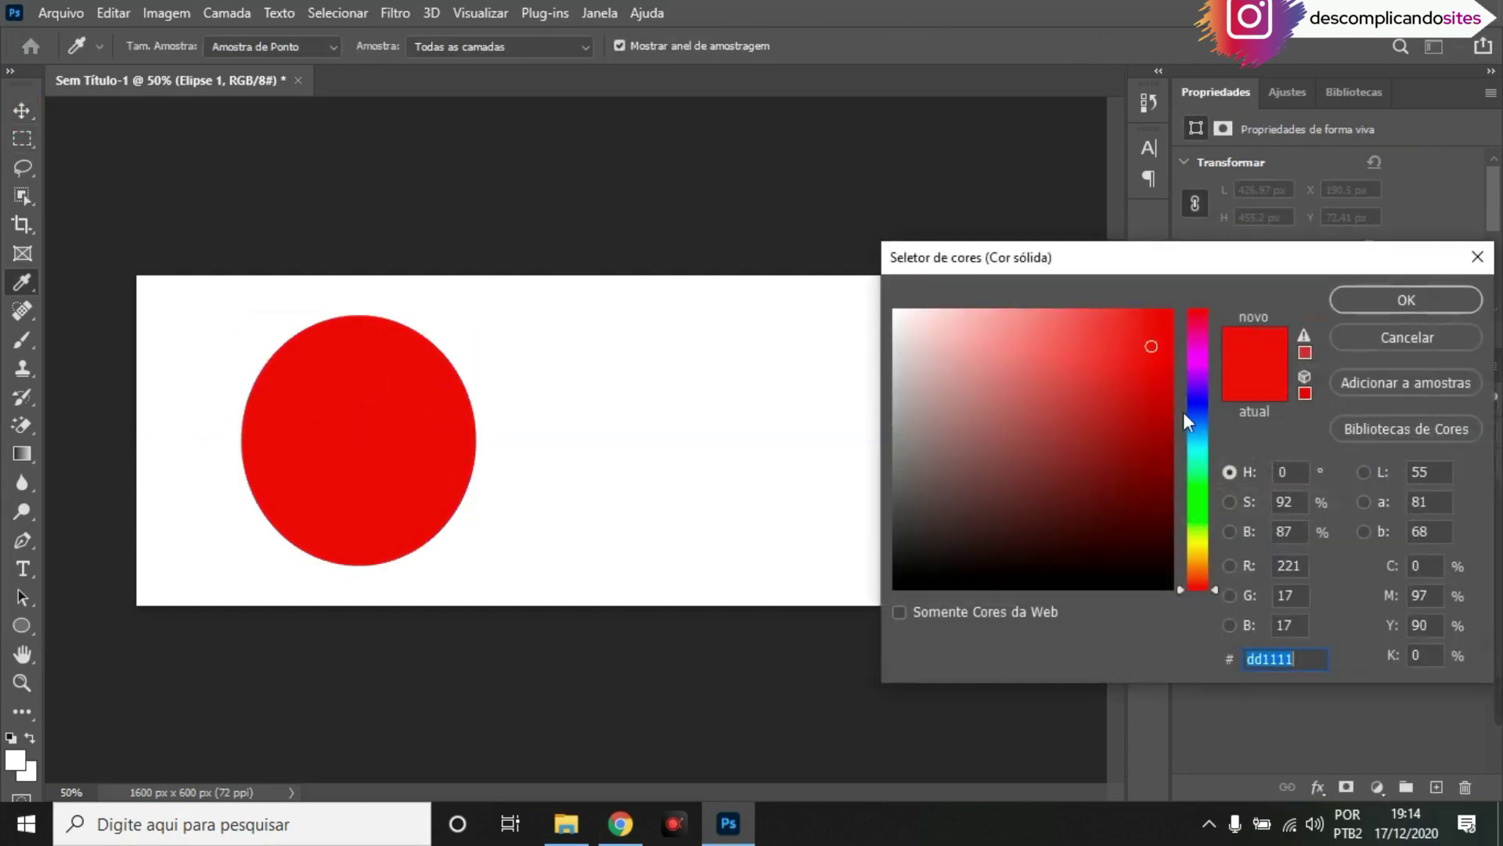
pyautogui.click(1199, 444)
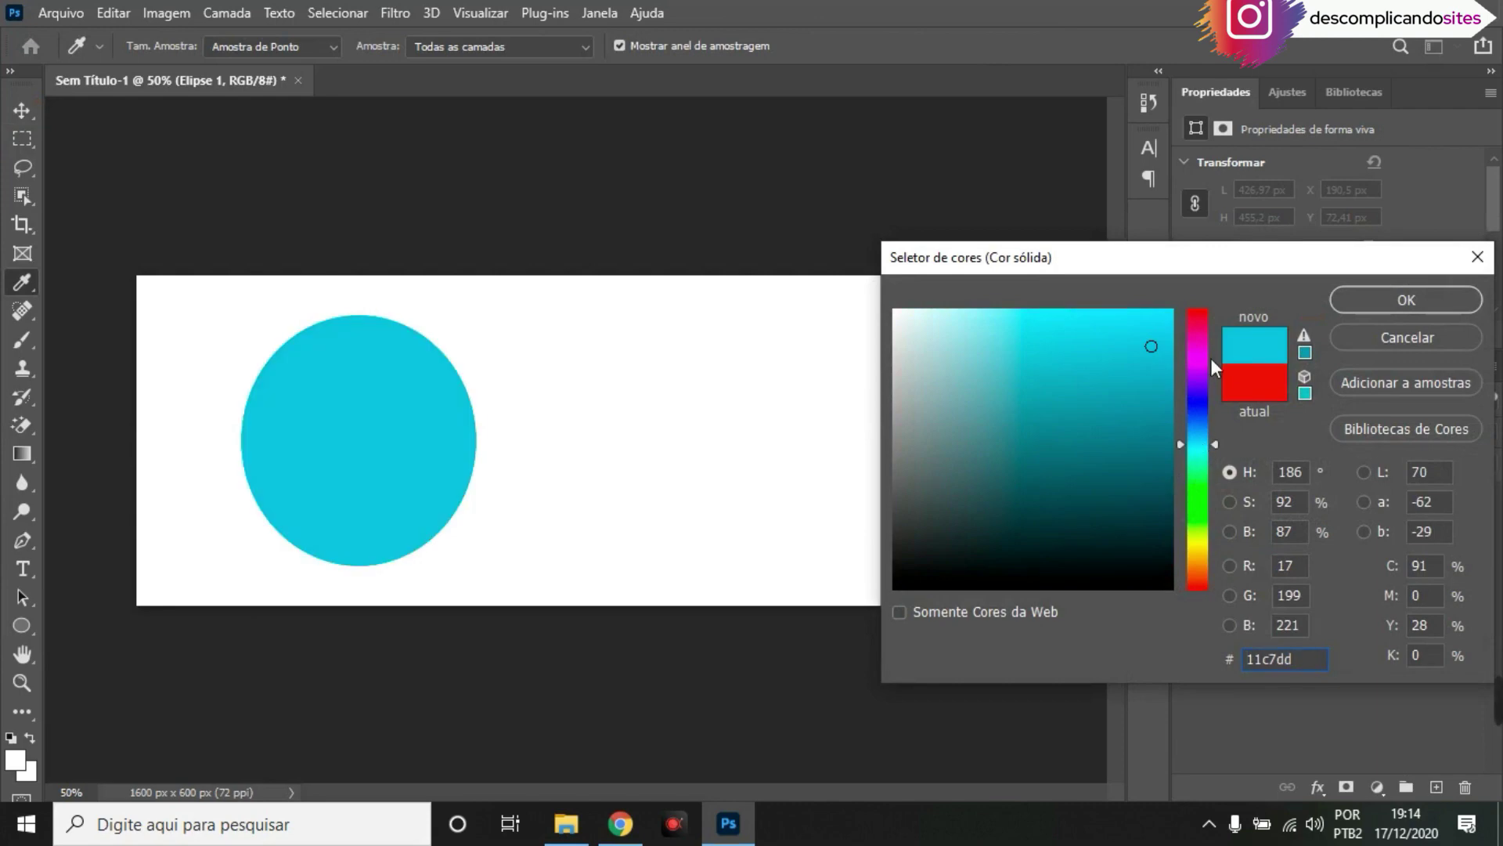
pyautogui.click(1407, 300)
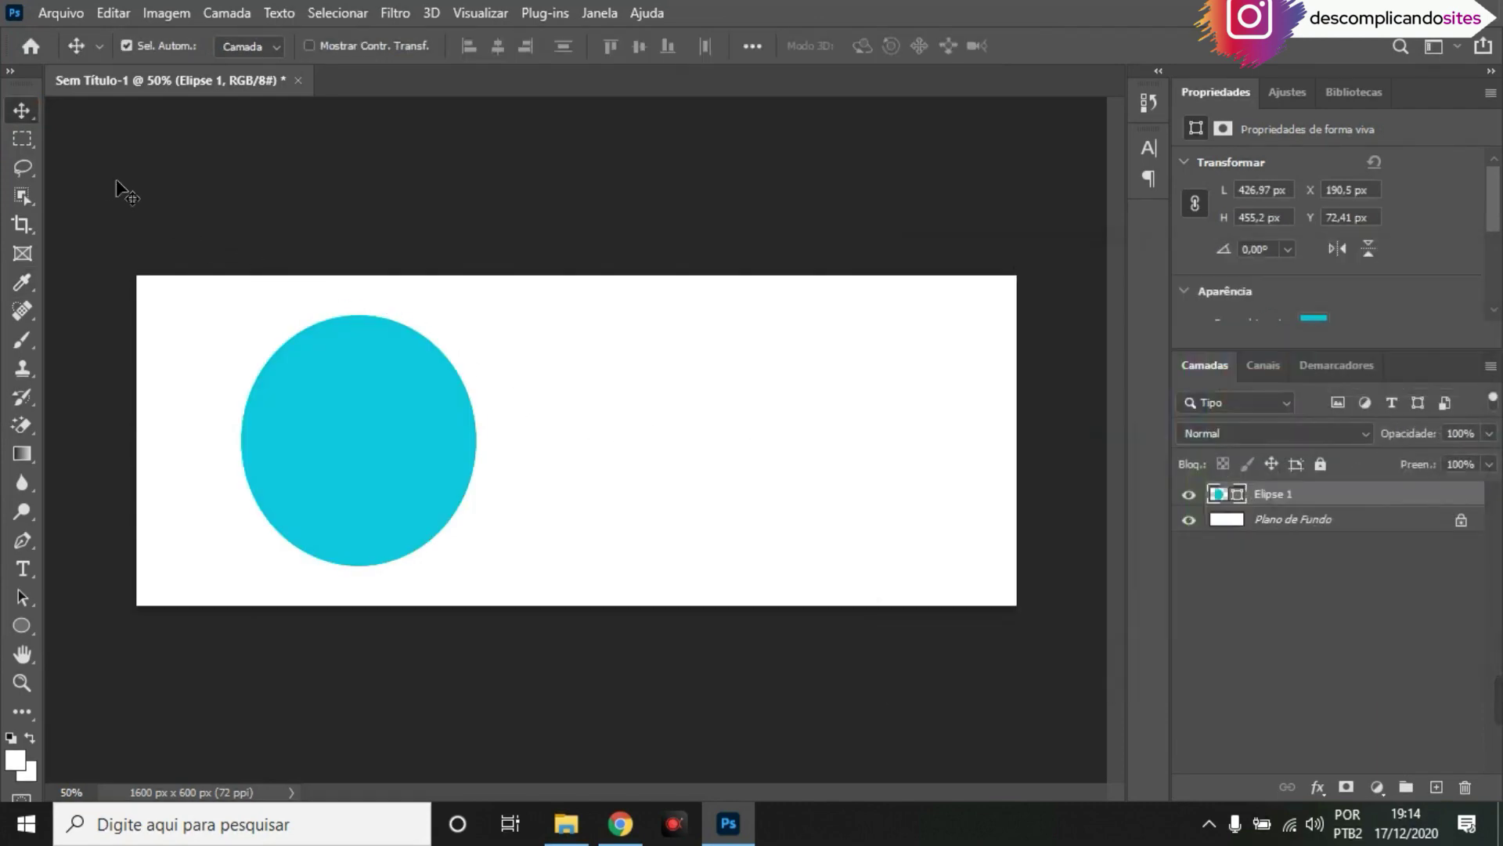
# Return to the Freepik mockup page, closing the Google tab and downloads bar
pyautogui.click(620, 823)
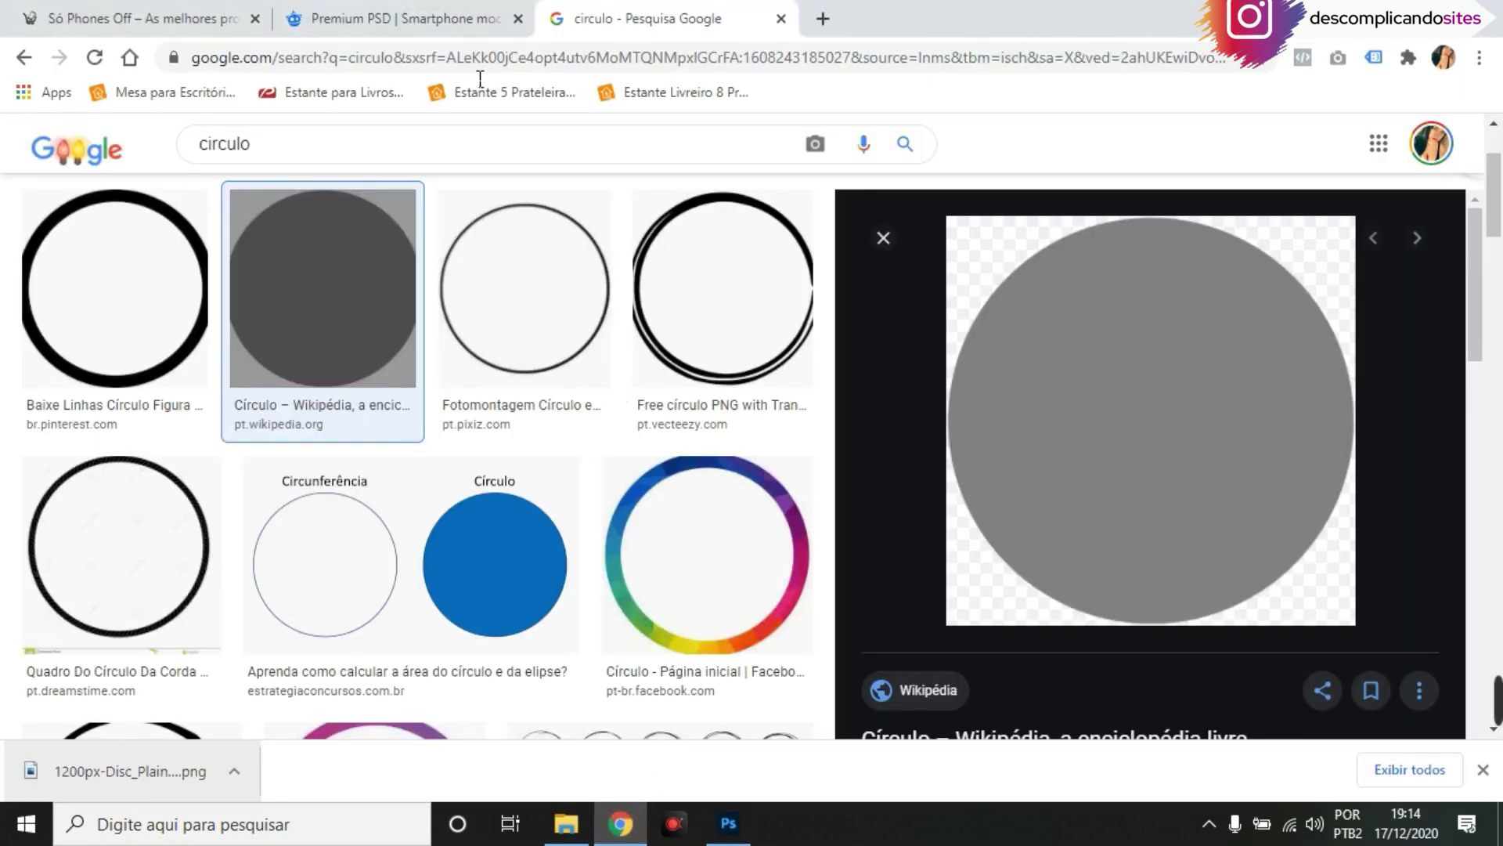
pyautogui.click(453, 18)
pyautogui.click(780, 19)
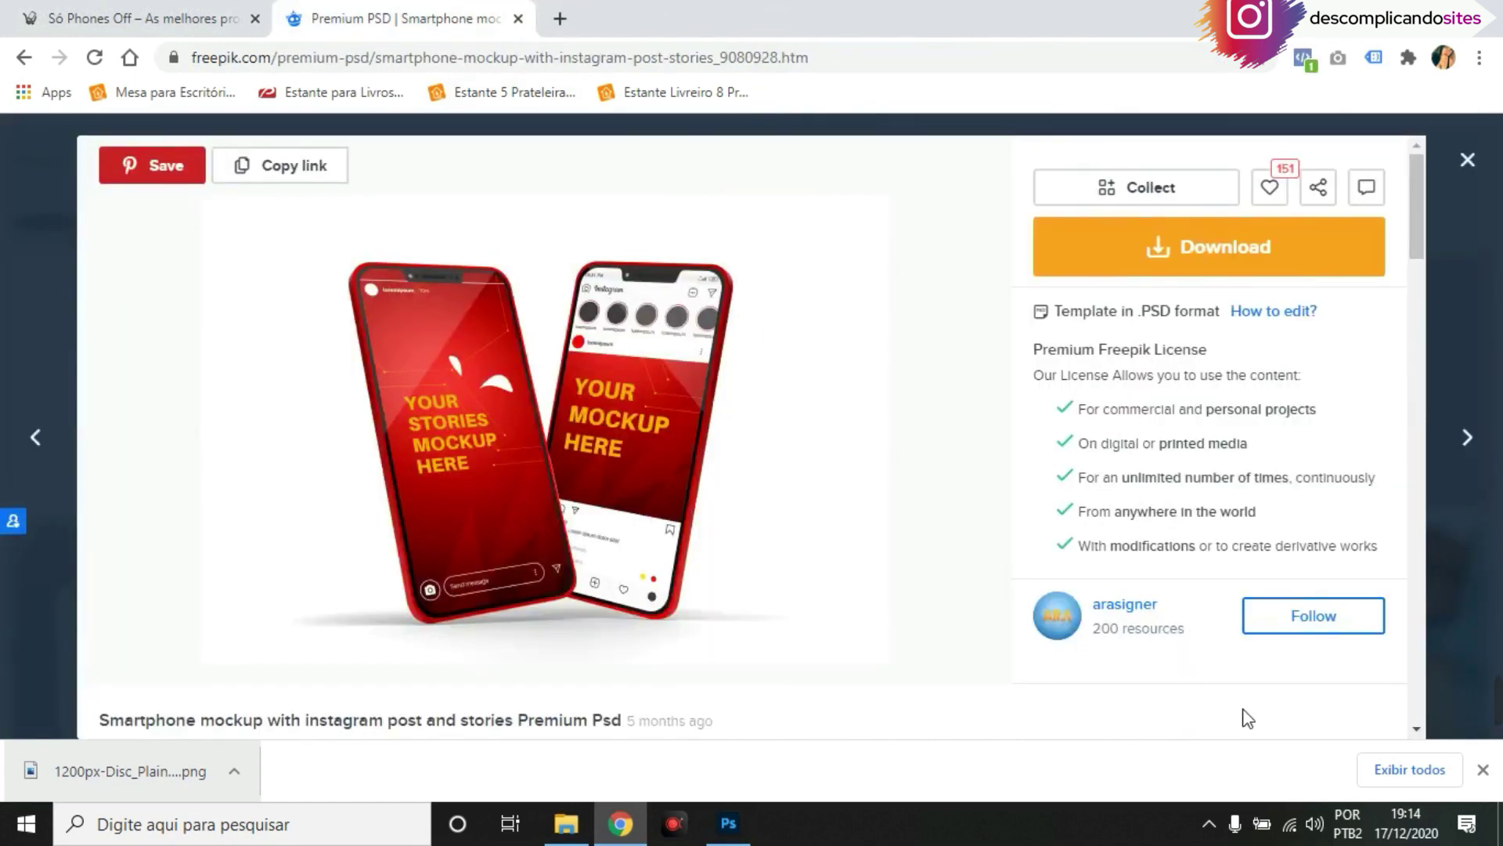
pyautogui.click(1484, 771)
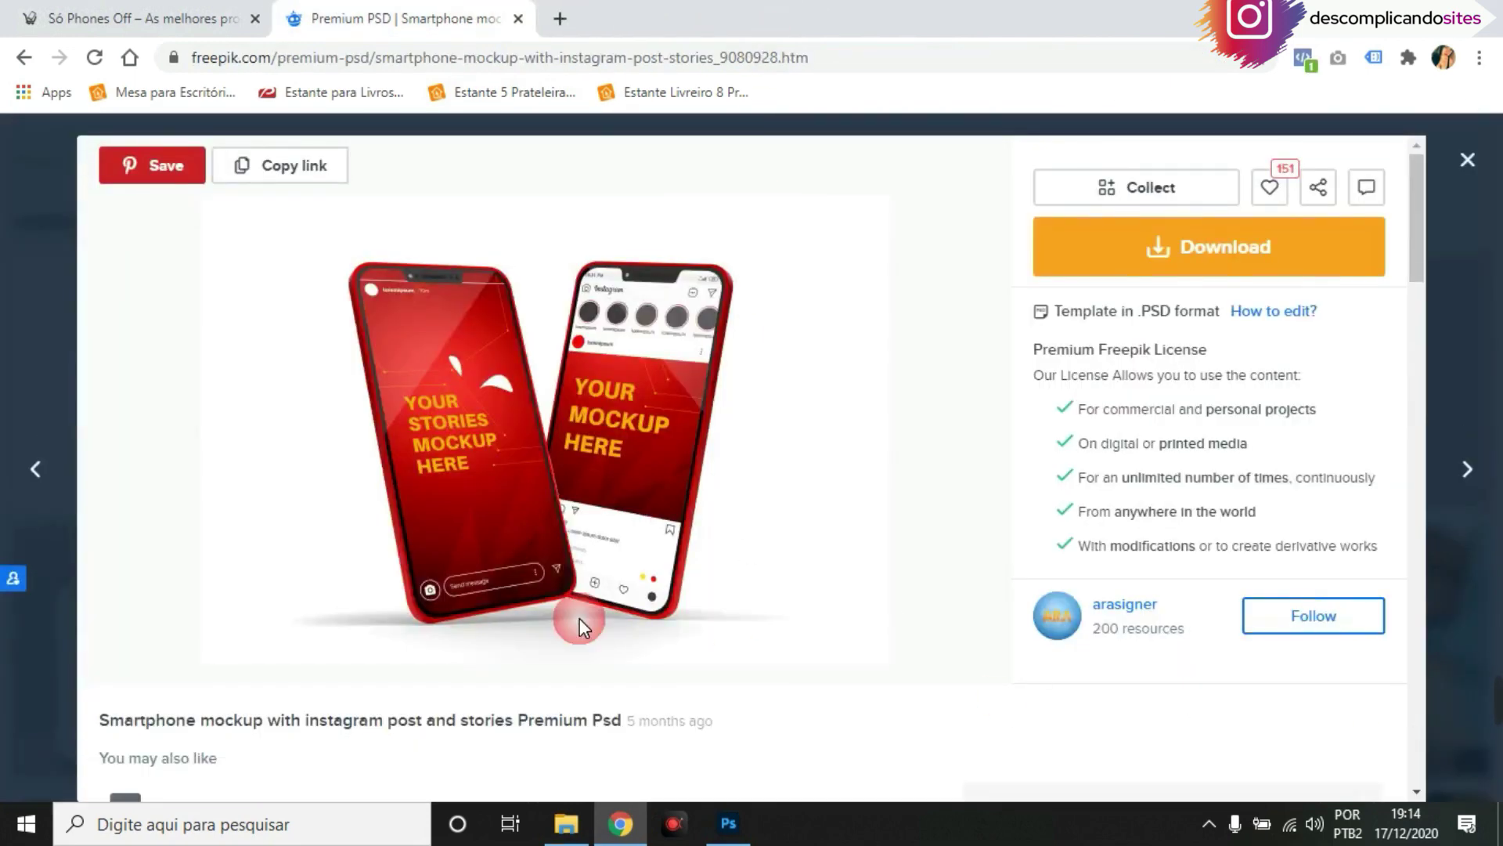
# Save the two-phone mockup image as a JPG and drag it into the Photoshop banner
pyautogui.rightClick(570, 307)
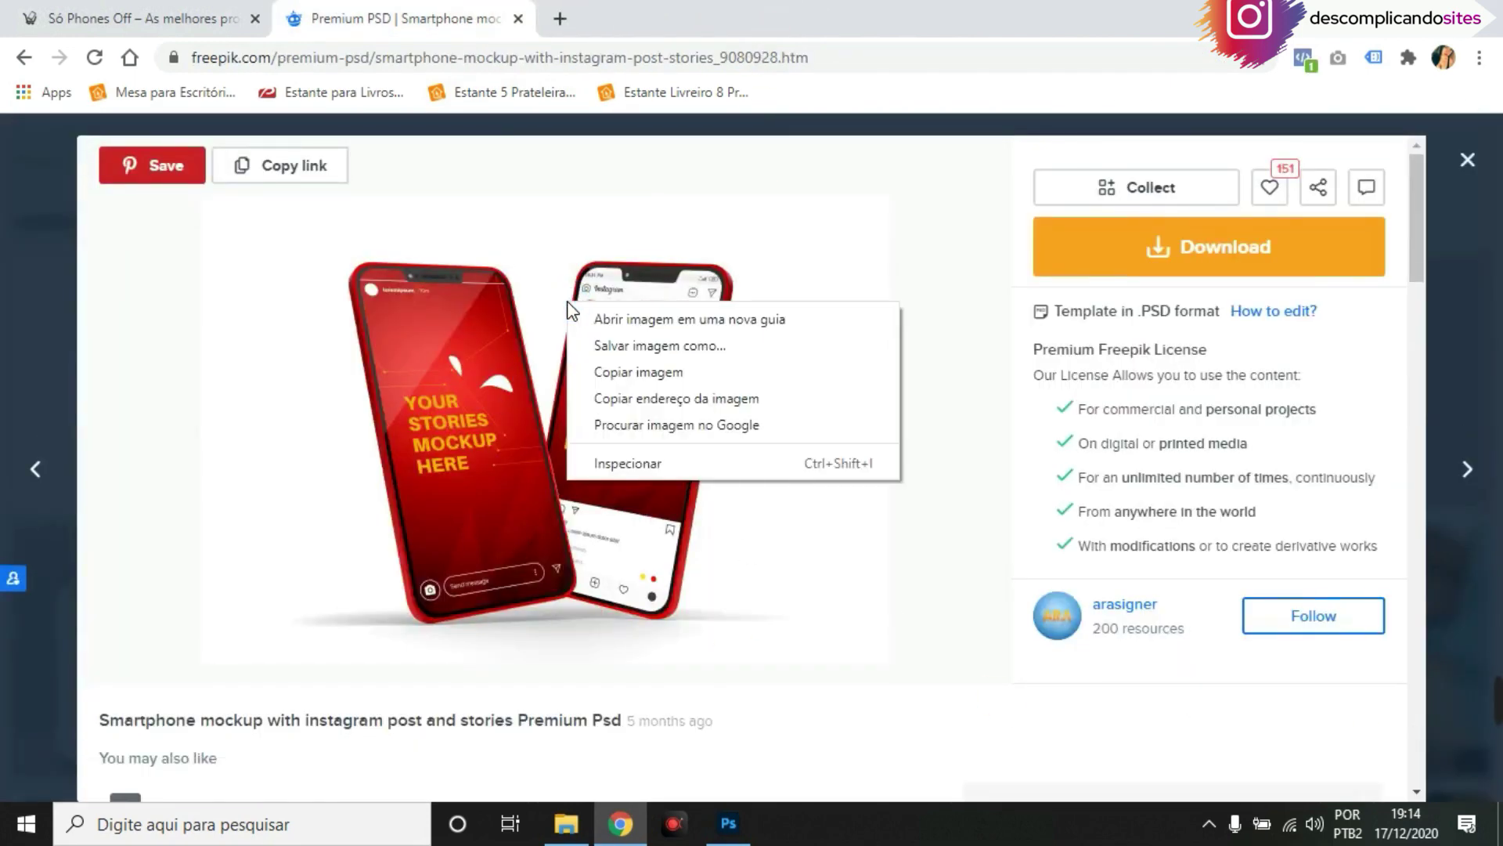
pyautogui.click(642, 373)
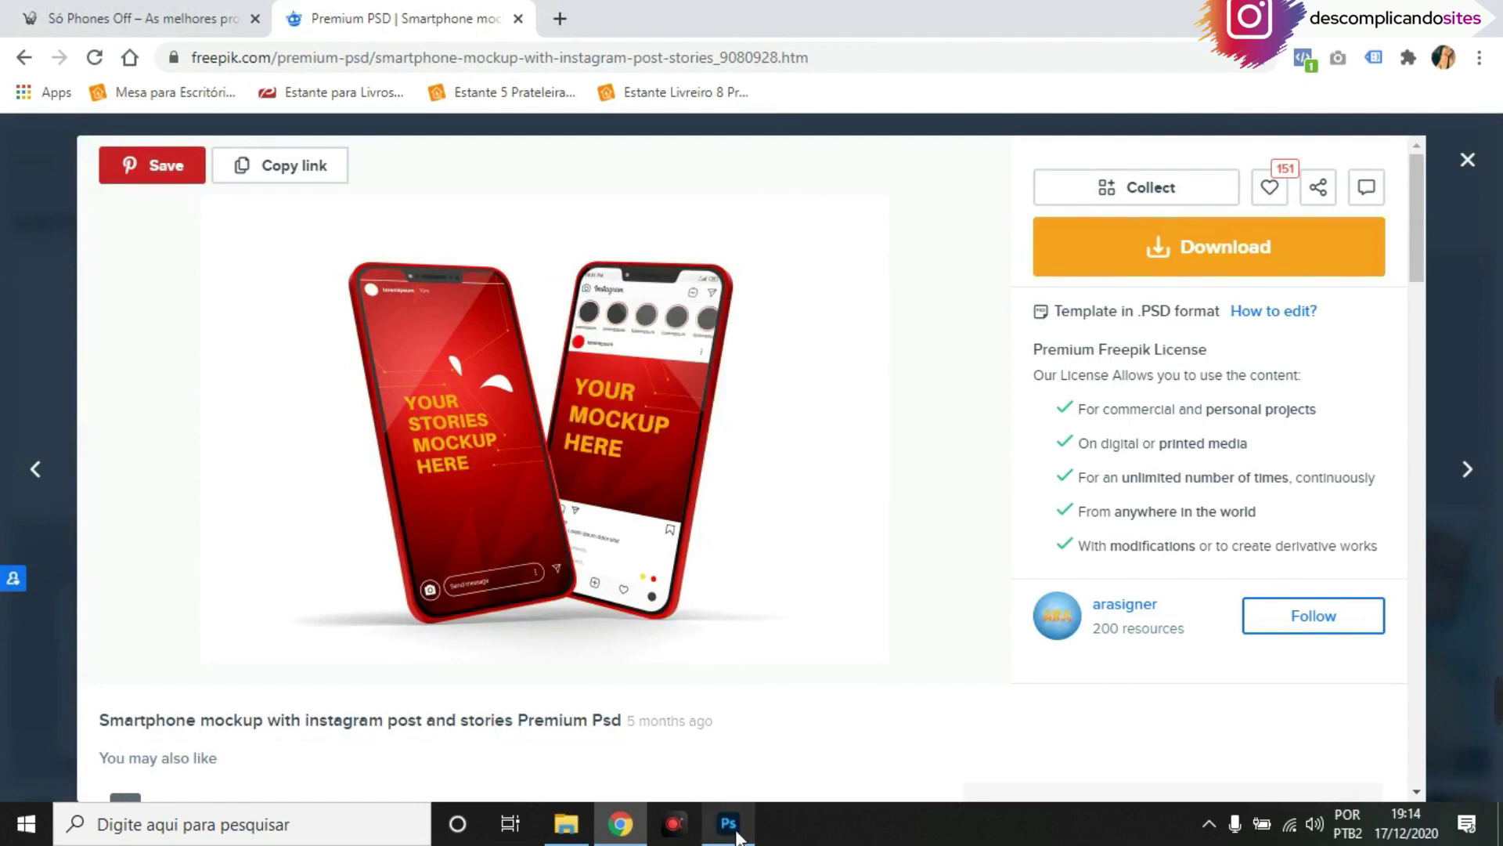
pyautogui.rightClick(573, 342)
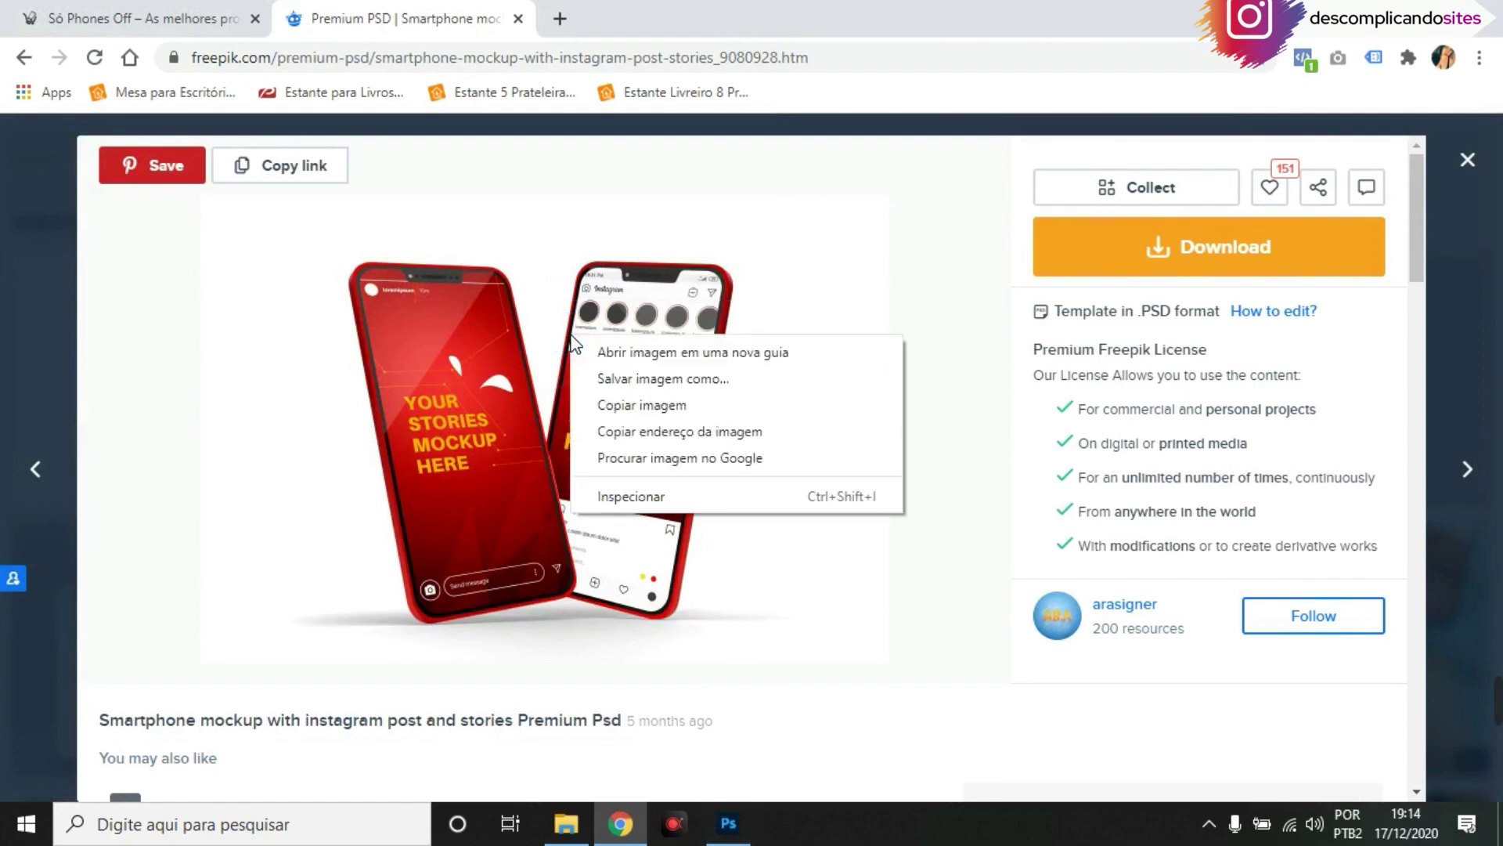
pyautogui.click(678, 379)
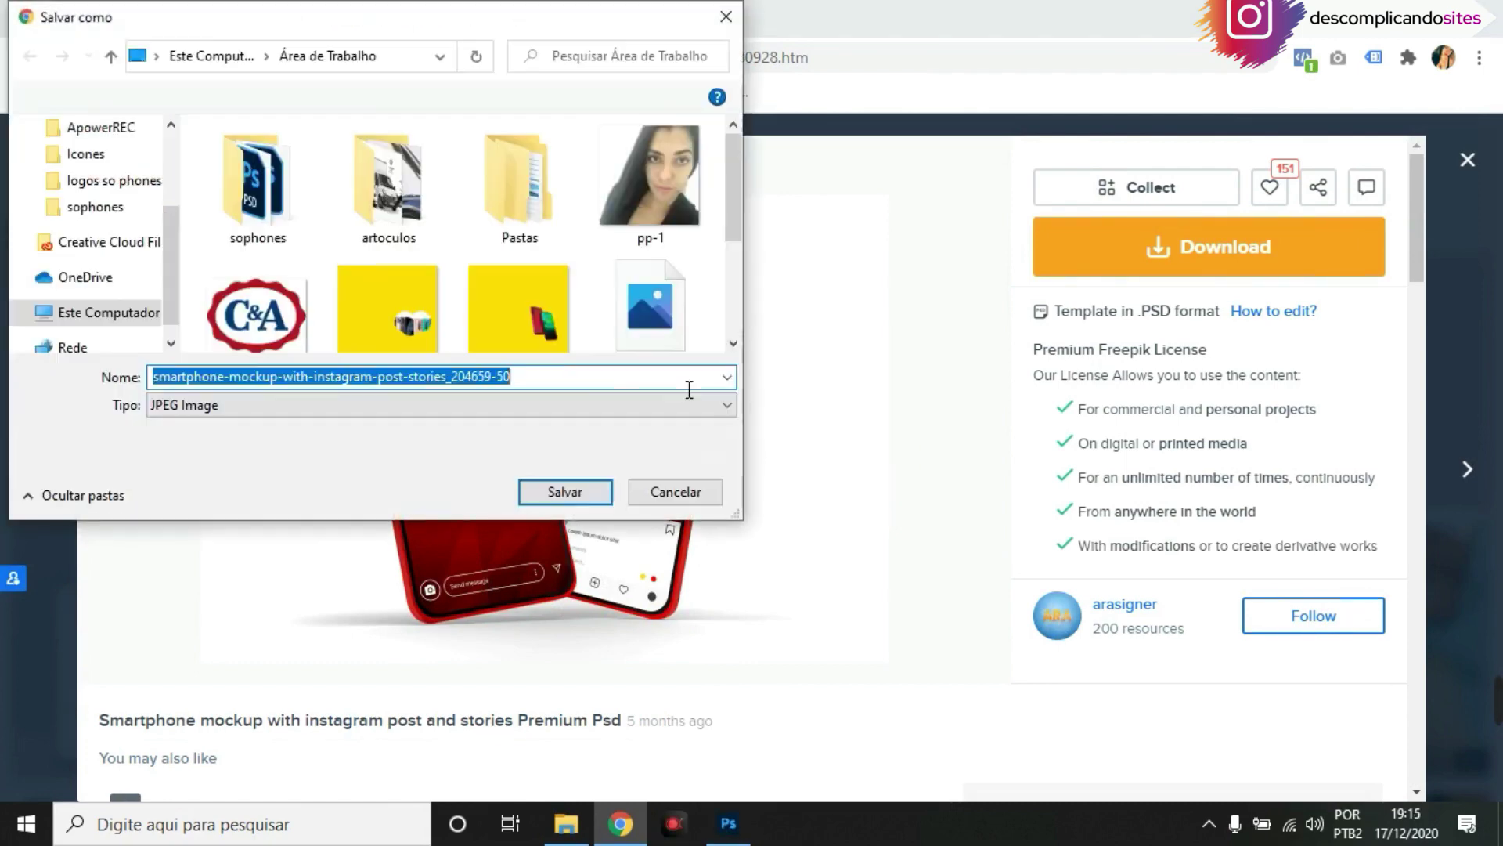
pyautogui.press('Return')
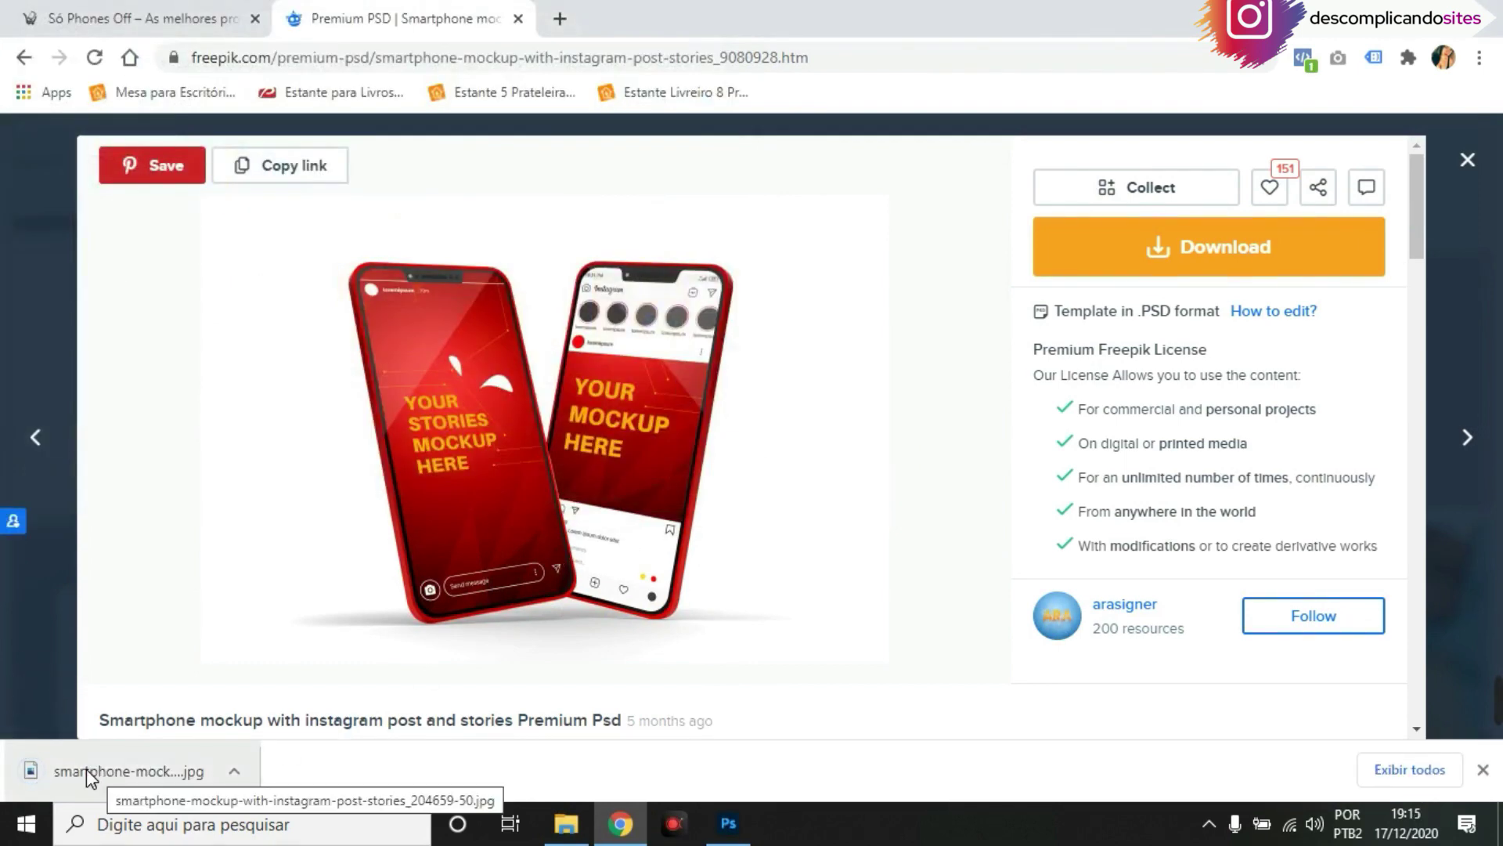
pyautogui.moveTo(88, 775); pyautogui.dragTo(419, 427)
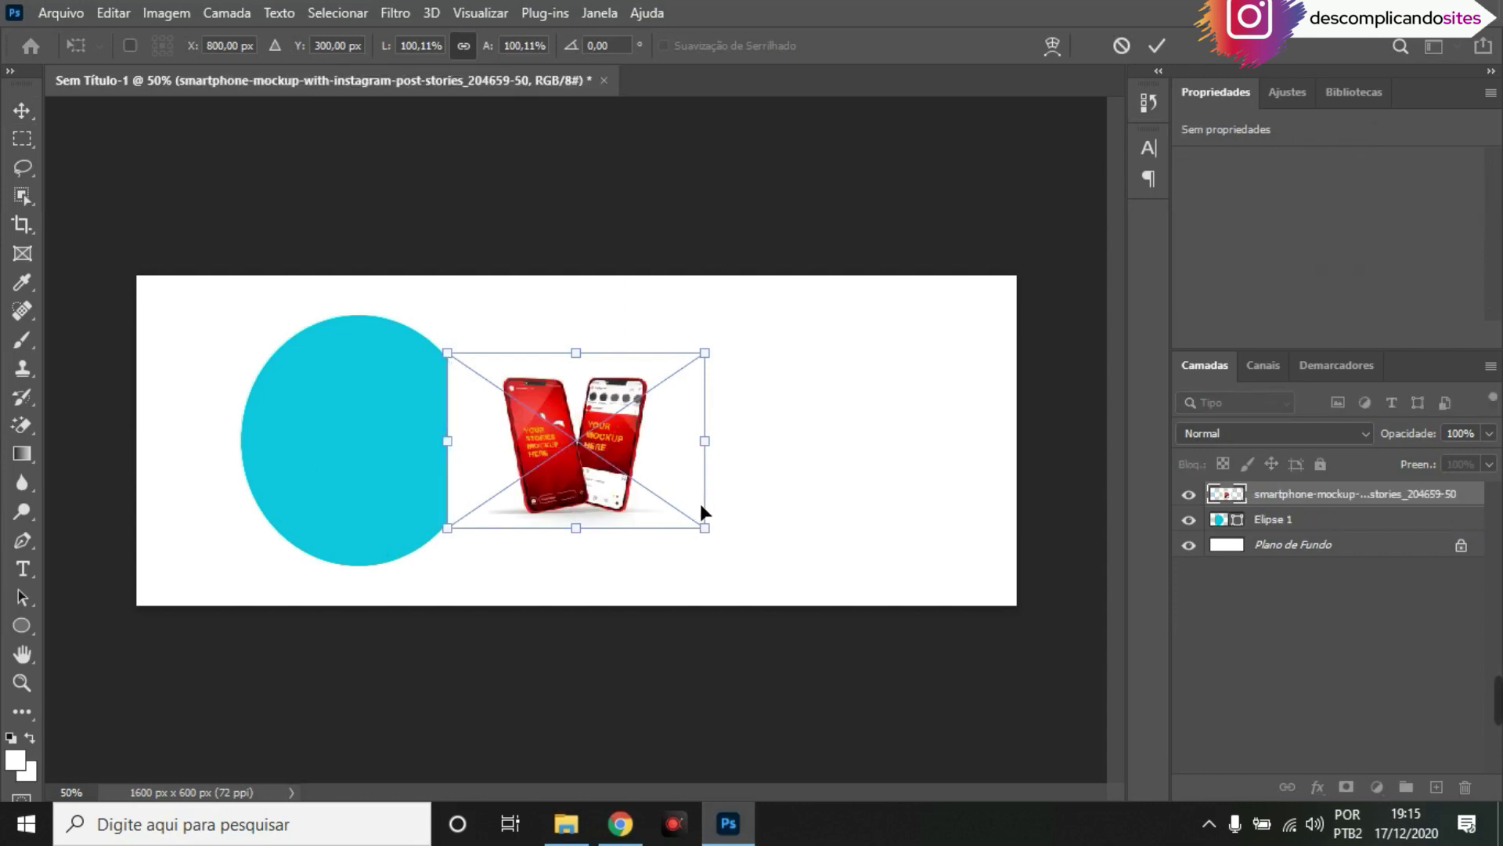
# Enlarge the placed mockup to about 160% (750 × 510 px) and commit it
pyautogui.moveTo(714, 537); pyautogui.dragTo(803, 571)
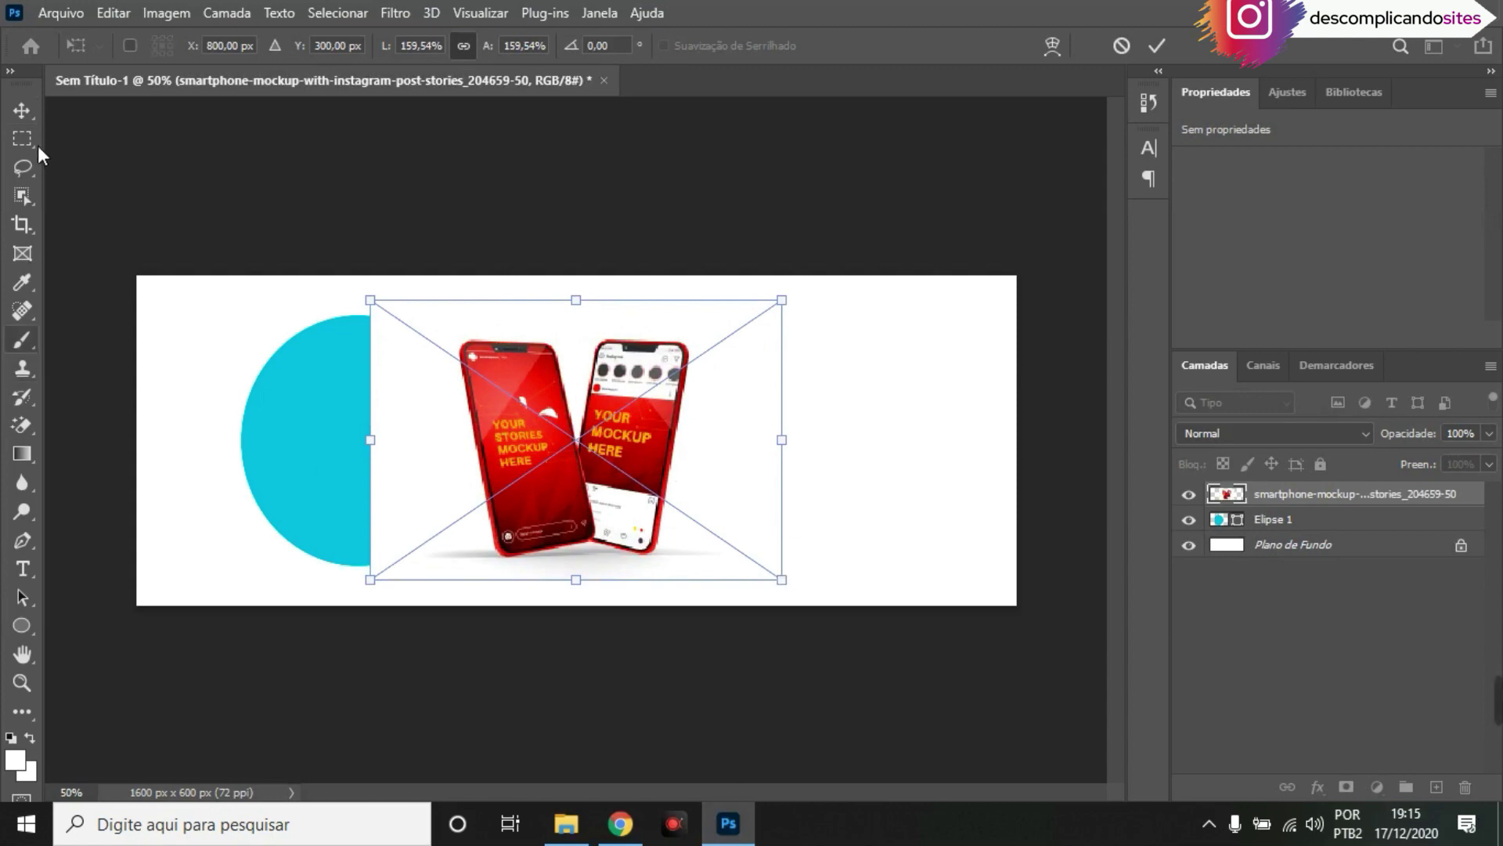
pyautogui.click(21, 110)
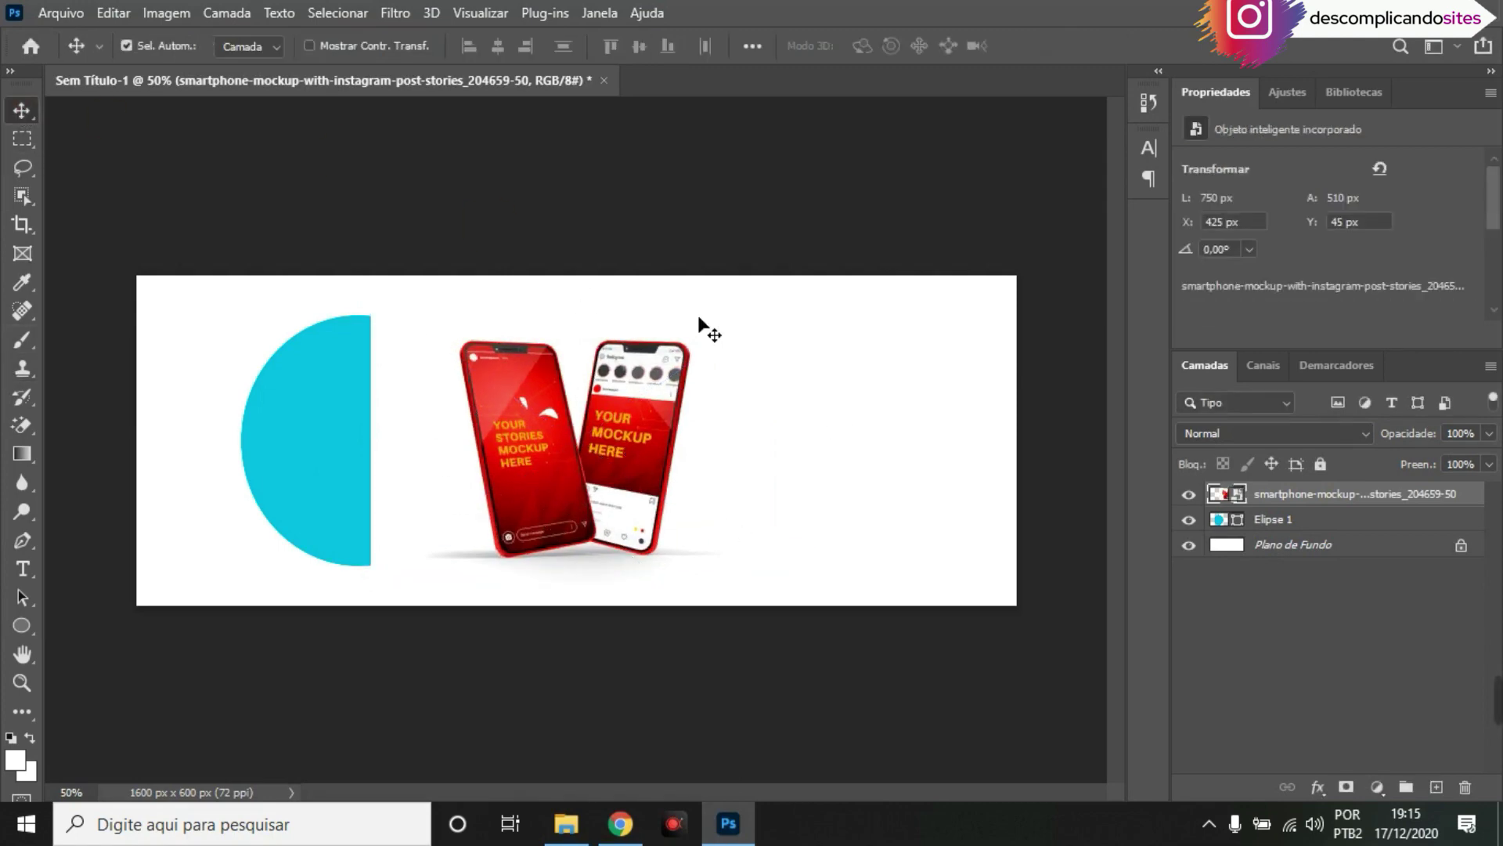
# Erase the mockup's white backdrop with the Magic Eraser, rasterizing the layer
pyautogui.click(6, 429)
pyautogui.click(78, 468)
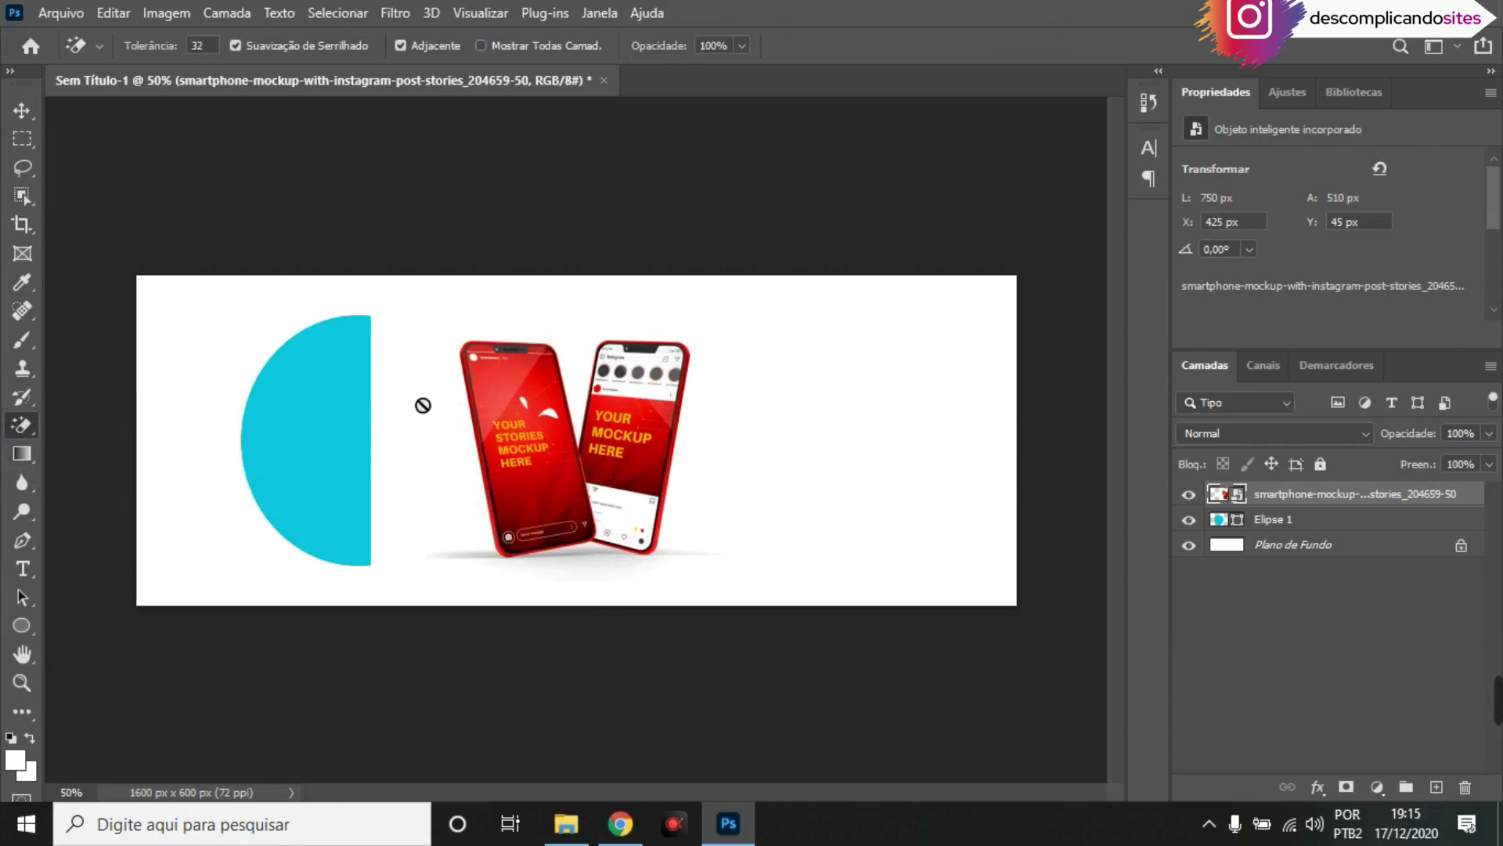
pyautogui.click(431, 380)
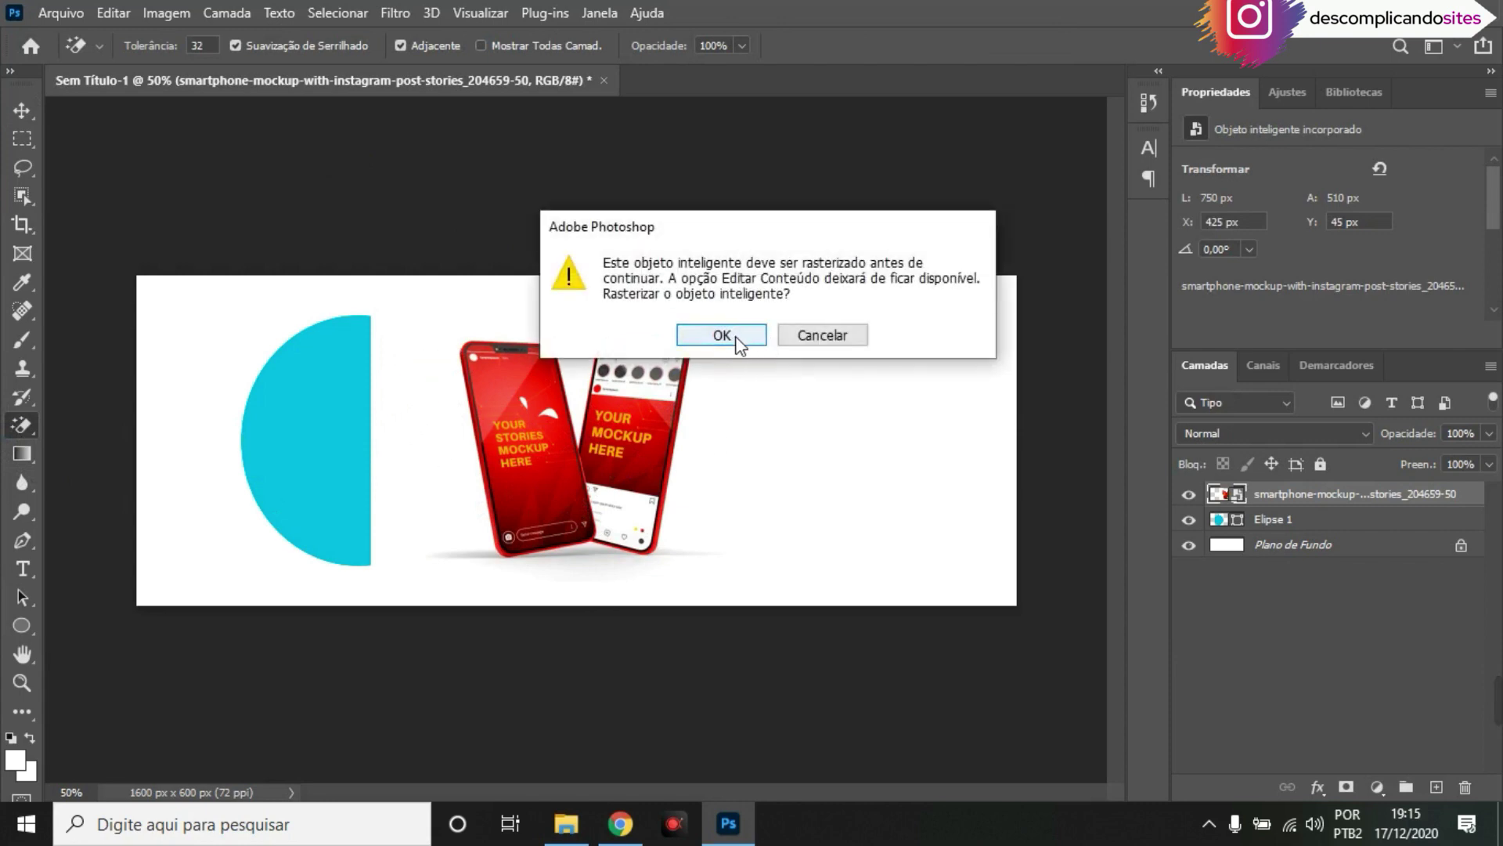
pyautogui.click(737, 338)
pyautogui.click(413, 380)
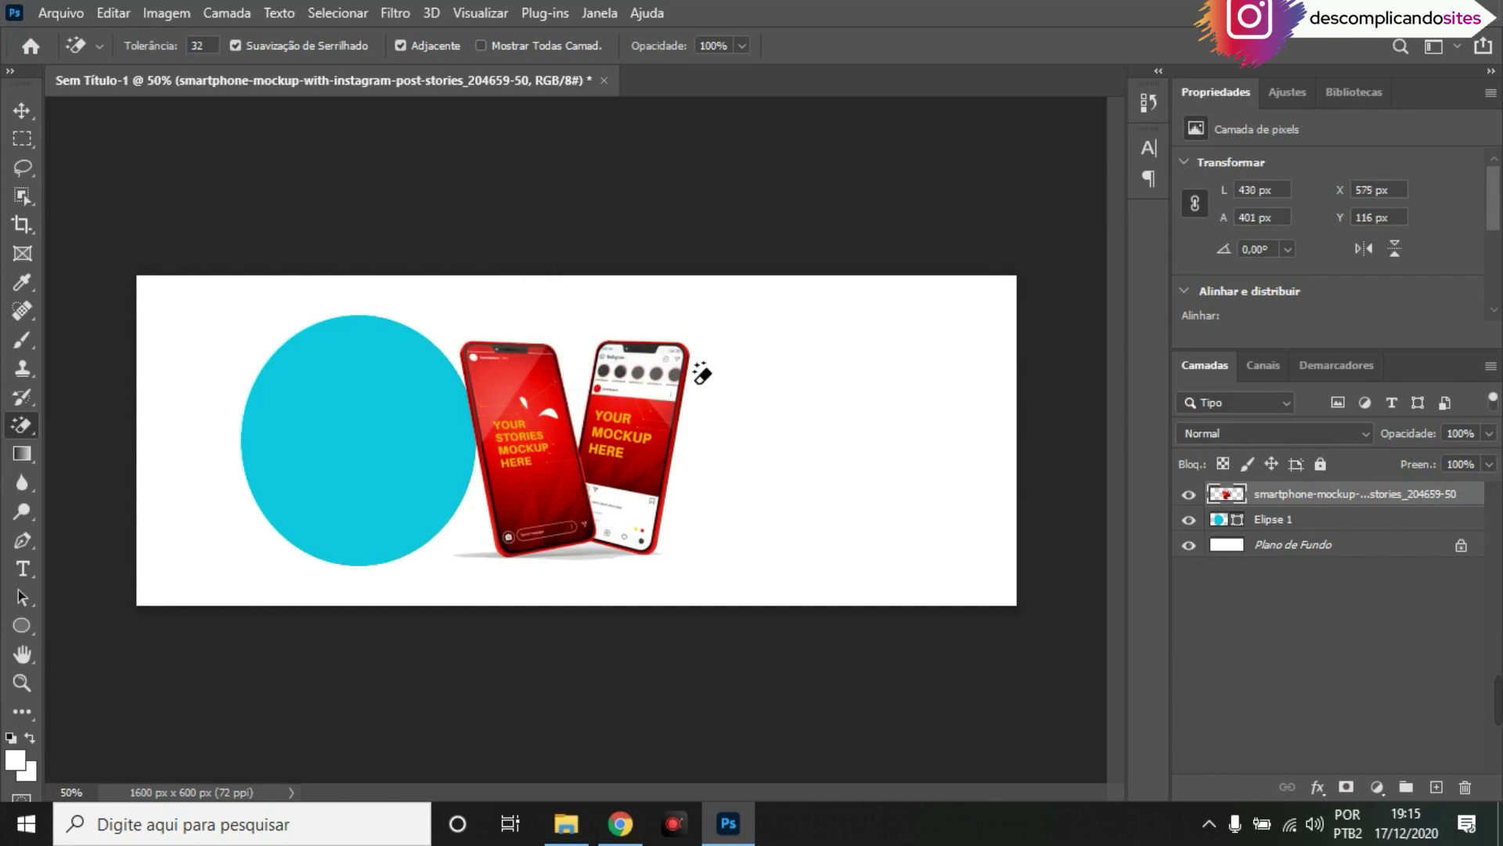
pyautogui.click(708, 462)
# Erase the grey shadow under the phones, checking with Plano de Fundo hidden
pyautogui.click(1188, 545)
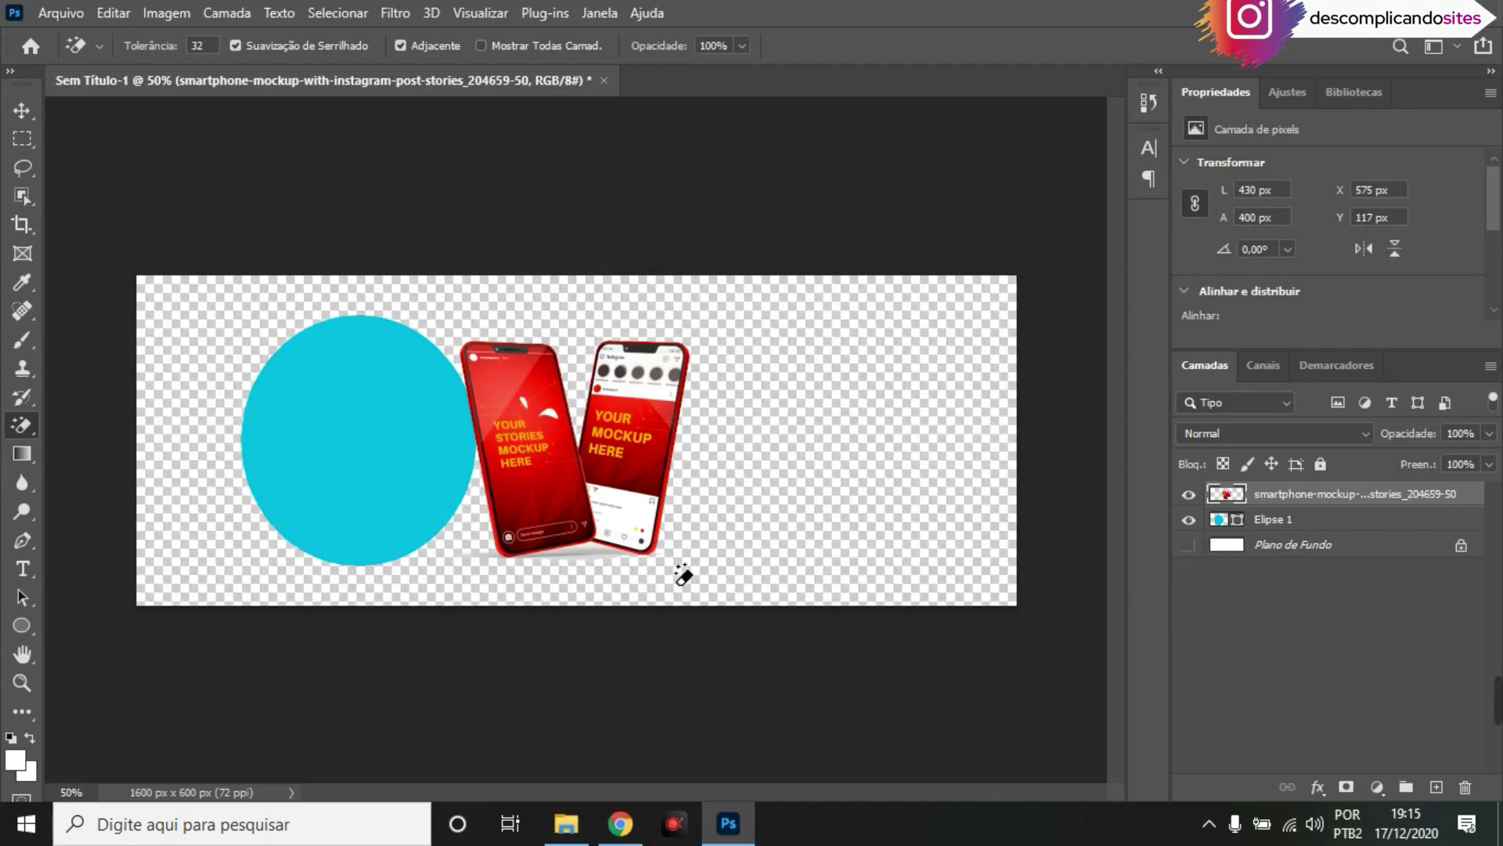
pyautogui.click(602, 561)
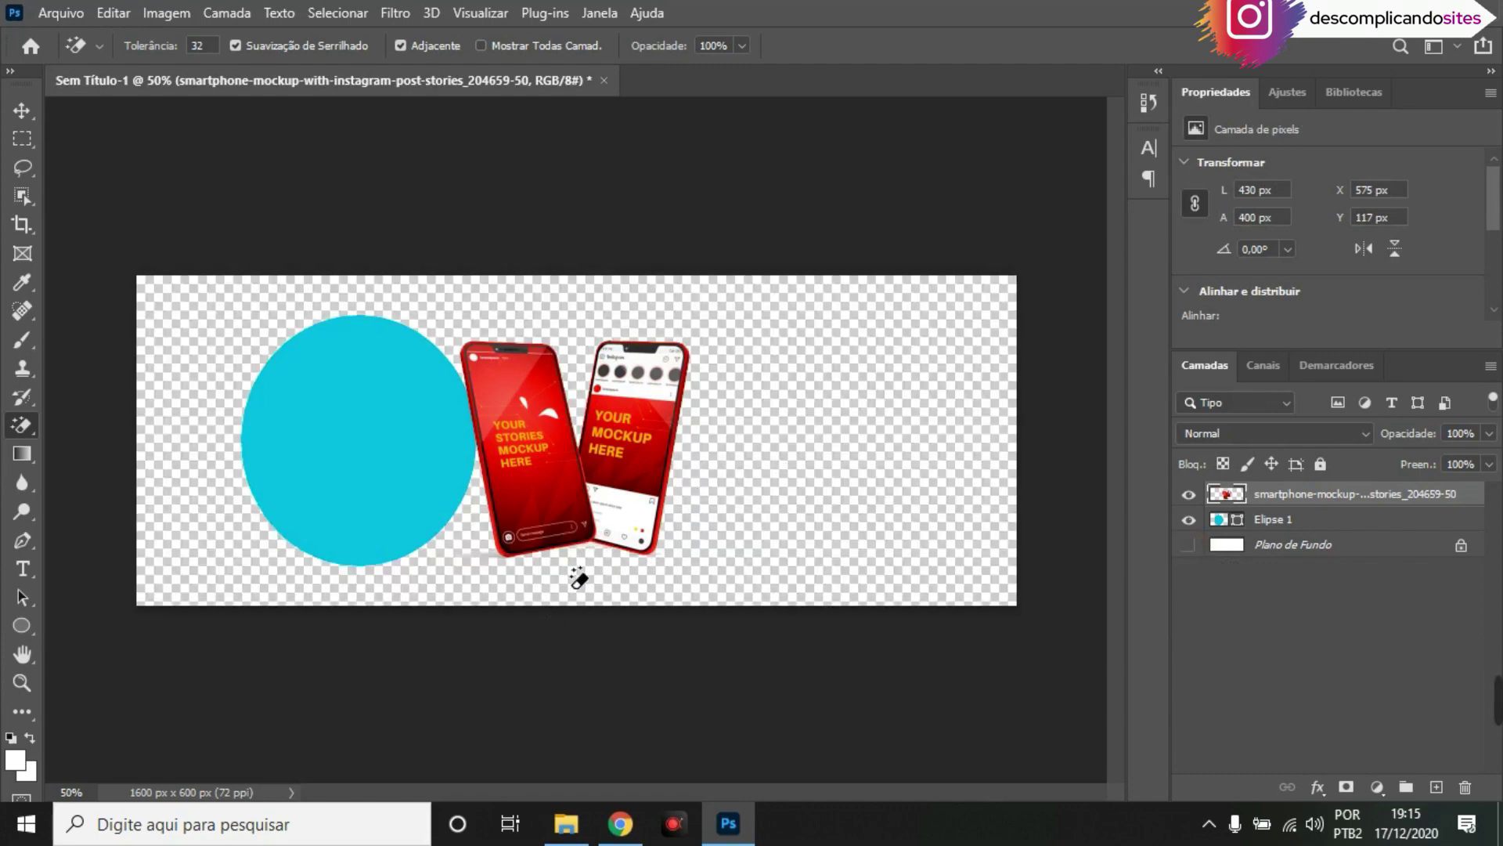
pyautogui.click(499, 560)
pyautogui.click(21, 111)
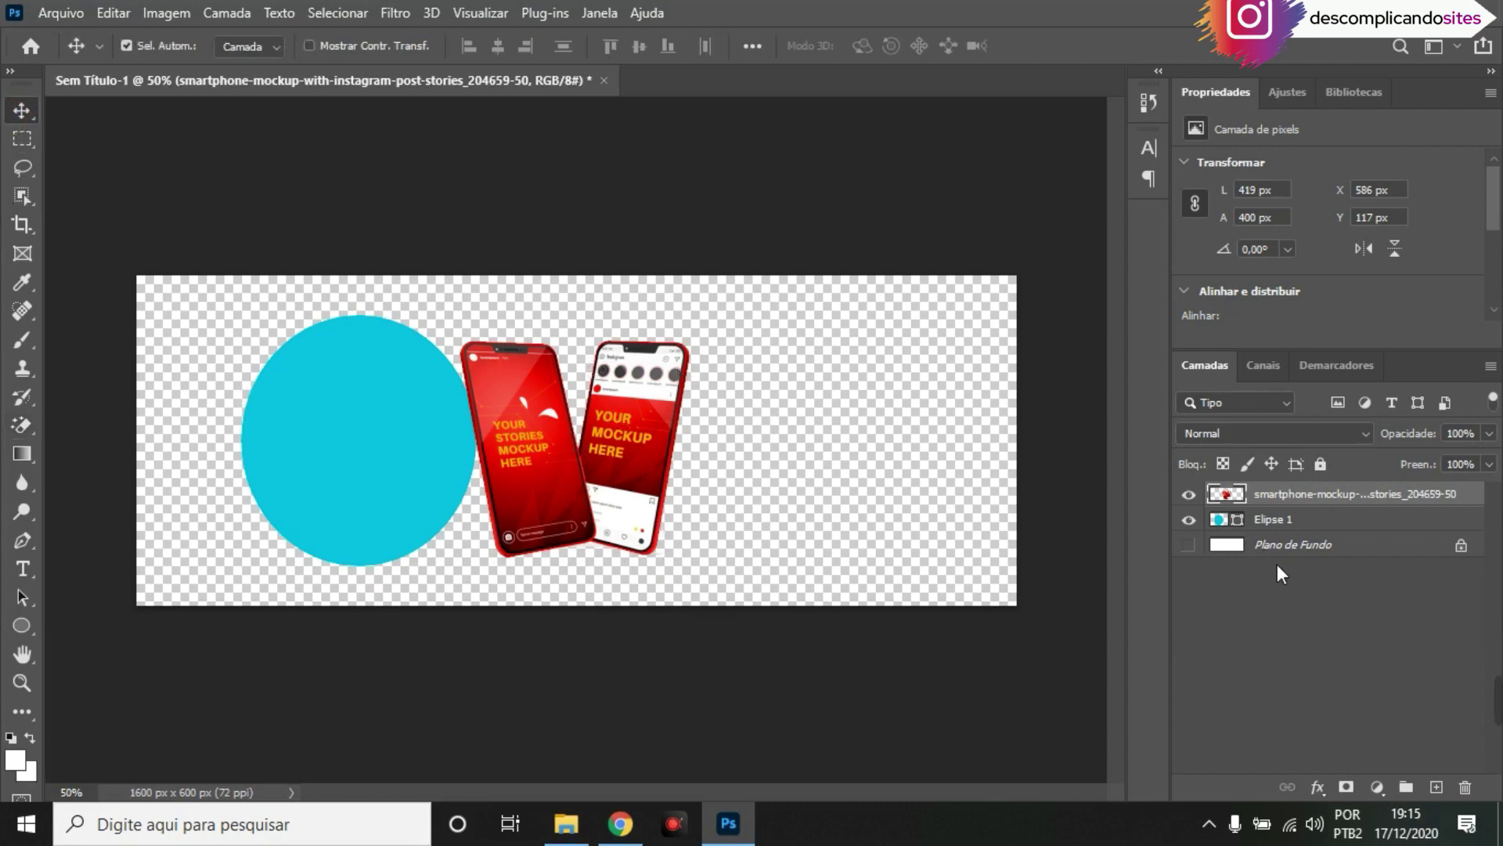
pyautogui.click(1189, 545)
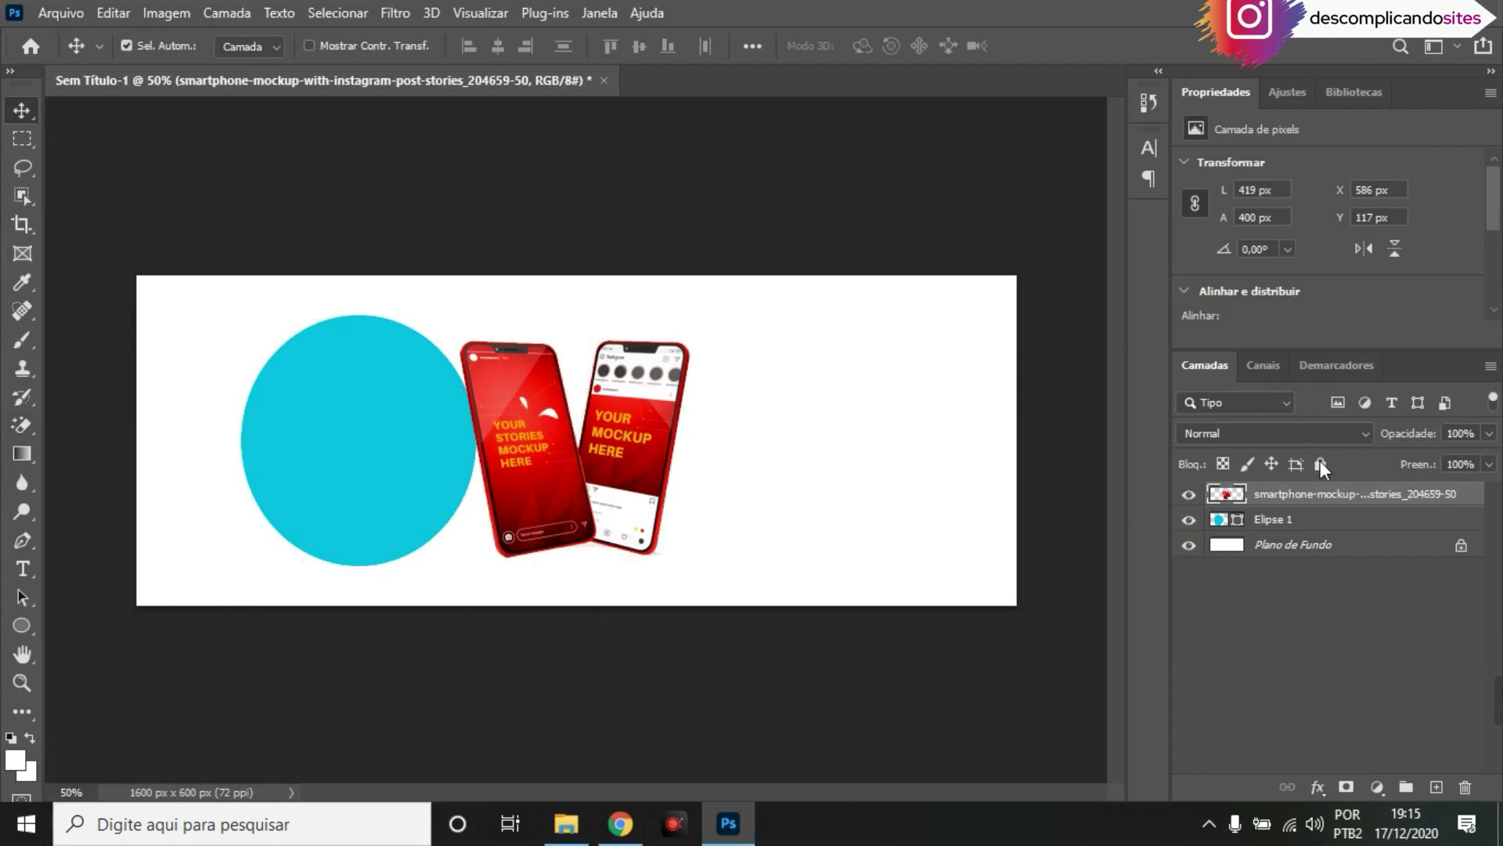
# Centre the blue circle on the canvas and place the phone mockup over it
pyautogui.click(1332, 522)
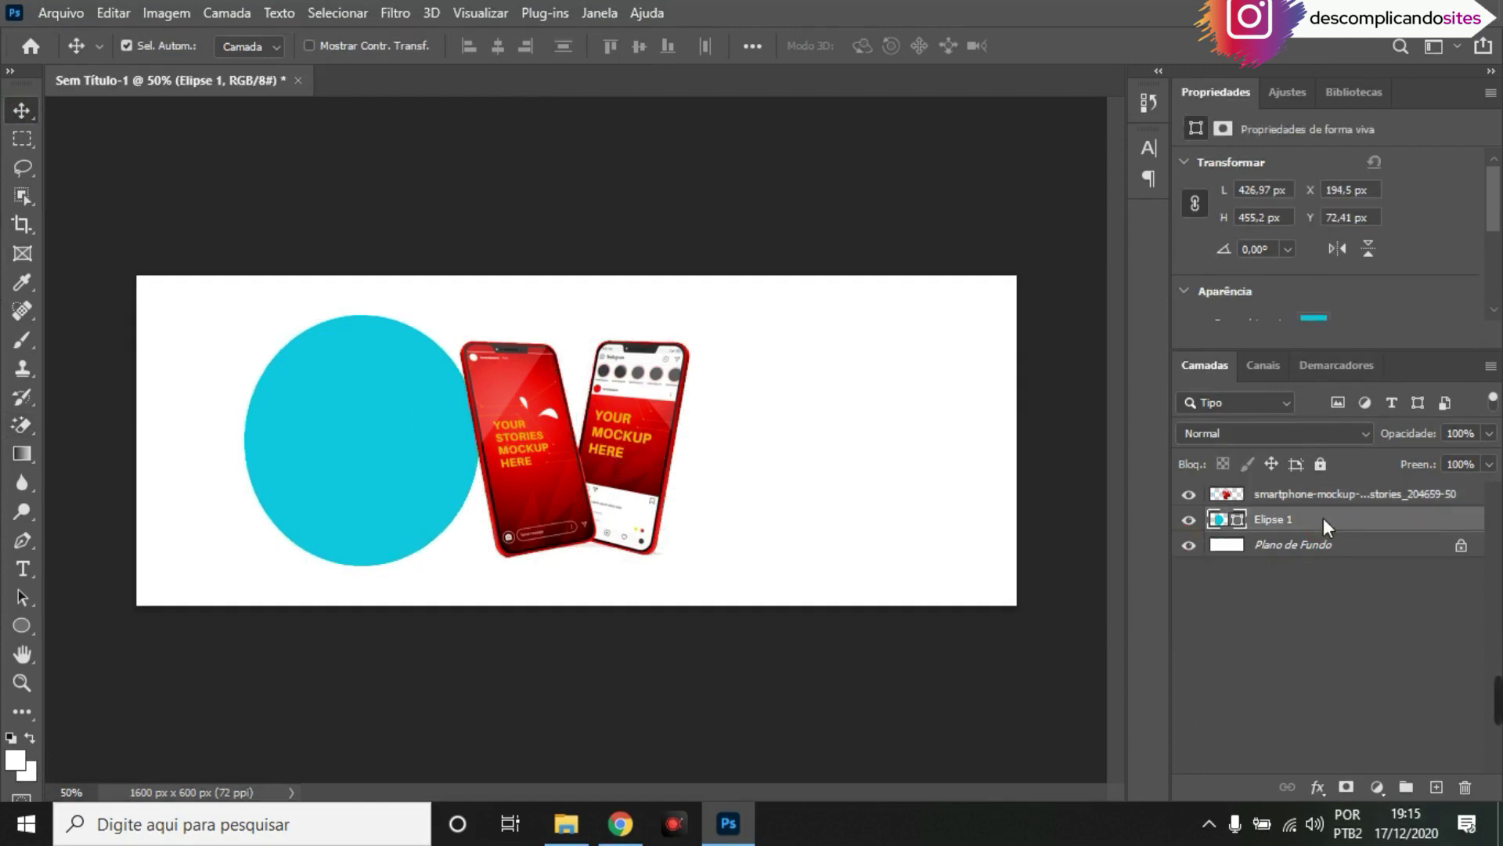
pyautogui.moveTo(728, 463); pyautogui.dragTo(1069, 521)
pyautogui.moveTo(454, 396); pyautogui.dragTo(626, 427)
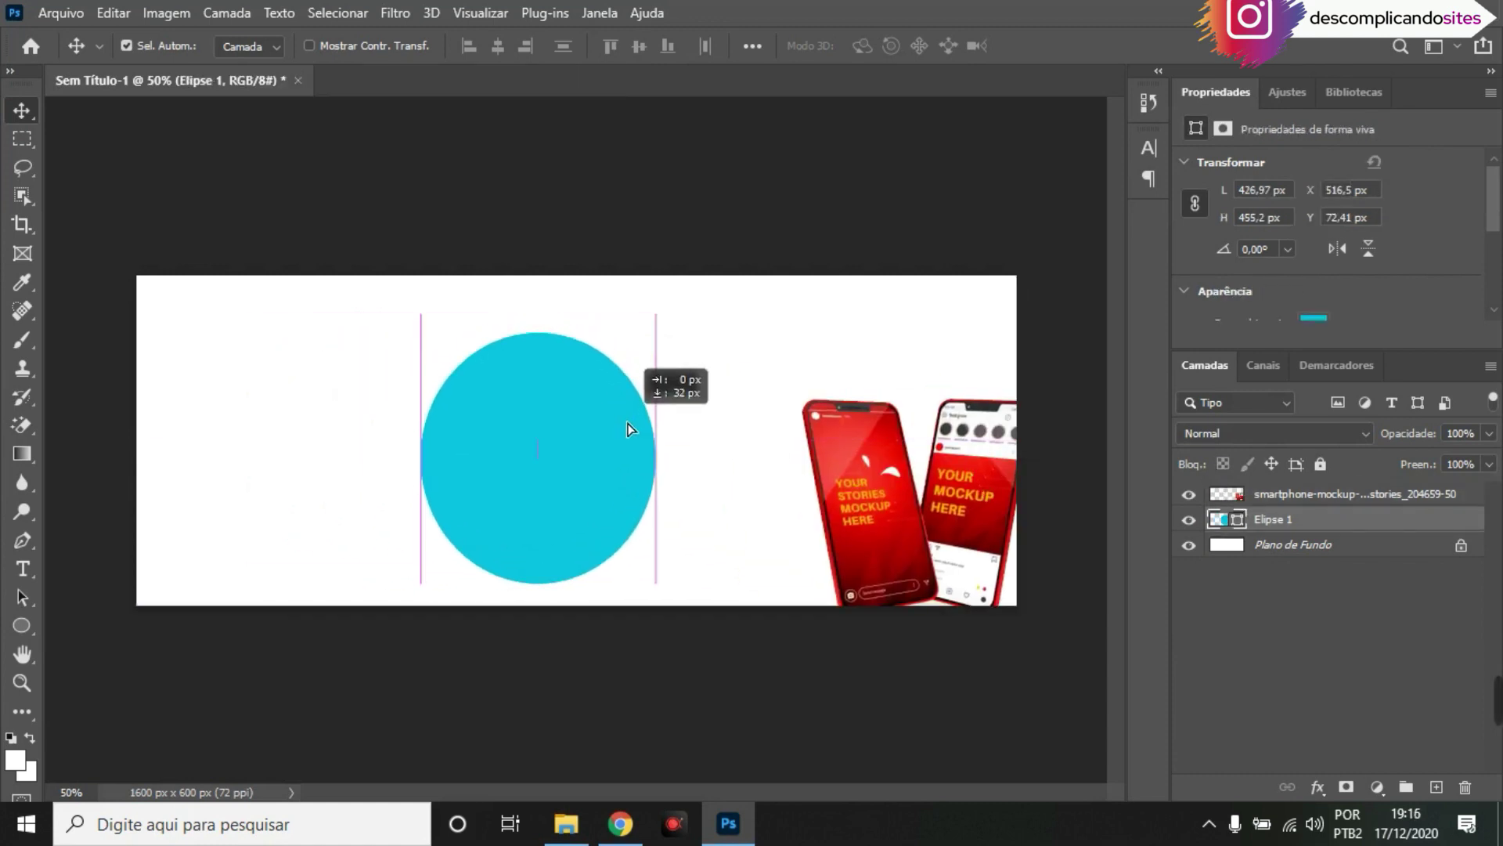
pyautogui.moveTo(626, 427); pyautogui.dragTo(627, 431)
pyautogui.moveTo(991, 457); pyautogui.dragTo(516, 424)
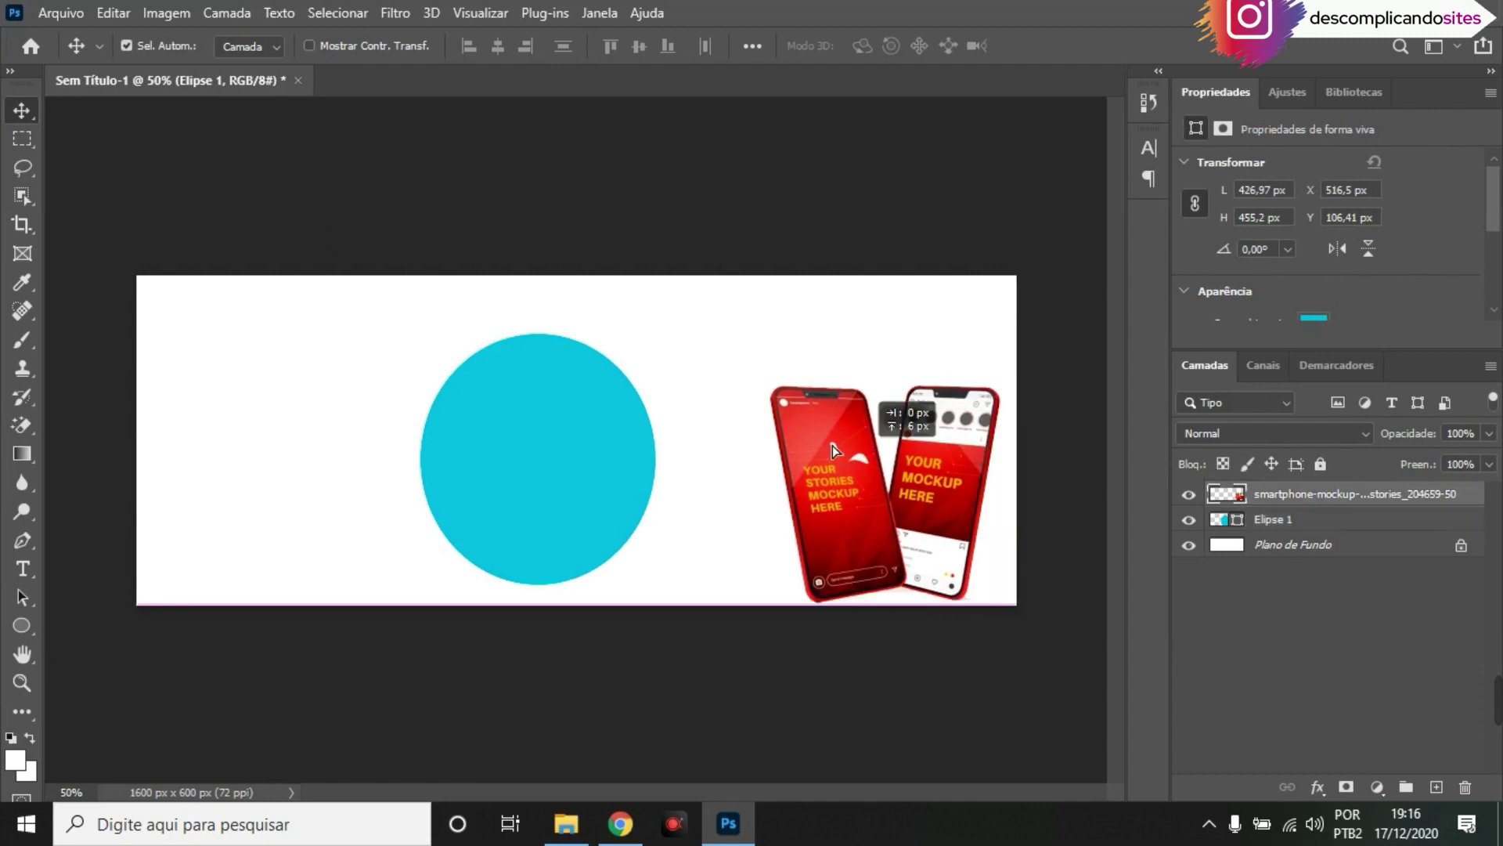
# Enlarge the phone mockup to about 129% and duplicate its layer
pyautogui.press('ctrl')
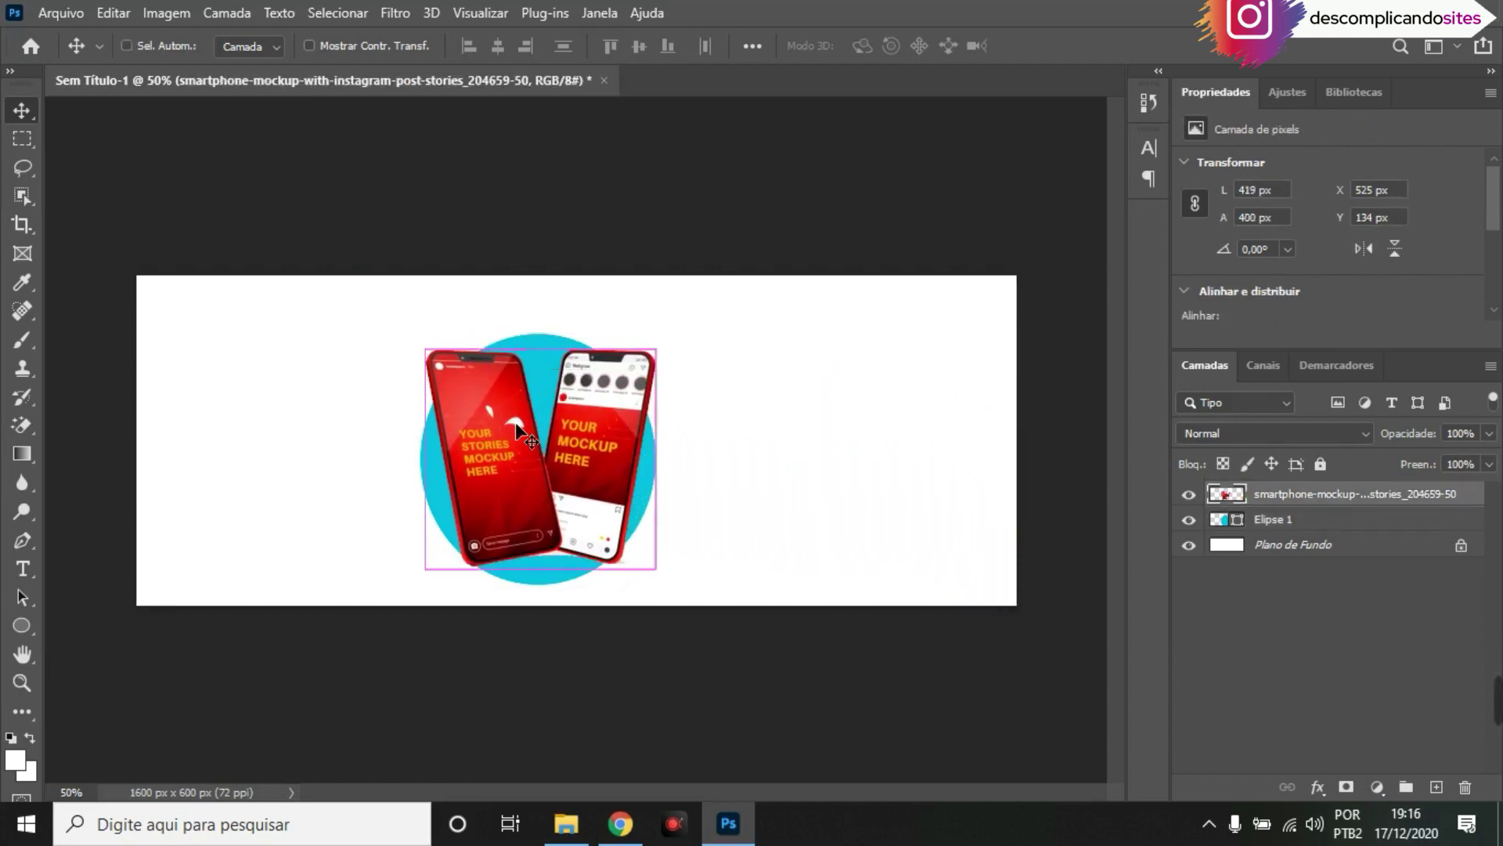
pyautogui.hotkey('ctrl', 't')
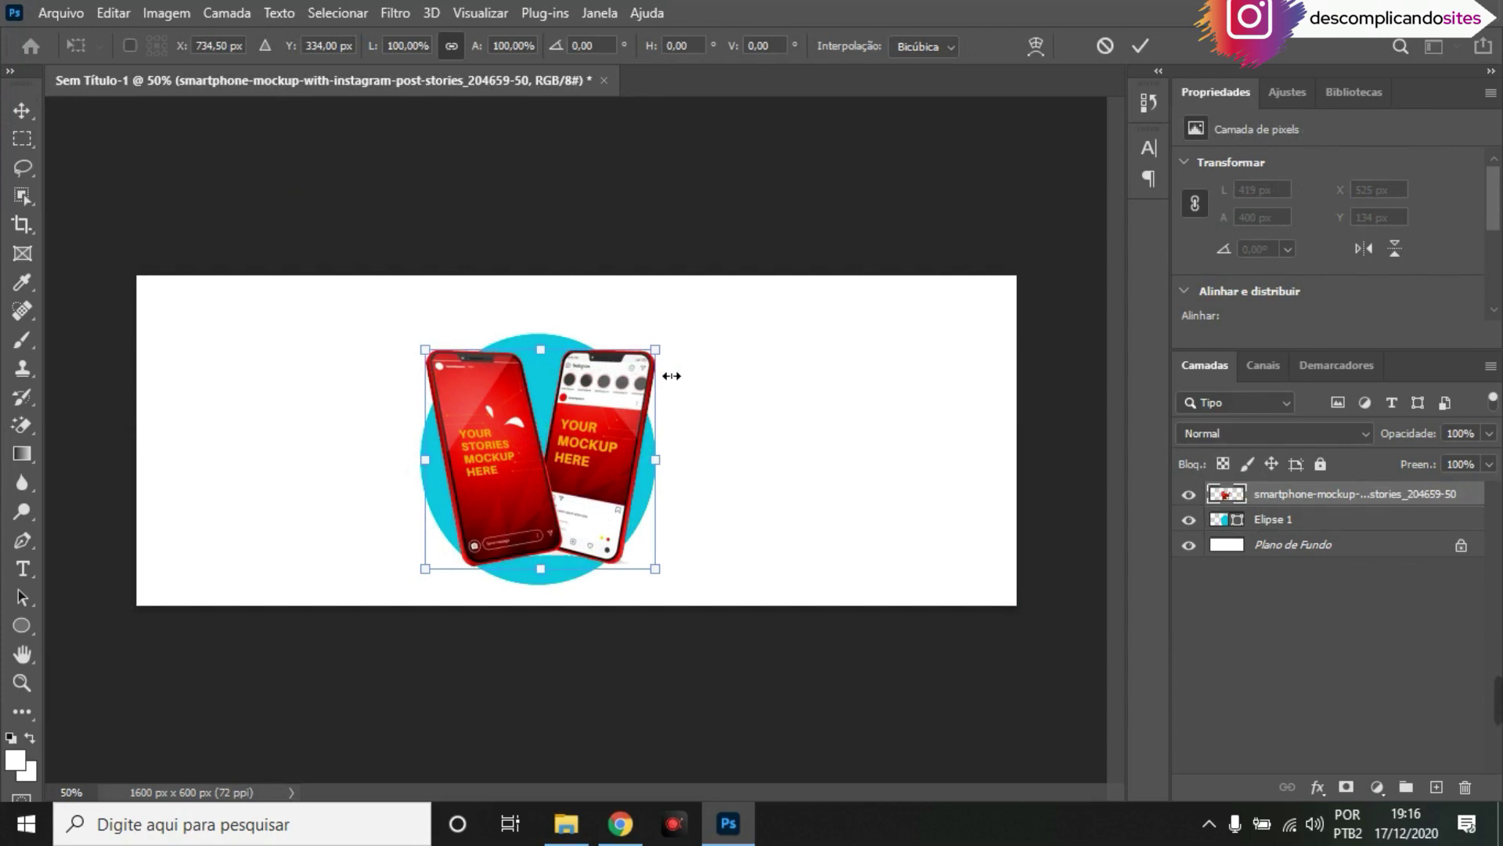
pyautogui.moveTo(673, 361); pyautogui.dragTo(704, 327)
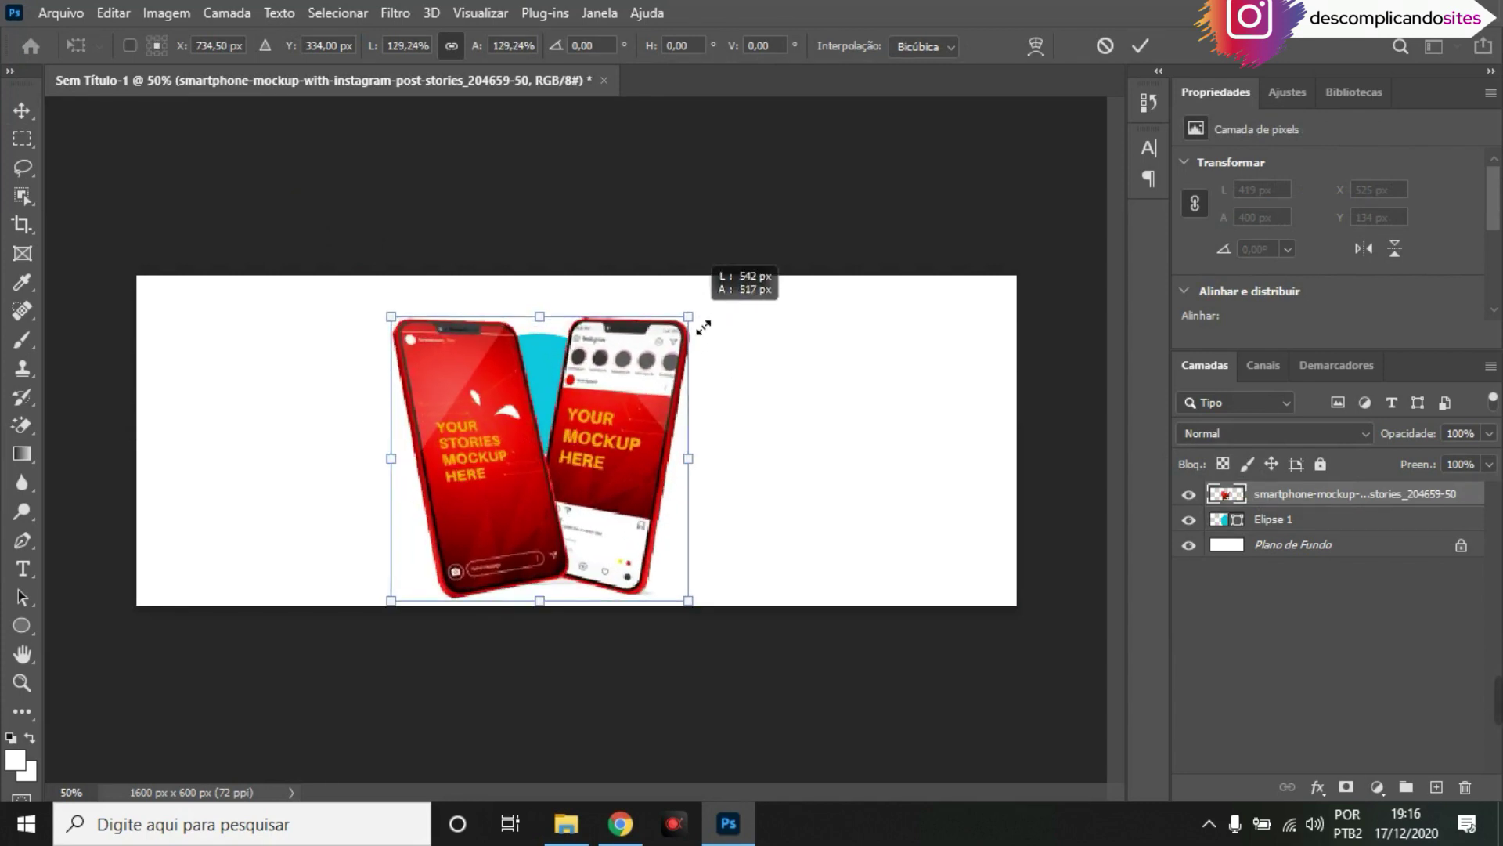
pyautogui.click(19, 111)
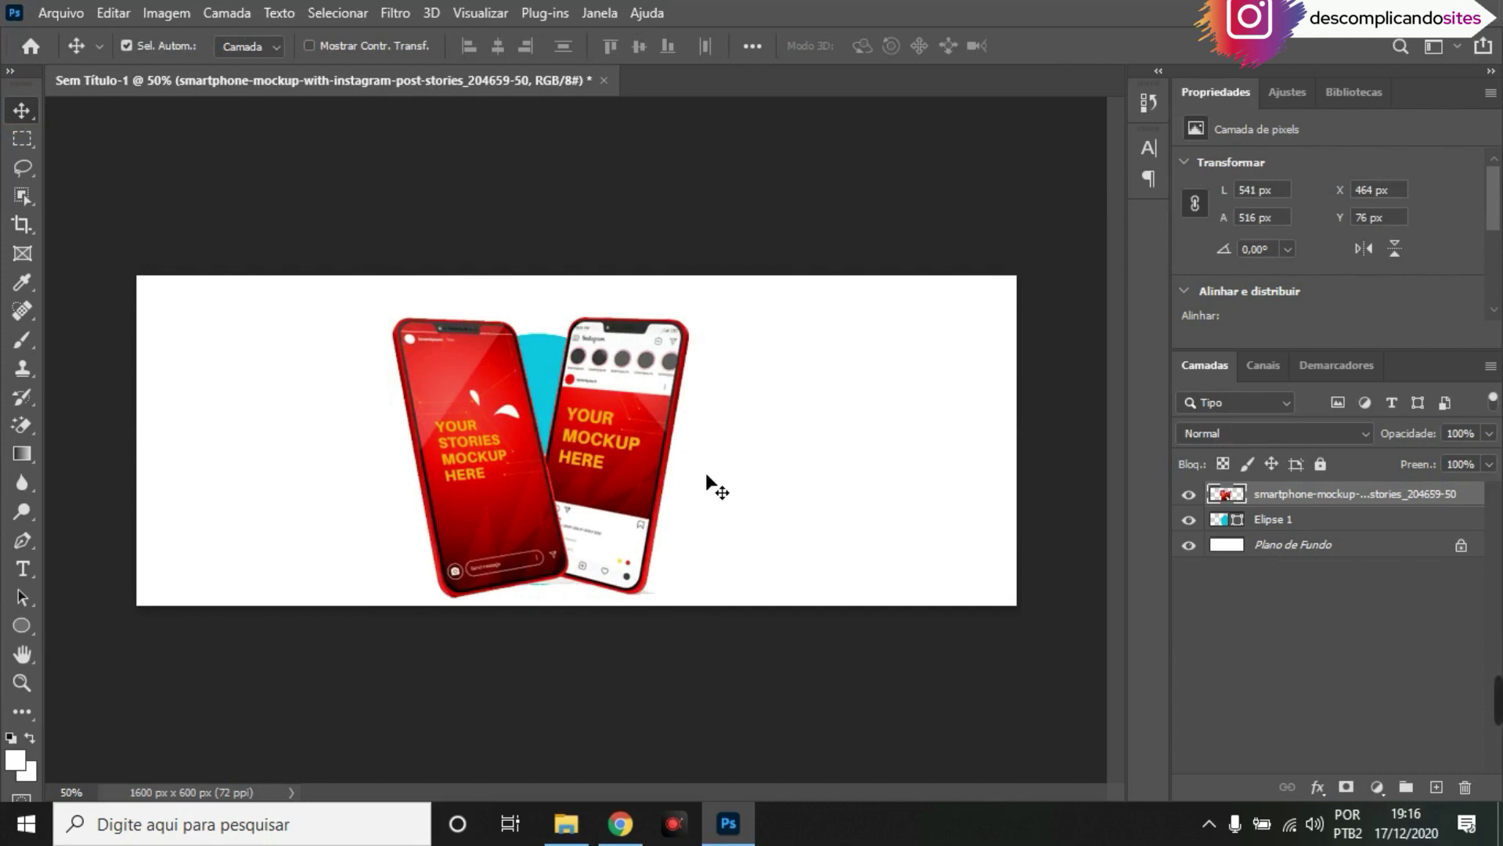
pyautogui.hotkey('ctrl', 'j')
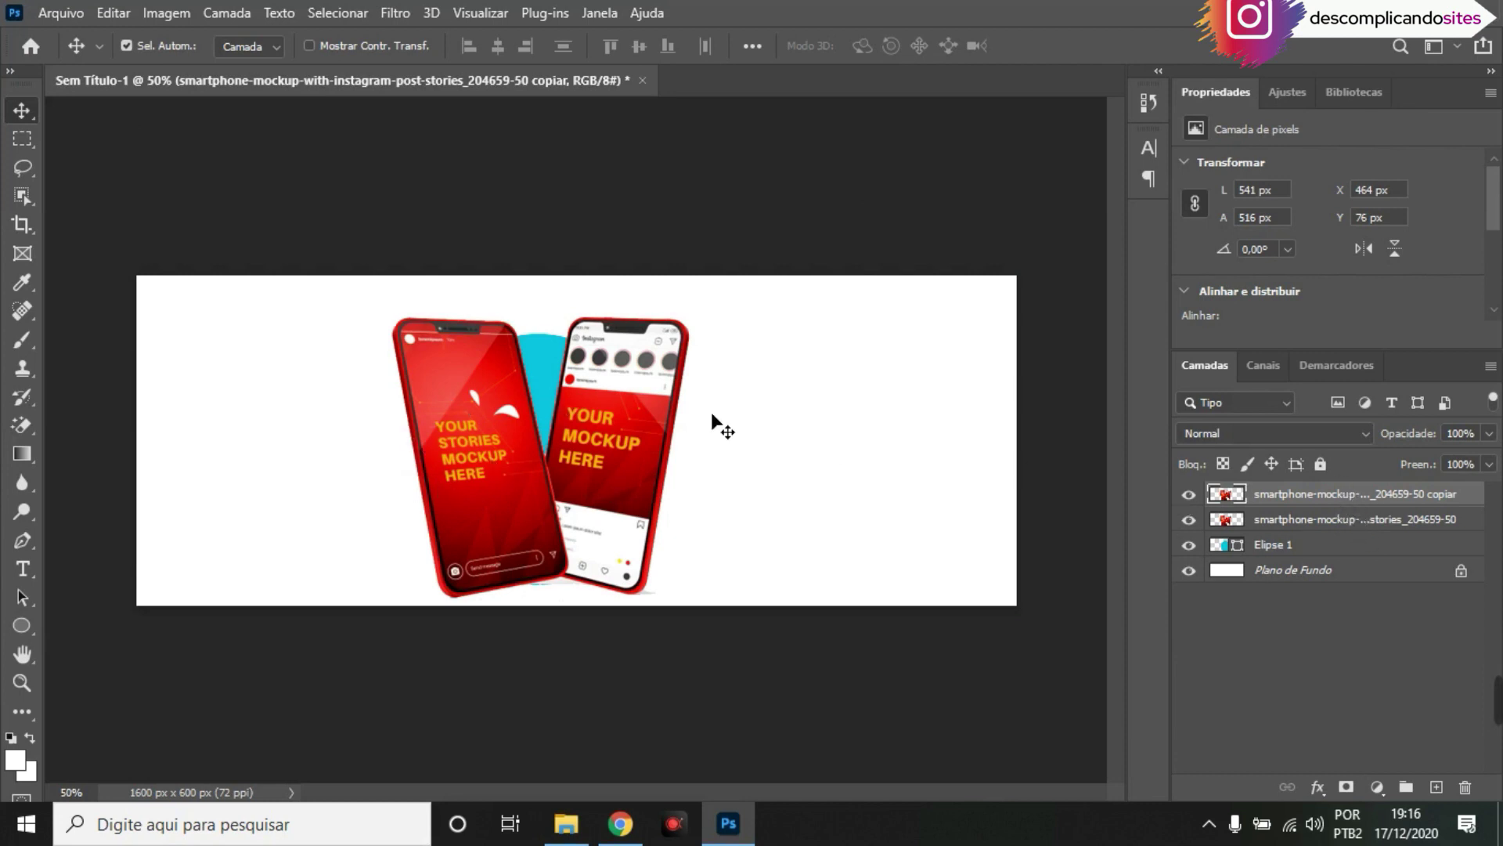
# Try moving the phone copy to the canvas's right side, then undo the move
pyautogui.click(1189, 519)
pyautogui.click(1188, 519)
pyautogui.moveTo(469, 469); pyautogui.dragTo(672, 458)
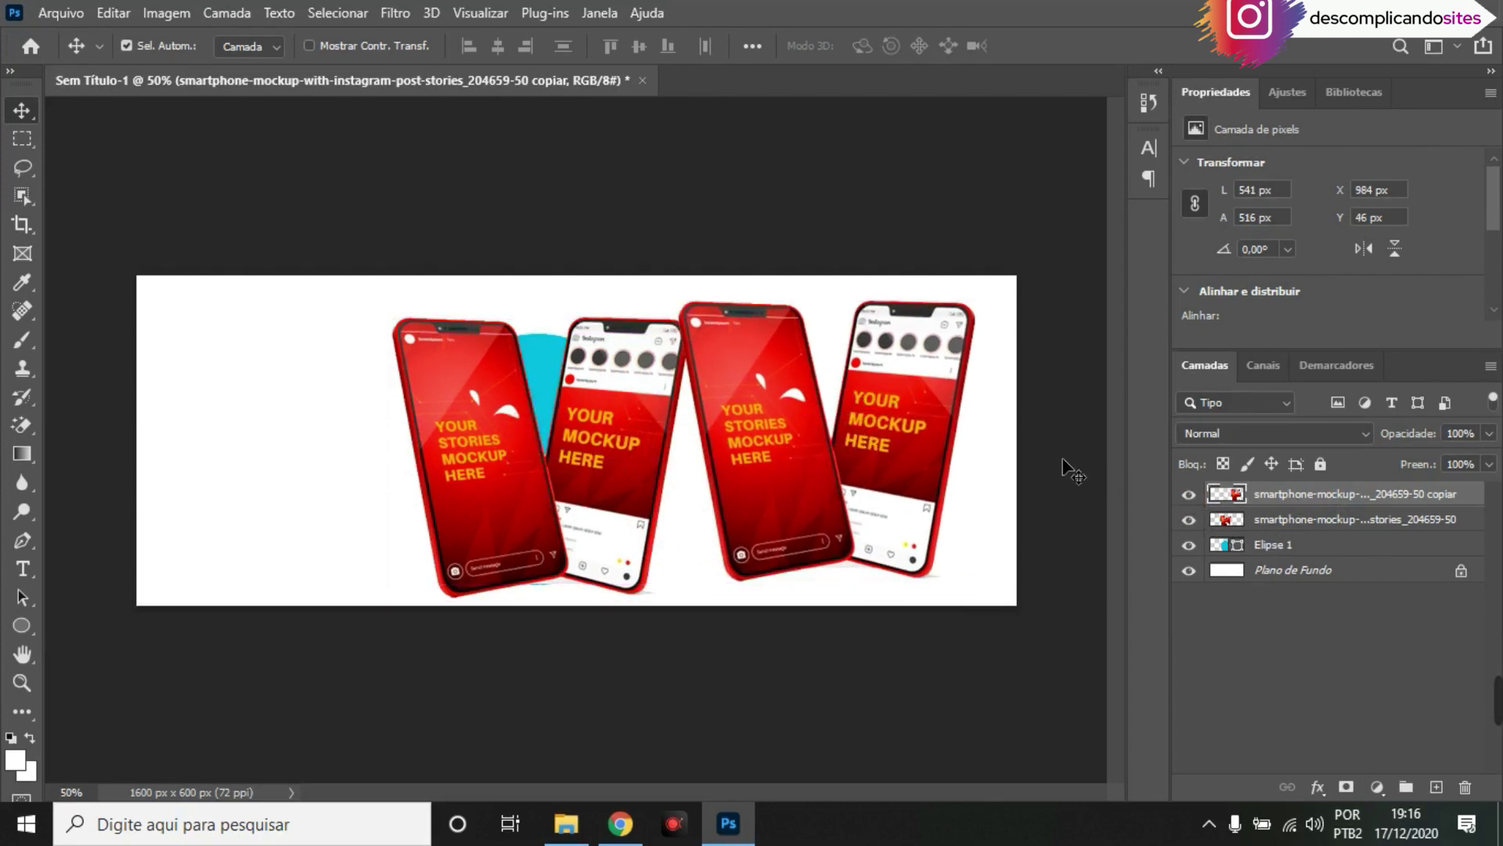
pyautogui.press('ctrl')
pyautogui.hotkey('ctrl', 'z')
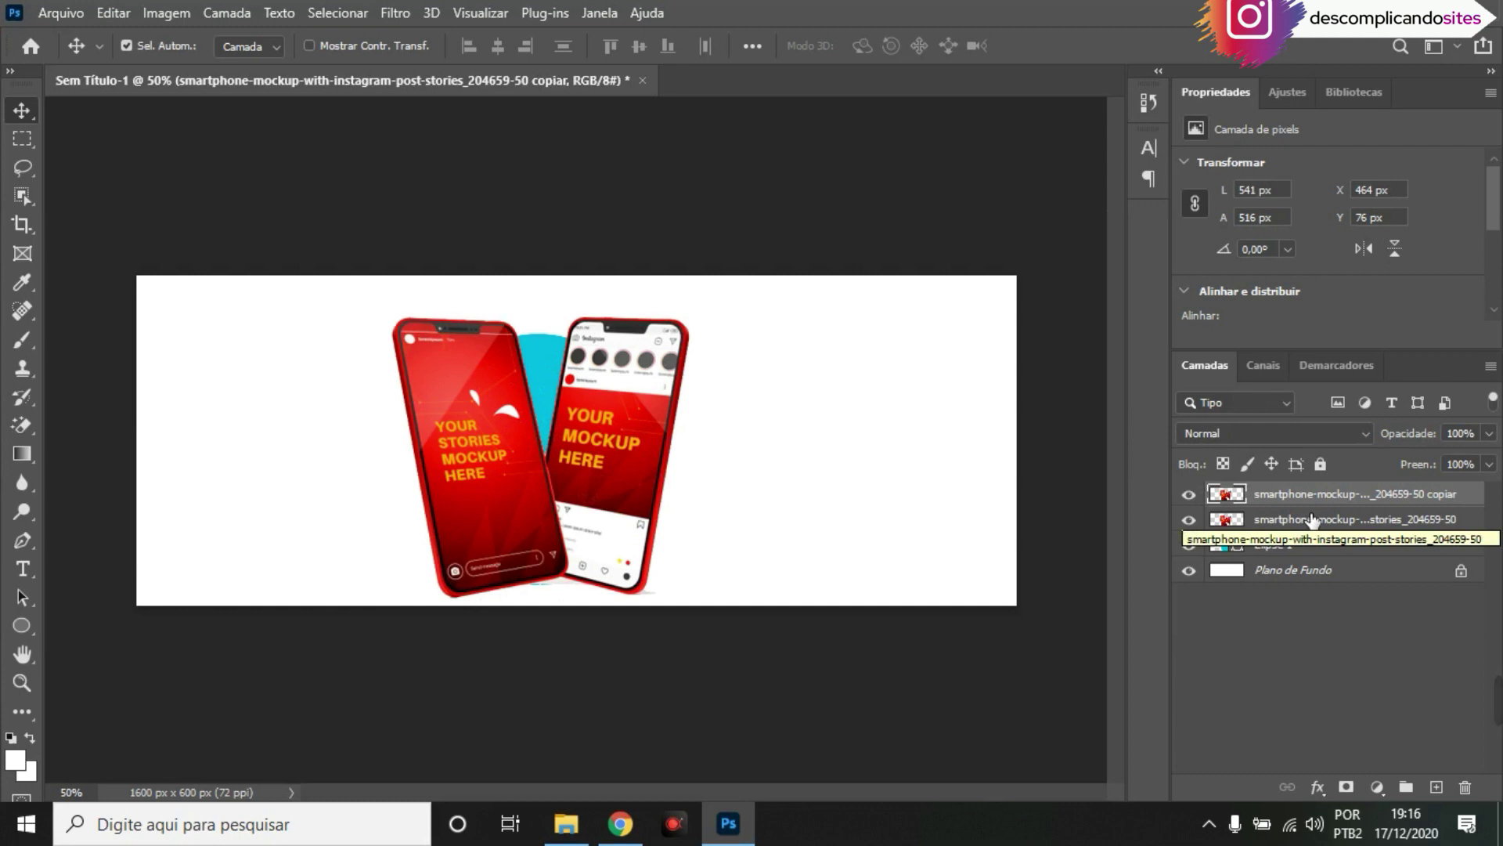
# Hide the copy, clip the original phone layer to the blue circle, then show the copy
pyautogui.click(1198, 497)
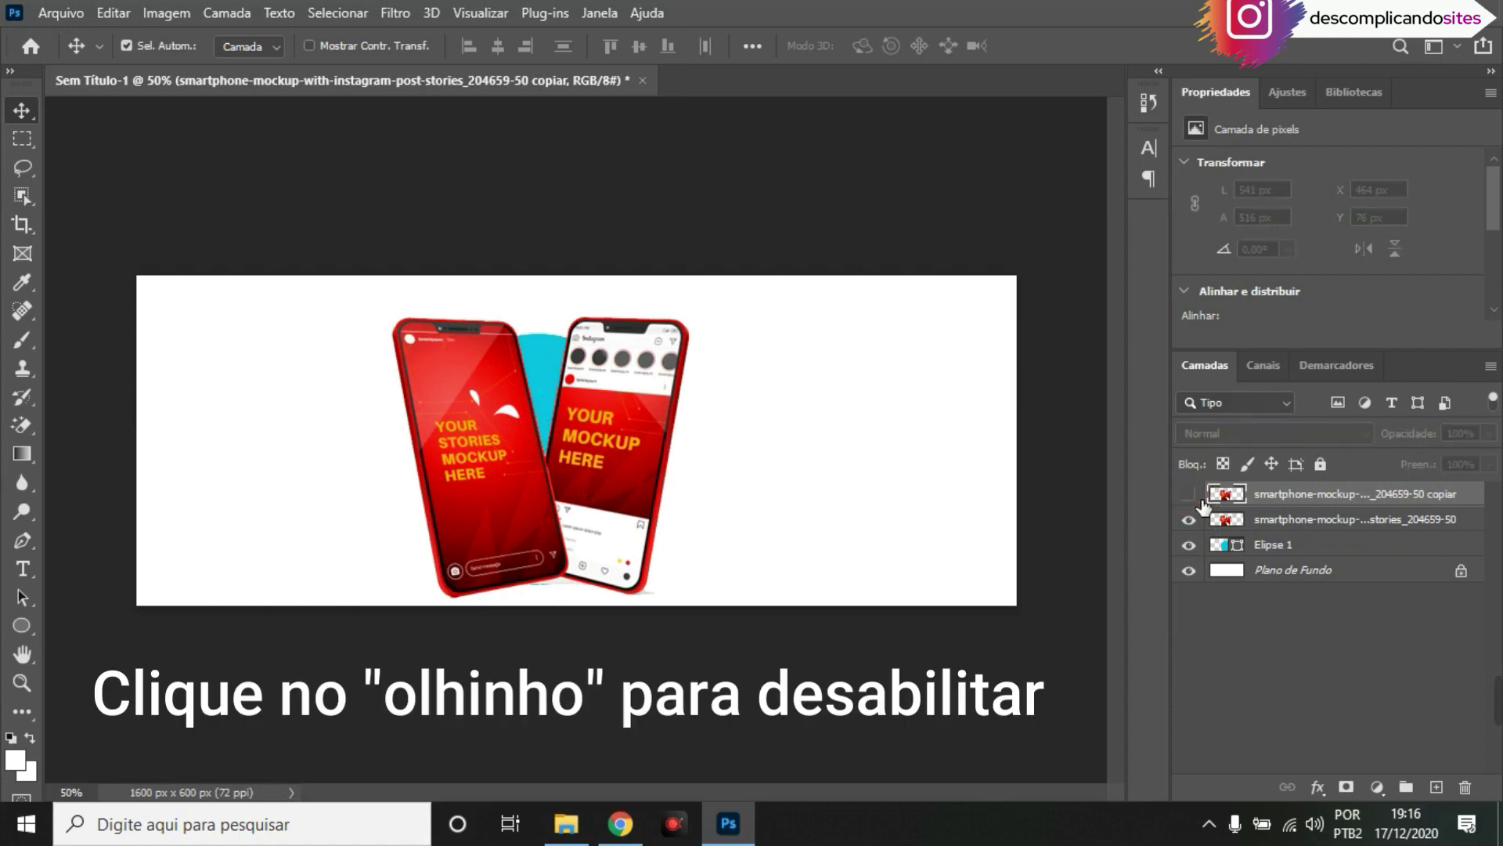
pyautogui.click(1326, 528)
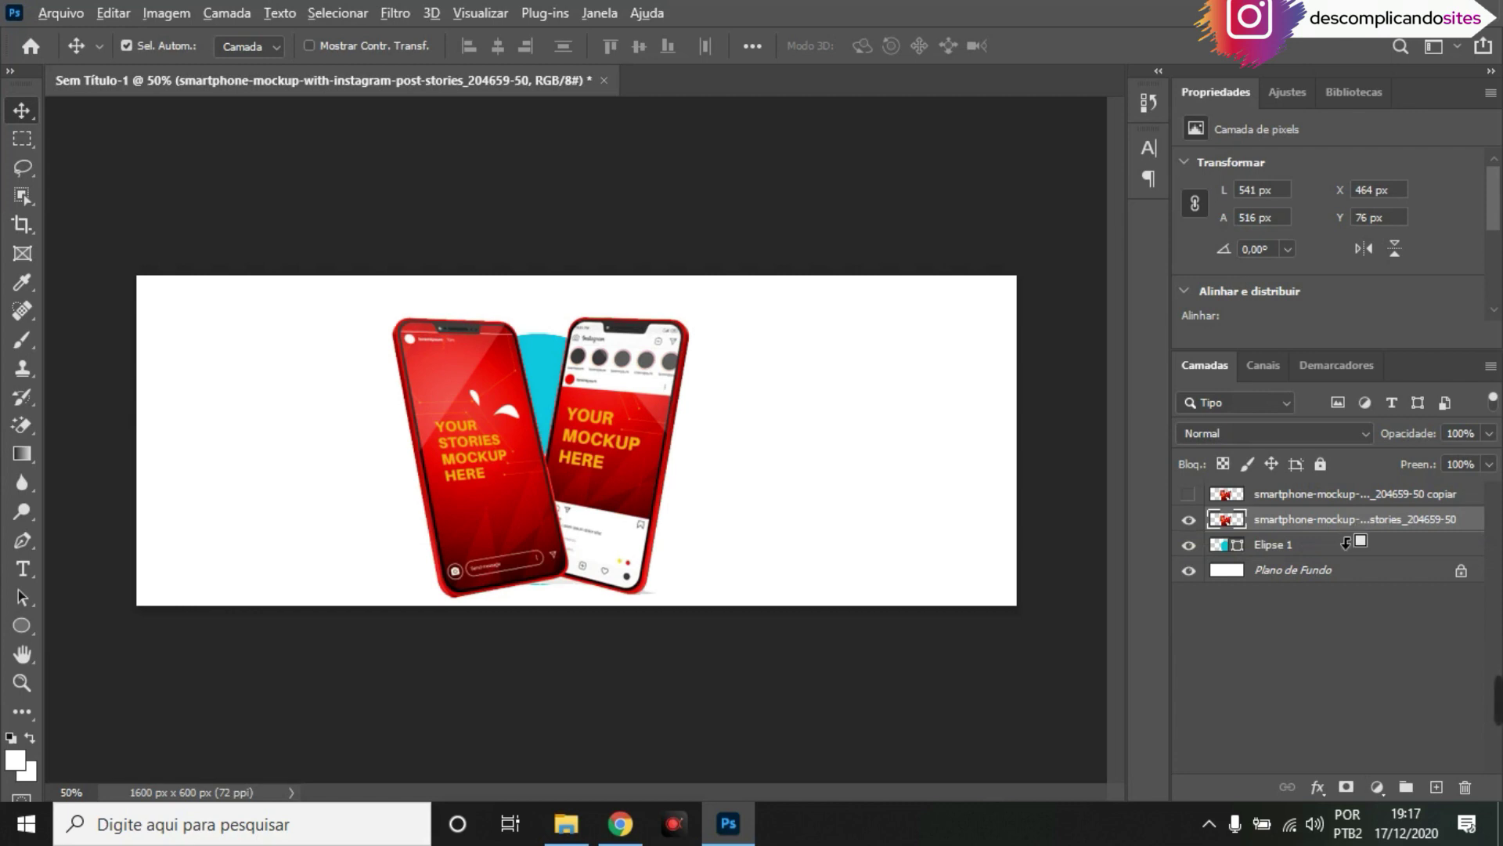
pyautogui.keyDown('alt'); pyautogui.click(1346, 542); pyautogui.keyUp('alt')
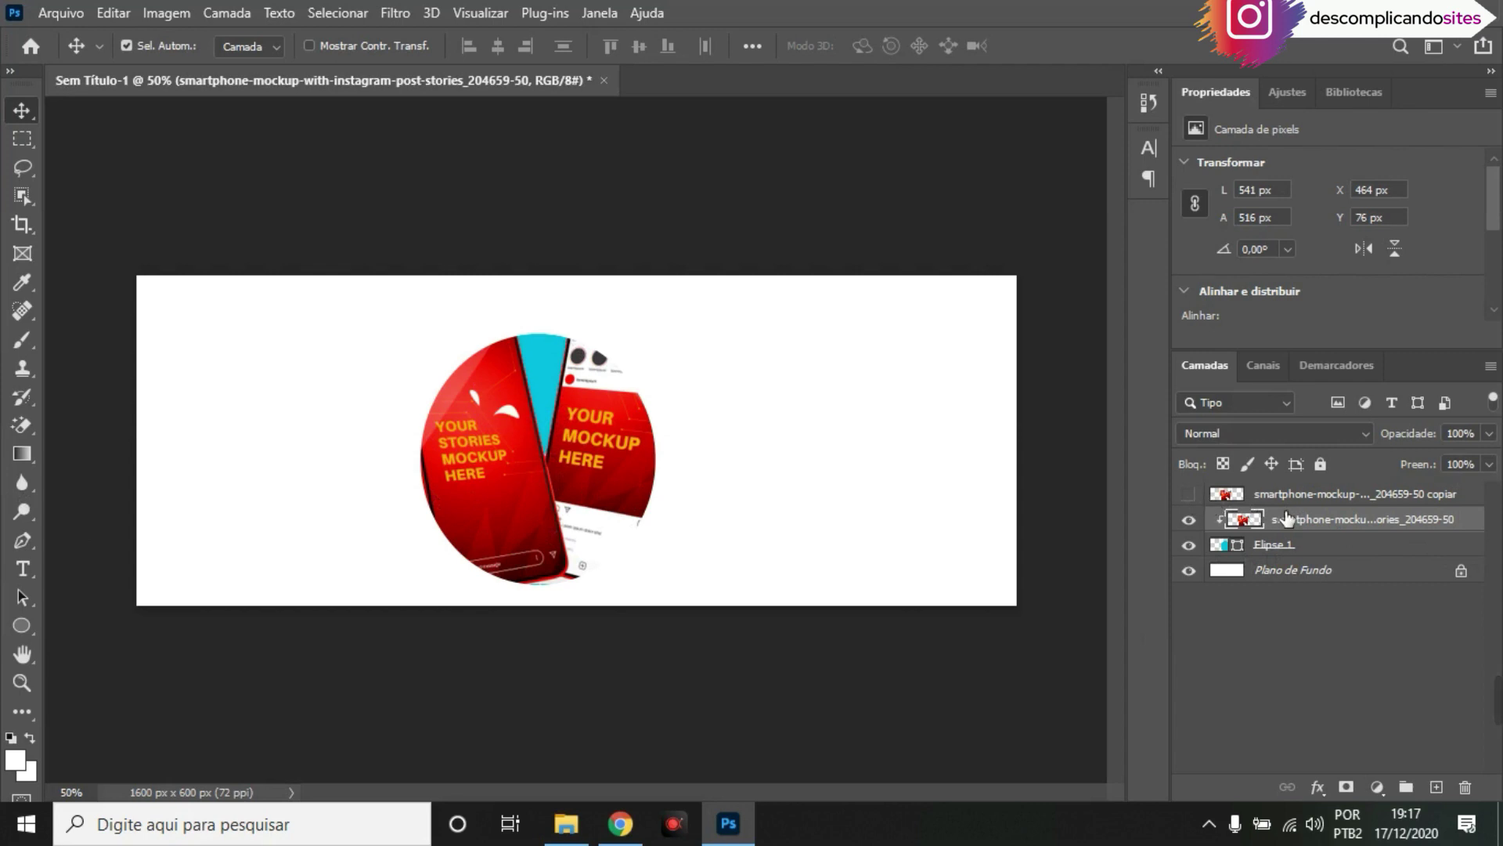
pyautogui.click(1340, 498)
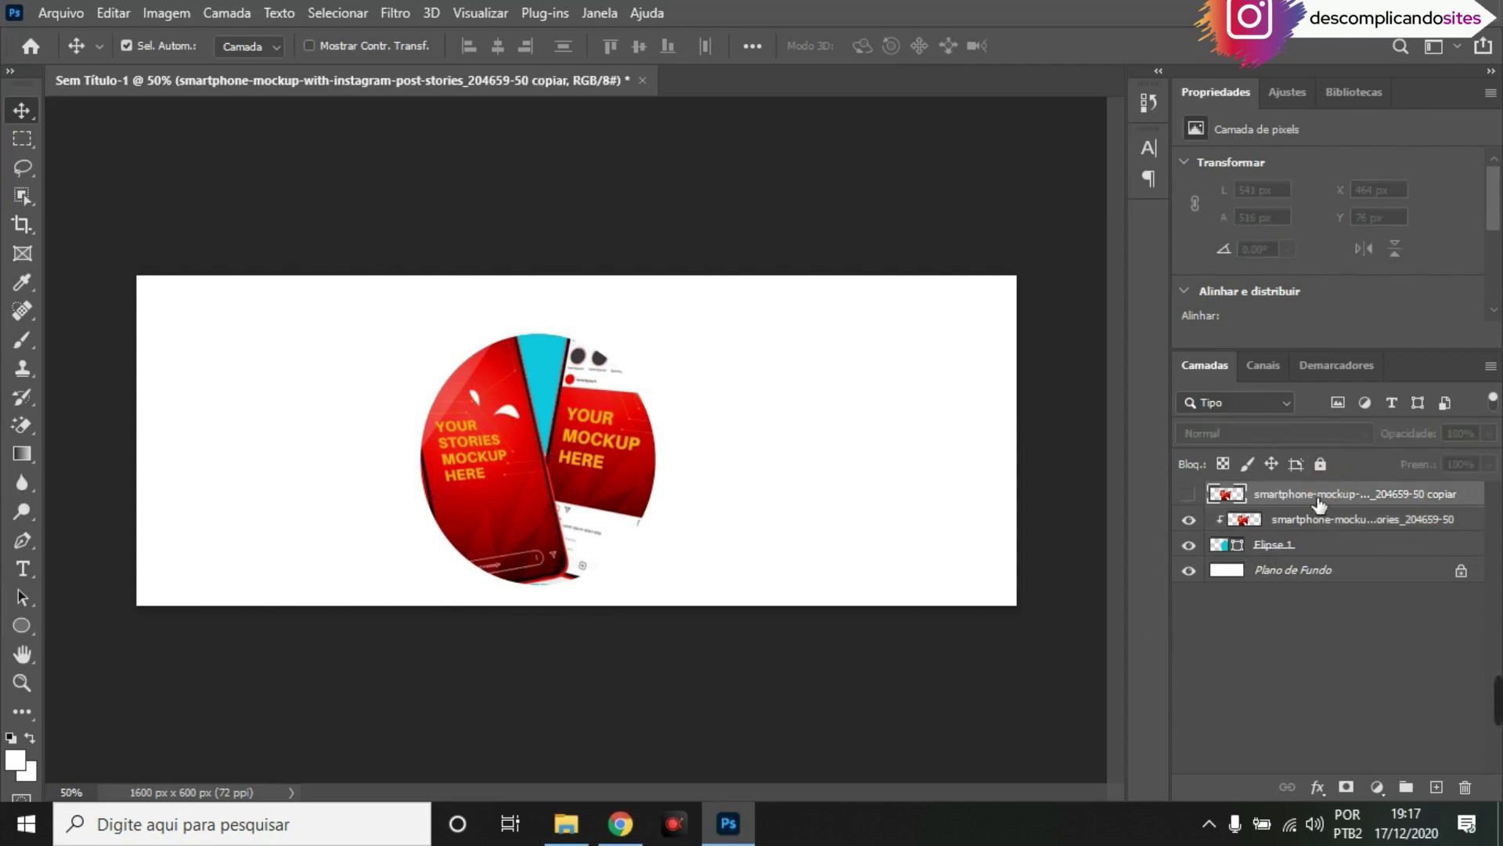
pyautogui.click(1190, 495)
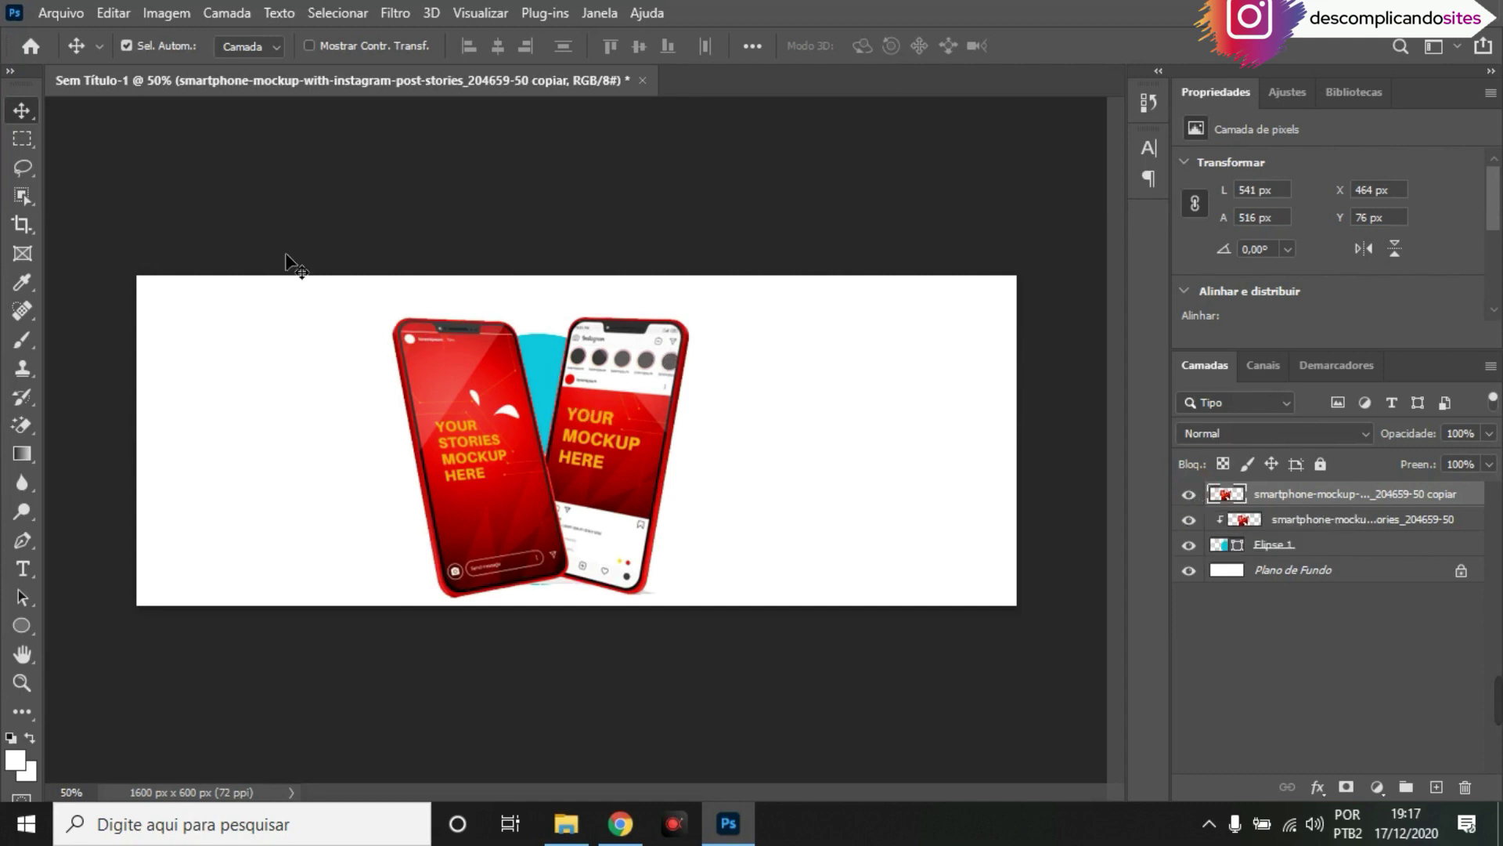
# Delete the lower area of the phone copy with a rectangular selection, then deselect and select the circle layer
pyautogui.click(23, 140)
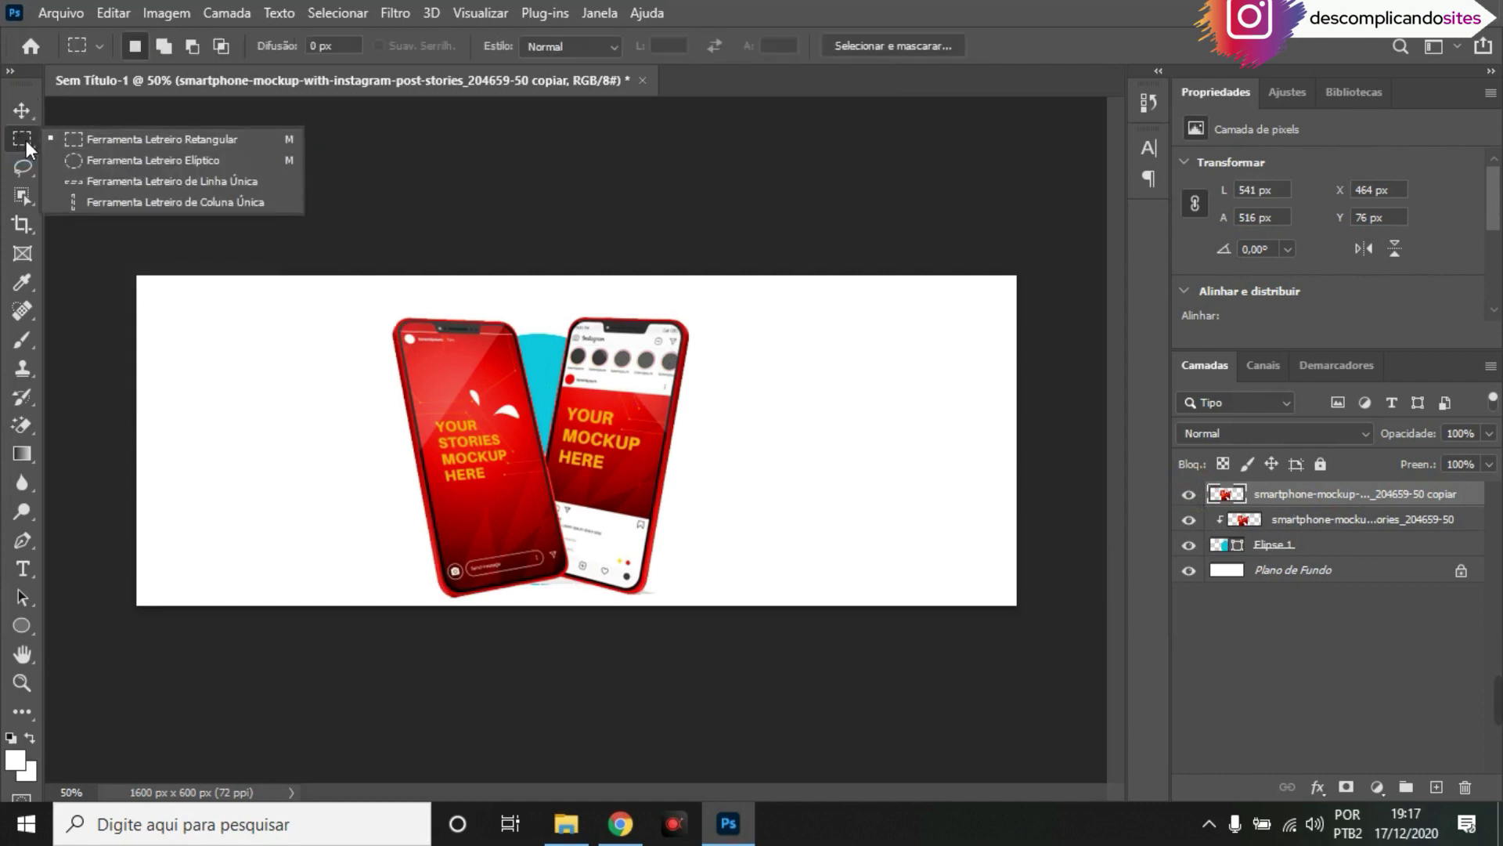
pyautogui.click(132, 144)
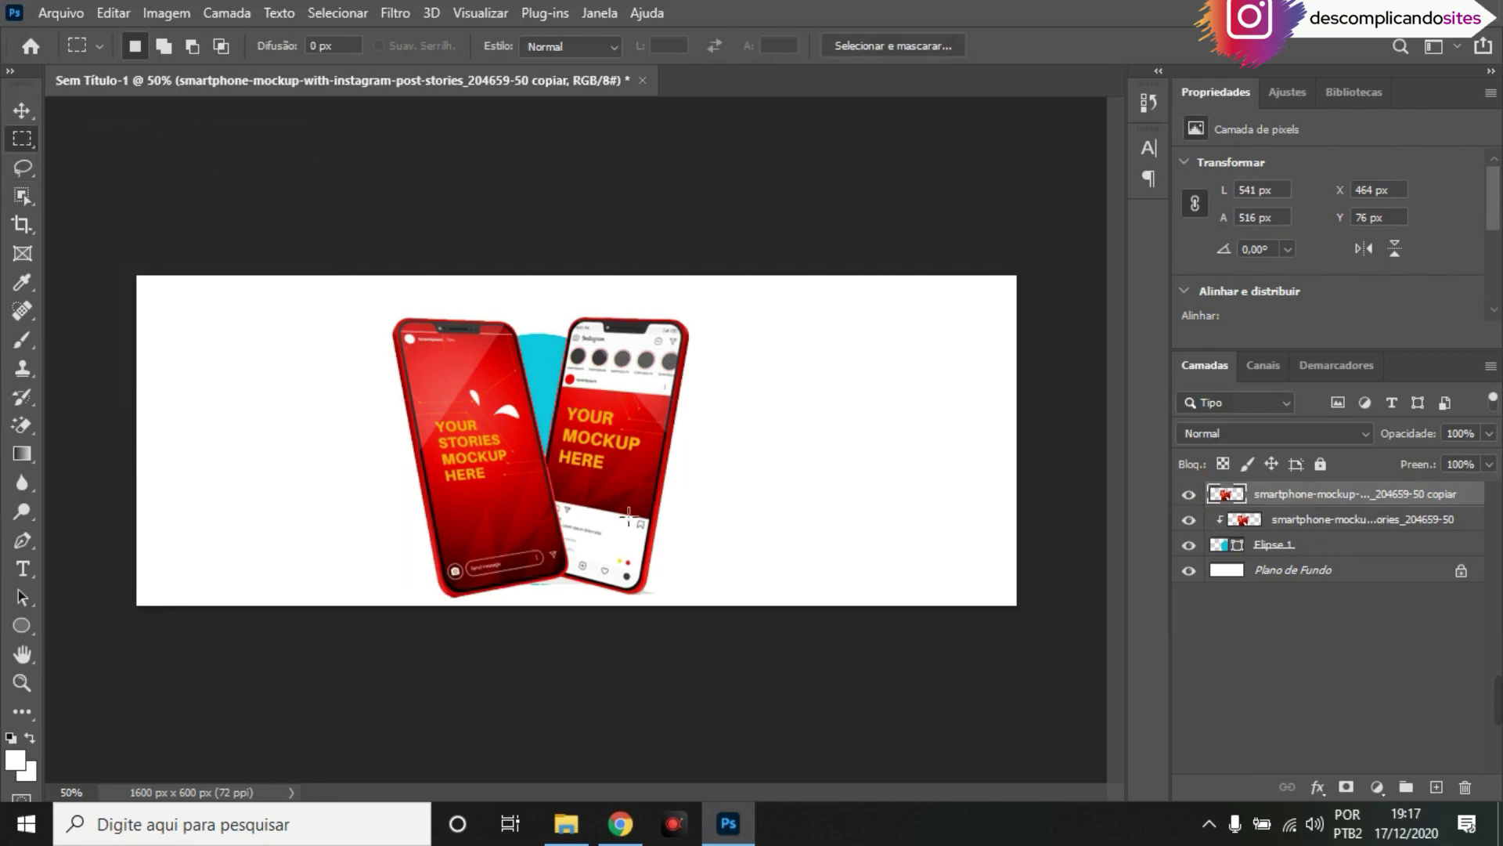
pyautogui.moveTo(703, 606); pyautogui.dragTo(366, 432)
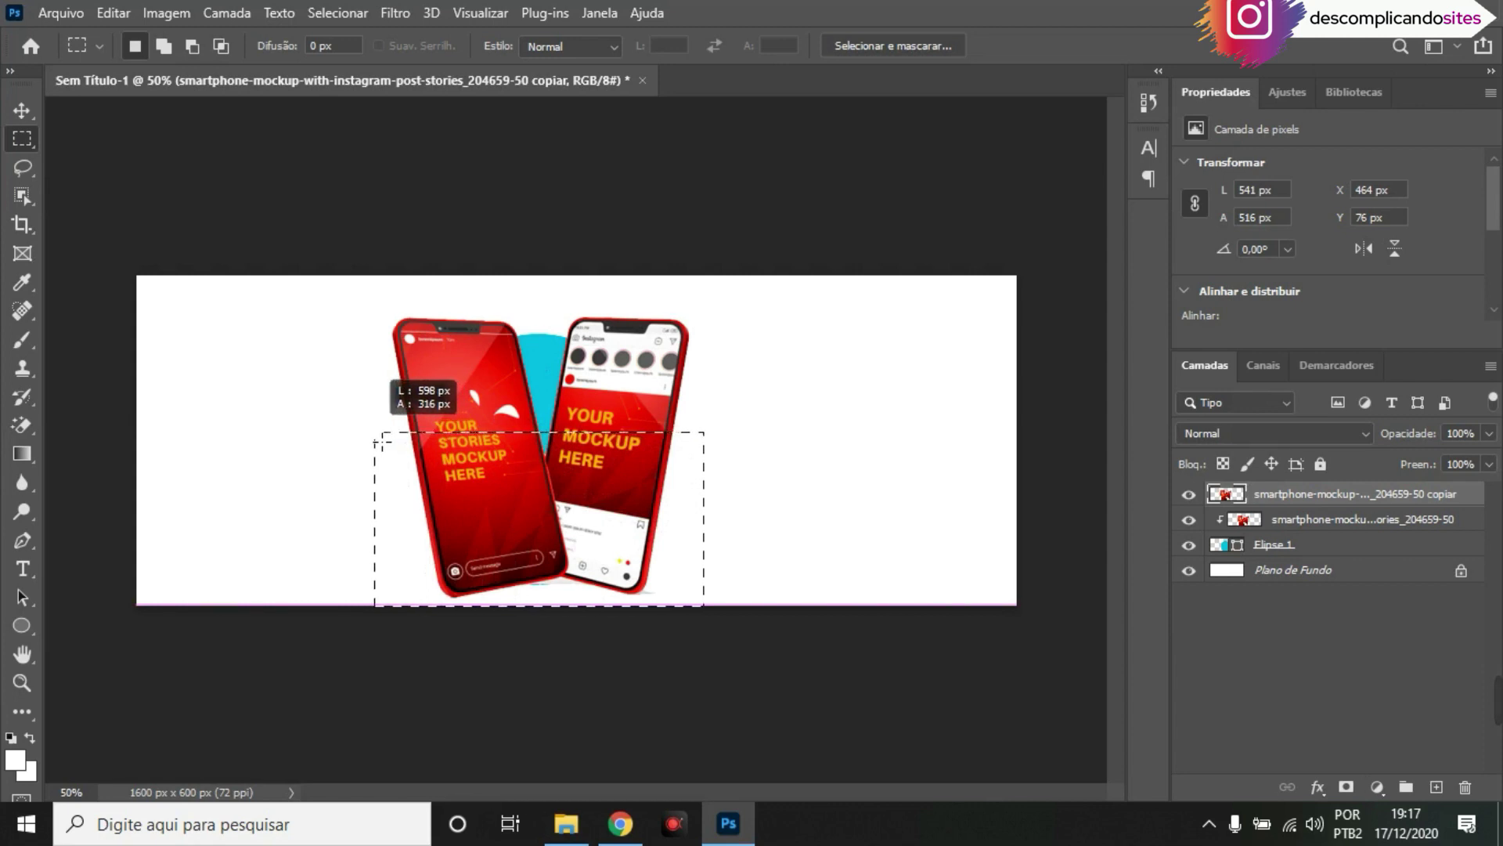
pyautogui.press('Delete')
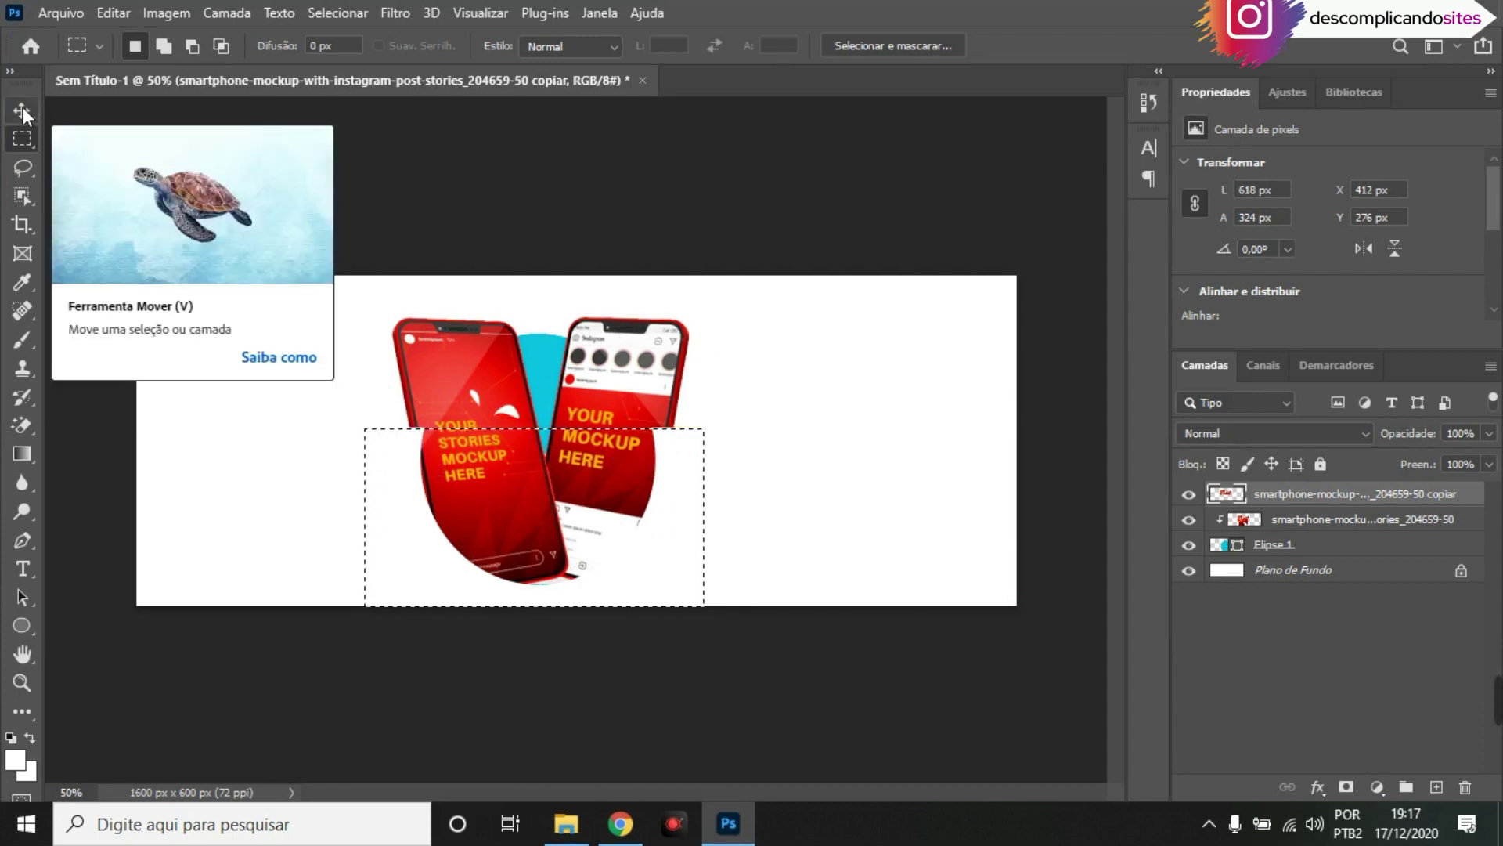
pyautogui.rightClick(533, 492)
pyautogui.click(653, 89)
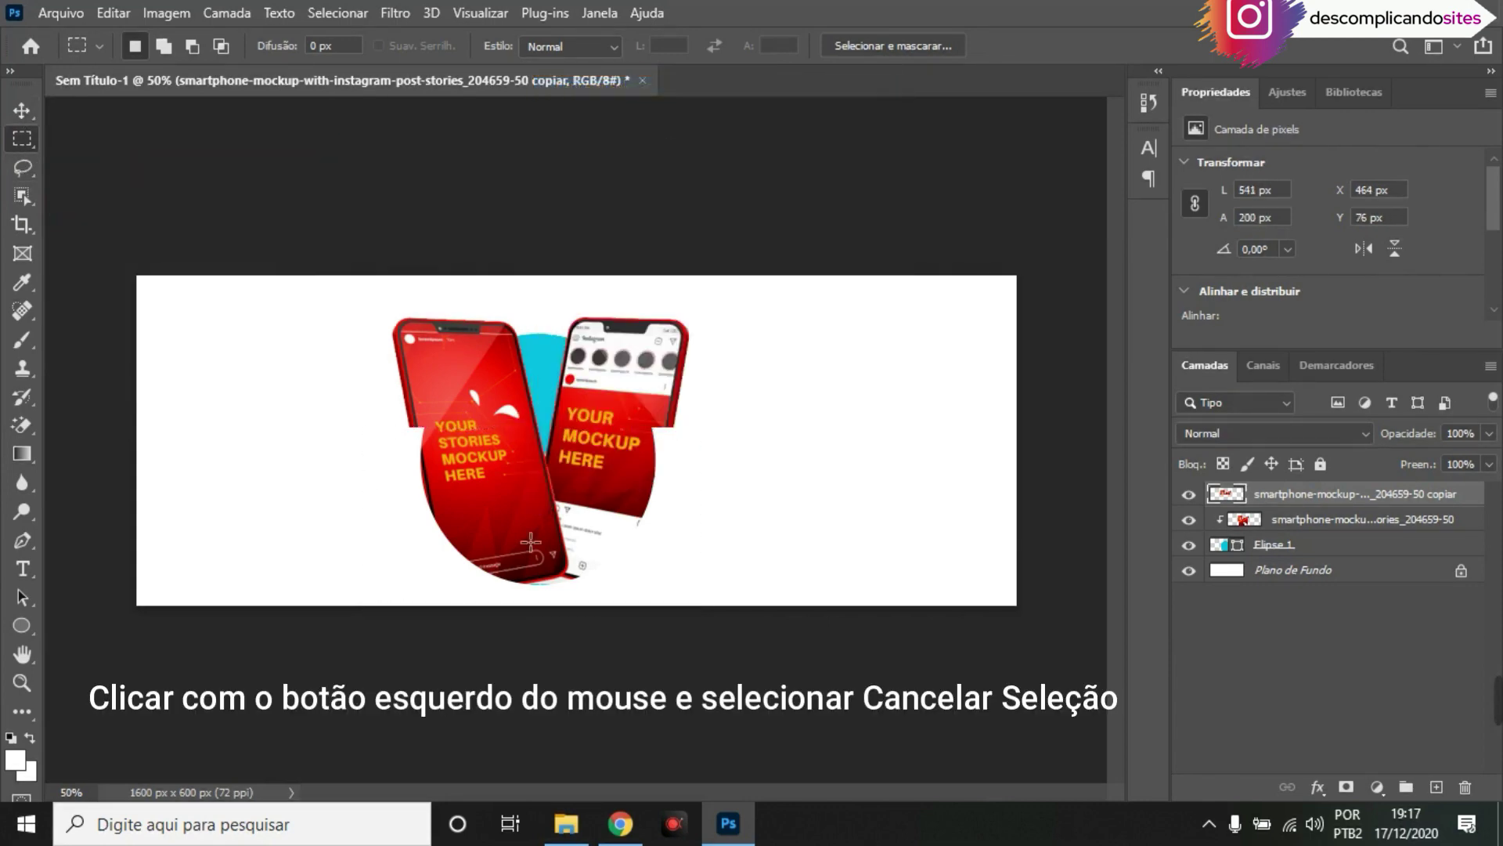
pyautogui.click(1322, 545)
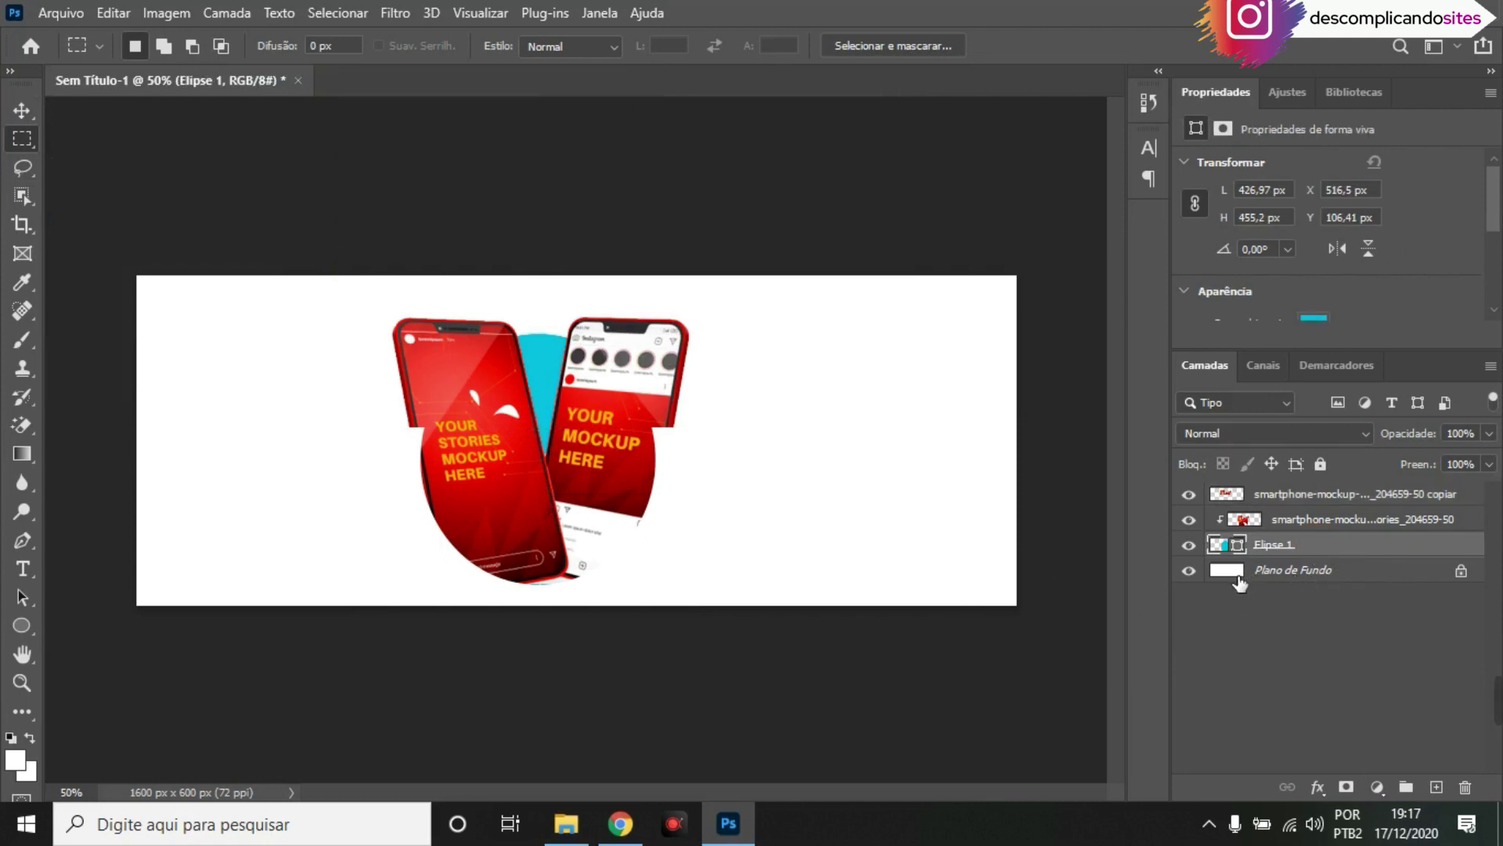
# Enlarge the blue circle to about 116%, then undo the enlargement
pyautogui.hotkey('ctrl', 't')
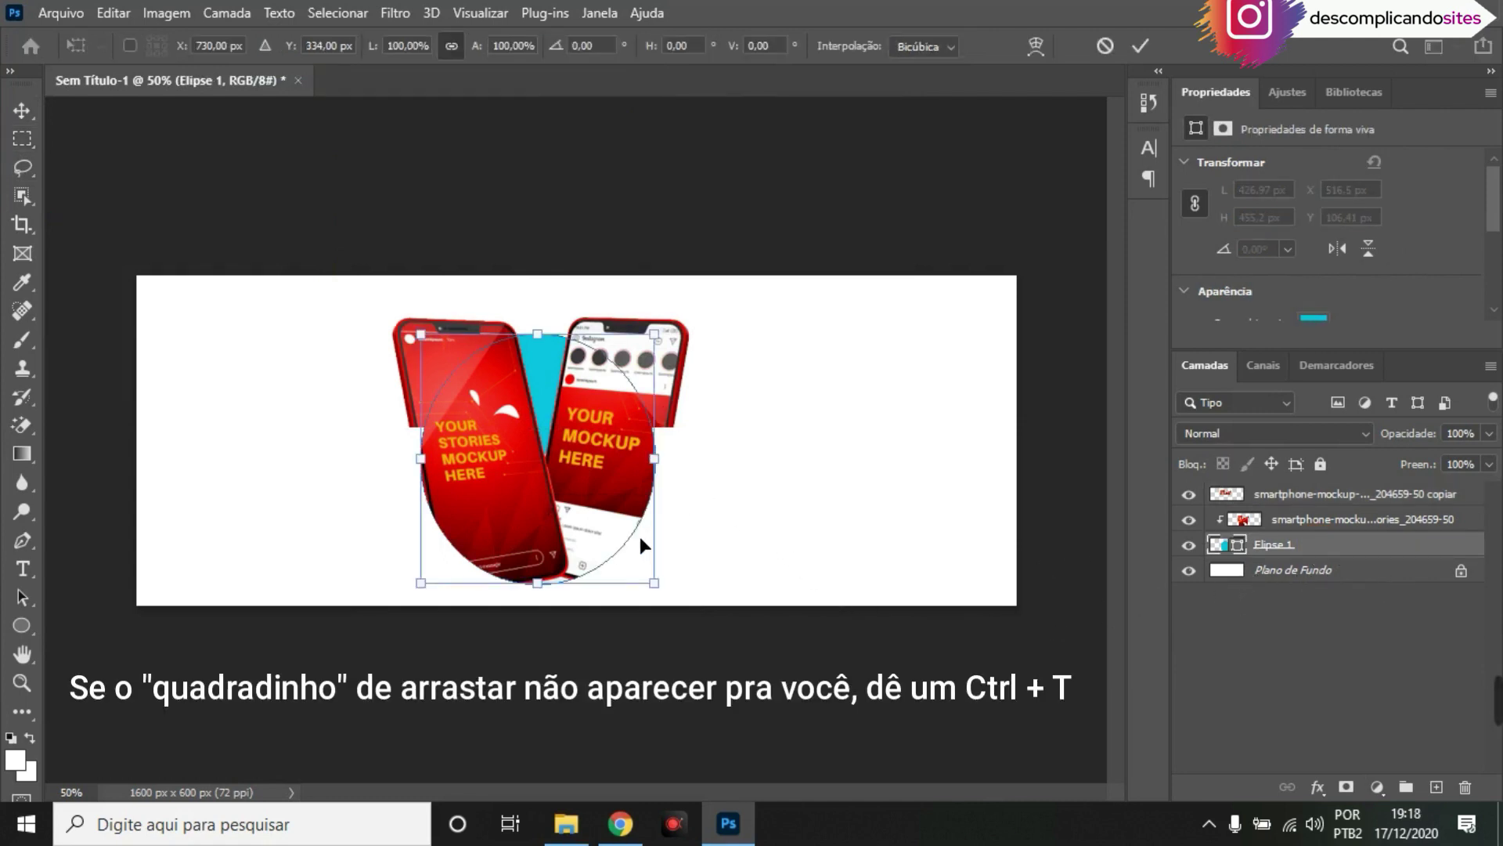
pyautogui.moveTo(666, 597); pyautogui.dragTo(691, 610)
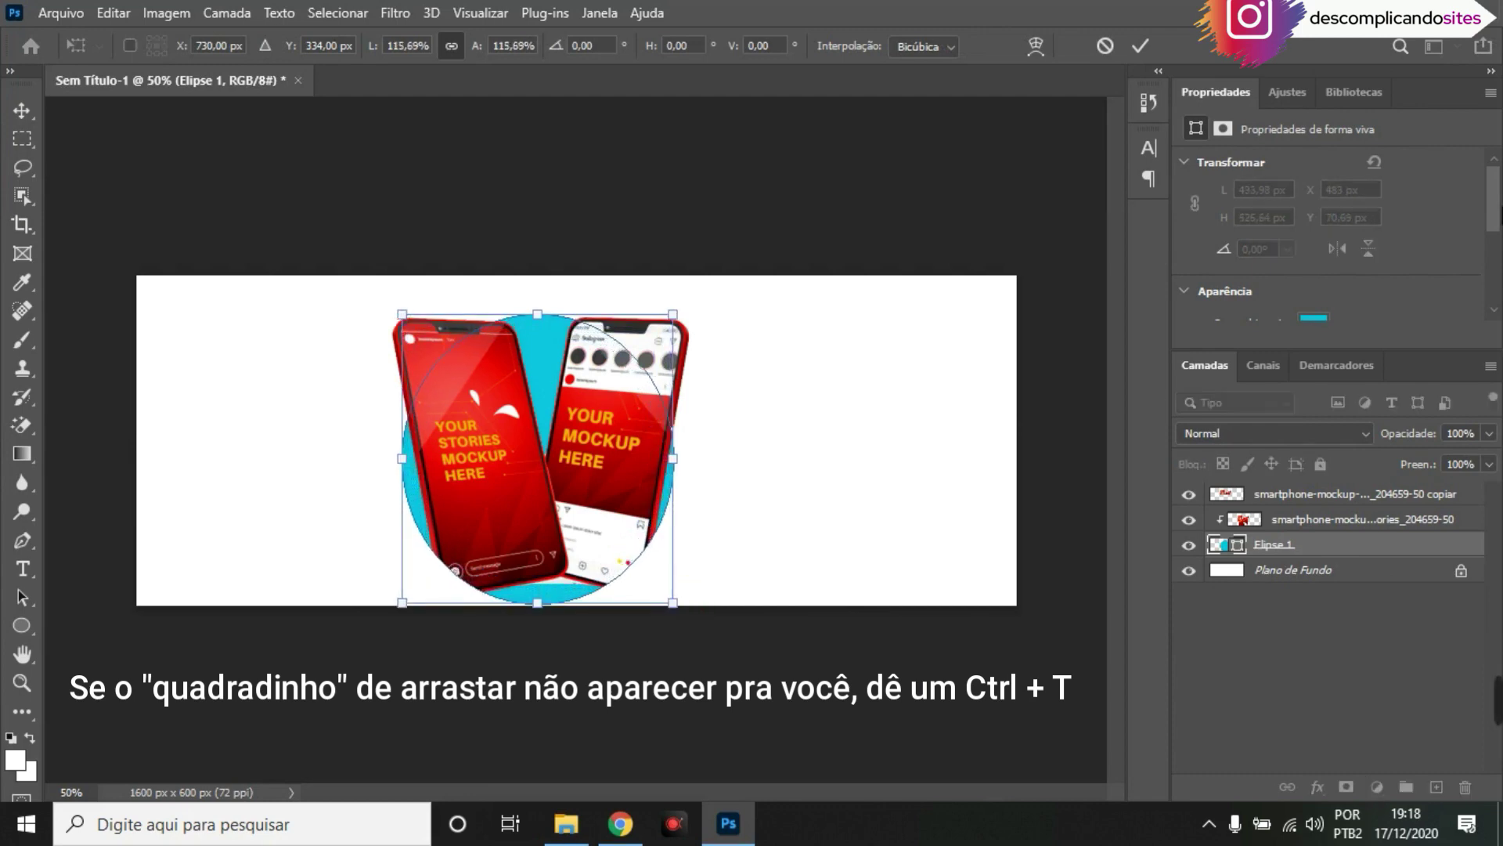
pyautogui.click(23, 102)
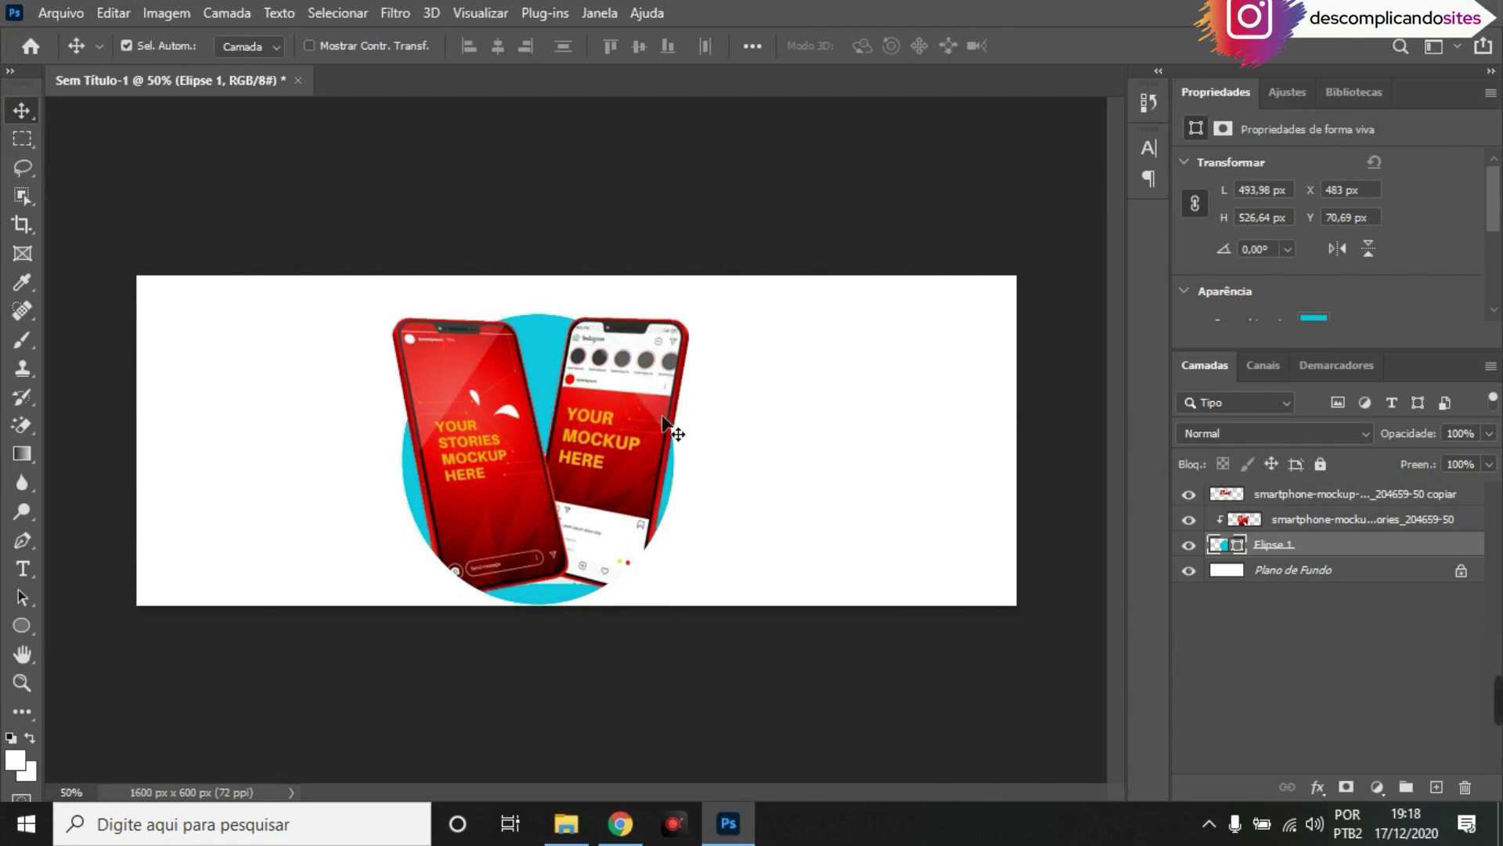
pyautogui.hotkey('ctrl', 'z')
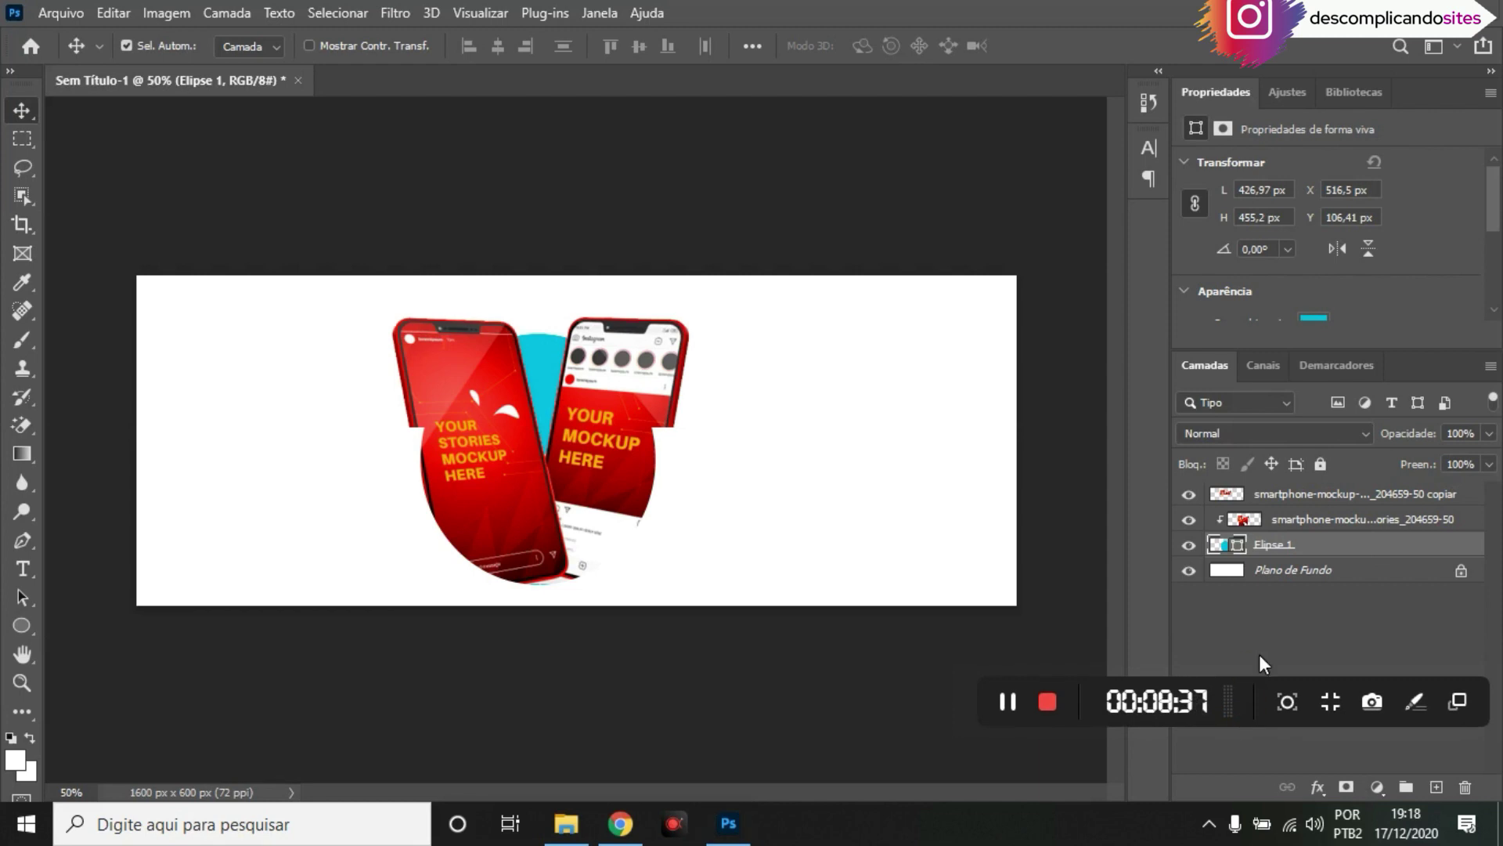
# Shrink both phone layers together to about 82%
pyautogui.click(1331, 519)
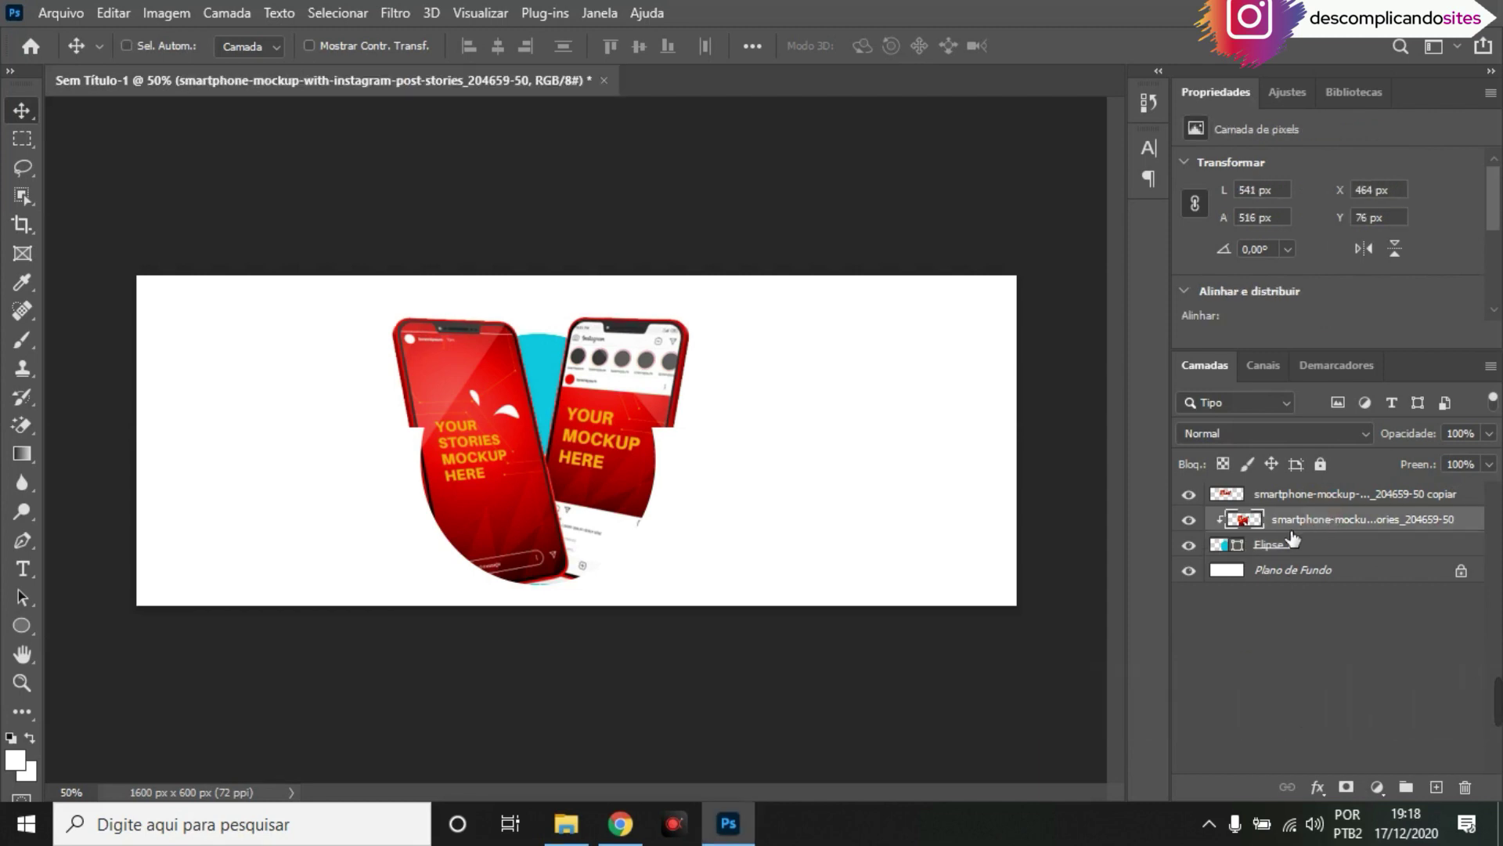
pyautogui.keyDown('ctrl'); pyautogui.click(1309, 500); pyautogui.keyUp('ctrl')
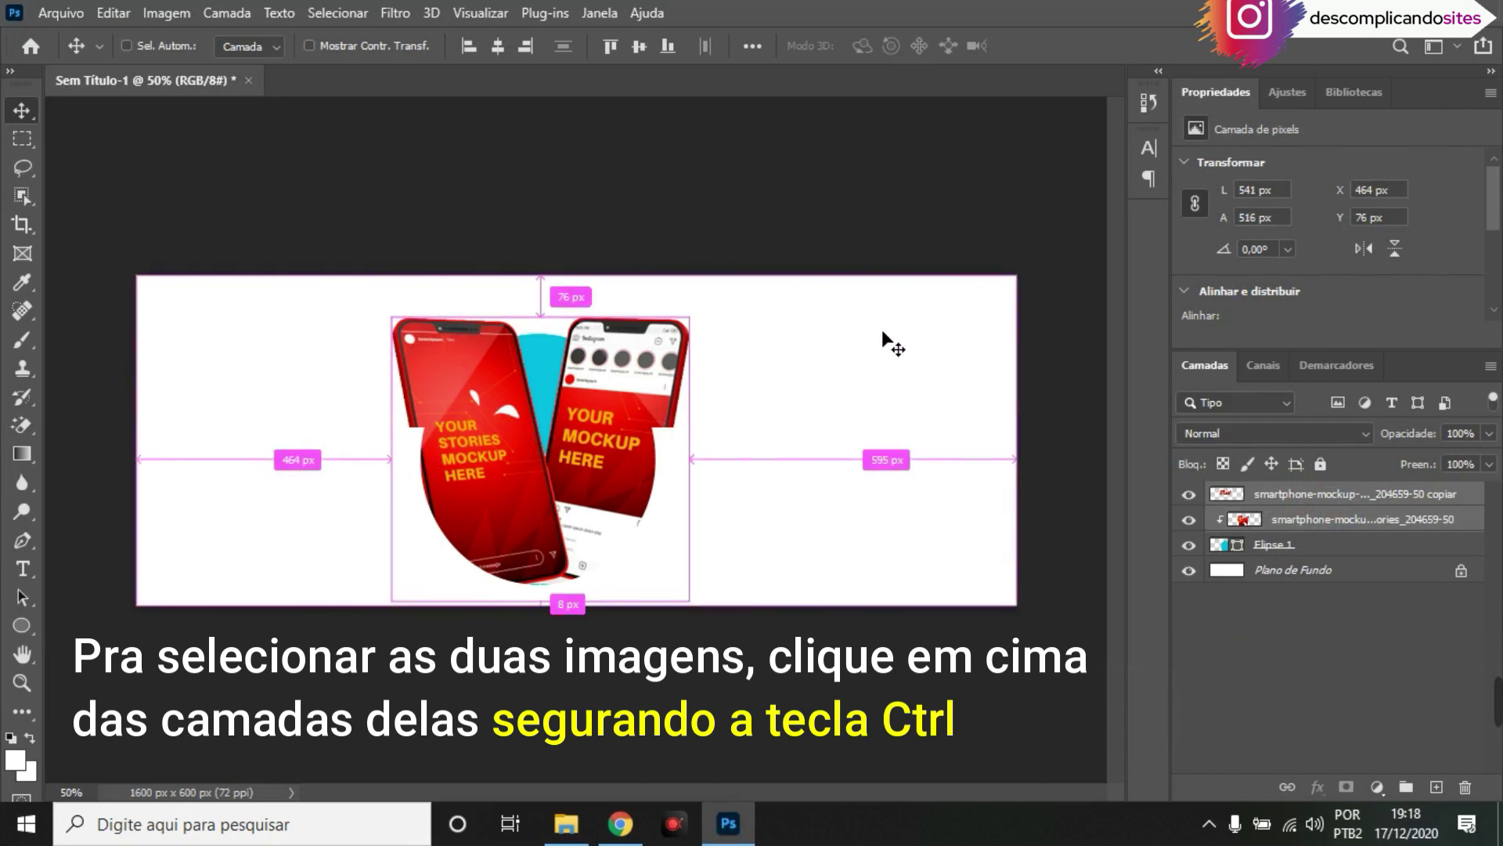
pyautogui.hotkey('ctrl', 't')
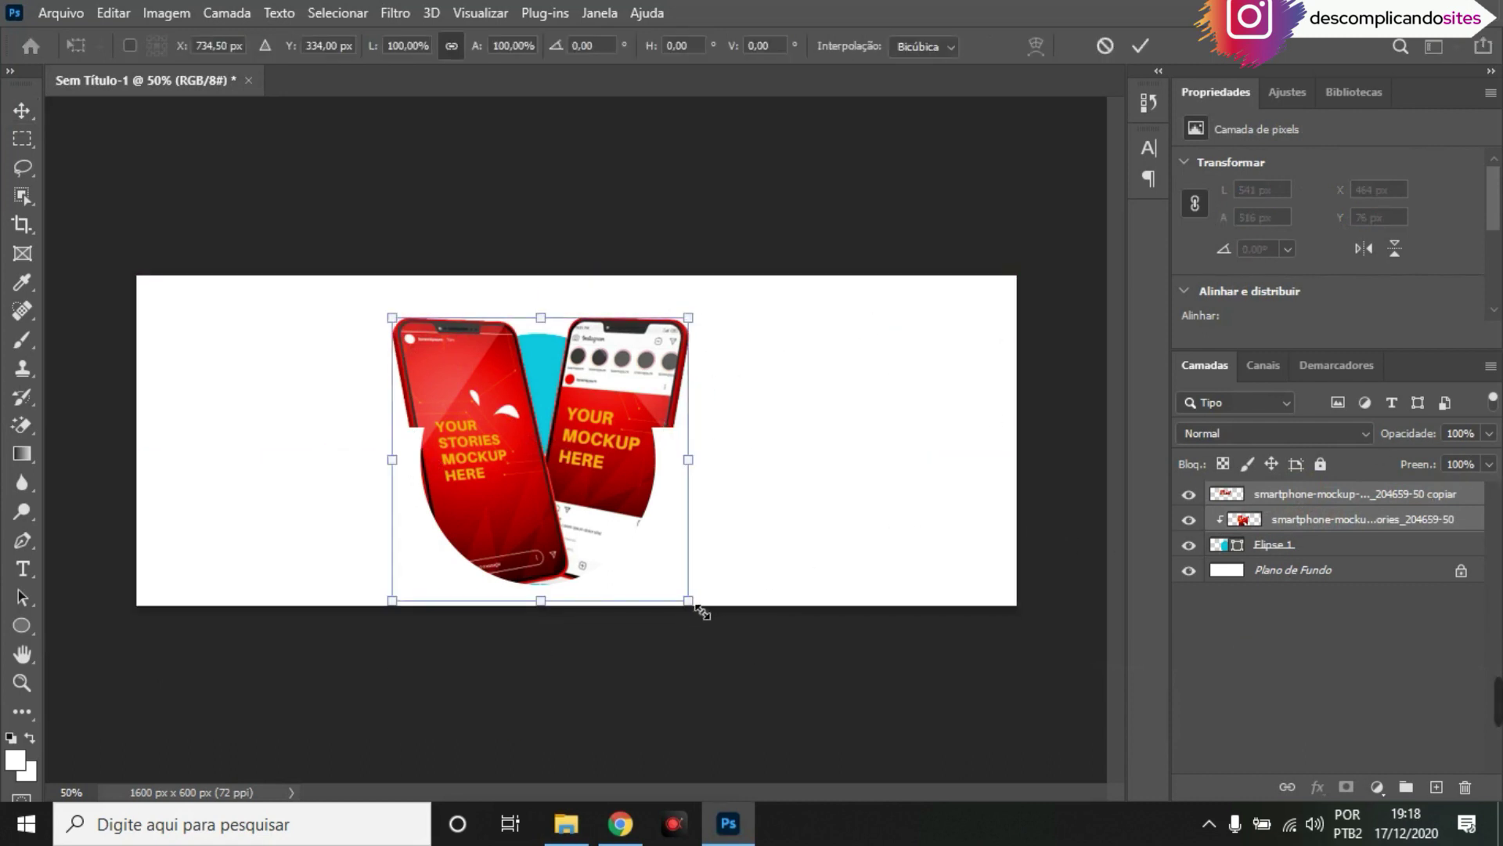
pyautogui.moveTo(702, 612); pyautogui.dragTo(681, 594)
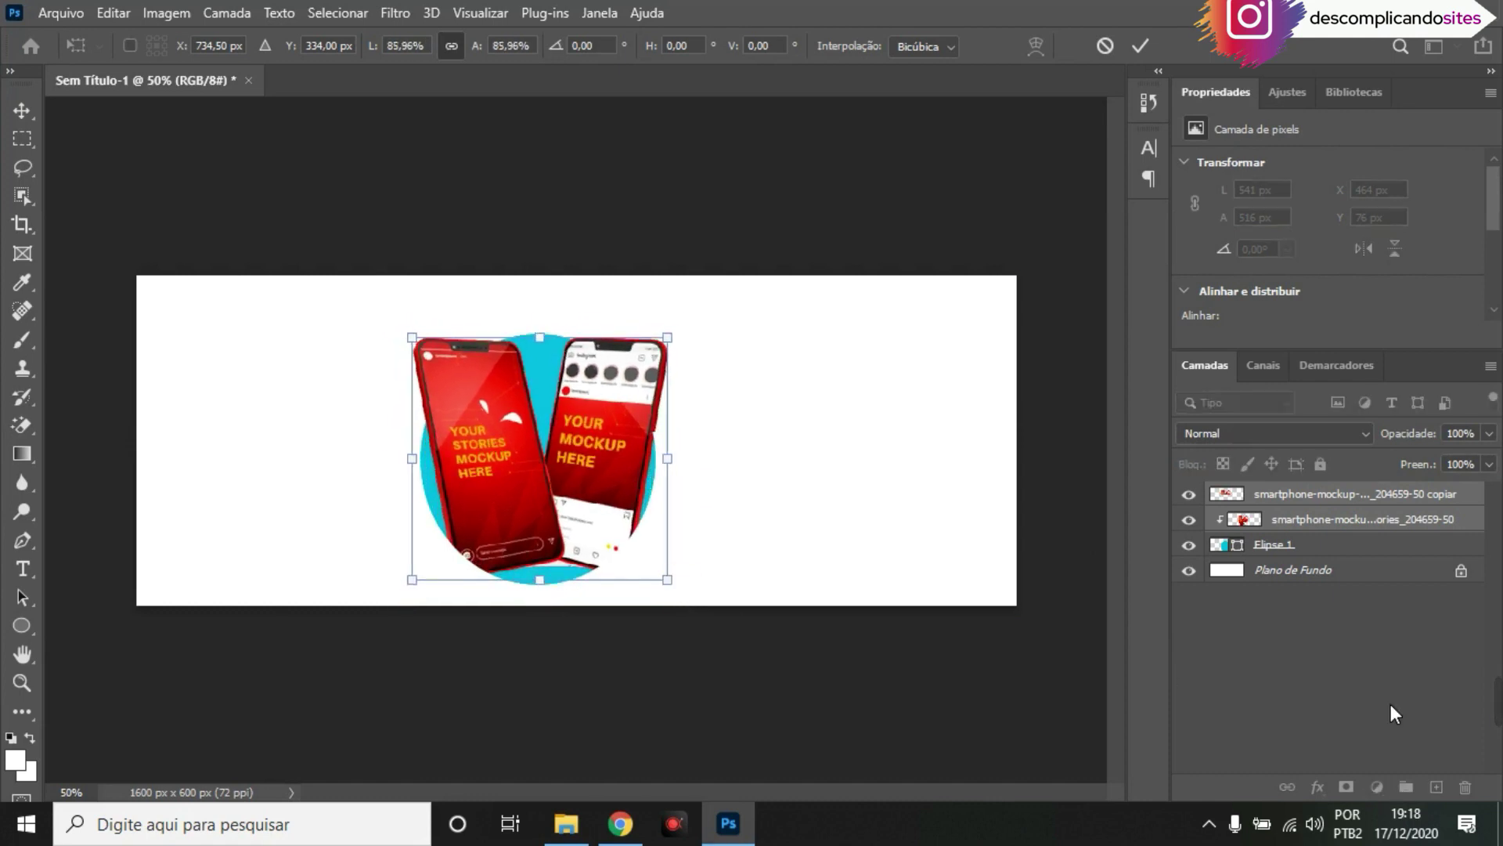
pyautogui.moveTo(673, 591); pyautogui.dragTo(667, 583)
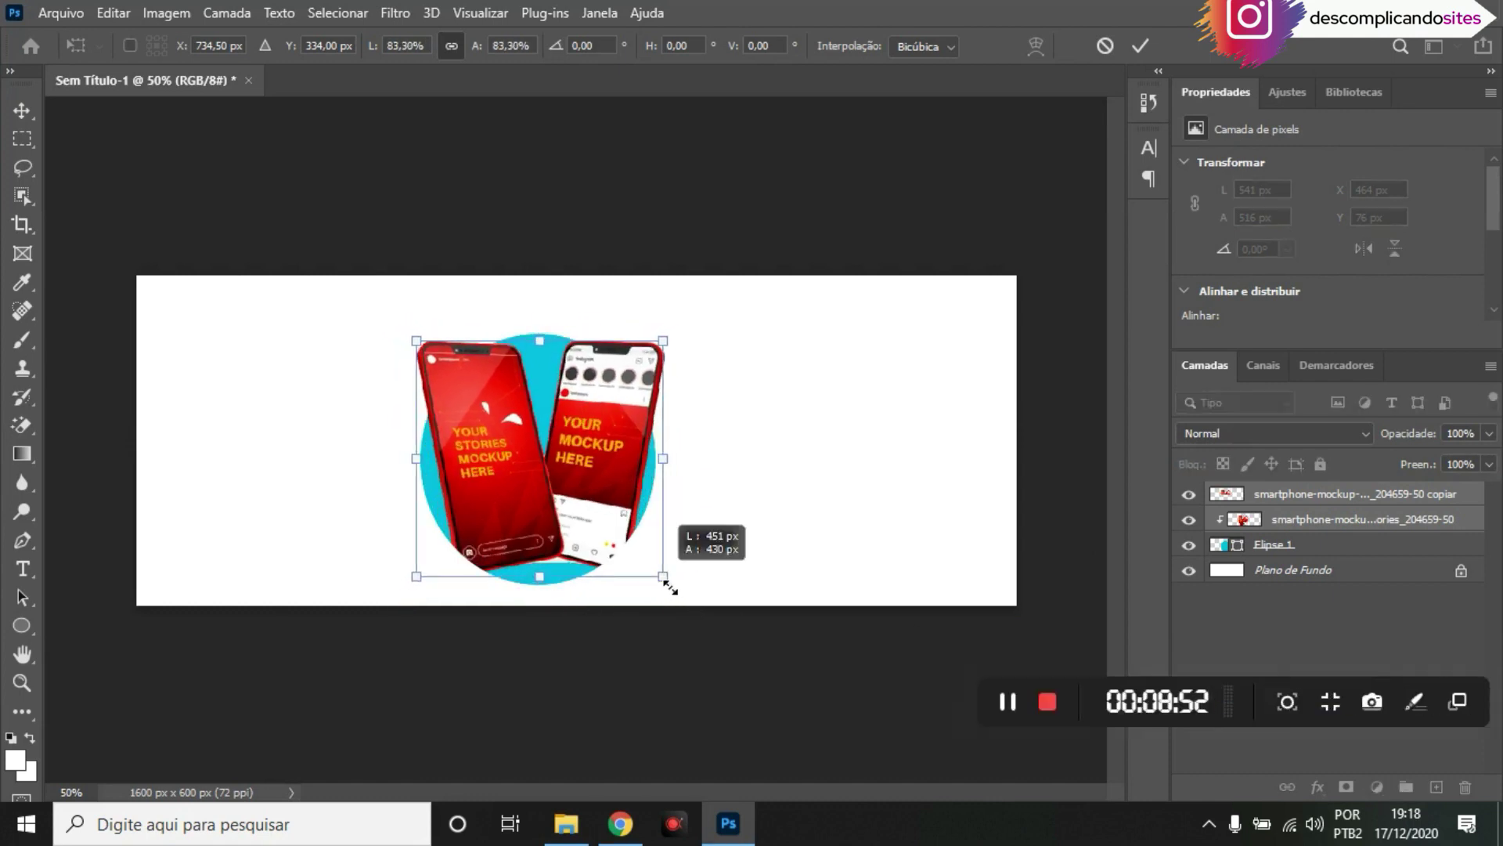
pyautogui.click(21, 114)
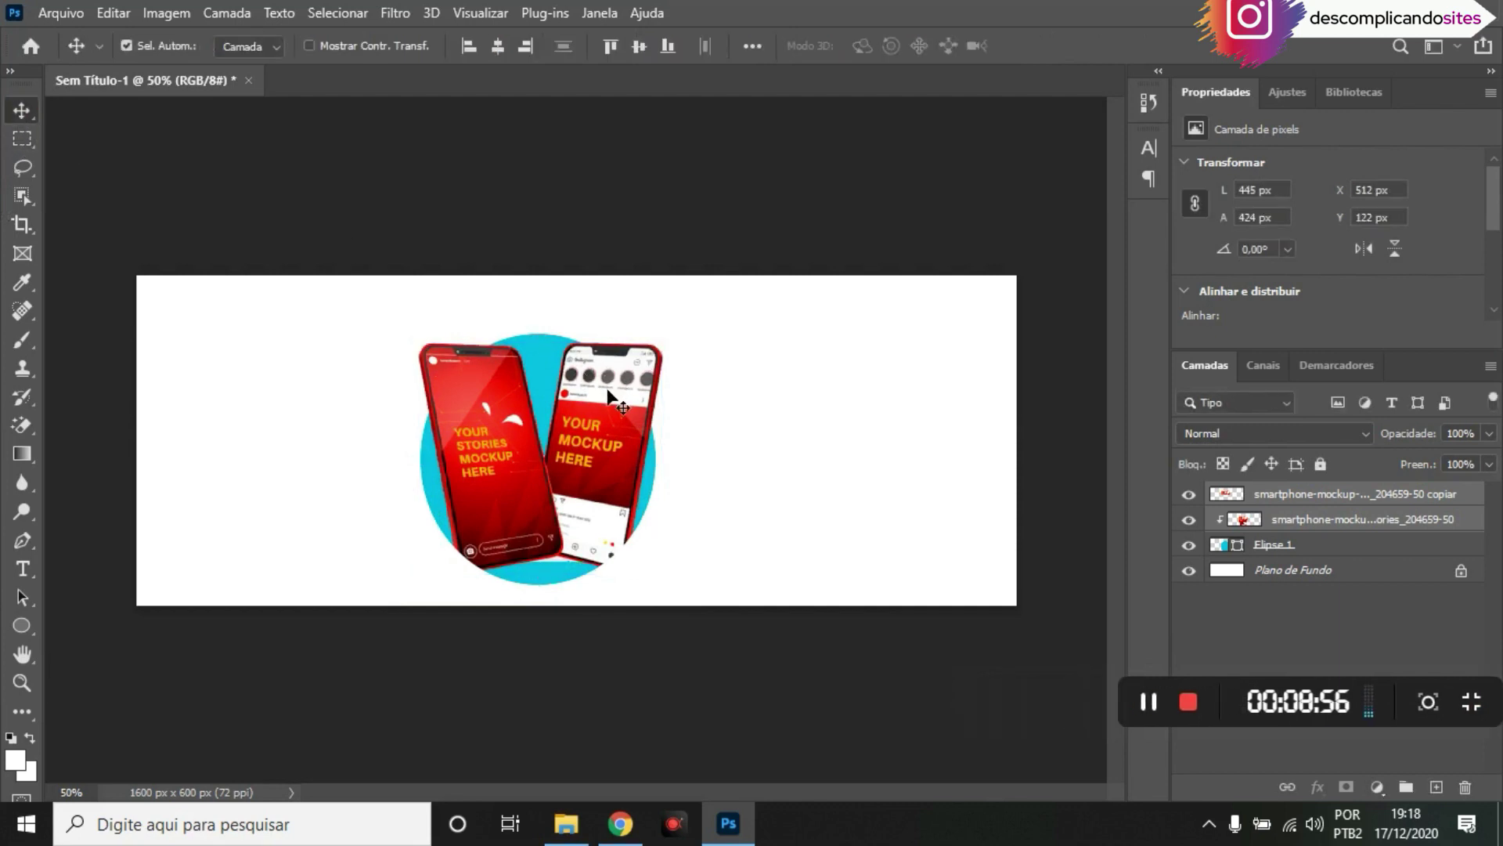
# Nudge the phones down and reposition them centred over the cyan circle
pyautogui.press('Down')
pyautogui.press('Down')
pyautogui.press('Down')
pyautogui.press('Down')
pyautogui.press('Down')
pyautogui.press('Down')
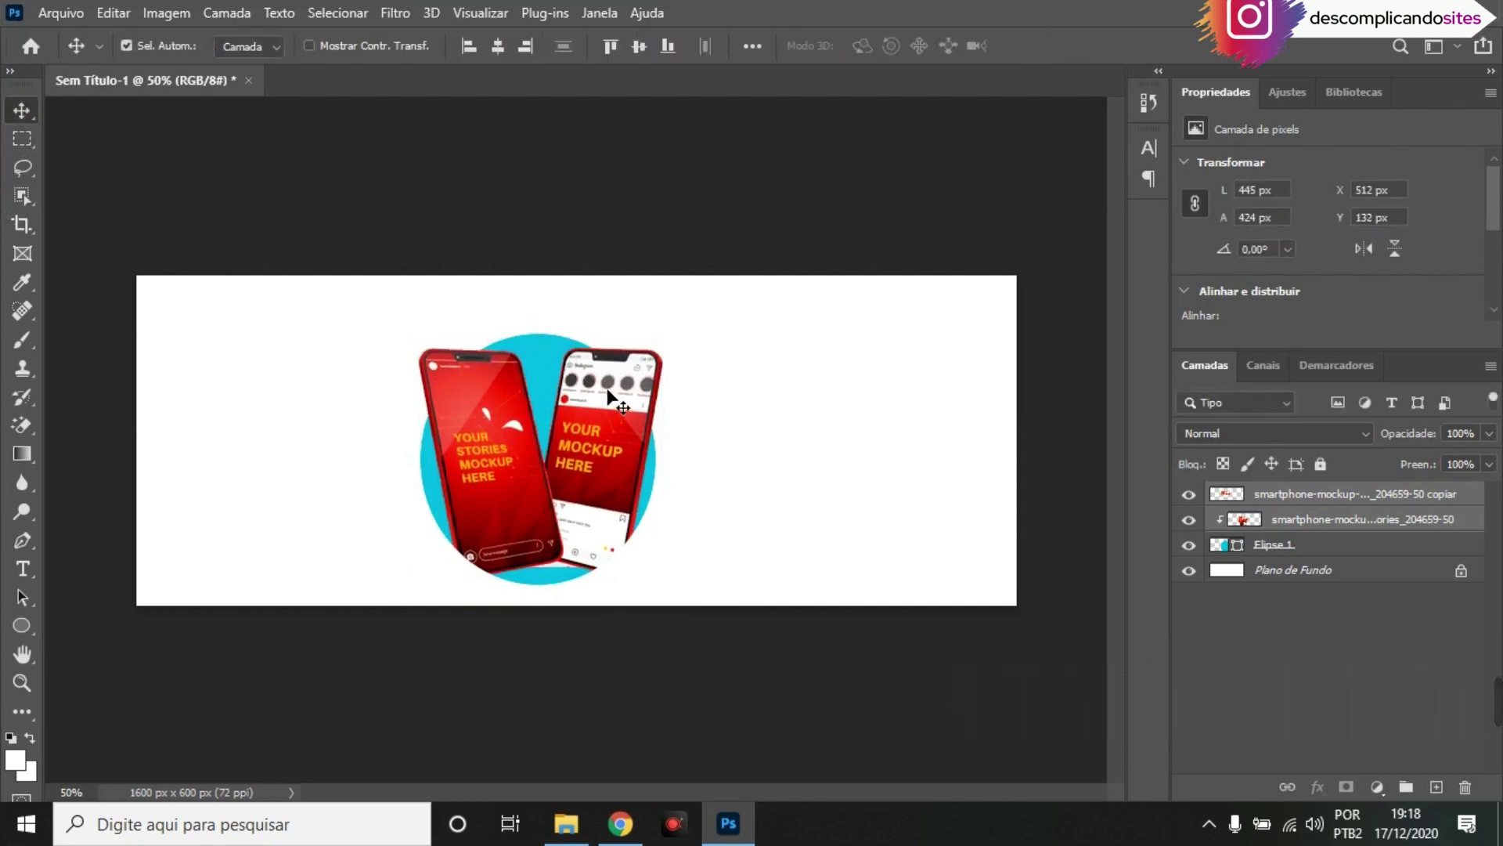
pyautogui.press('Down')
pyautogui.press('Down')
pyautogui.press('Down')
pyautogui.press('Down')
pyautogui.press('Down')
pyautogui.press('Down')
pyautogui.press('Down')
pyautogui.press('Down')
pyautogui.press('Down')
pyautogui.press('Down')
pyautogui.press('Down')
pyautogui.press('Down')
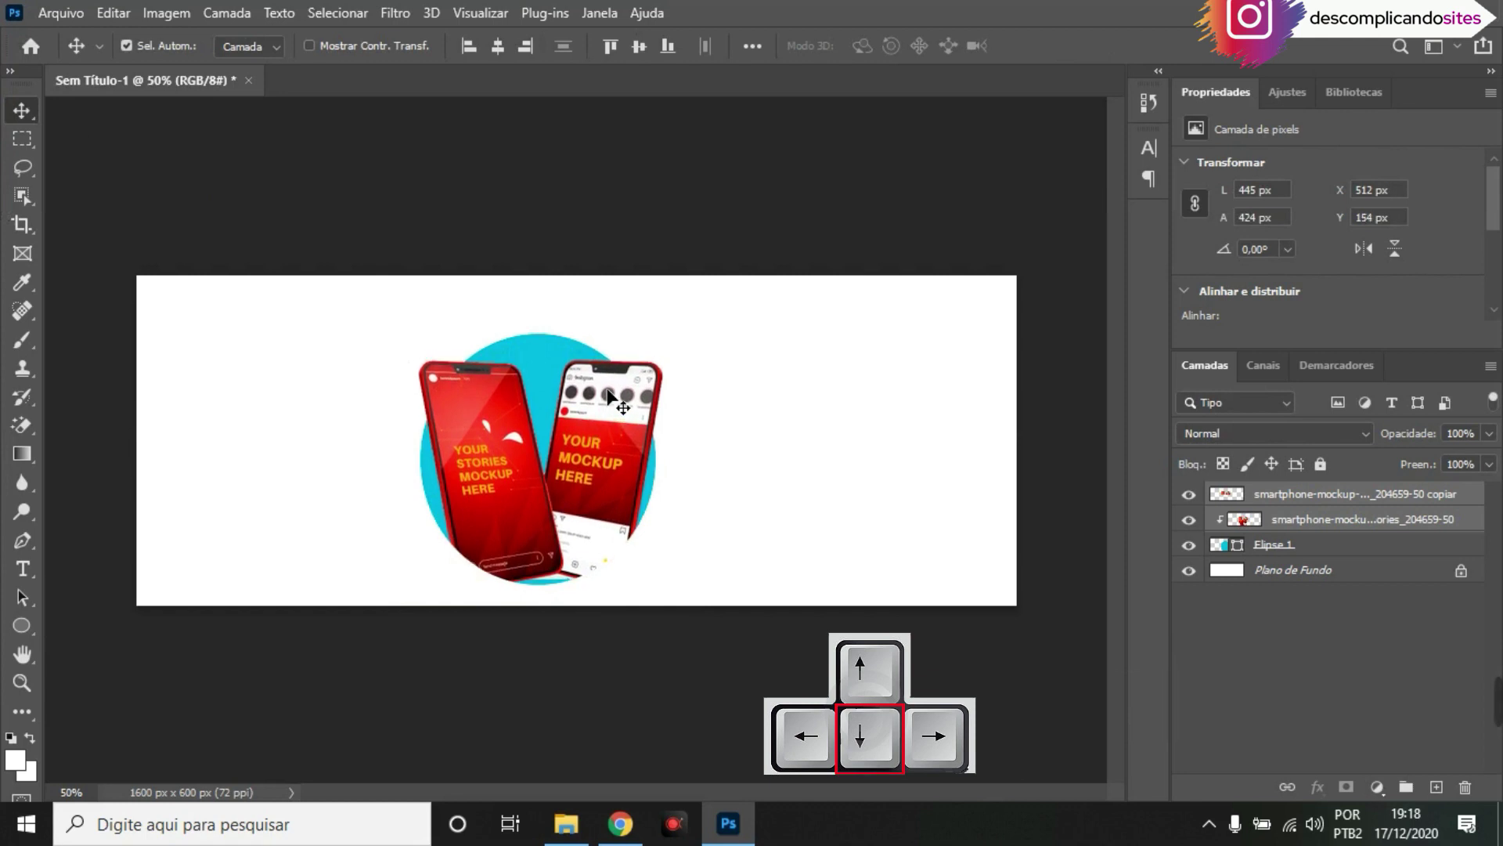
pyautogui.press('Down')
pyautogui.press('Down')
pyautogui.press('Down')
pyautogui.press('Down')
pyautogui.press('Down')
pyautogui.press('Down')
pyautogui.press('Down')
pyautogui.press('Down')
pyautogui.press('Down')
pyautogui.press('Down')
pyautogui.press('Down')
pyautogui.press('Down')
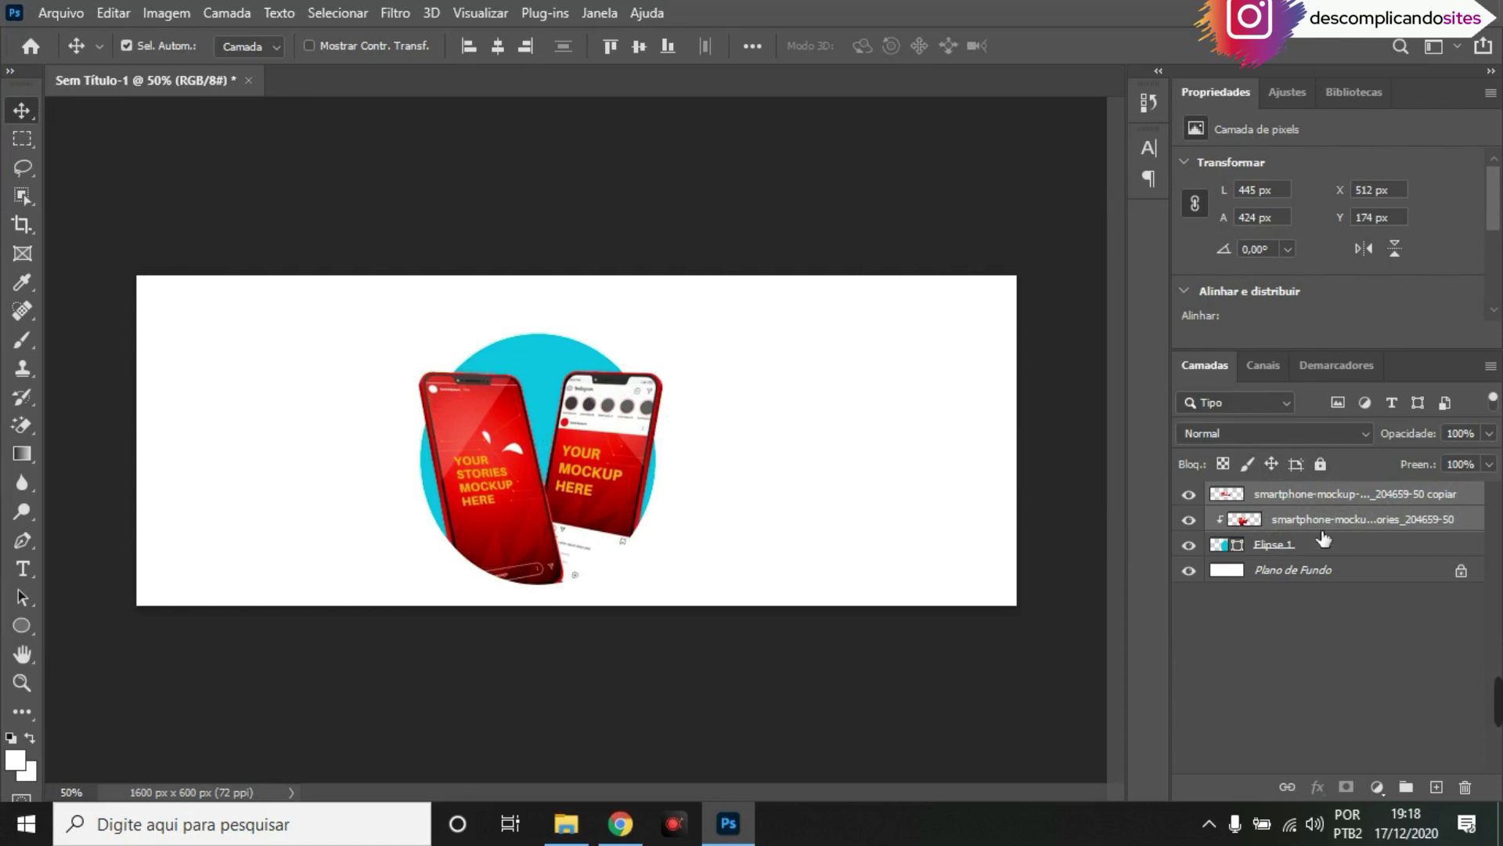
pyautogui.hotkey('ctrl', 't')
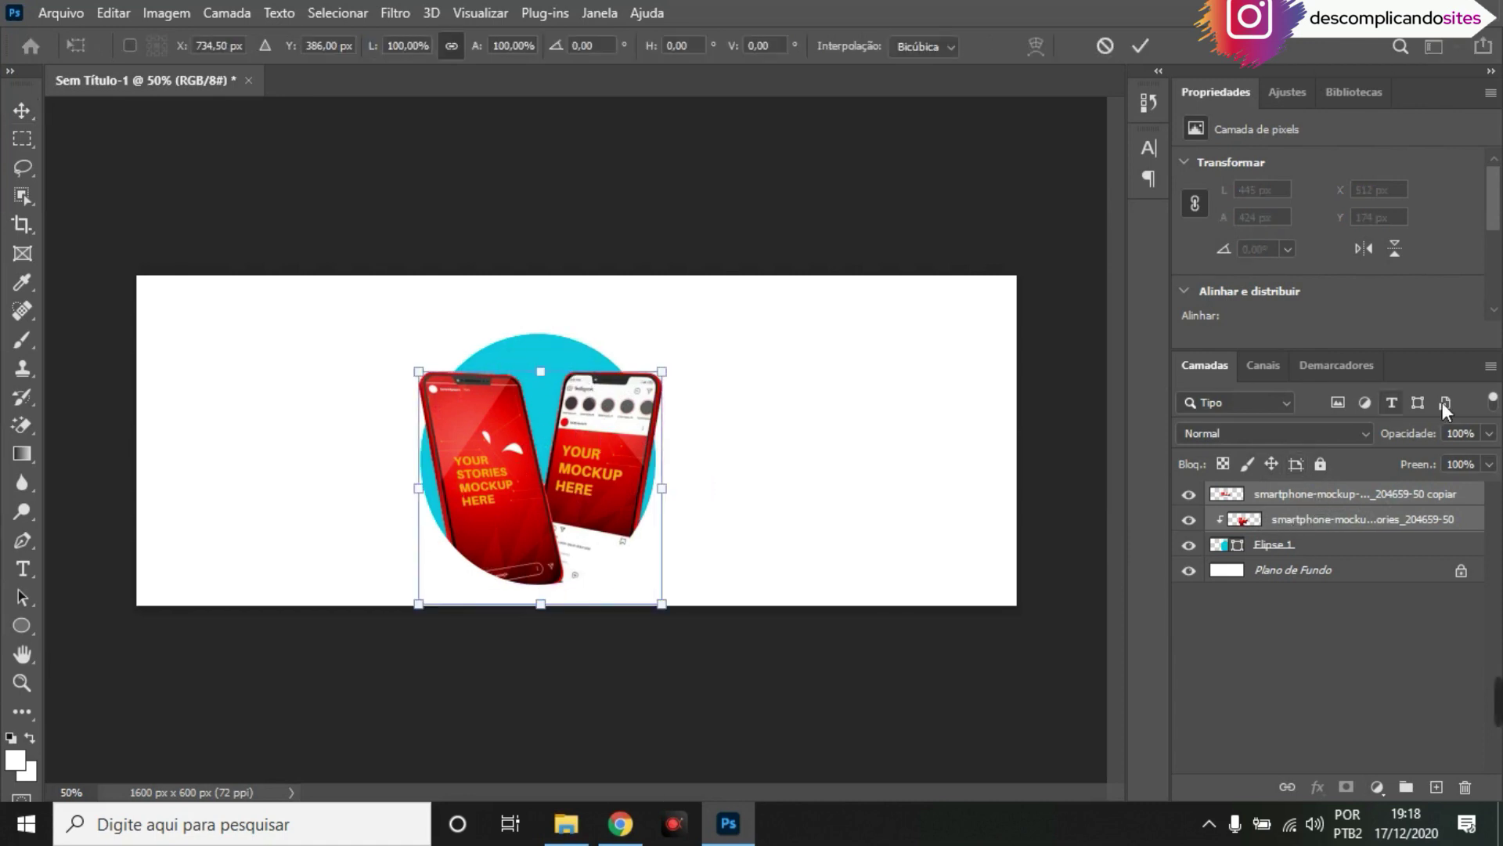
pyautogui.moveTo(603, 434); pyautogui.dragTo(609, 378)
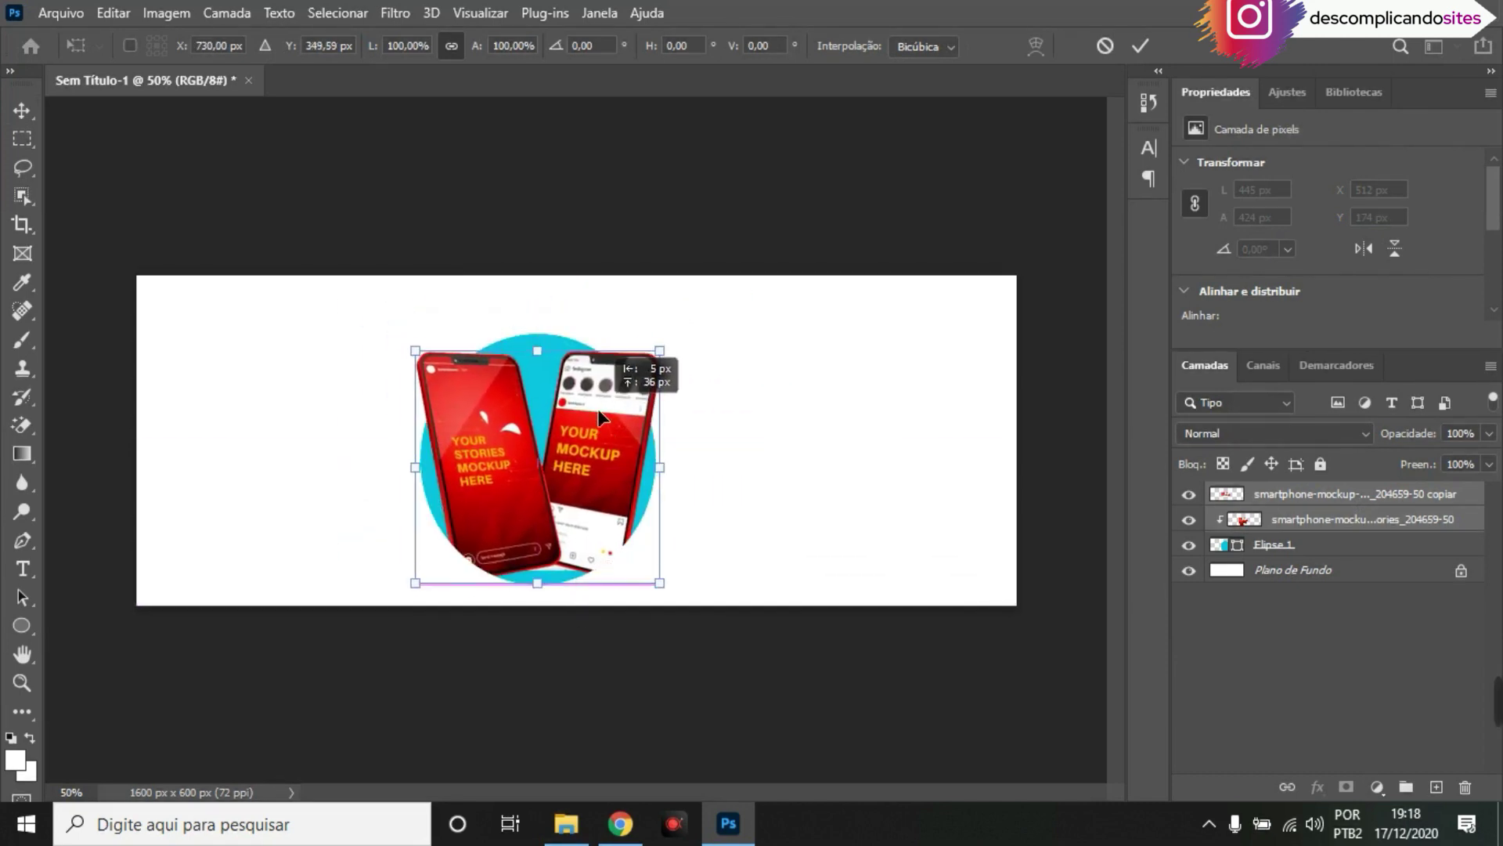
pyautogui.moveTo(609, 378)
pyautogui.mouseDown()
pyautogui.moveTo(349, 375)
pyautogui.moveTo(351, 389)
pyautogui.moveTo(601, 392)
pyautogui.moveTo(597, 350)
pyautogui.moveTo(594, 393)
pyautogui.moveTo(626, 355)
pyautogui.moveTo(600, 409)
pyautogui.mouseUp()
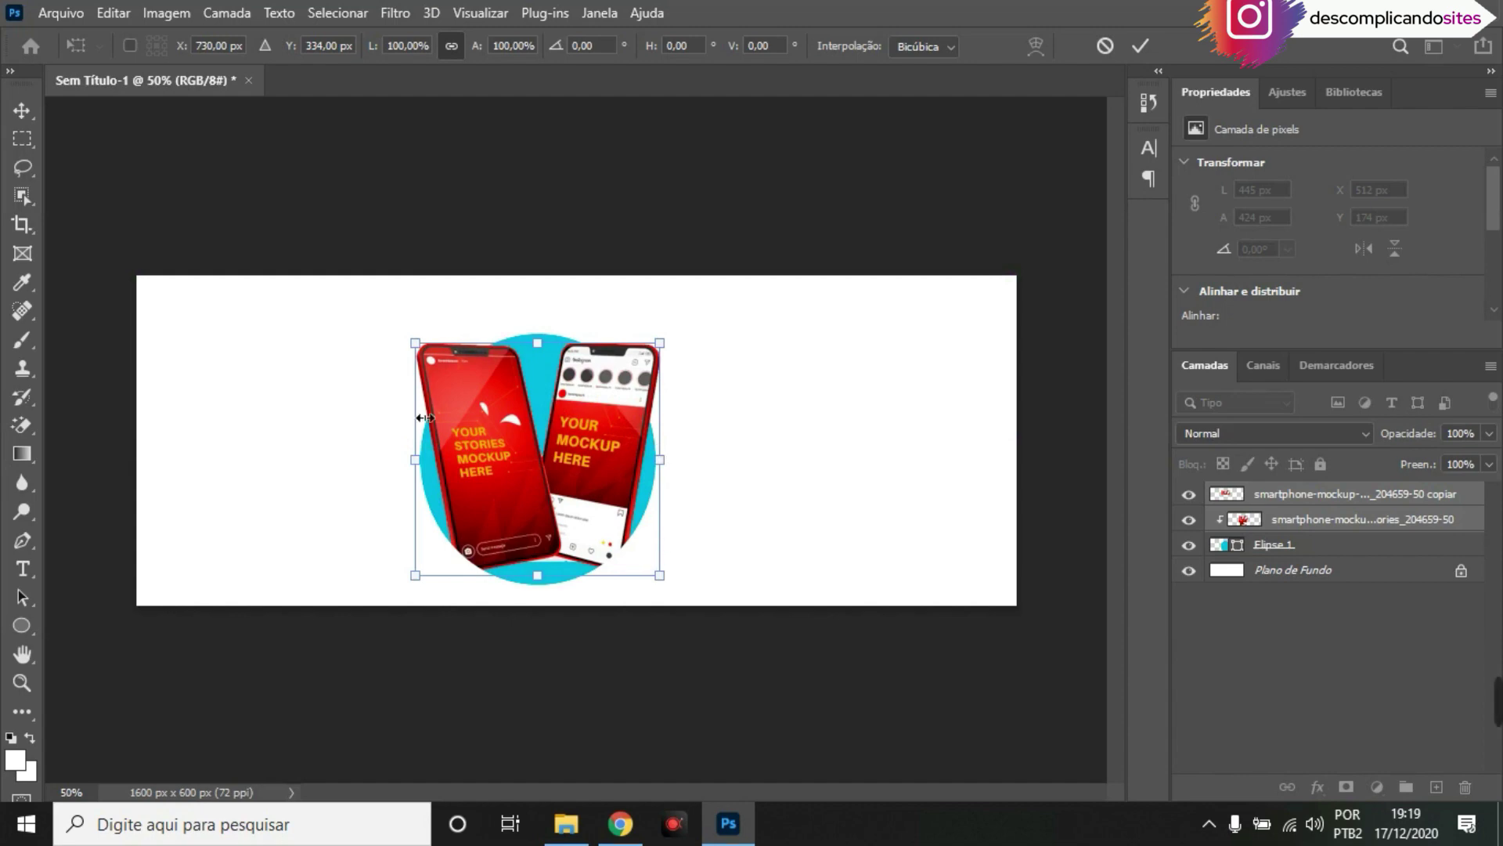
pyautogui.click(14, 148)
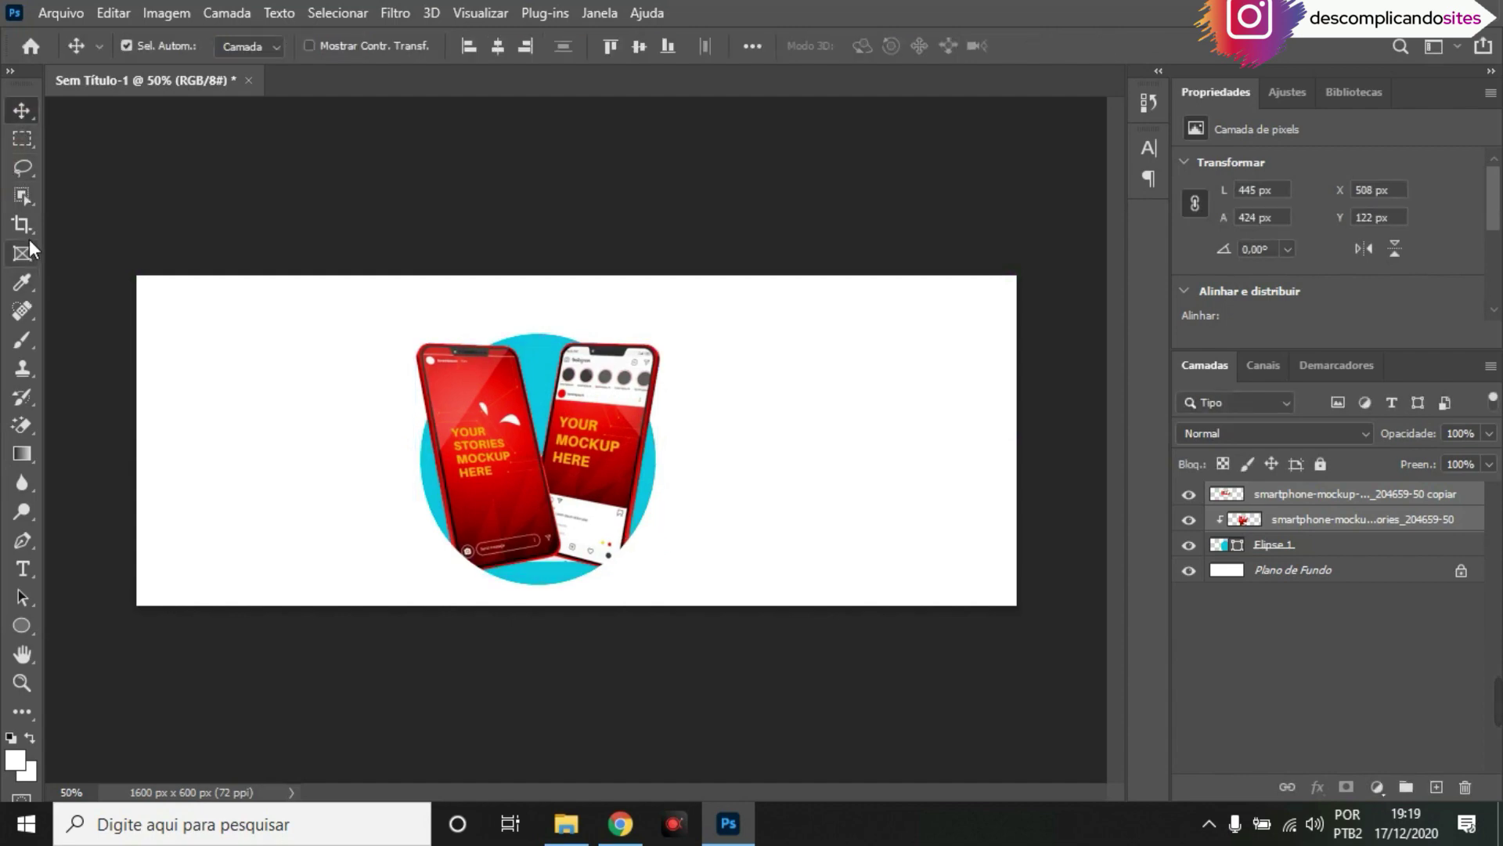
# Crop outward to enlarge the canvas to 1852 × 880 px
pyautogui.click(23, 224)
pyautogui.moveTo(138, 277); pyautogui.dragTo(100, 225)
pyautogui.moveTo(1057, 651); pyautogui.dragTo(1094, 688)
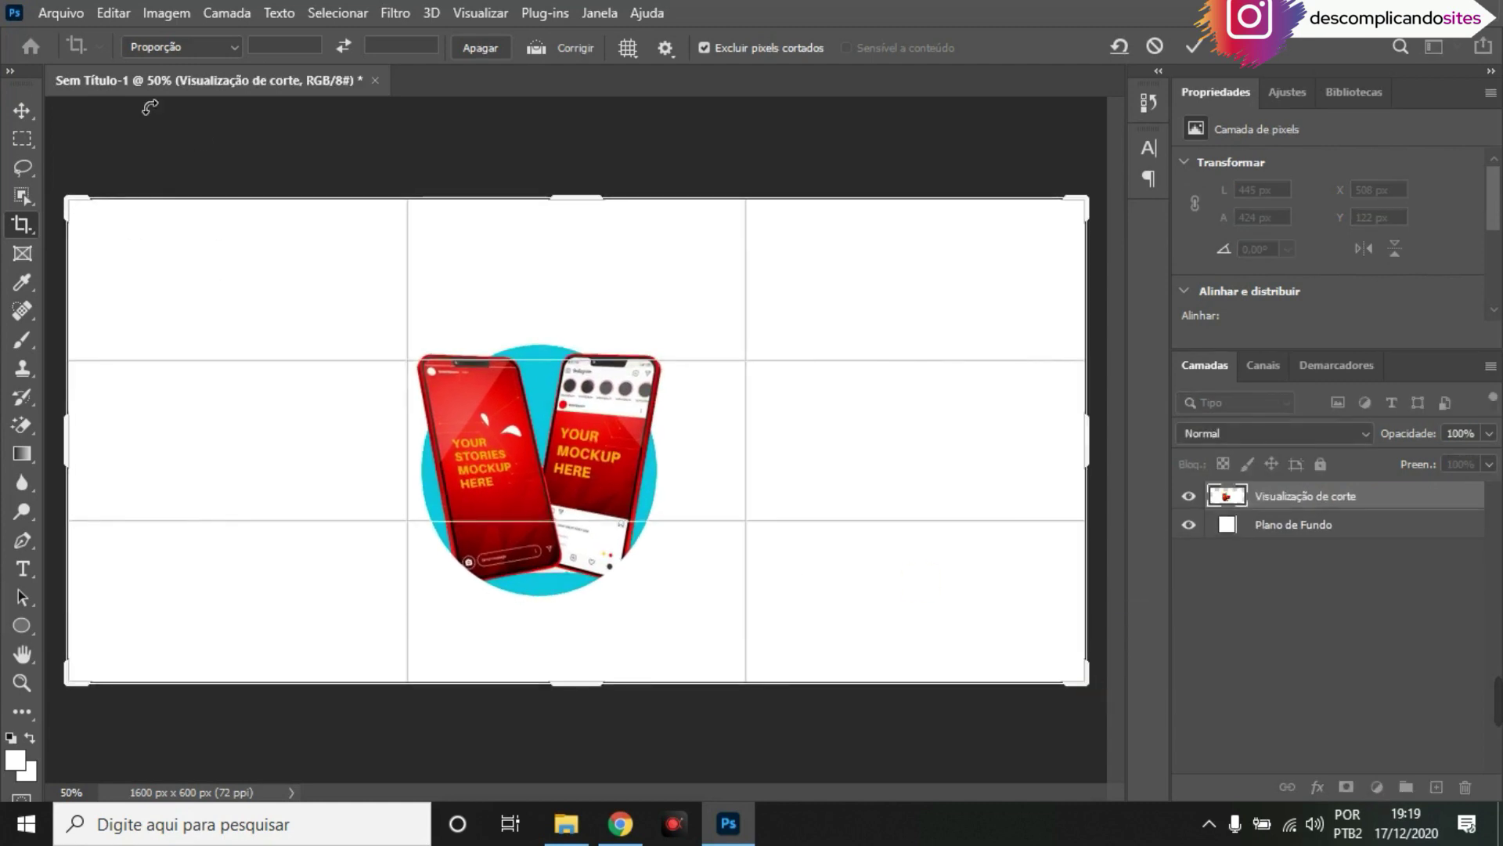
pyautogui.click(31, 101)
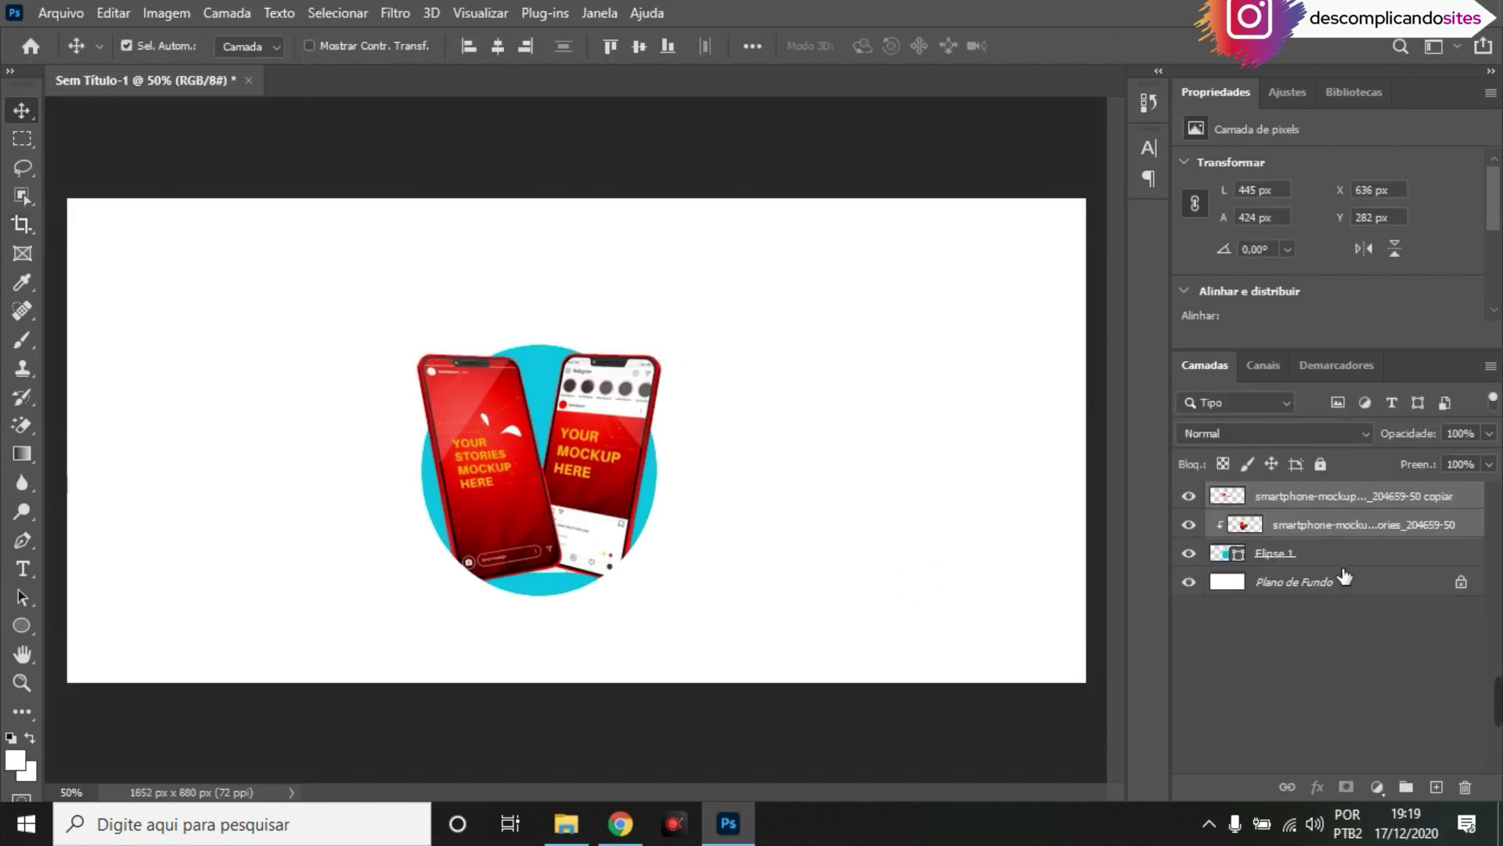
# Scale the cyan circle up to about 136.5% around the phones
pyautogui.click(1342, 571)
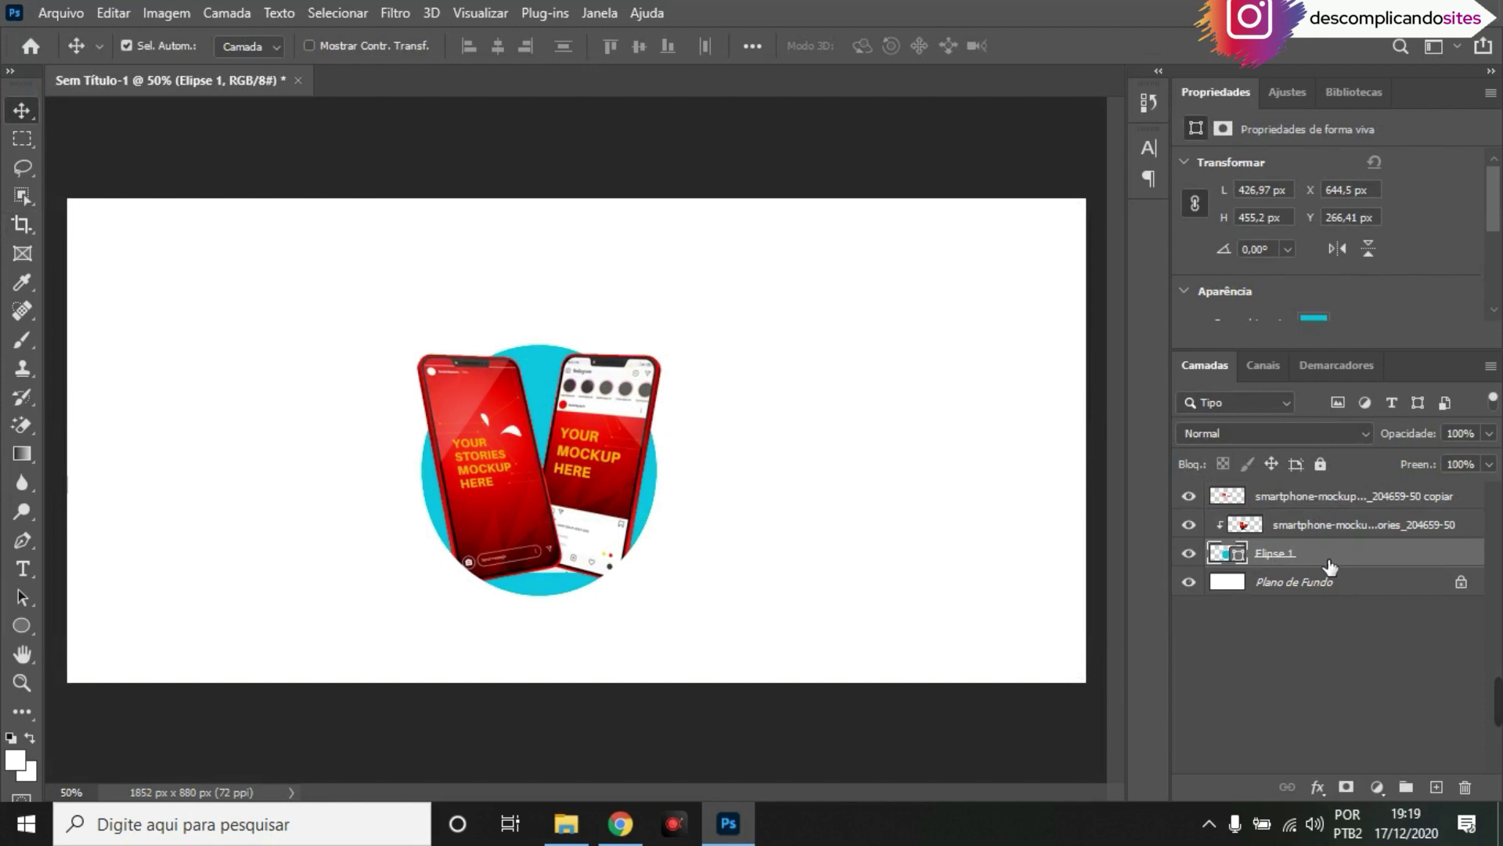
pyautogui.hotkey('ctrl', 't')
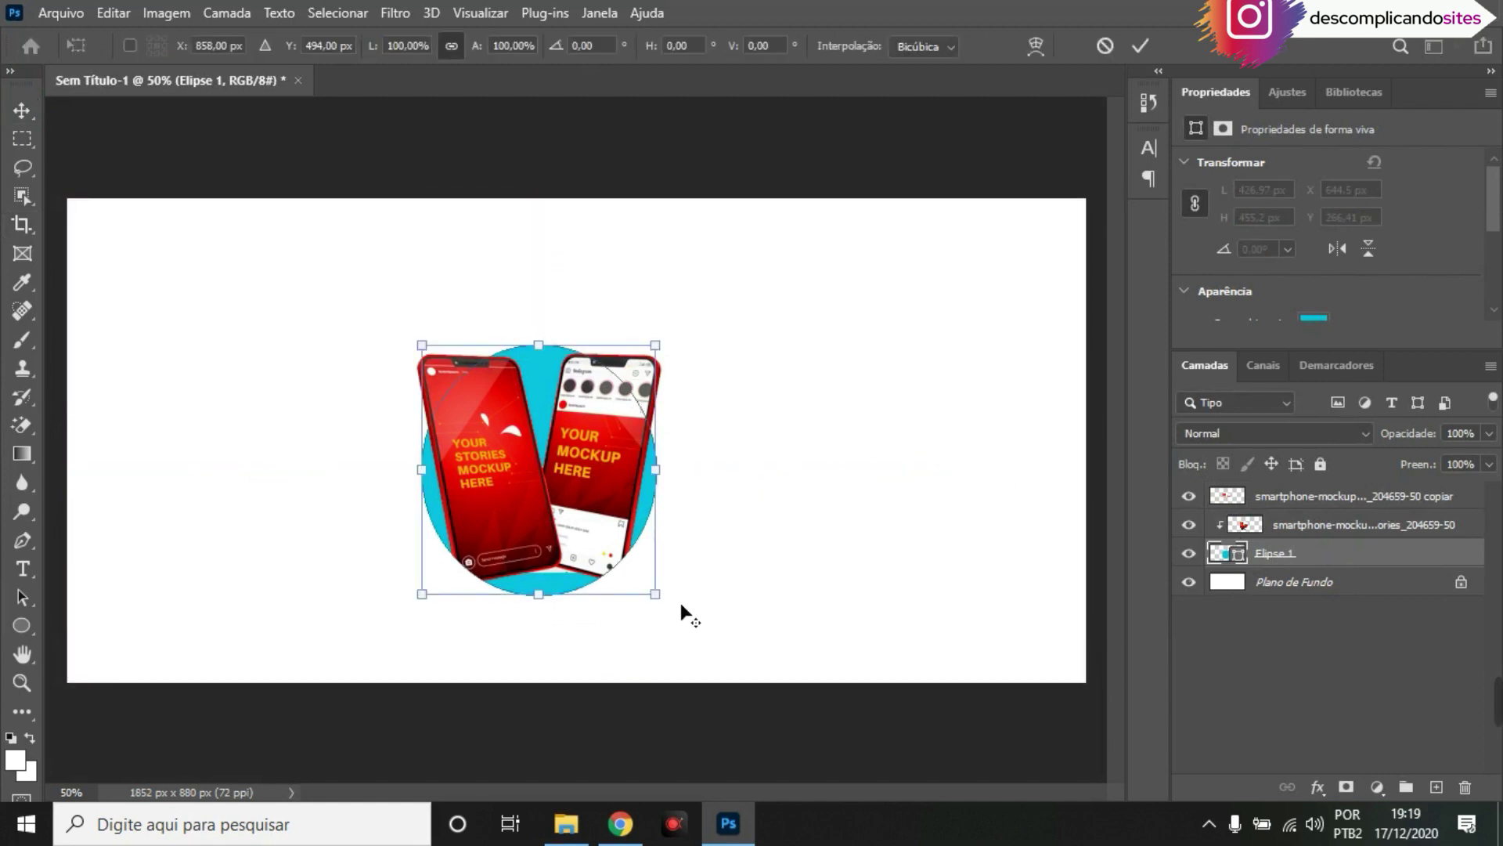
pyautogui.moveTo(670, 607); pyautogui.dragTo(713, 654)
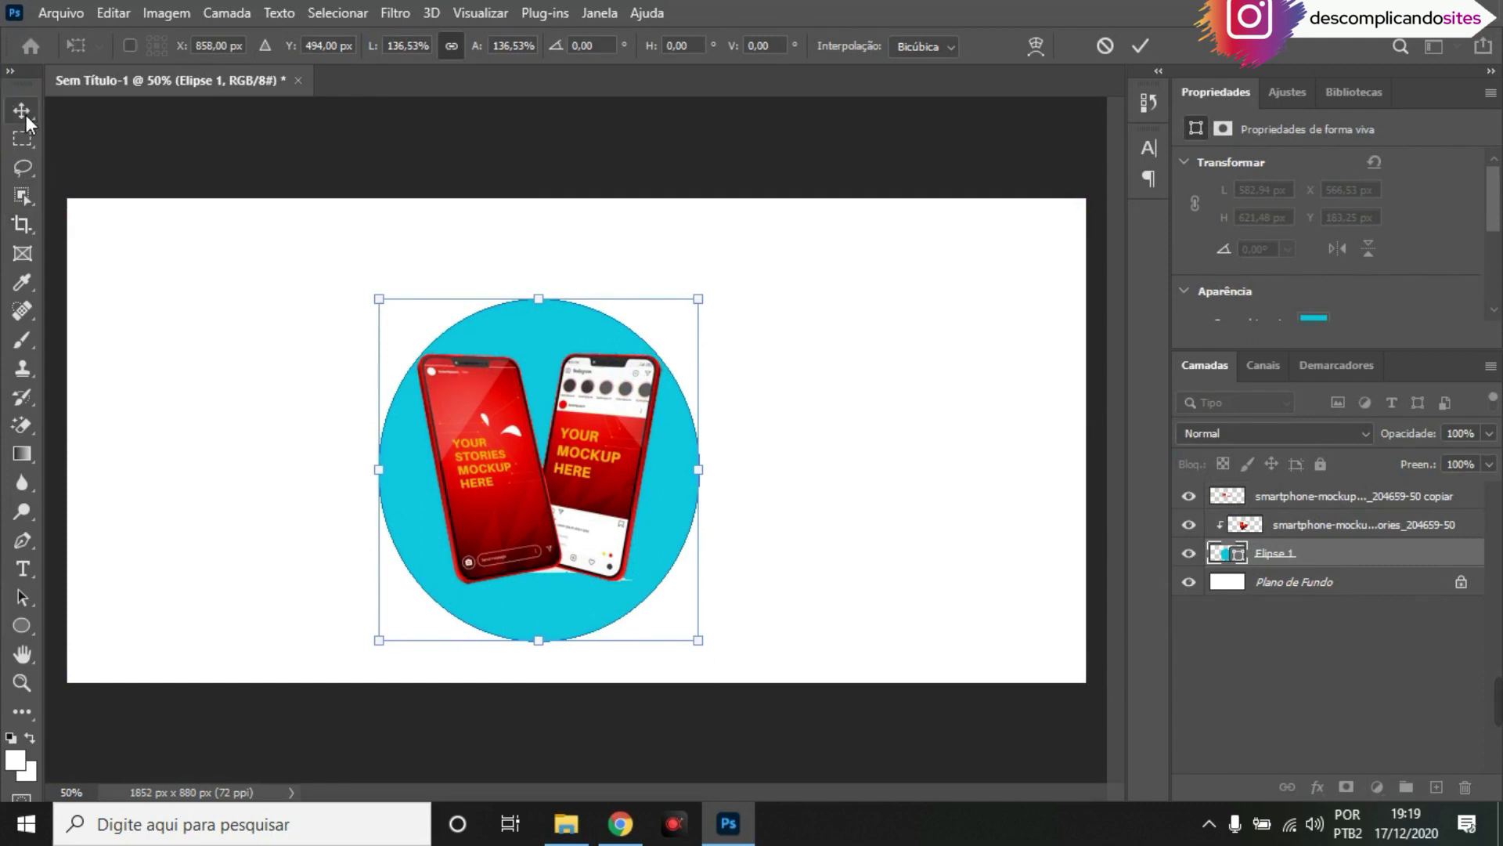
pyautogui.press('Return')
# Enlarge both phone layers to about 141% (629 × 600 px) and nudge them down four times
pyautogui.click(1327, 524)
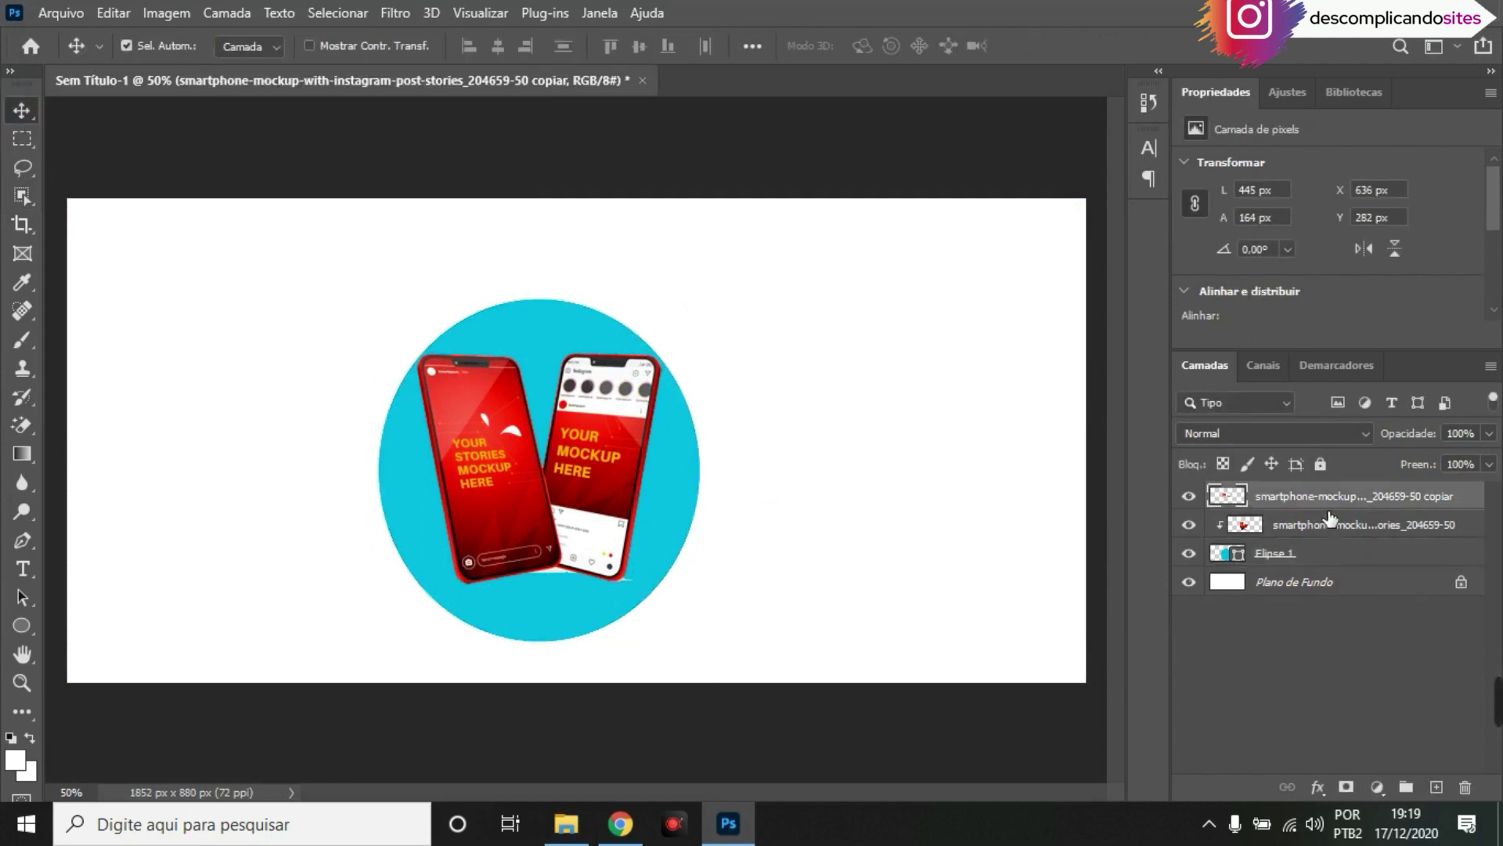
pyautogui.hotkey('ctrl', 't')
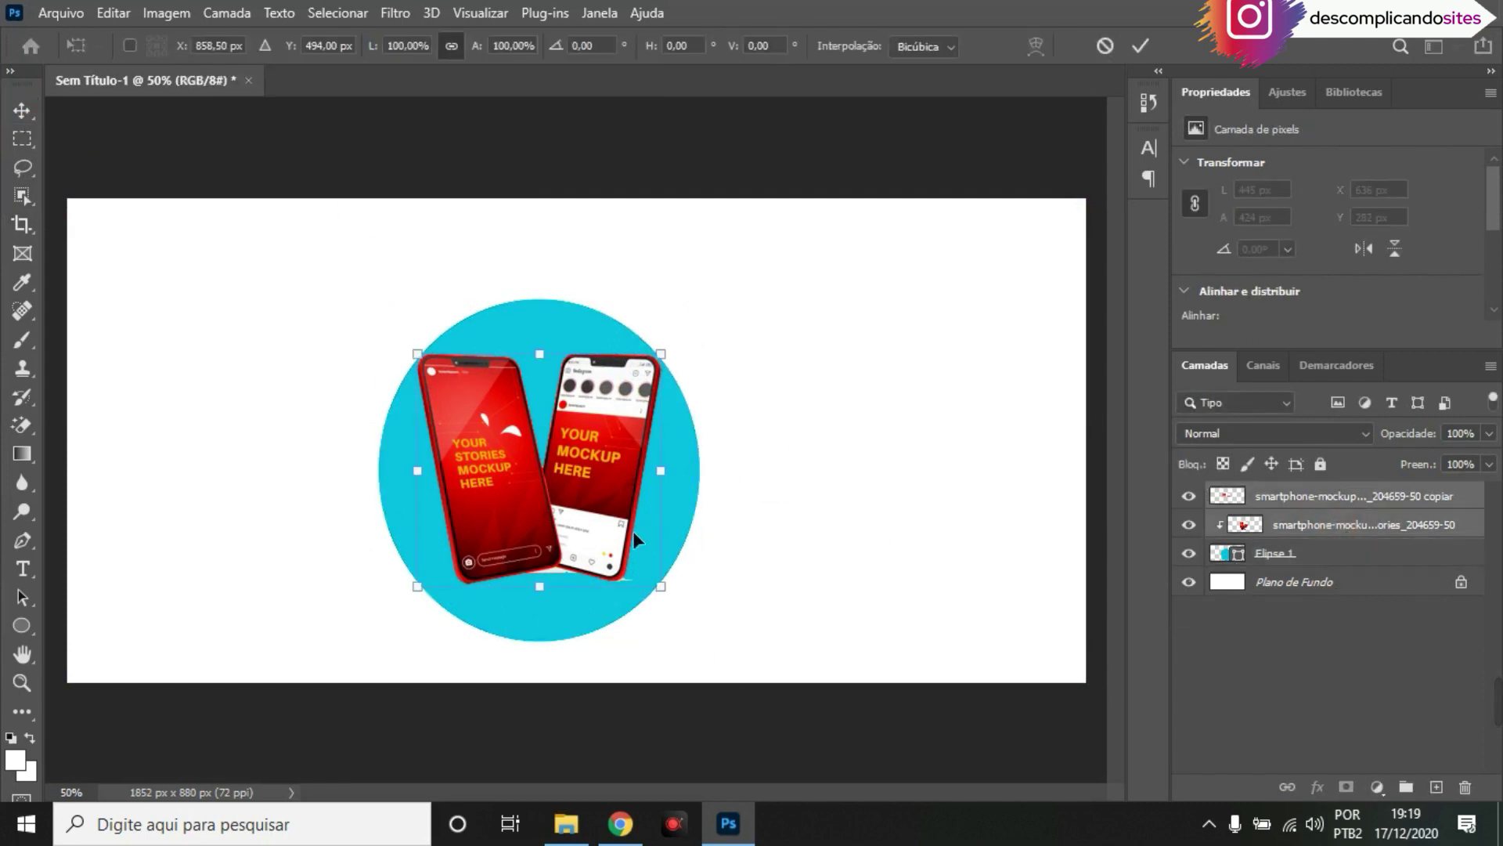
pyautogui.moveTo(675, 596)
pyautogui.mouseDown()
pyautogui.moveTo(756, 664)
pyautogui.moveTo(719, 651)
pyautogui.mouseUp()
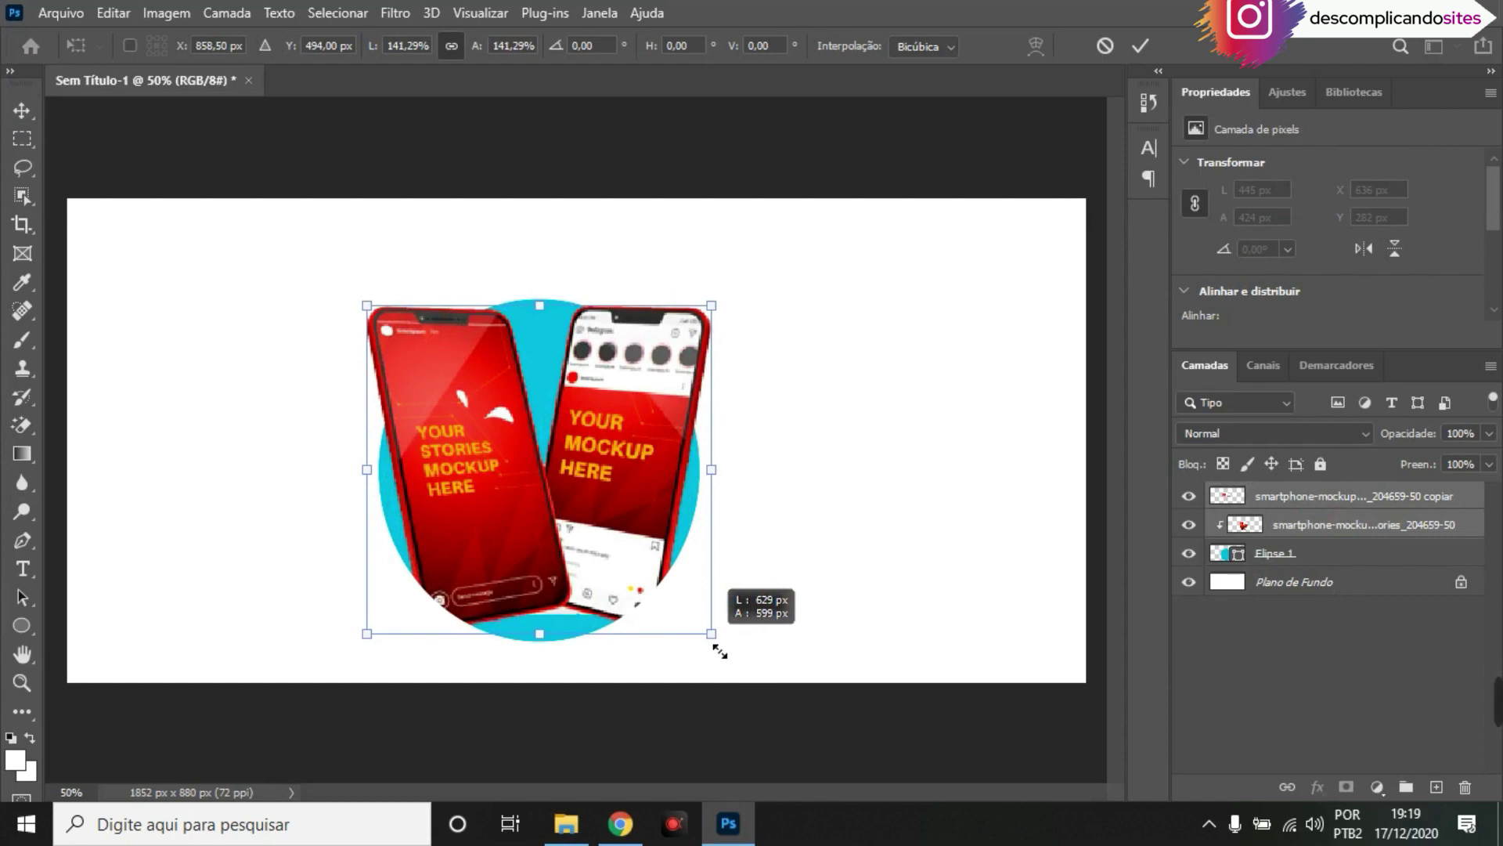
pyautogui.click(25, 112)
pyautogui.press('Down')
pyautogui.press('Down')
pyautogui.press('Down')
pyautogui.press('Down')
pyautogui.press('Down')
pyautogui.press('Down')
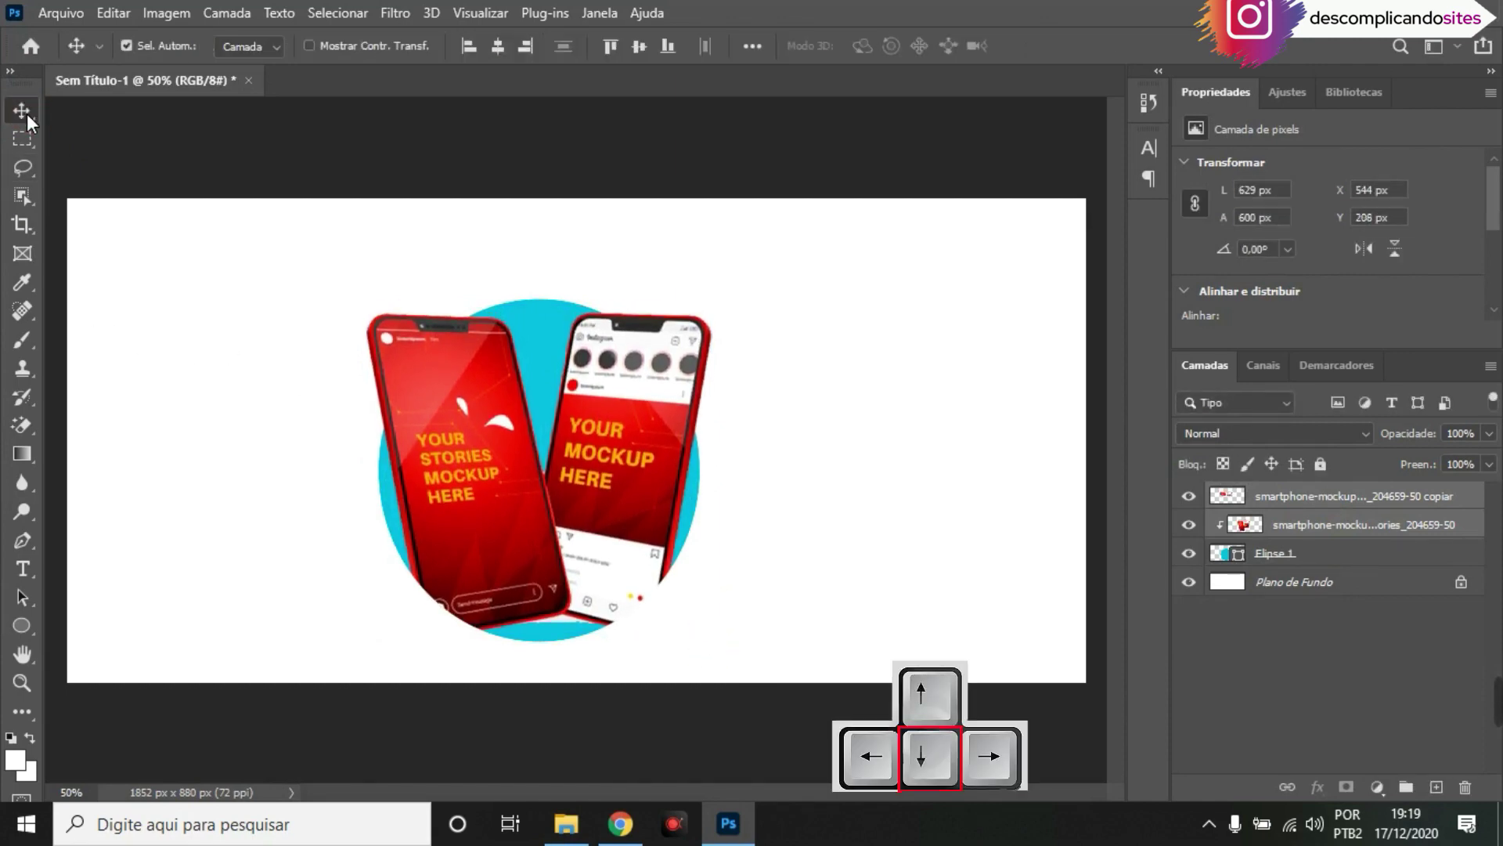
pyautogui.press('Down')
pyautogui.press('Down')
pyautogui.press('Down')
pyautogui.press('Down')
pyautogui.press('Down')
pyautogui.press('Down')
pyautogui.press('Down')
pyautogui.press('Down')
pyautogui.press('Down')
pyautogui.press('Down')
pyautogui.press('Down')
pyautogui.press('Down')
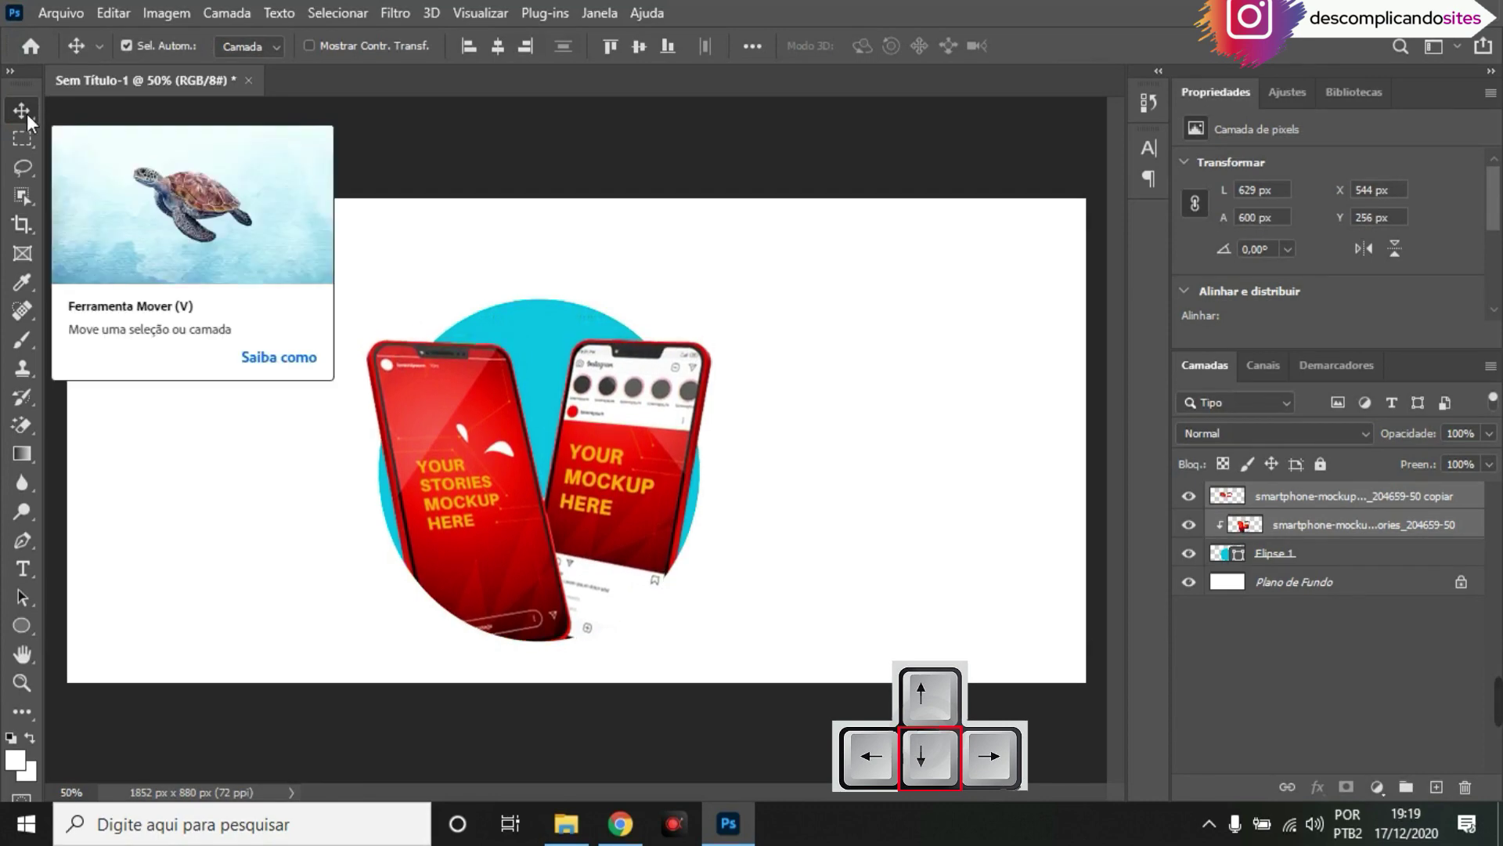
pyautogui.press('Down')
pyautogui.press('Down')
pyautogui.press('Down')
pyautogui.press('Down')
pyautogui.press('Down')
pyautogui.press('Down')
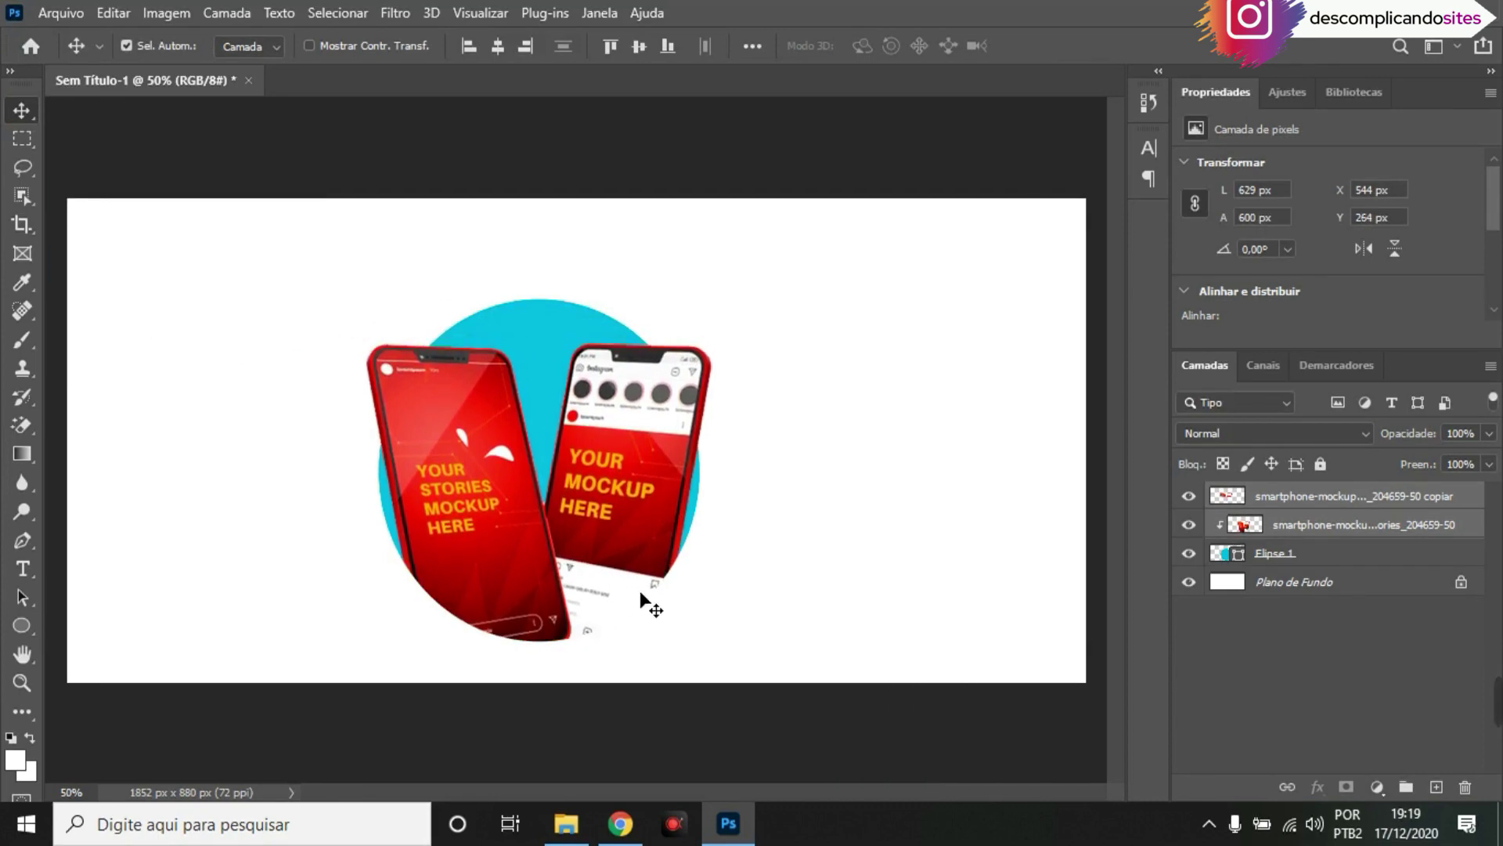
pyautogui.press('Down')
pyautogui.press('Down')
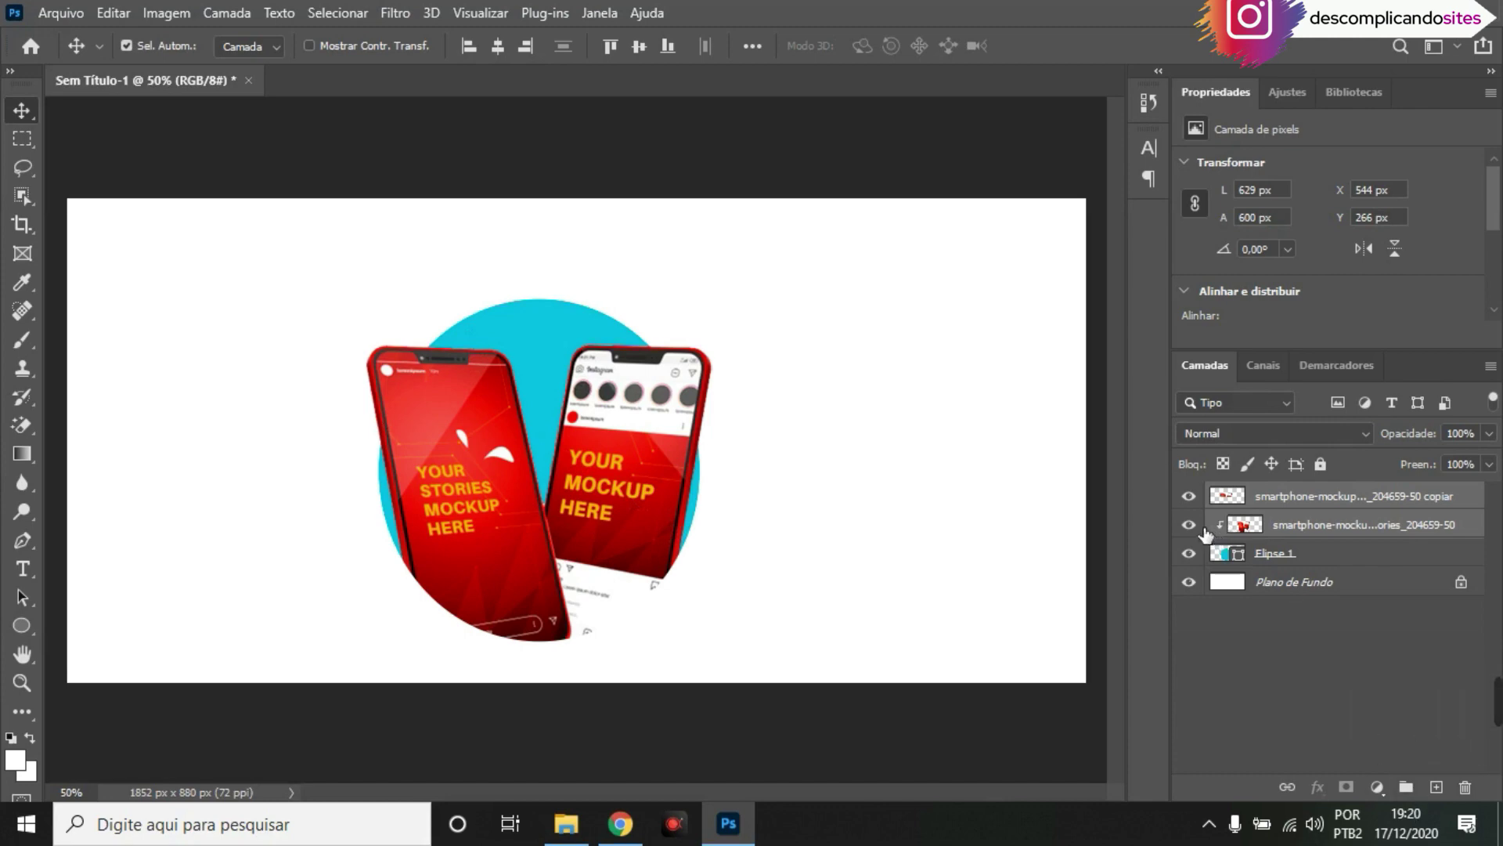
# Delete both phone layers, move the cyan circle up and left, and return to the Freepik page
pyautogui.press('Delete')
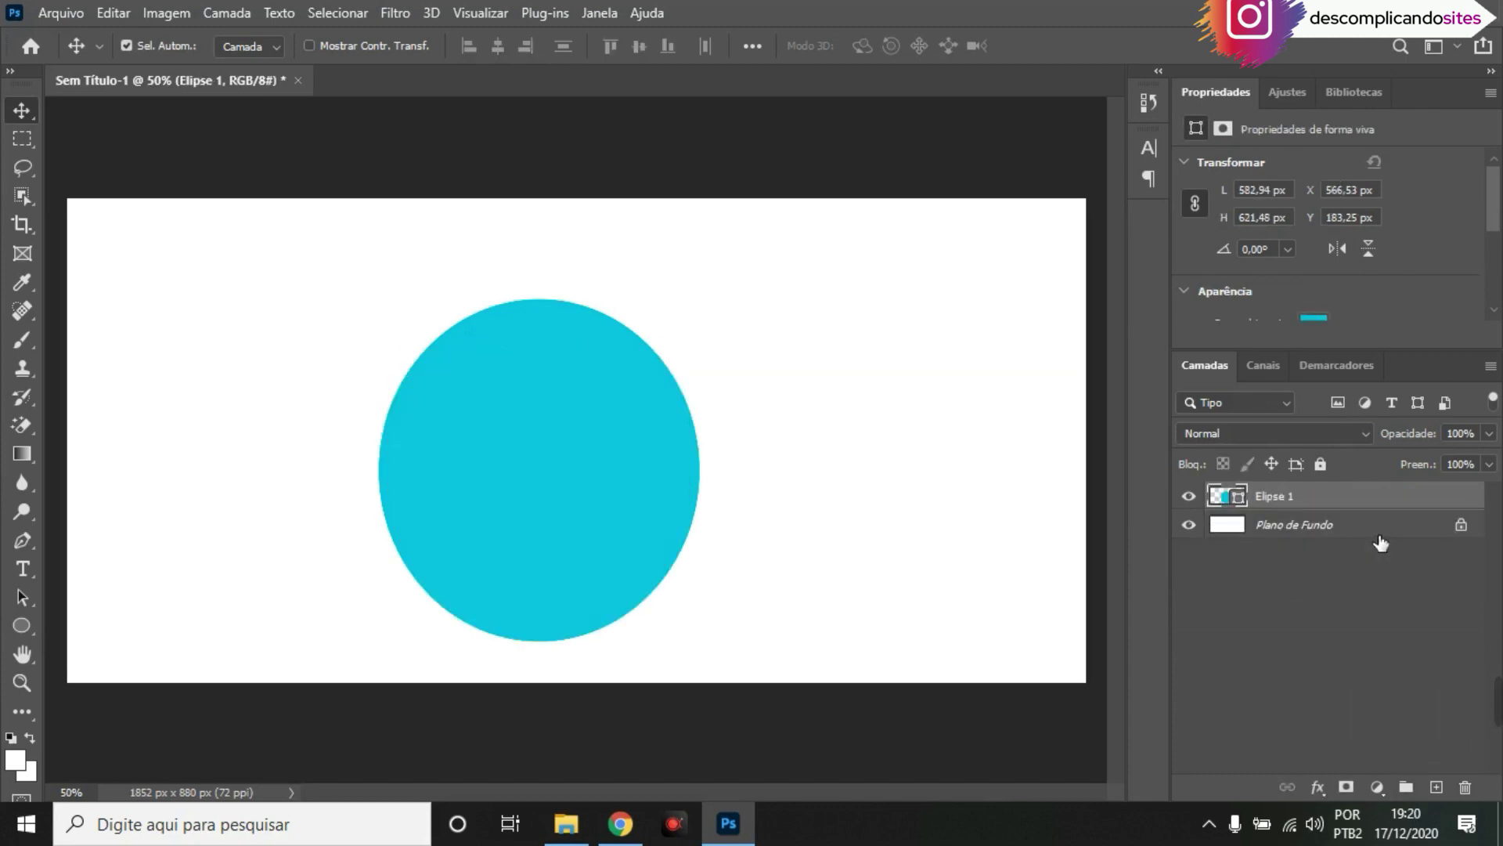
pyautogui.moveTo(622, 379); pyautogui.dragTo(446, 357)
pyautogui.click(615, 828)
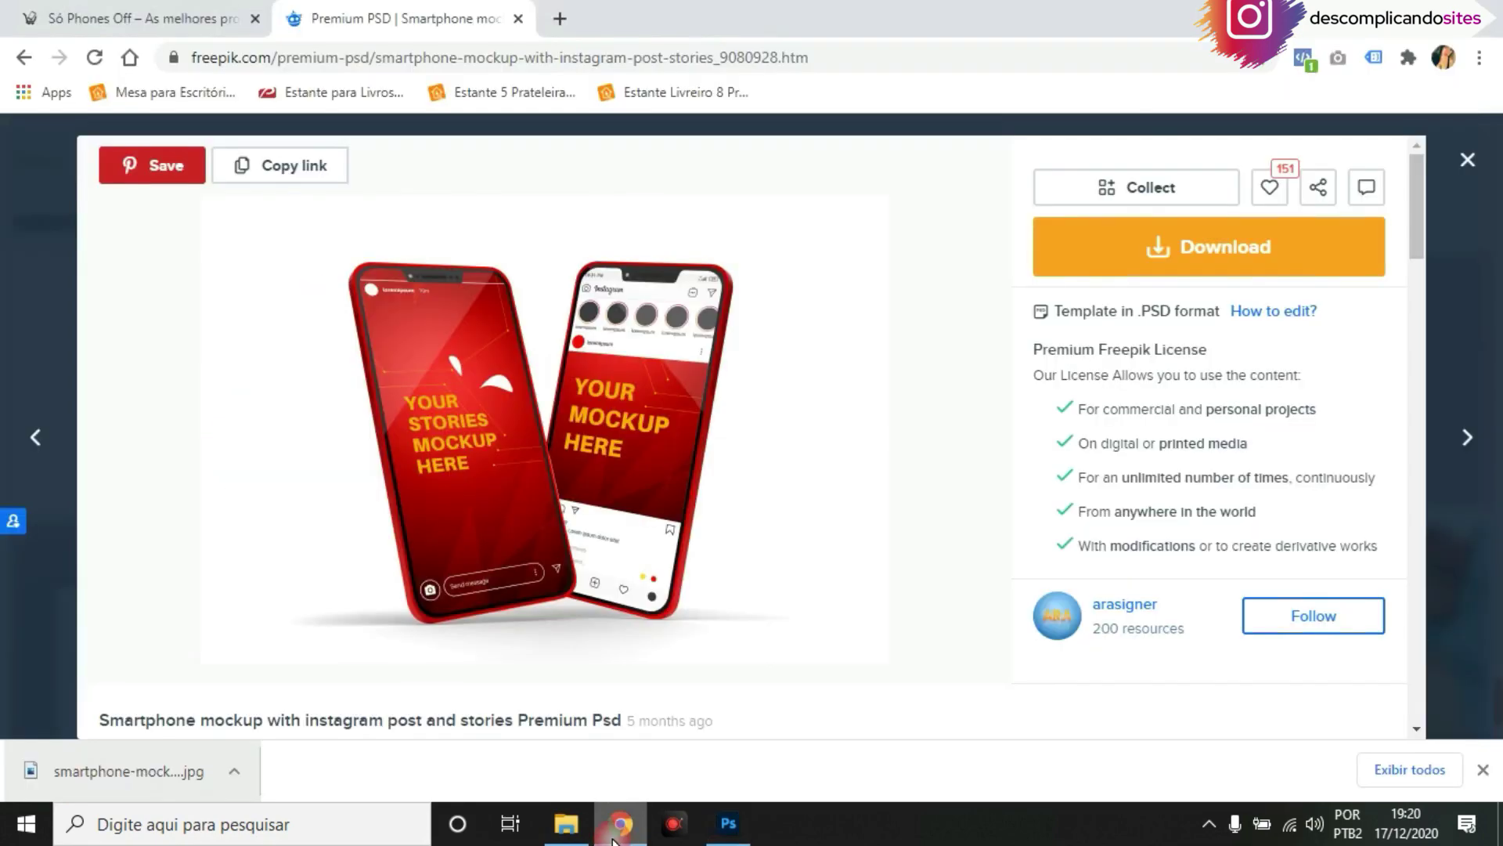
# Close the mockup preview and search Freepik for 'maquiagem'
pyautogui.click(1468, 159)
pyautogui.scroll(2, 948, 429)
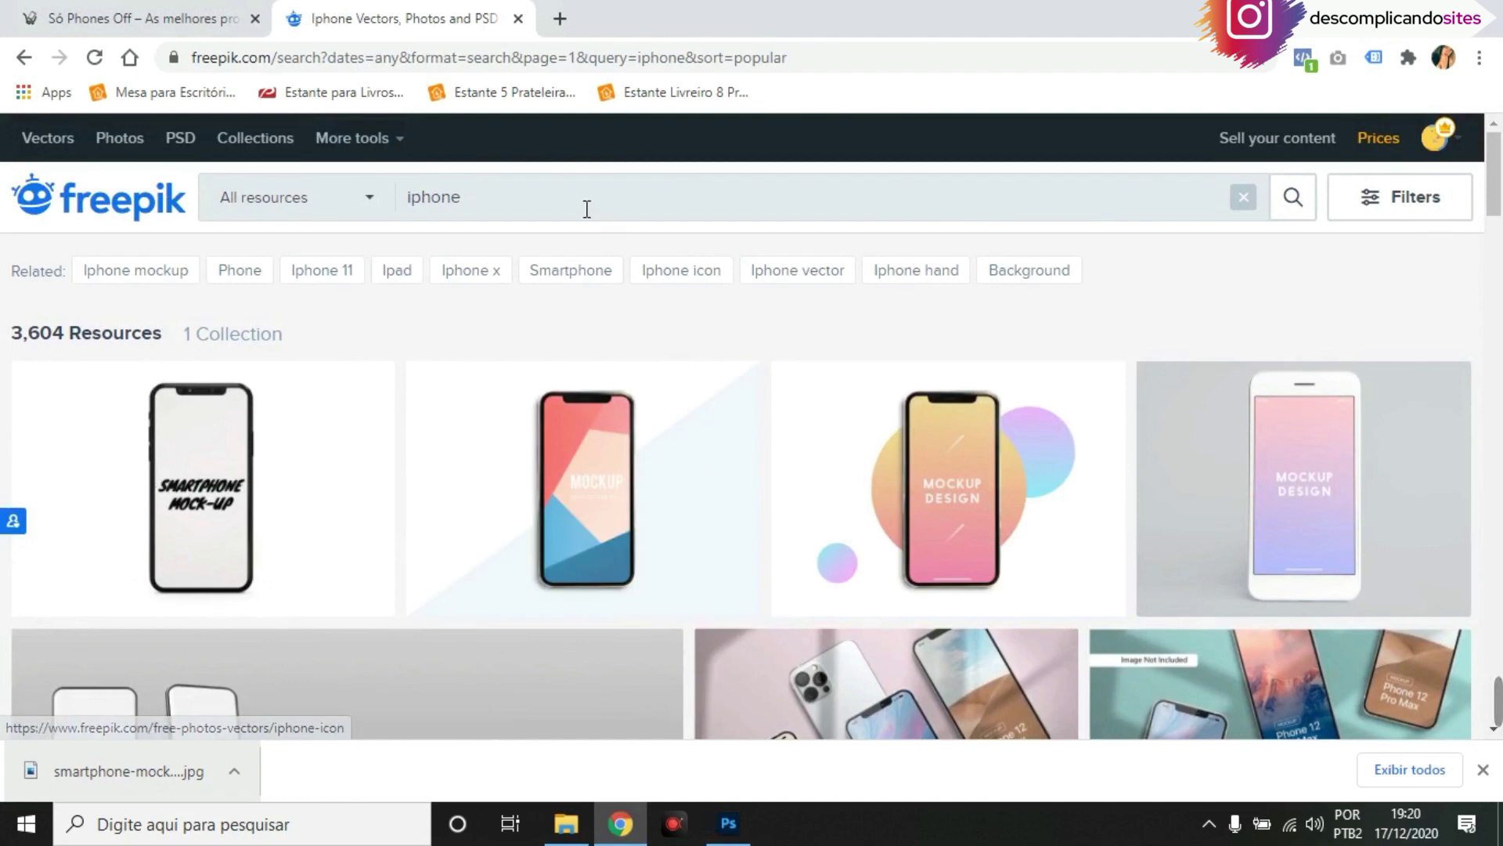
pyautogui.moveTo(584, 205); pyautogui.dragTo(333, 206)
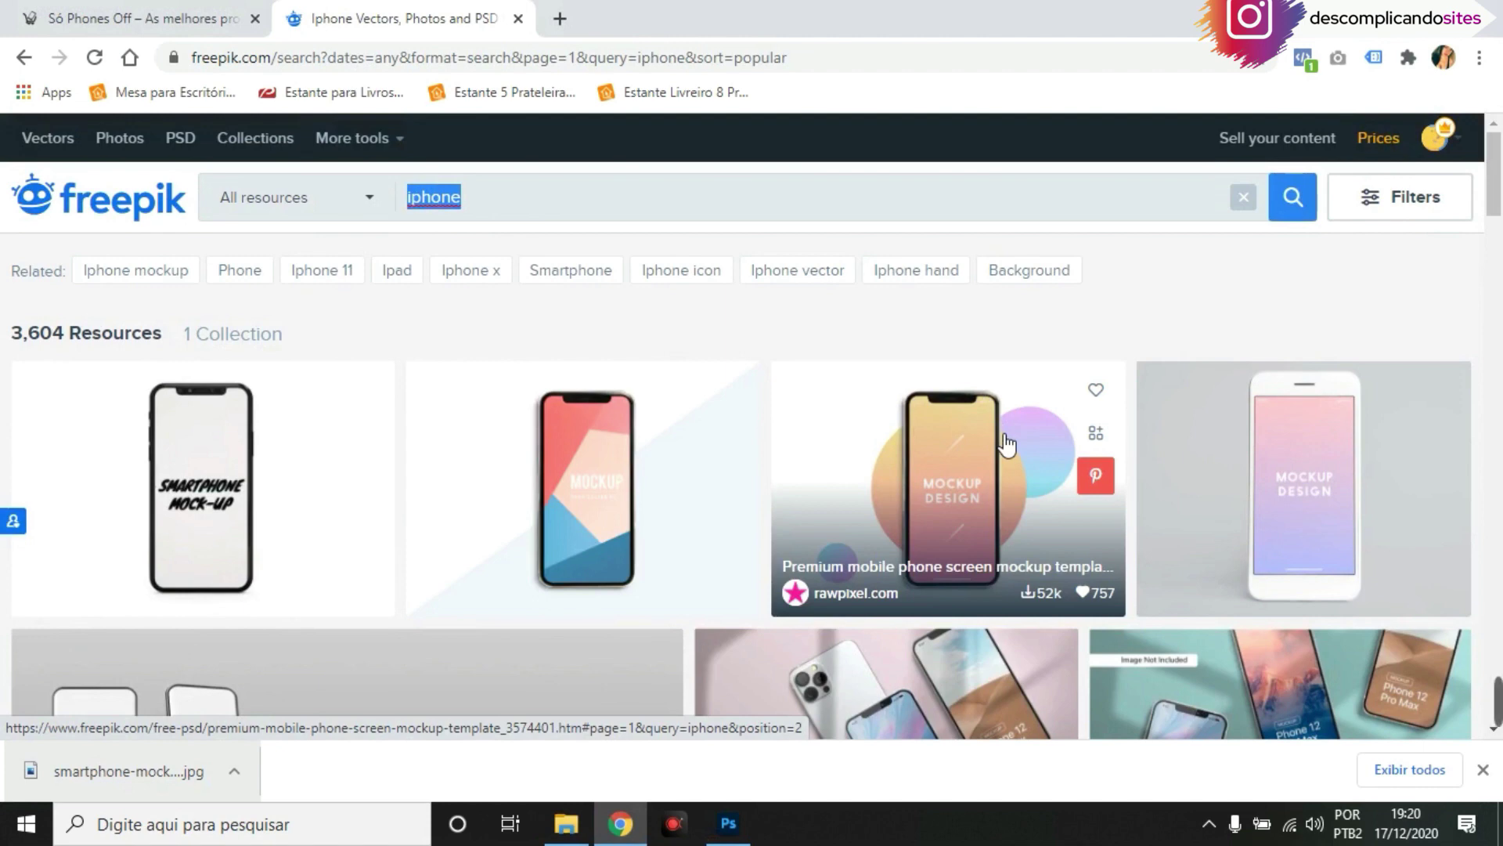
pyautogui.write('m')
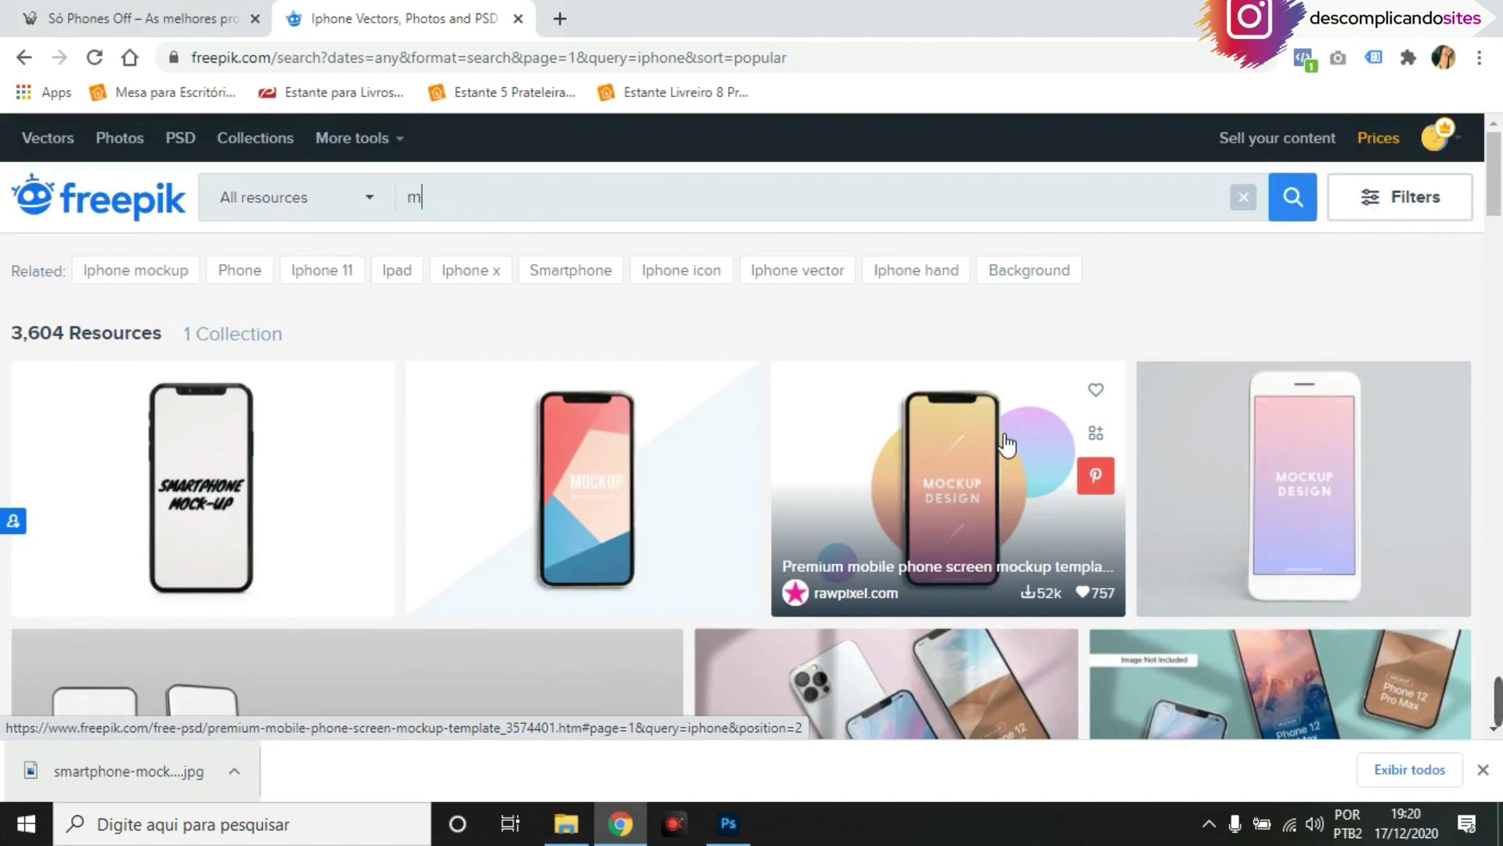
pyautogui.write('aquiagem')
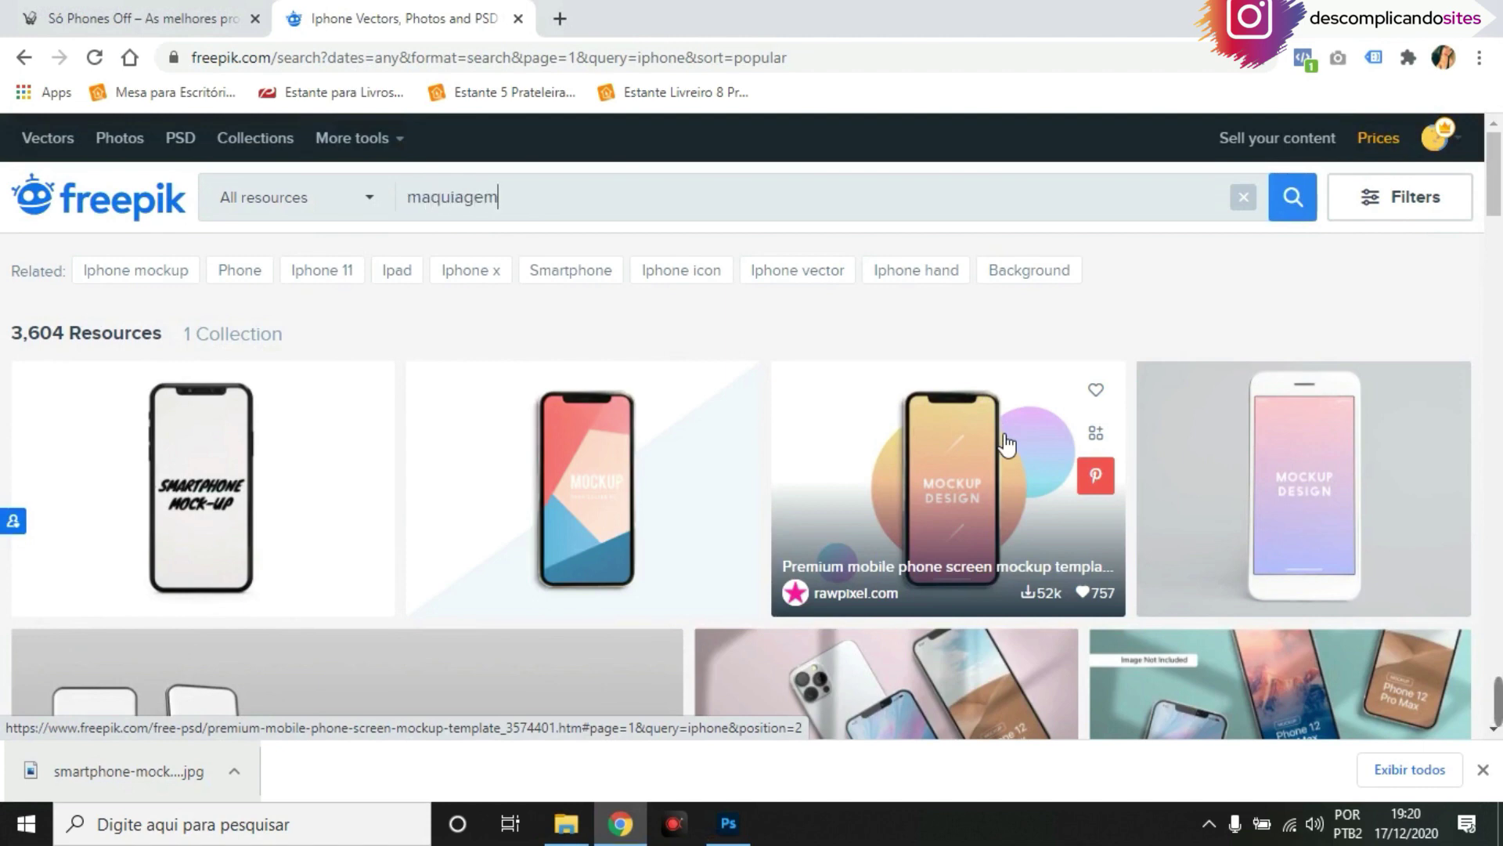
pyautogui.press('Return')
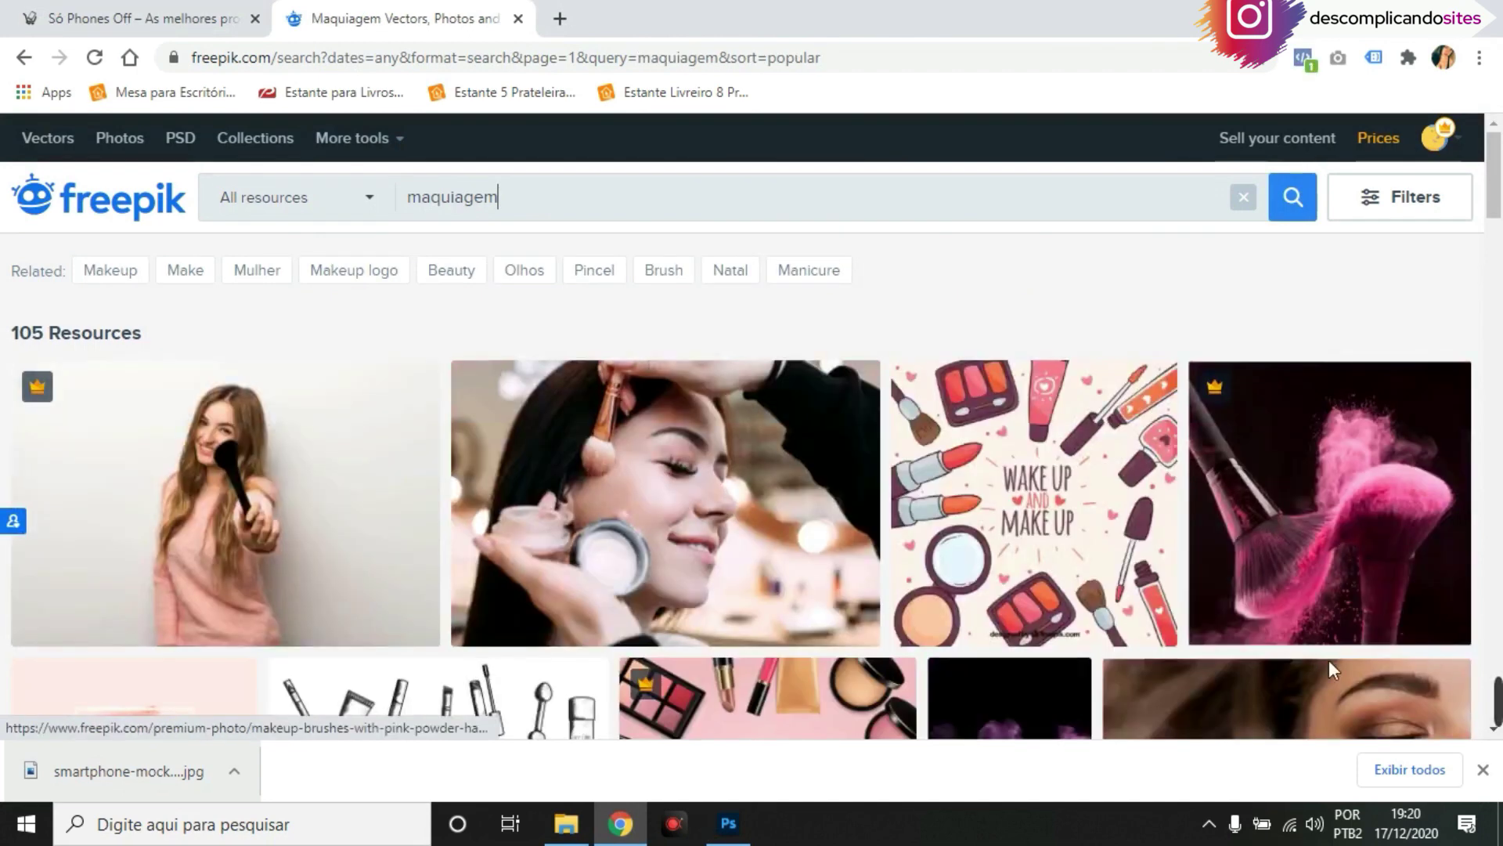
# Copy the makeup brushes with pink powder photo and return to Photoshop
pyautogui.click(1305, 493)
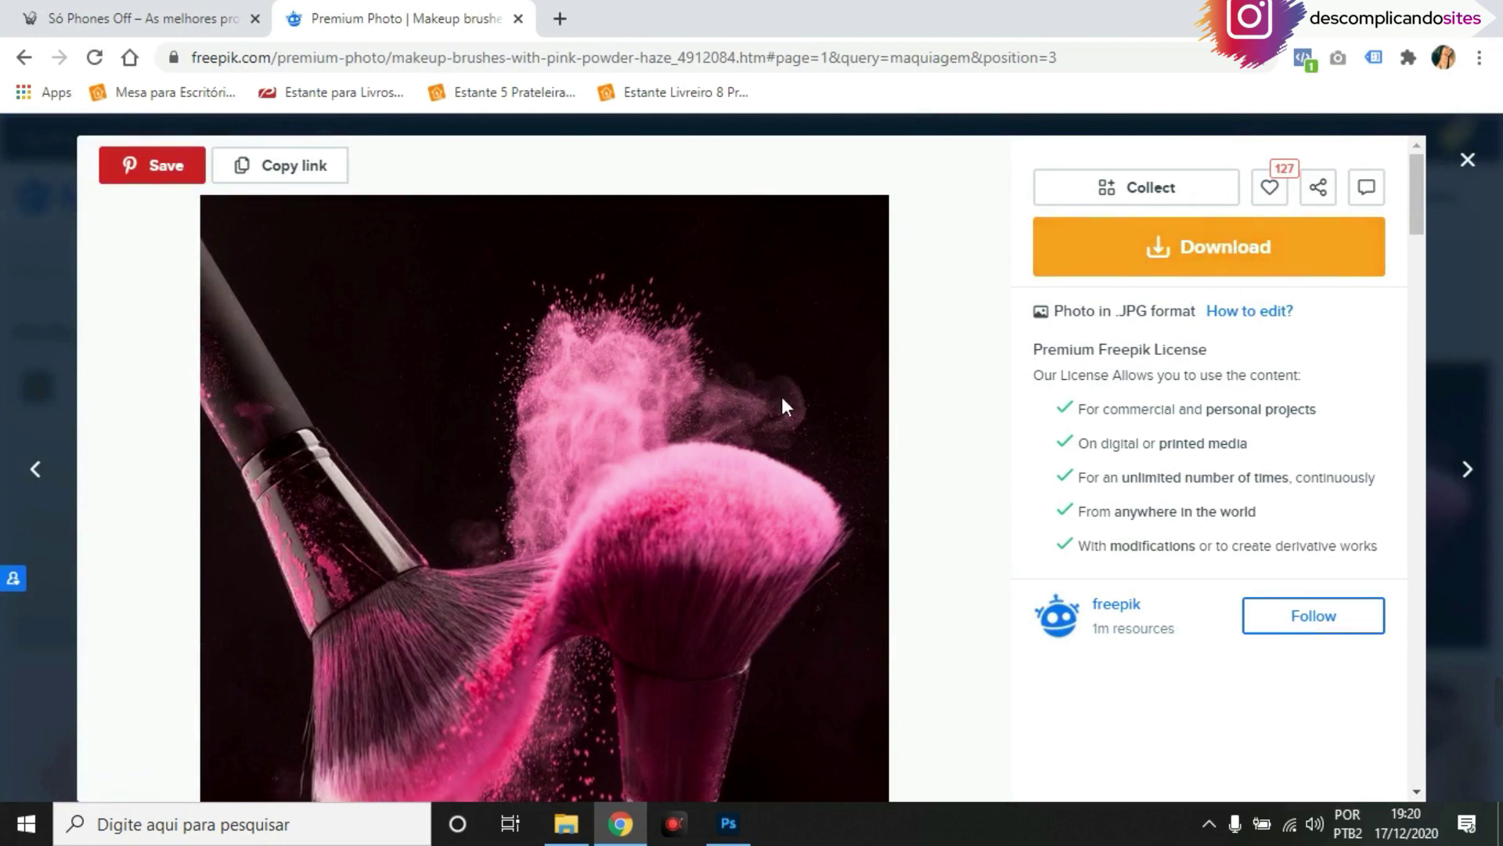
pyautogui.scroll(-1, 781, 397)
pyautogui.rightClick(635, 371)
pyautogui.click(717, 437)
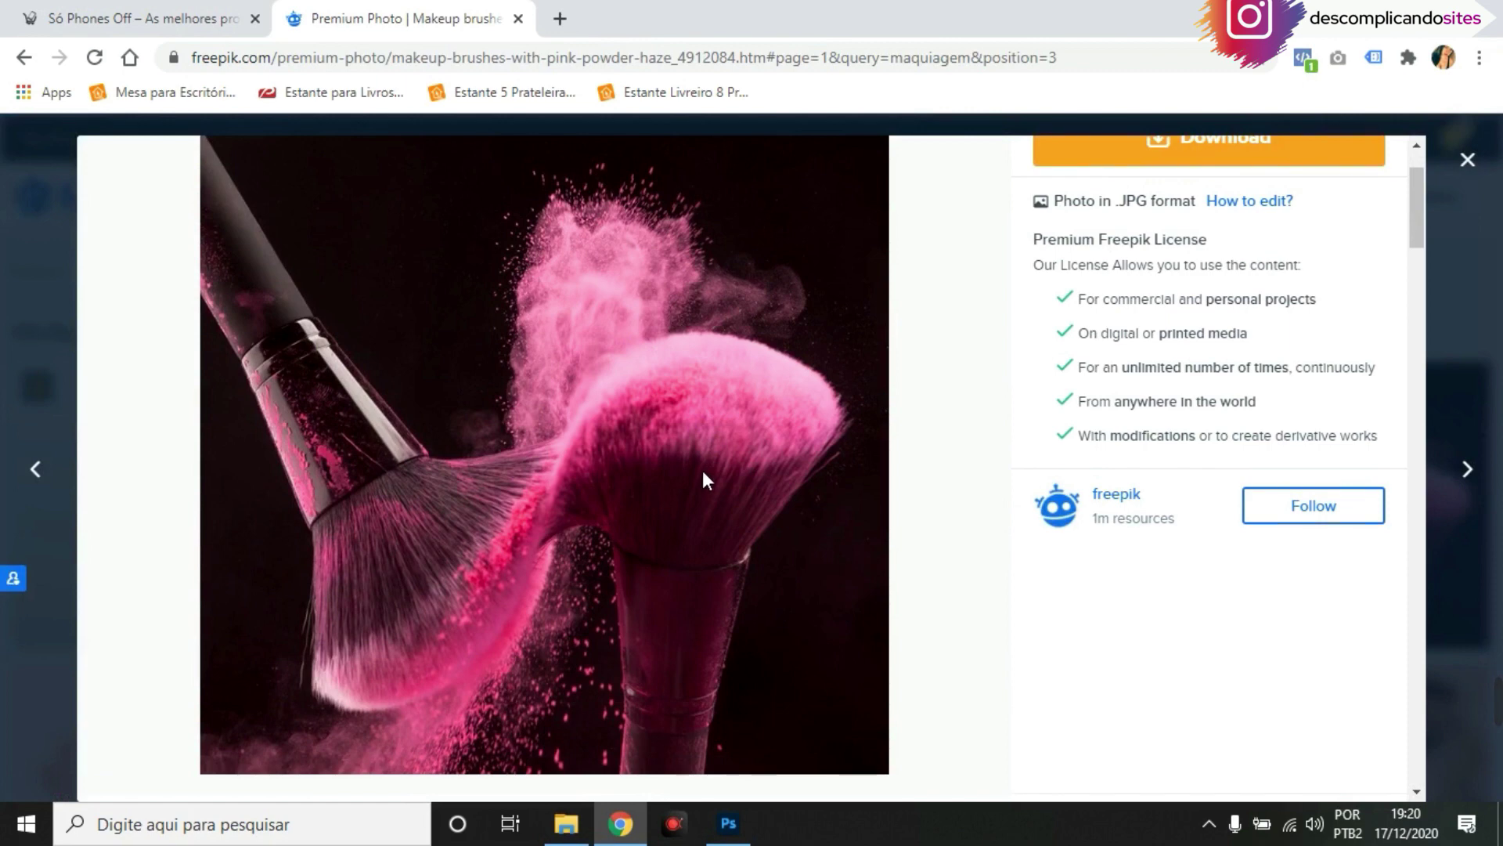
pyautogui.rightClick(598, 350)
pyautogui.click(689, 412)
pyautogui.click(728, 822)
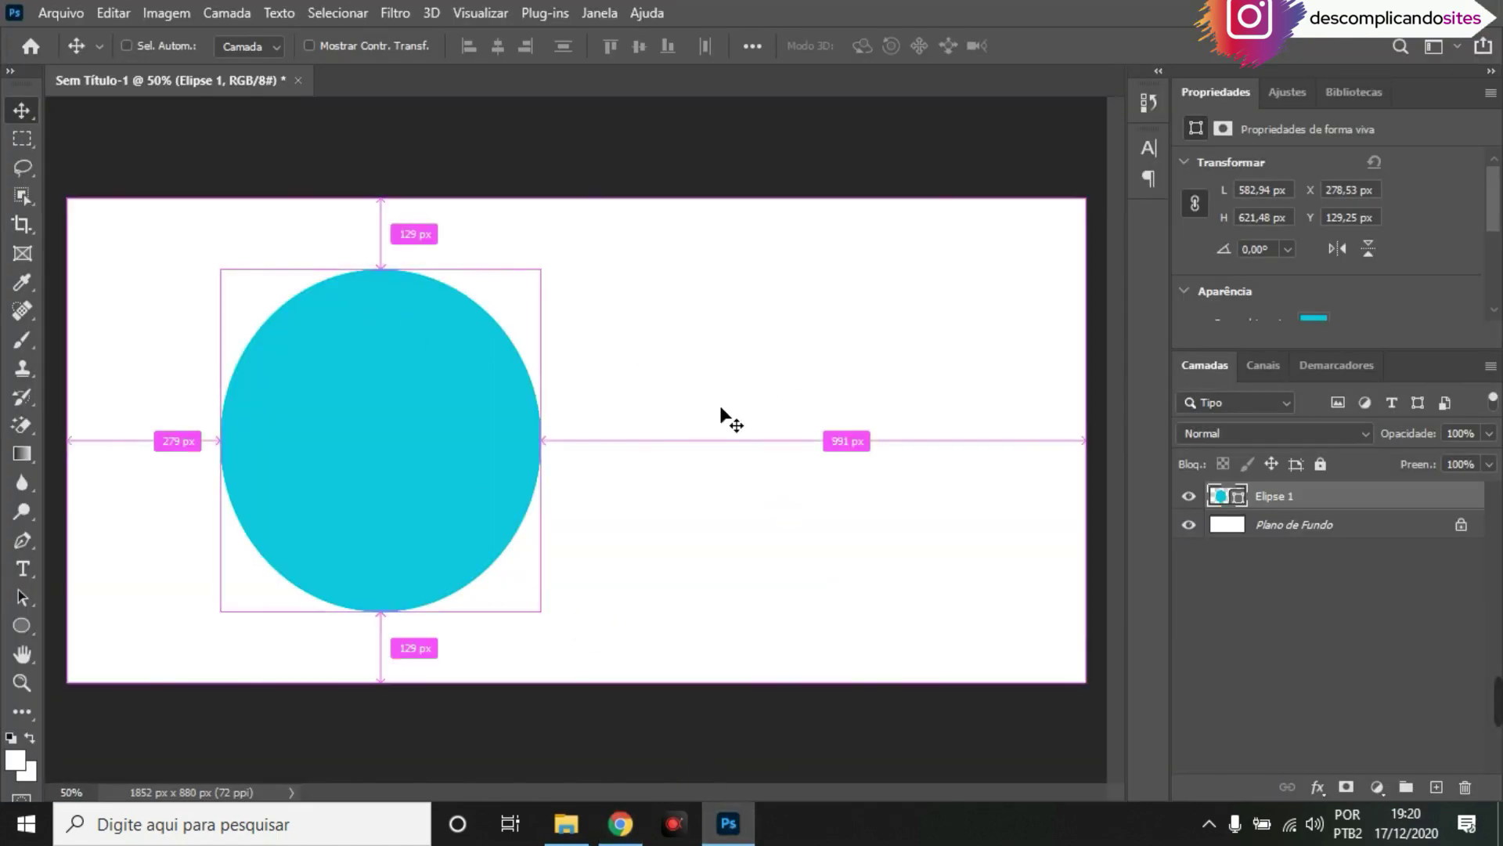
# Paste the makeup-brush photo over the cyan circle and clip it to the circle
pyautogui.hotkey('ctrl', 'v')
pyautogui.moveTo(662, 396); pyautogui.dragTo(465, 394)
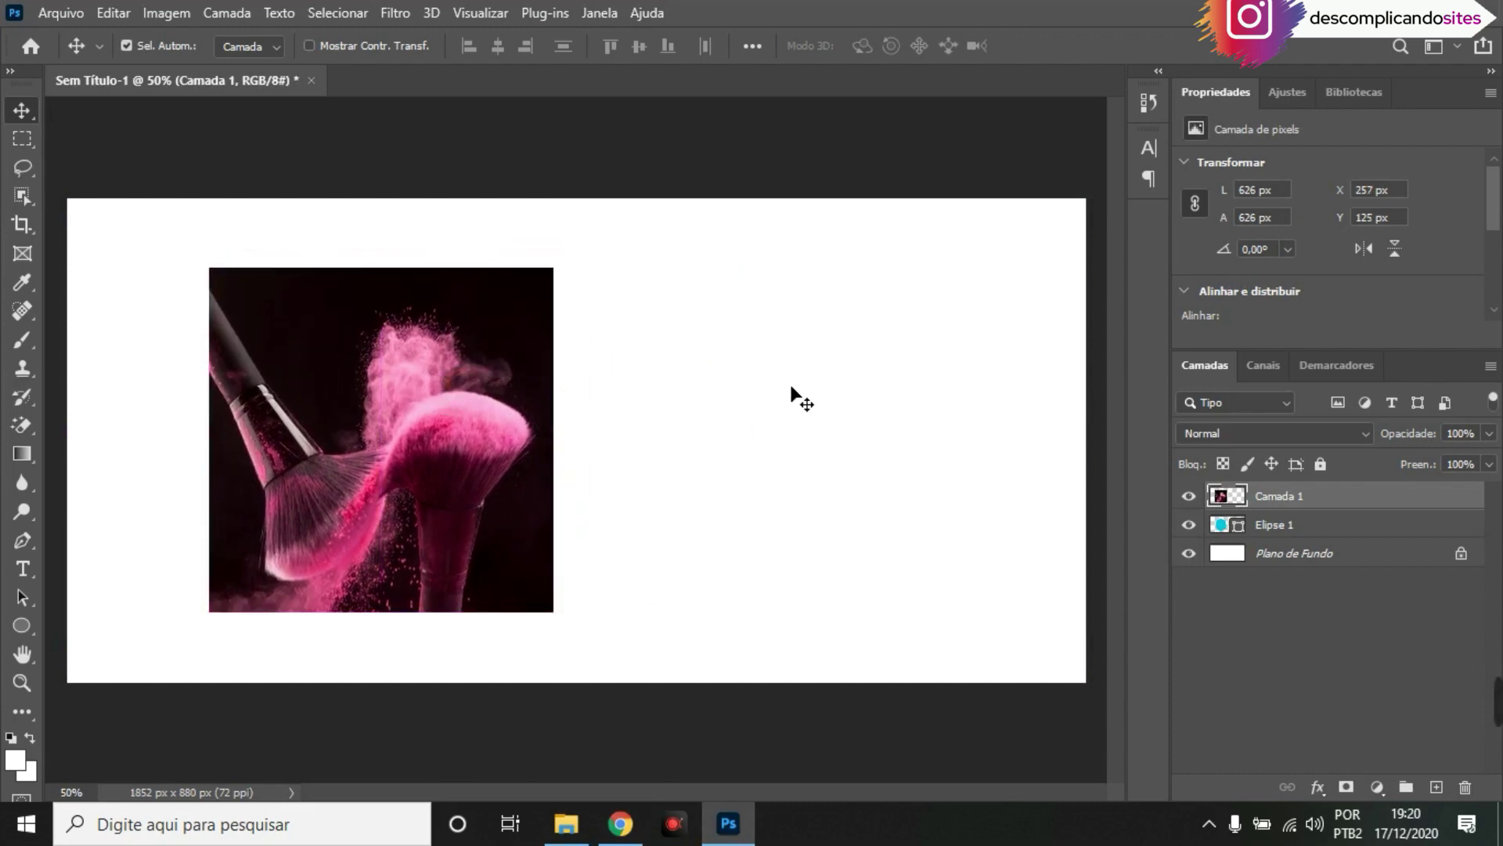
pyautogui.keyDown('alt'); pyautogui.click(1351, 517); pyautogui.keyUp('alt')
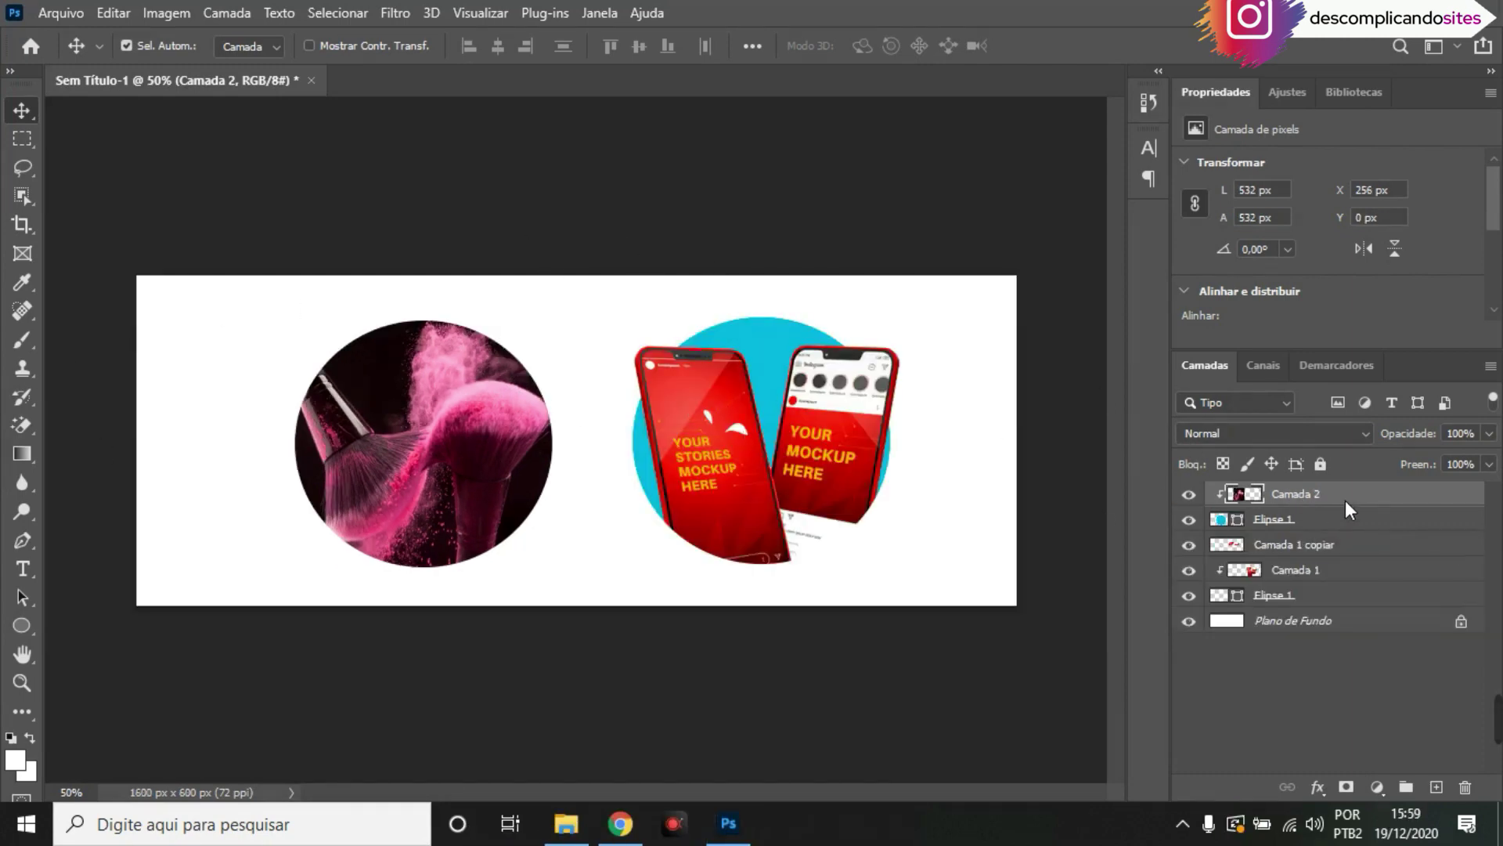
# Delete the pink brush photo together with its circle layer, then deselect the layers
pyautogui.press('ctrl')
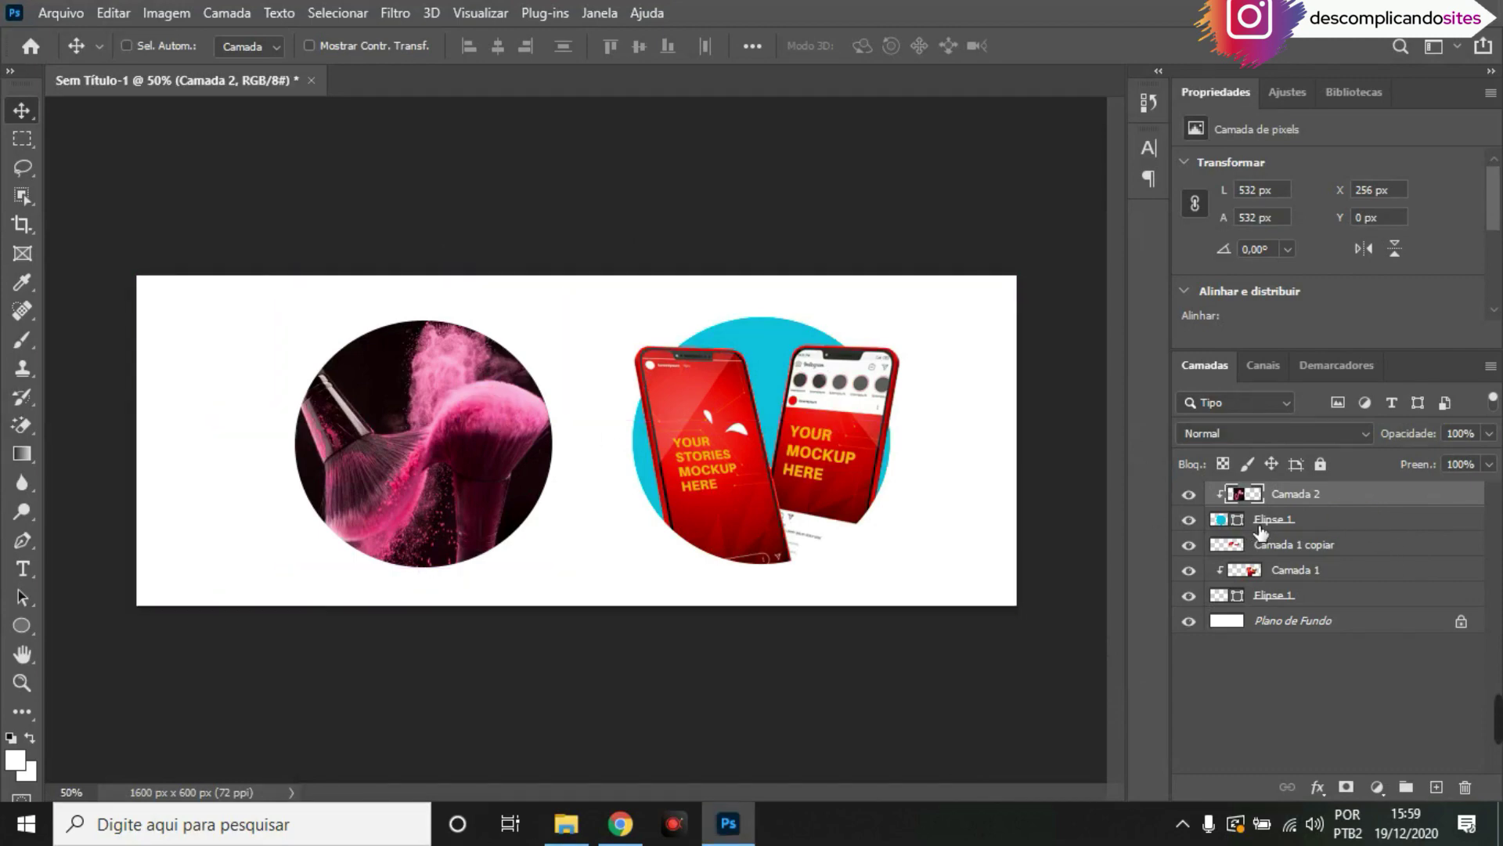
pyautogui.keyDown('ctrl'); pyautogui.click(1345, 520); pyautogui.keyUp('ctrl')
pyautogui.press('Delete')
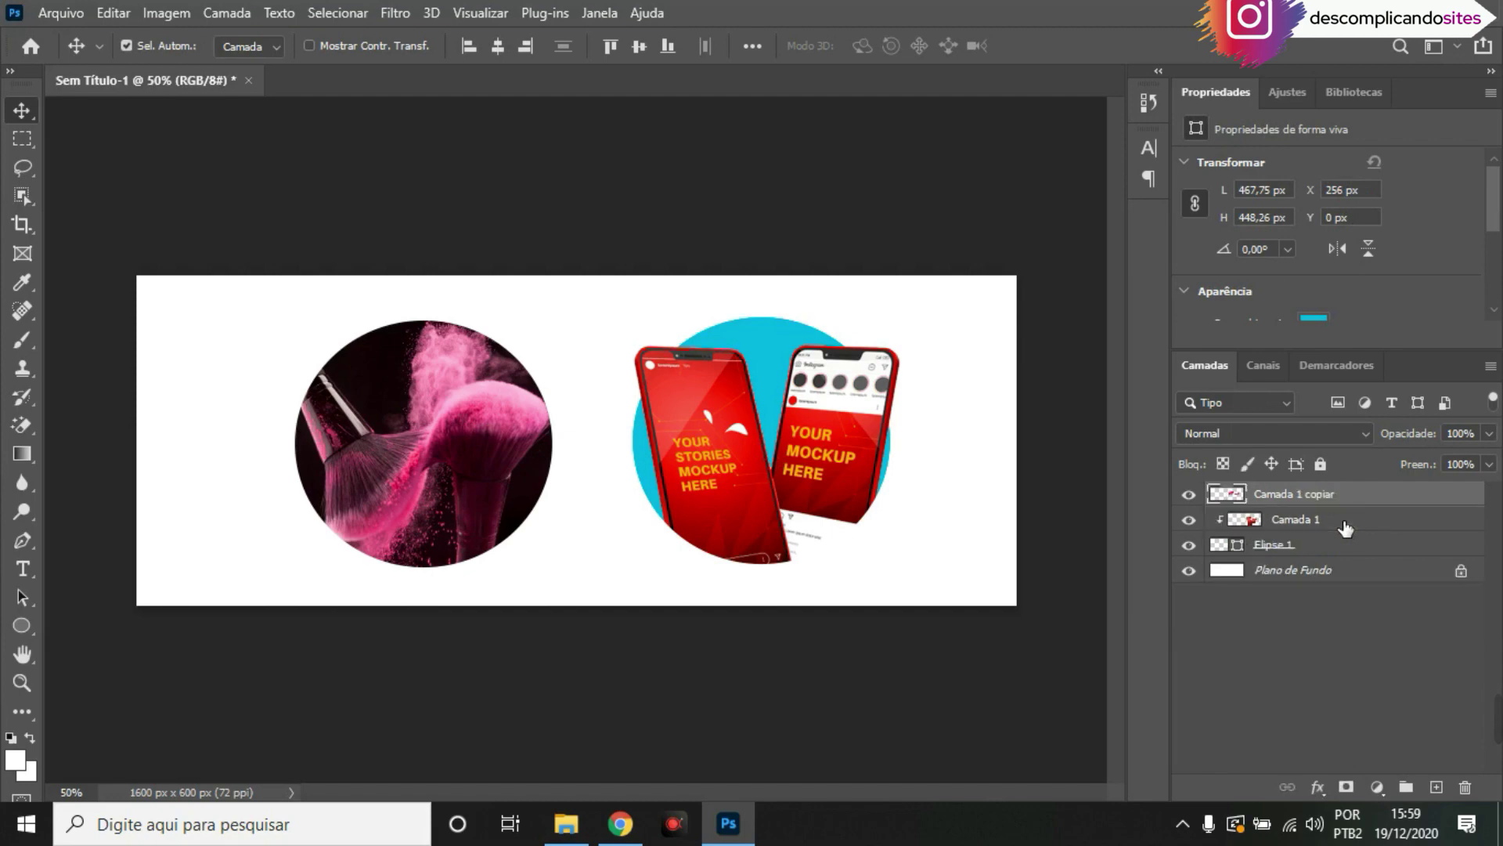
pyautogui.click(768, 213)
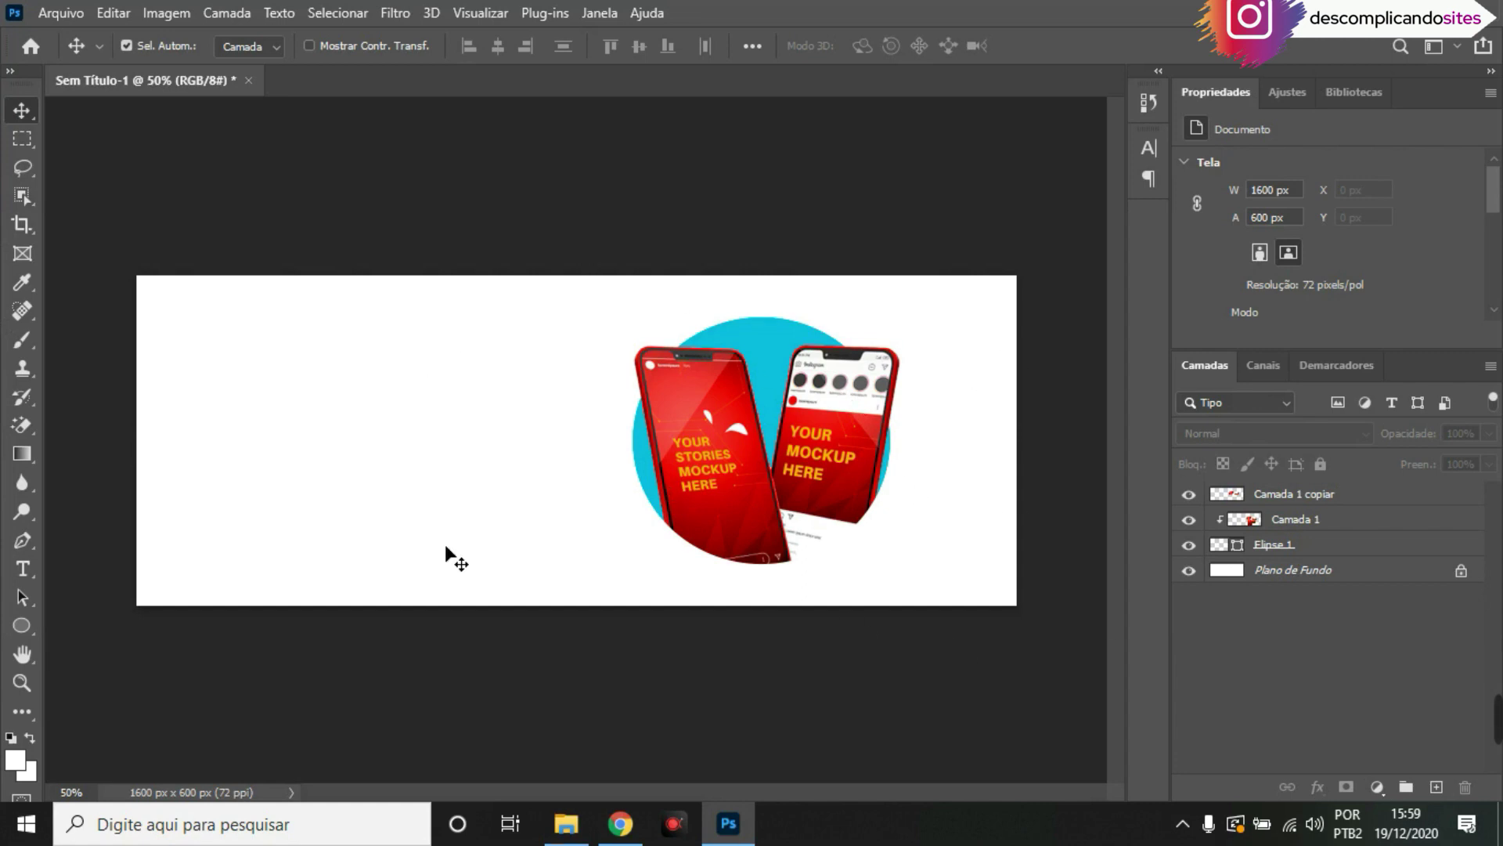
# Crop all four canvas edges in to the cyan circle, committing a 520 × 500 px crop
pyautogui.click(27, 226)
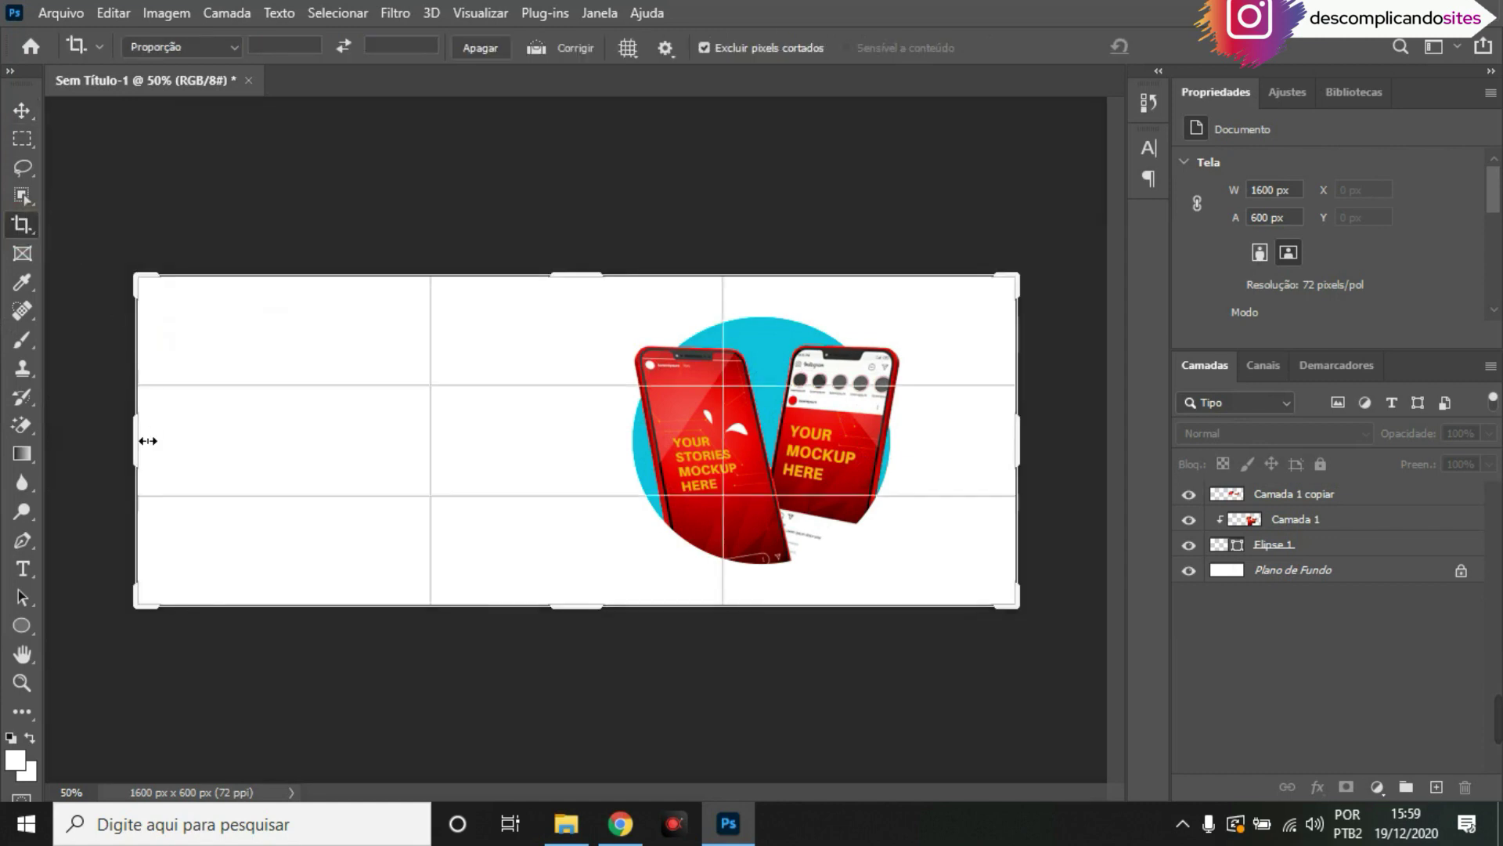
pyautogui.moveTo(148, 441); pyautogui.dragTo(379, 435)
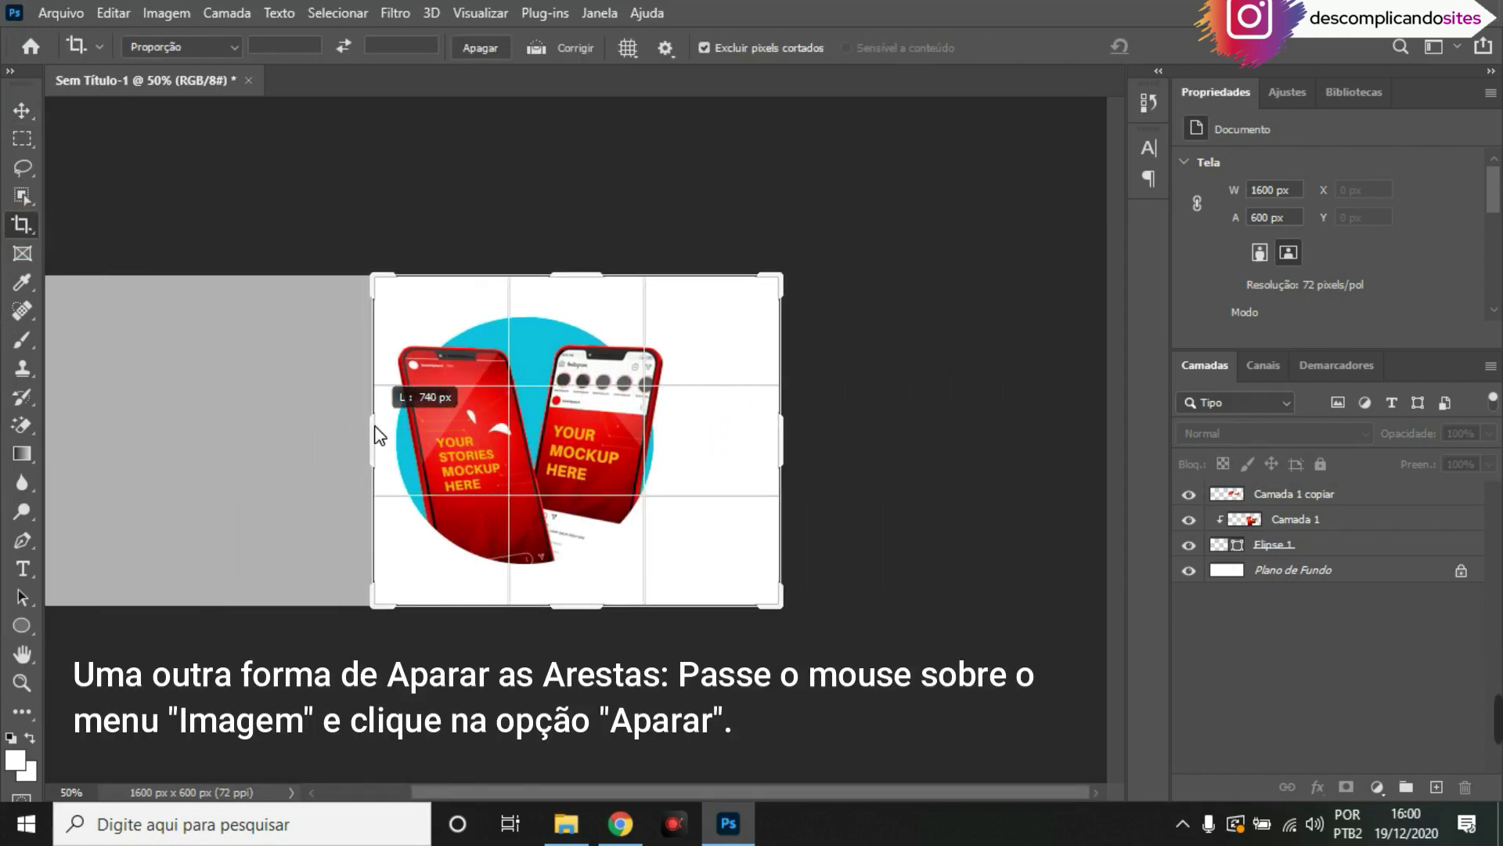
pyautogui.moveTo(379, 434); pyautogui.dragTo(377, 425)
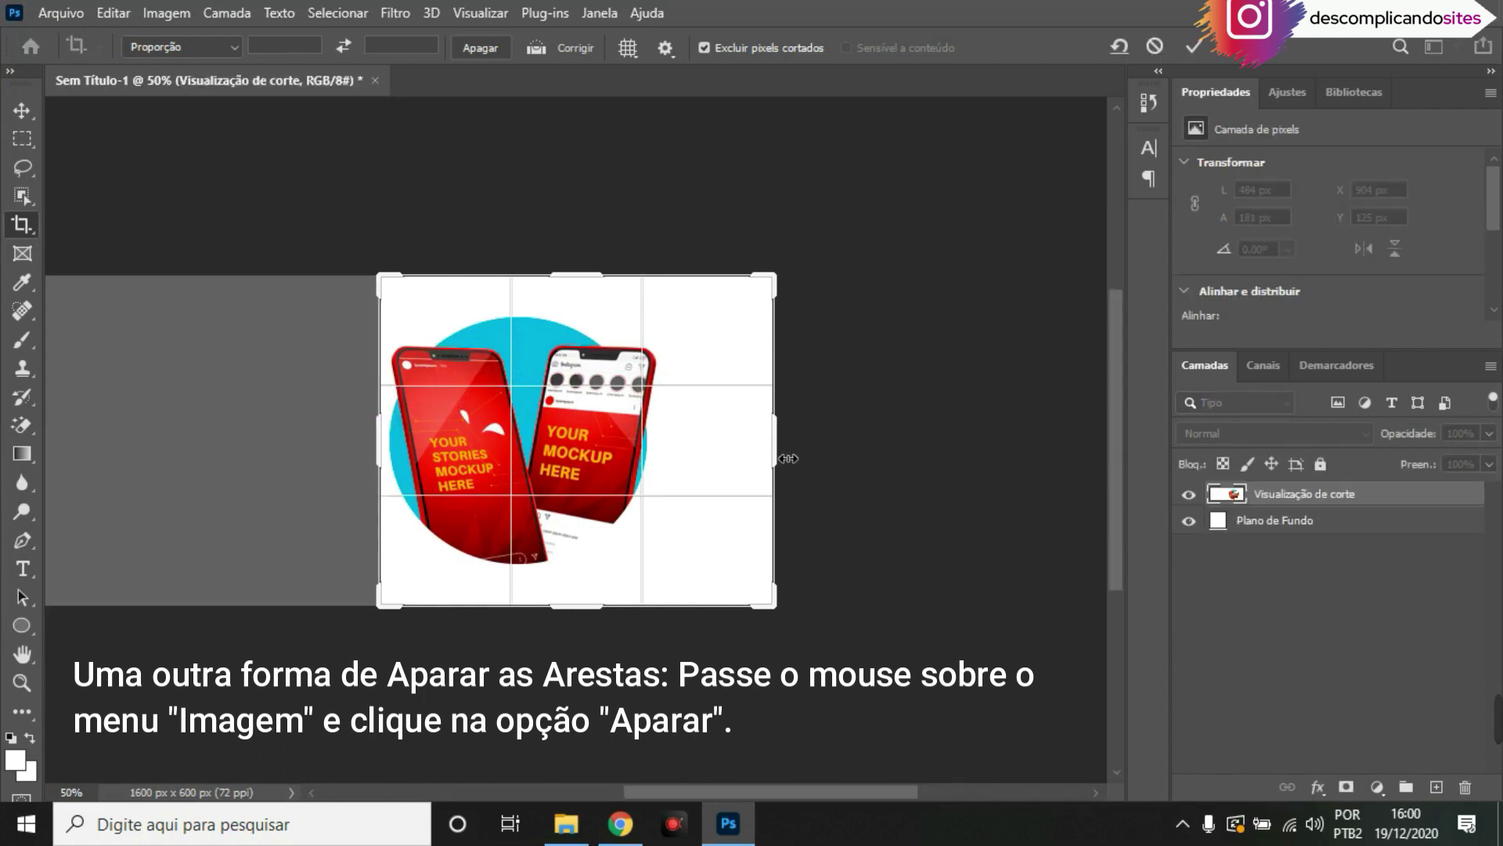
pyautogui.moveTo(788, 458); pyautogui.dragTo(732, 444)
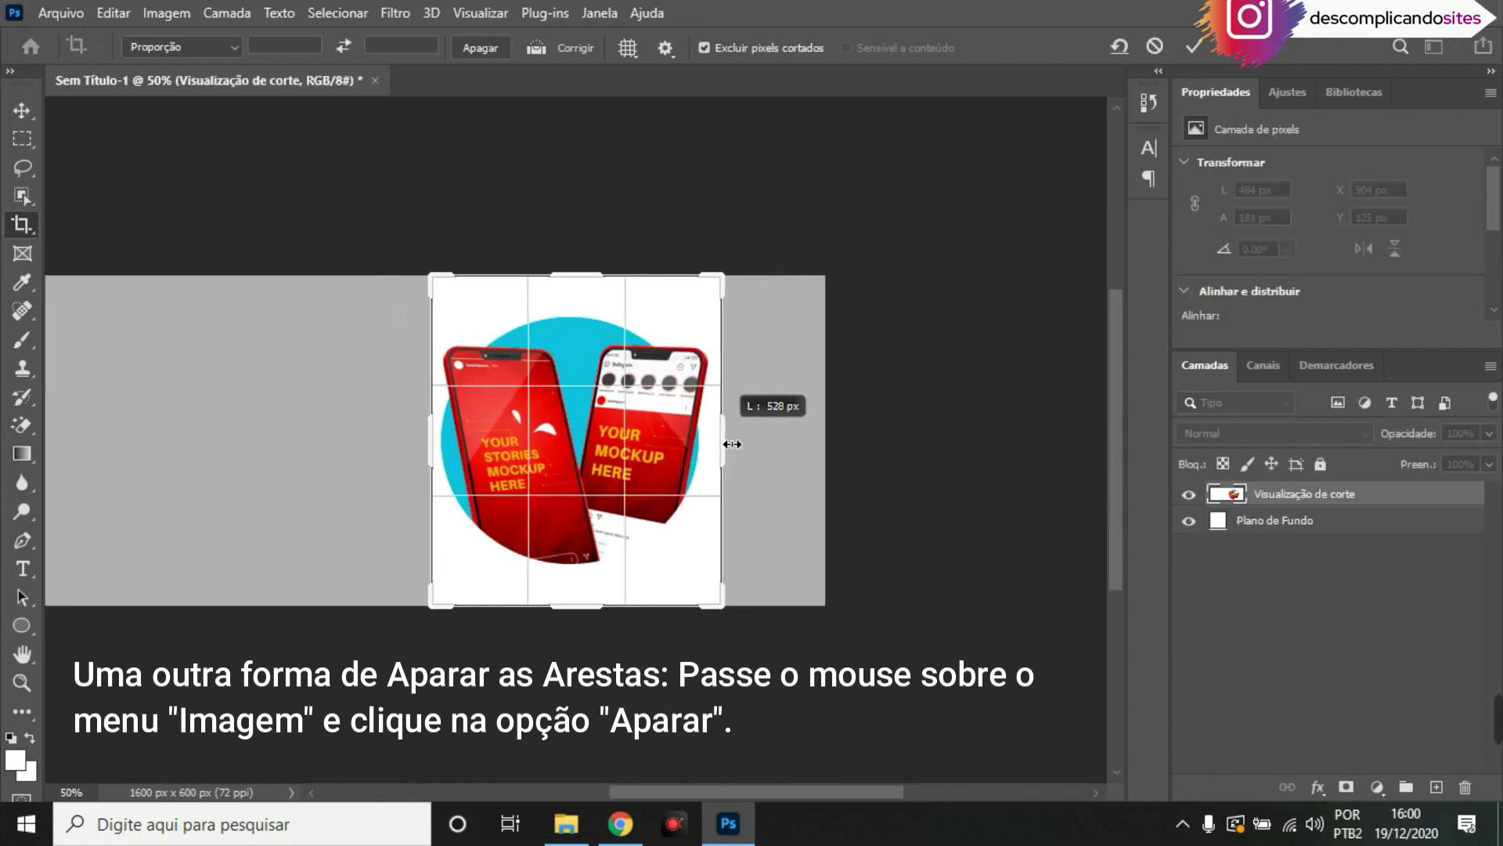
pyautogui.moveTo(732, 444); pyautogui.dragTo(730, 444)
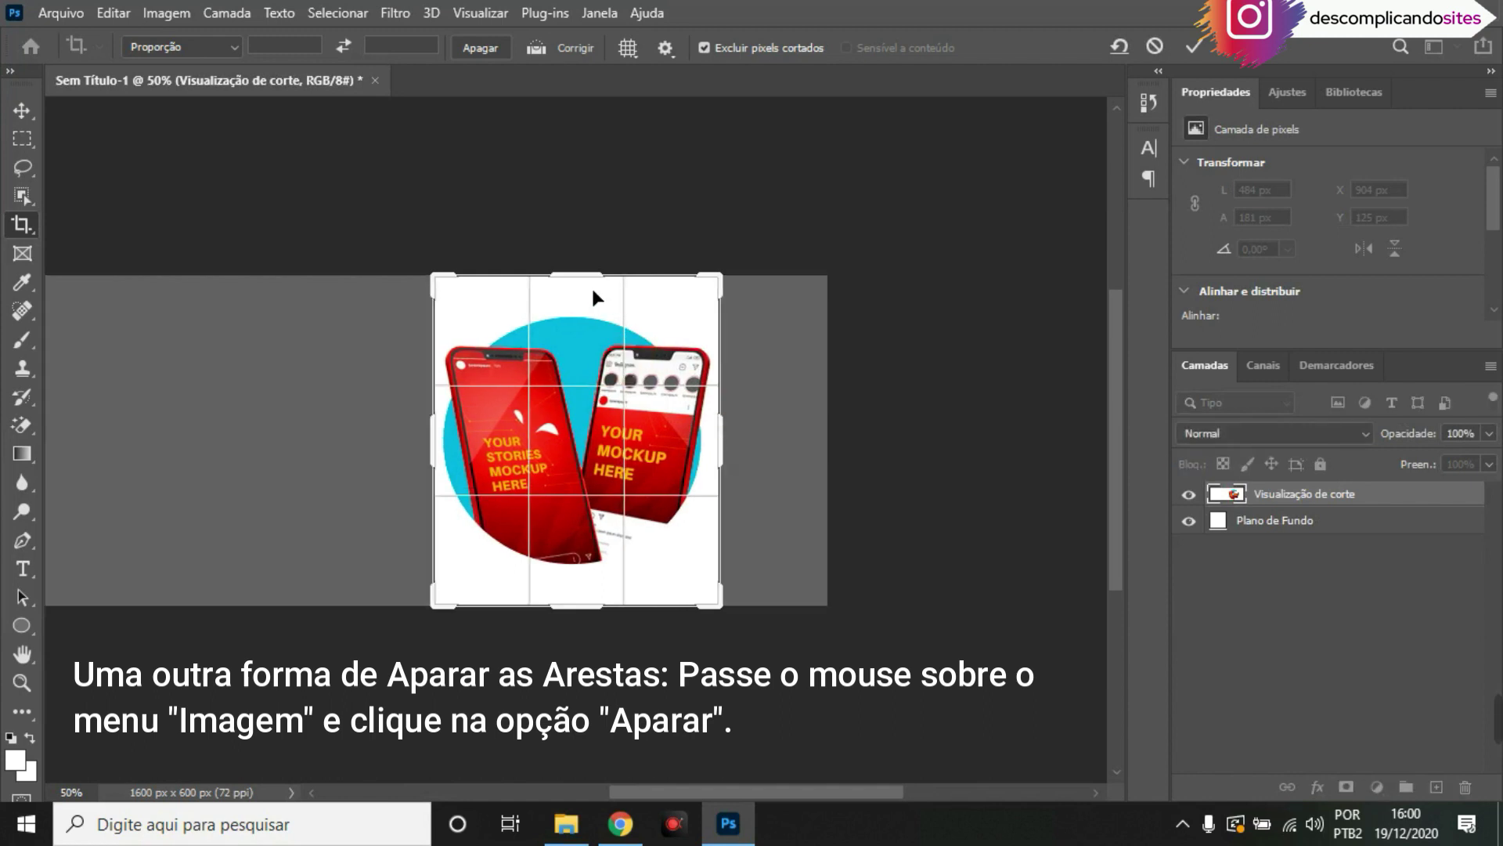
pyautogui.moveTo(584, 284); pyautogui.dragTo(582, 307)
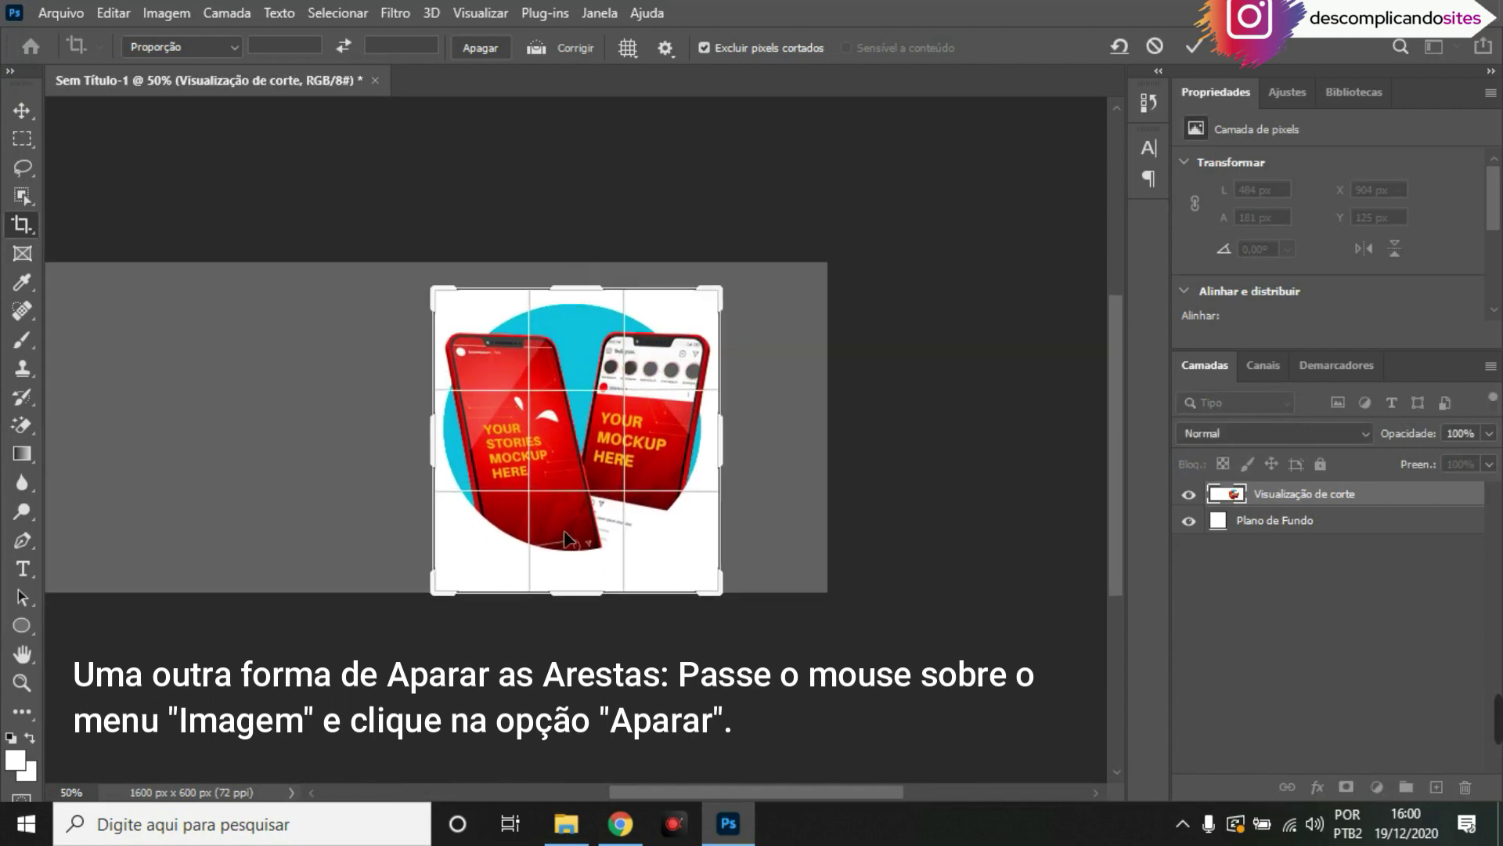
pyautogui.moveTo(597, 597); pyautogui.dragTo(579, 584)
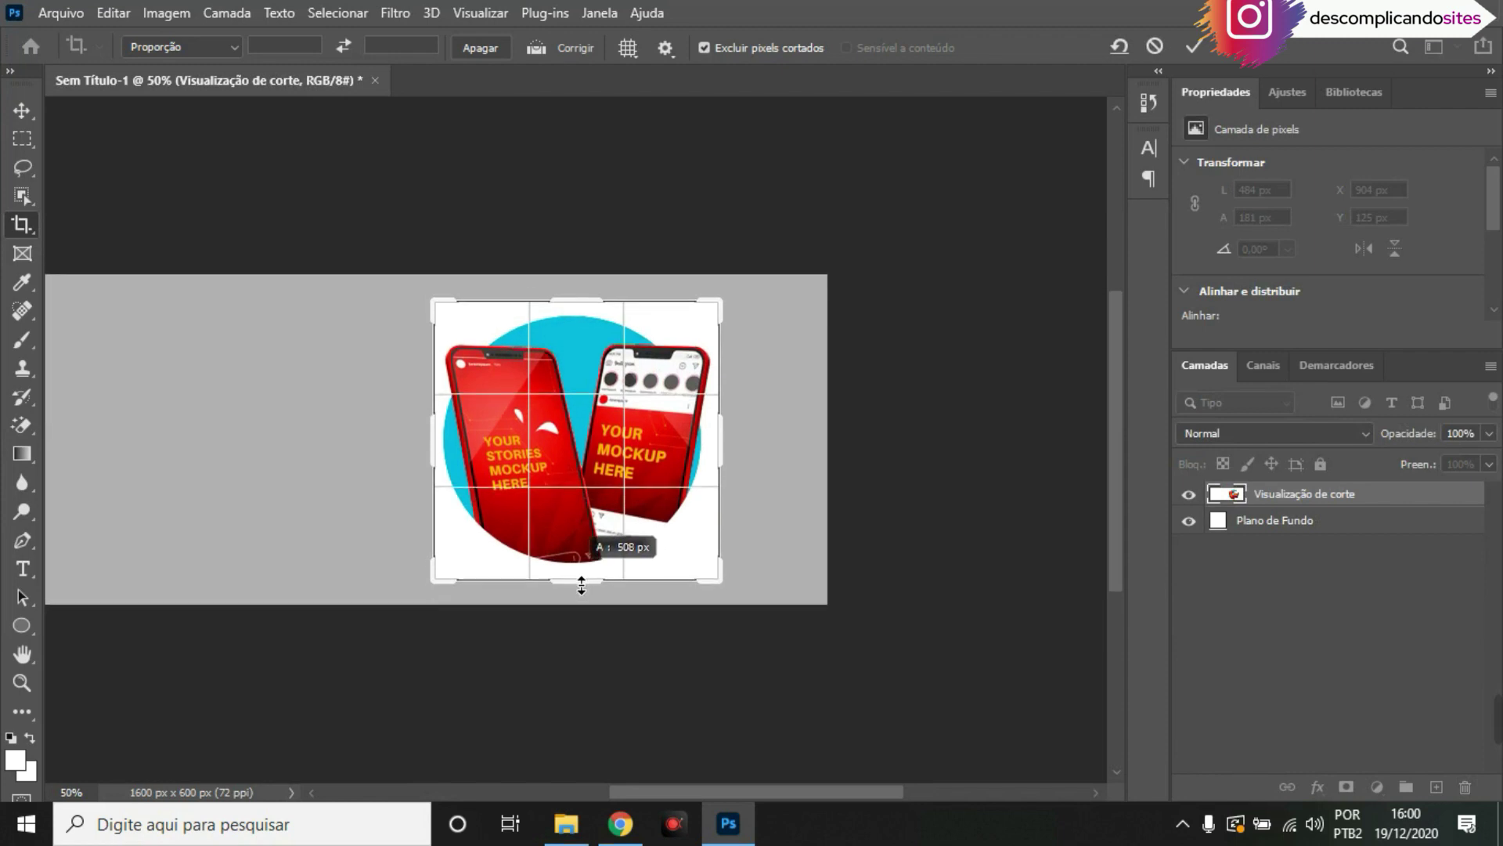
pyautogui.click(13, 111)
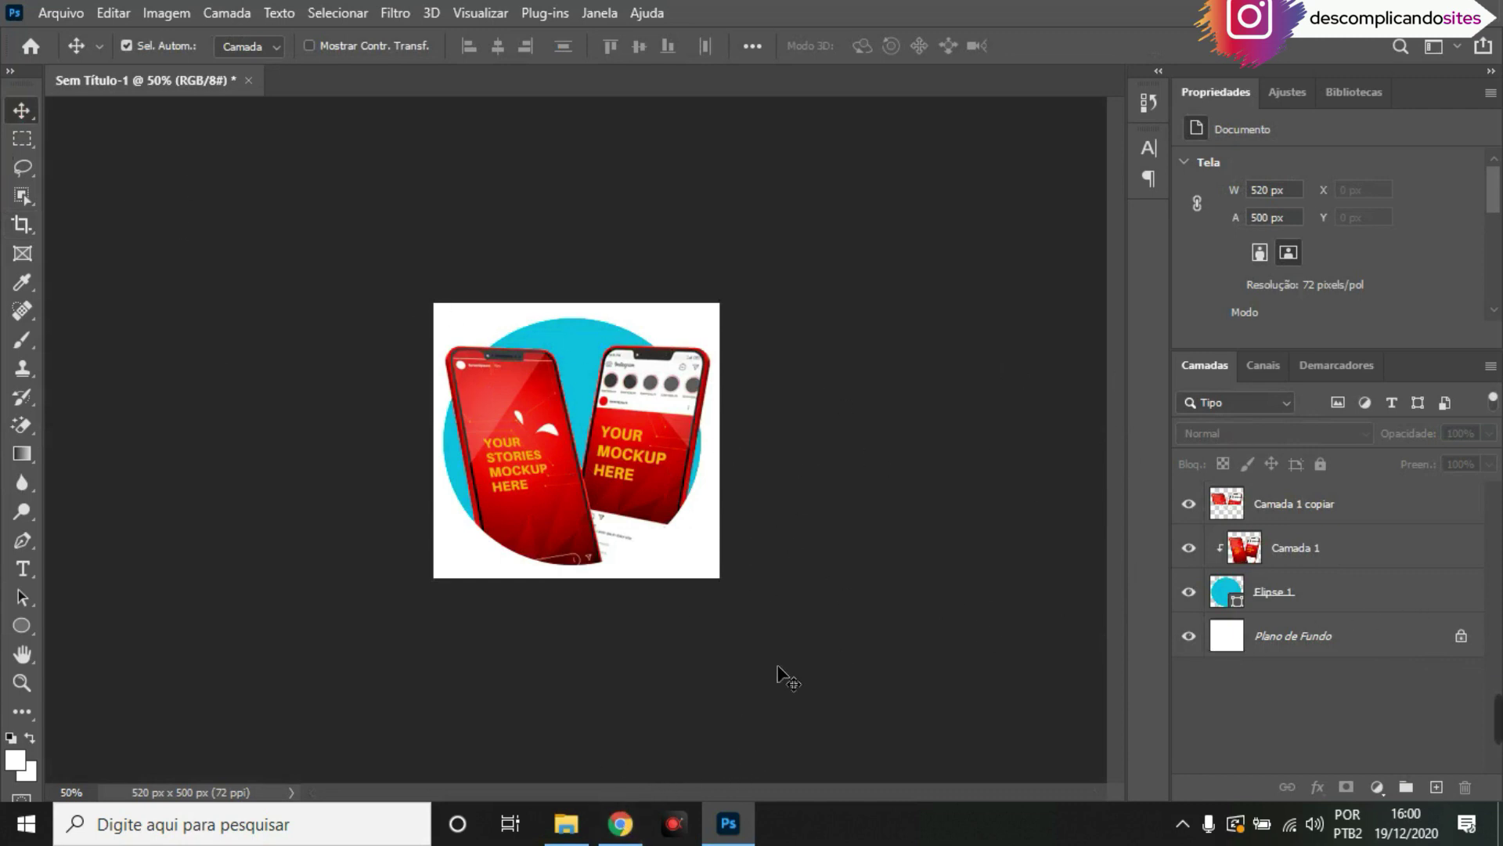
pyautogui.click(631, 824)
pyautogui.scroll(-7, 647, 781)
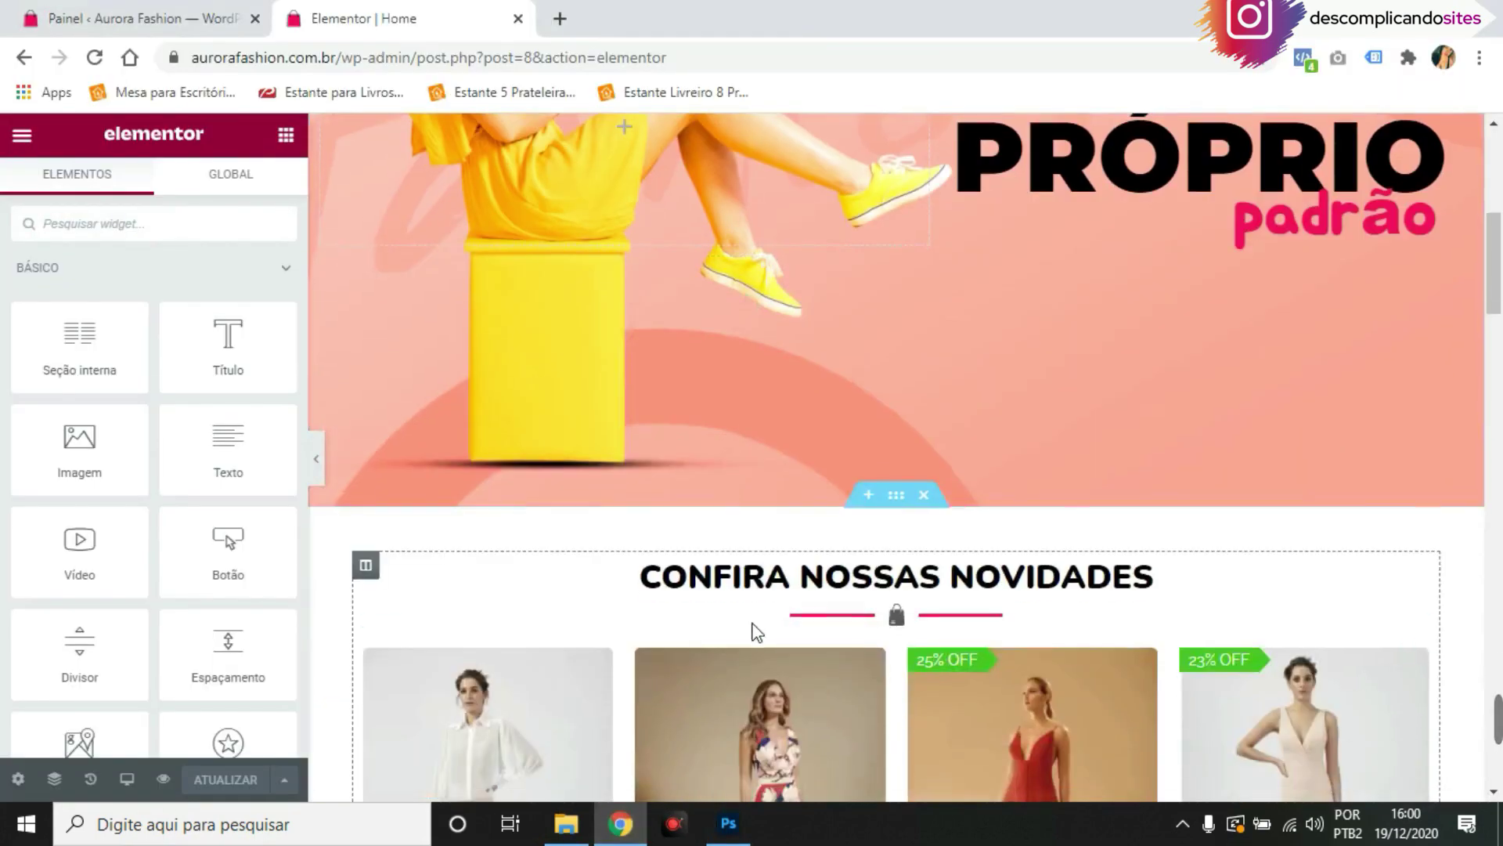
pyautogui.scroll(-3, 736, 587)
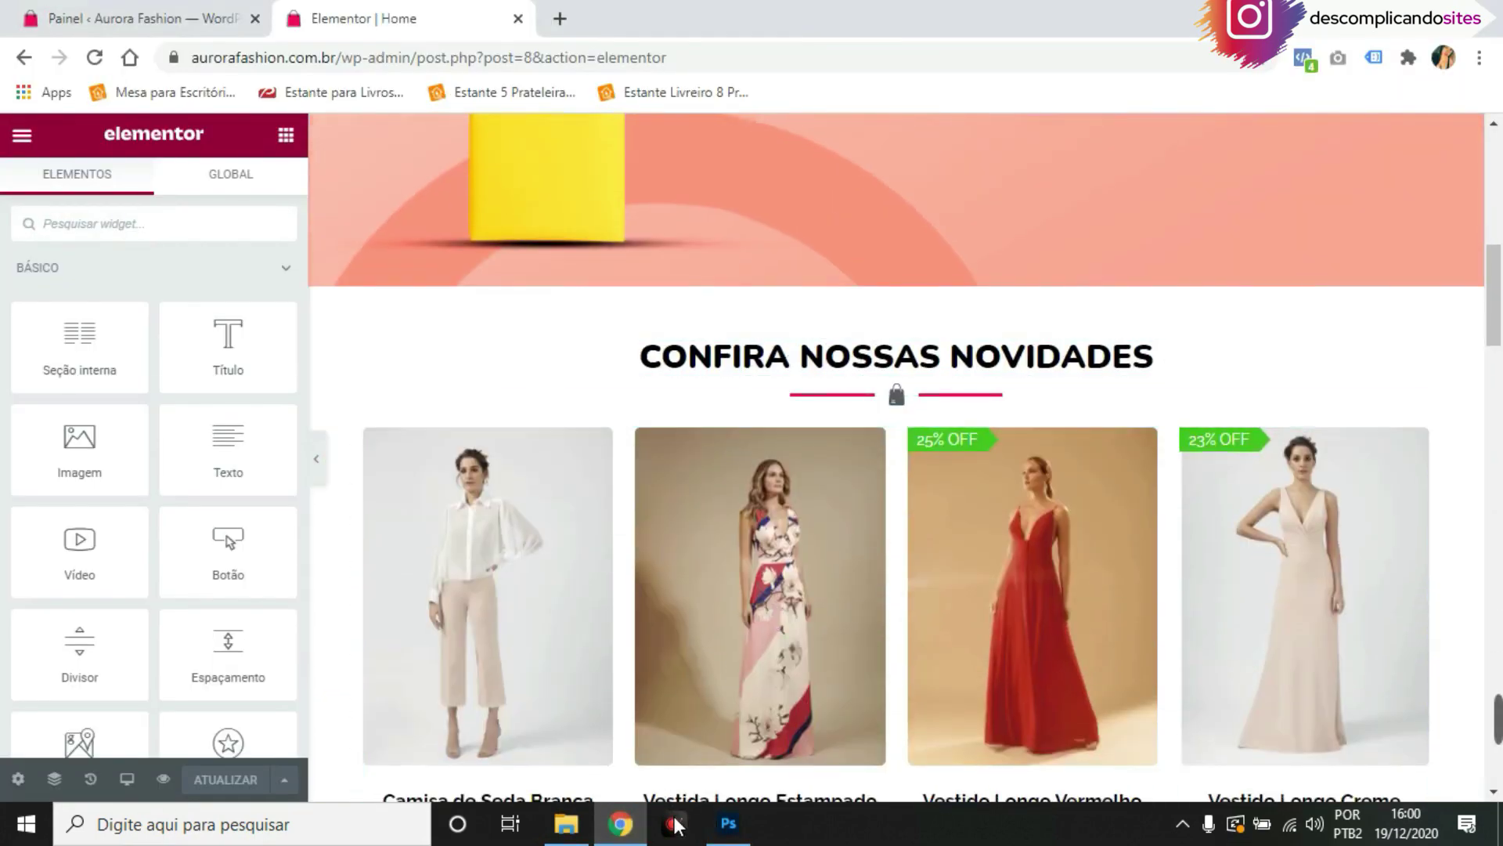
pyautogui.click(728, 823)
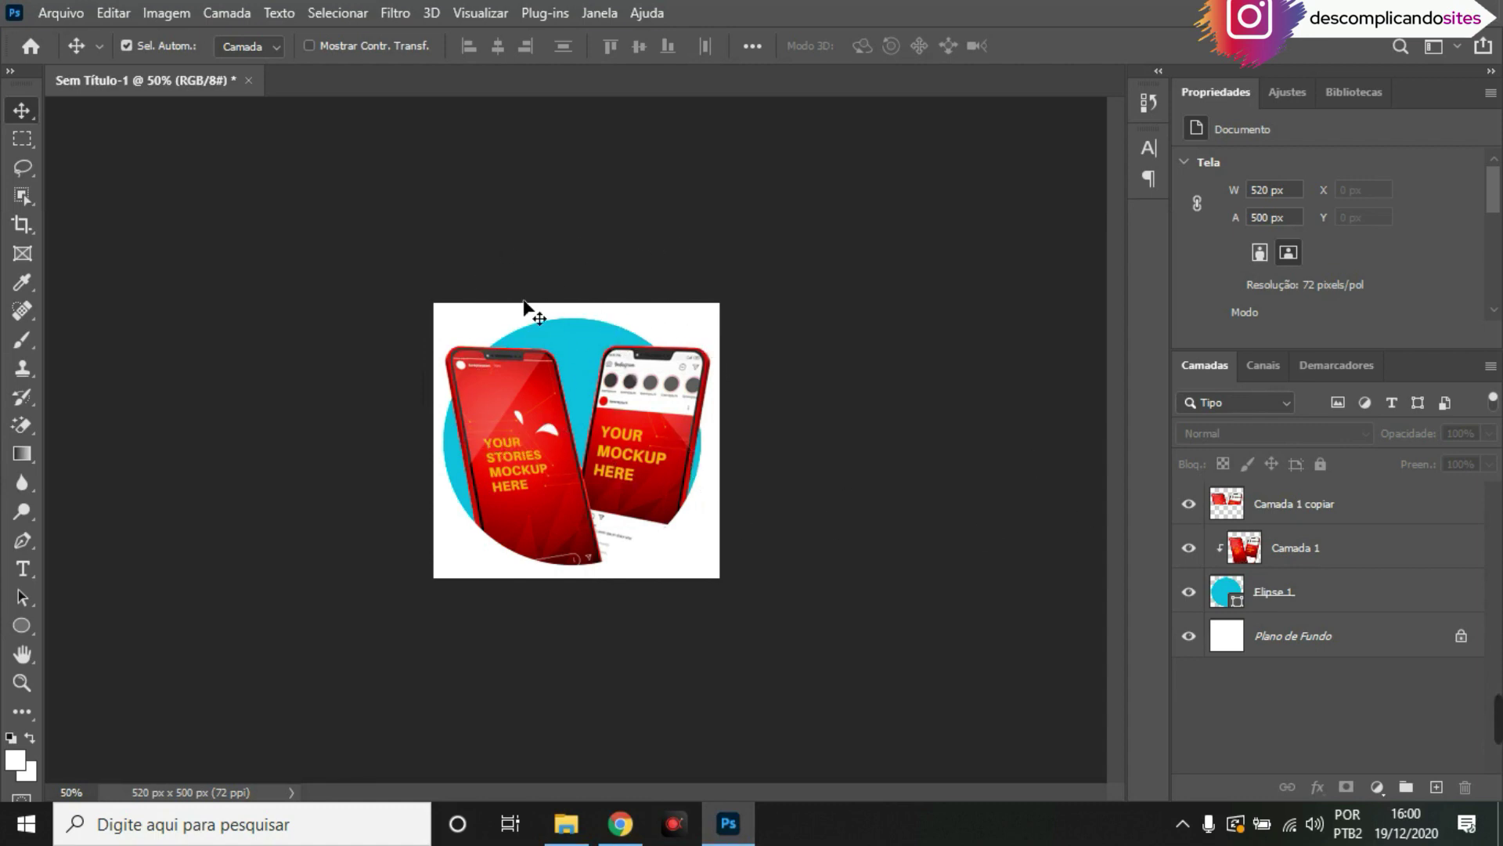
# Hide the Plano de Fundo layer and choose PNG-24 in Save for Web (Legacy)
pyautogui.click(1190, 636)
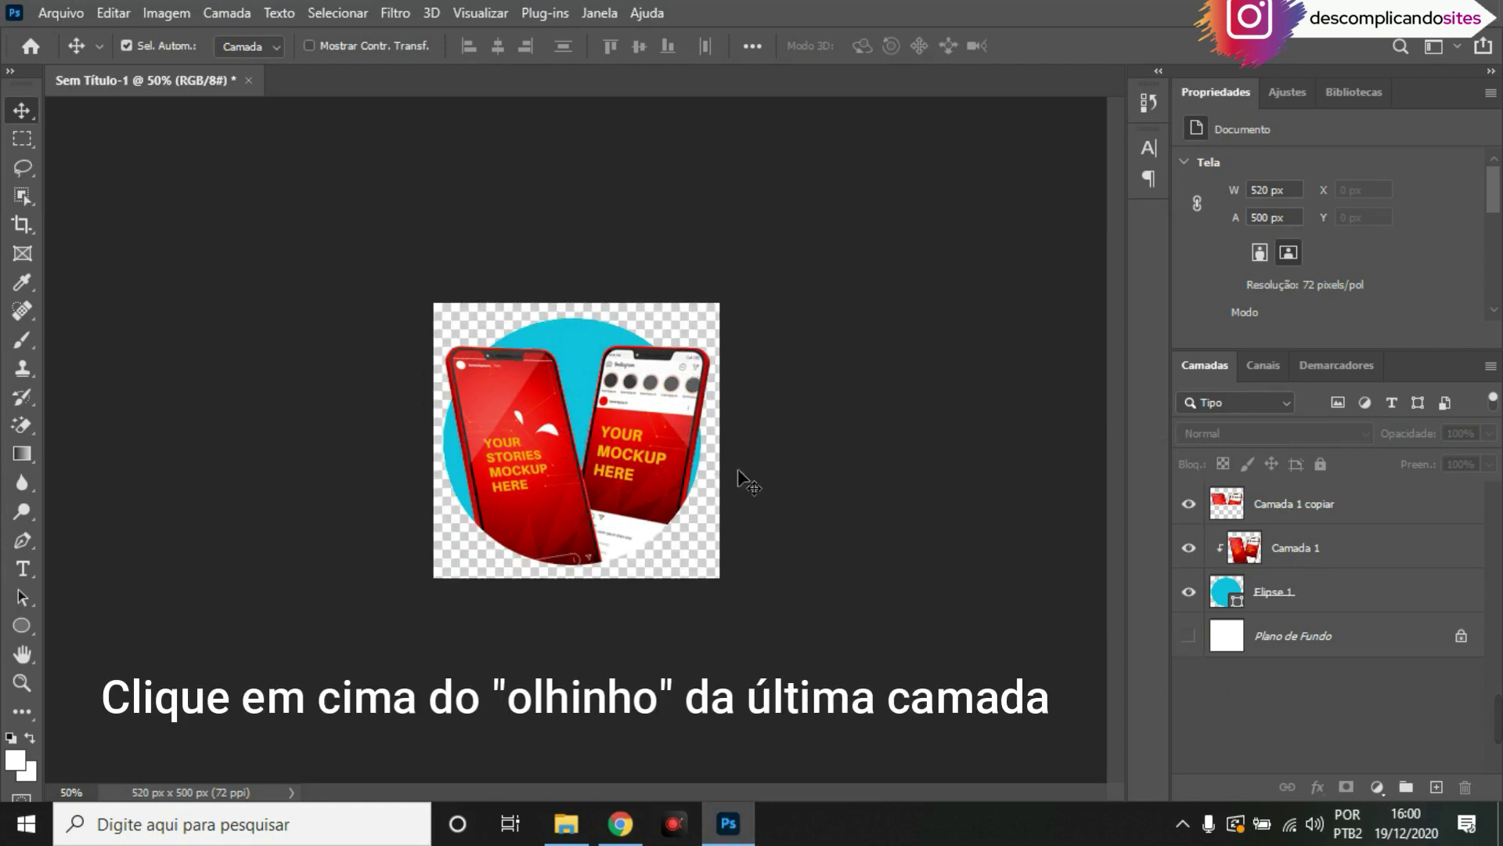
pyautogui.click(63, 13)
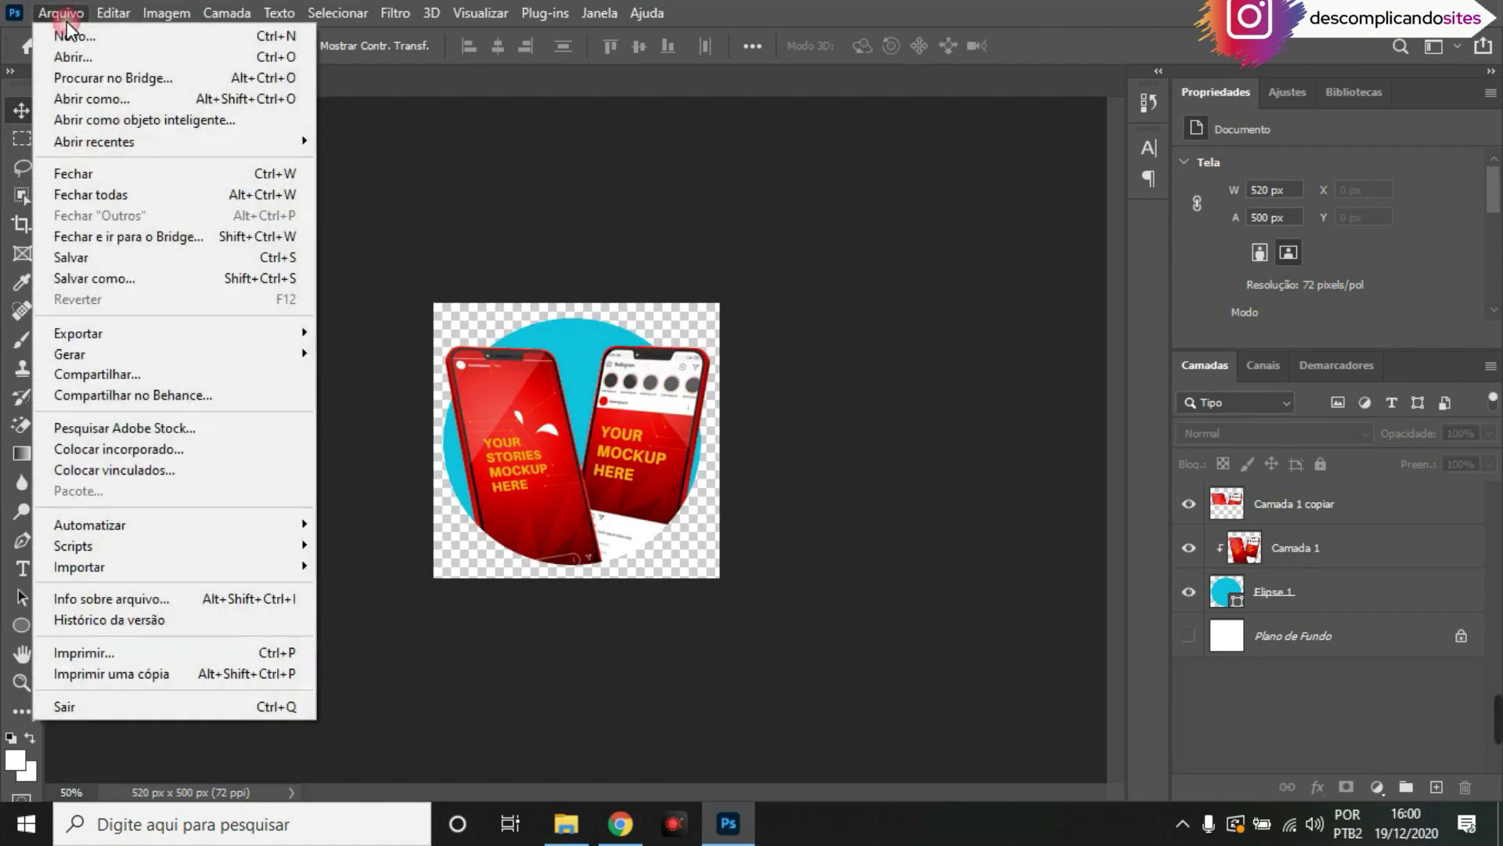
pyautogui.click(242, 327)
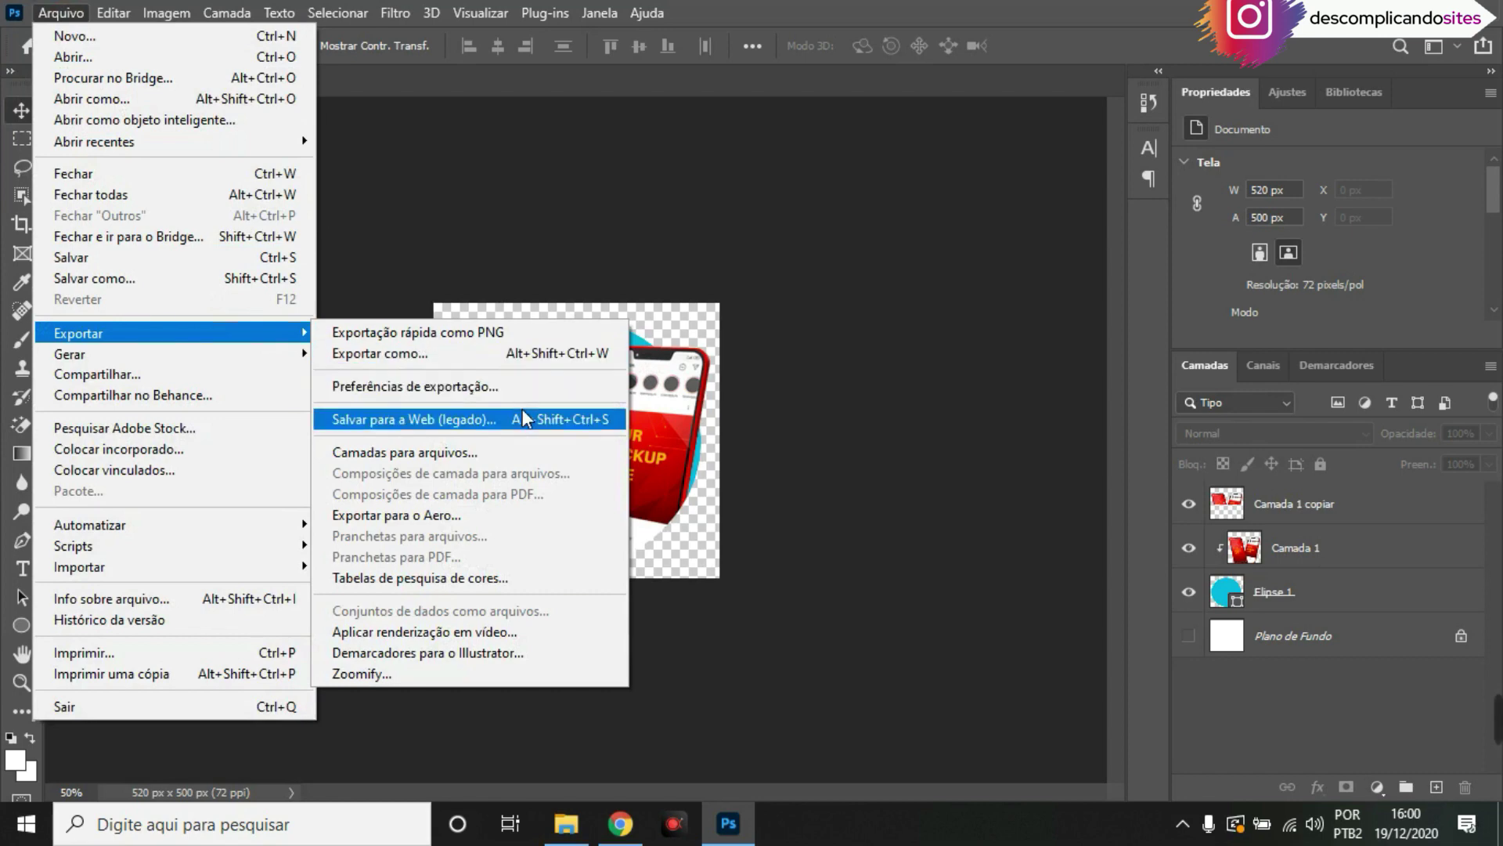
pyautogui.click(523, 409)
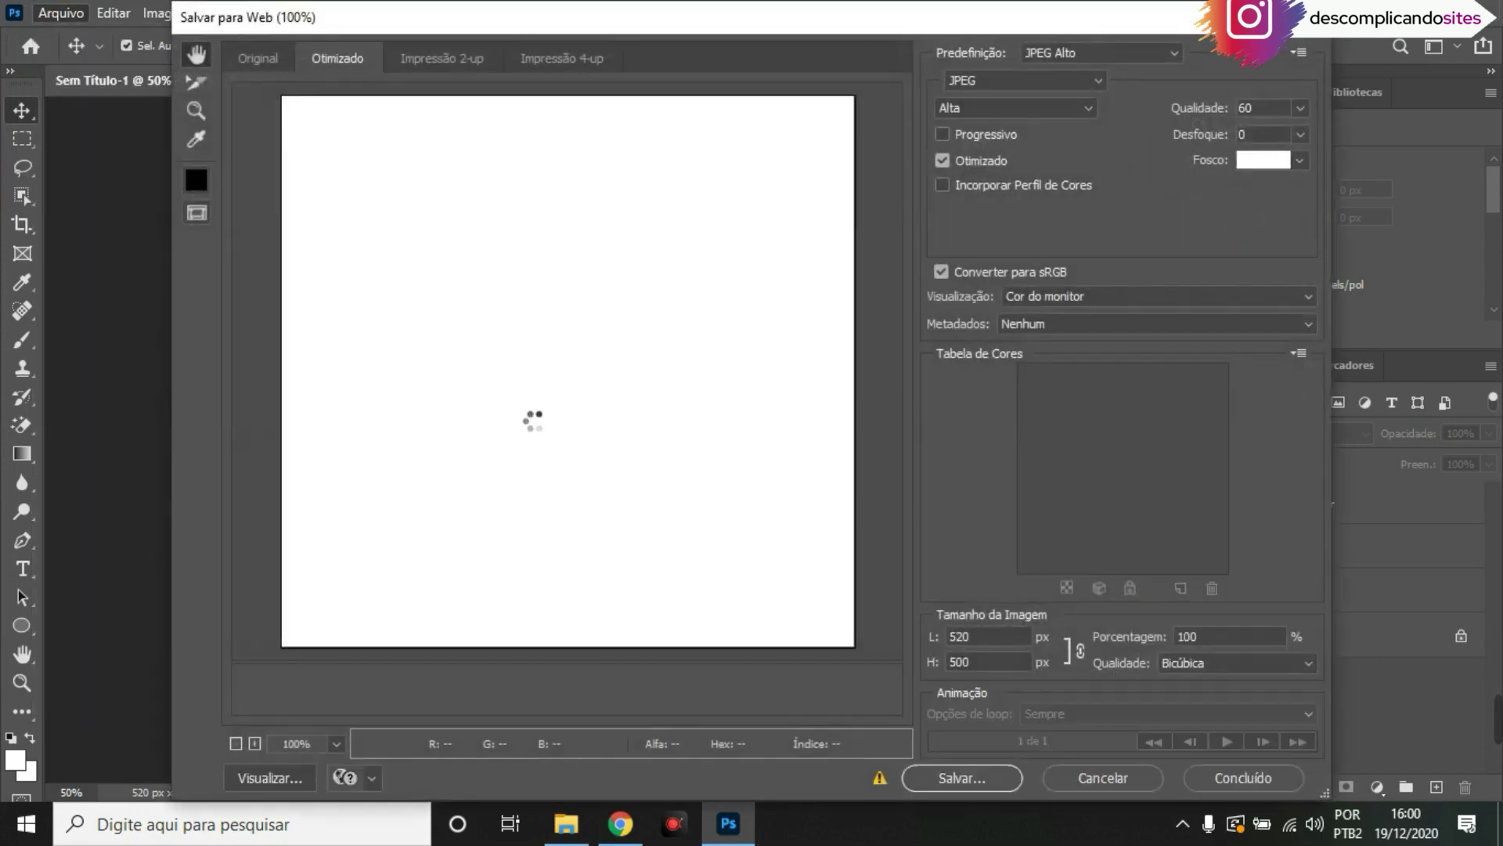
pyautogui.click(976, 81)
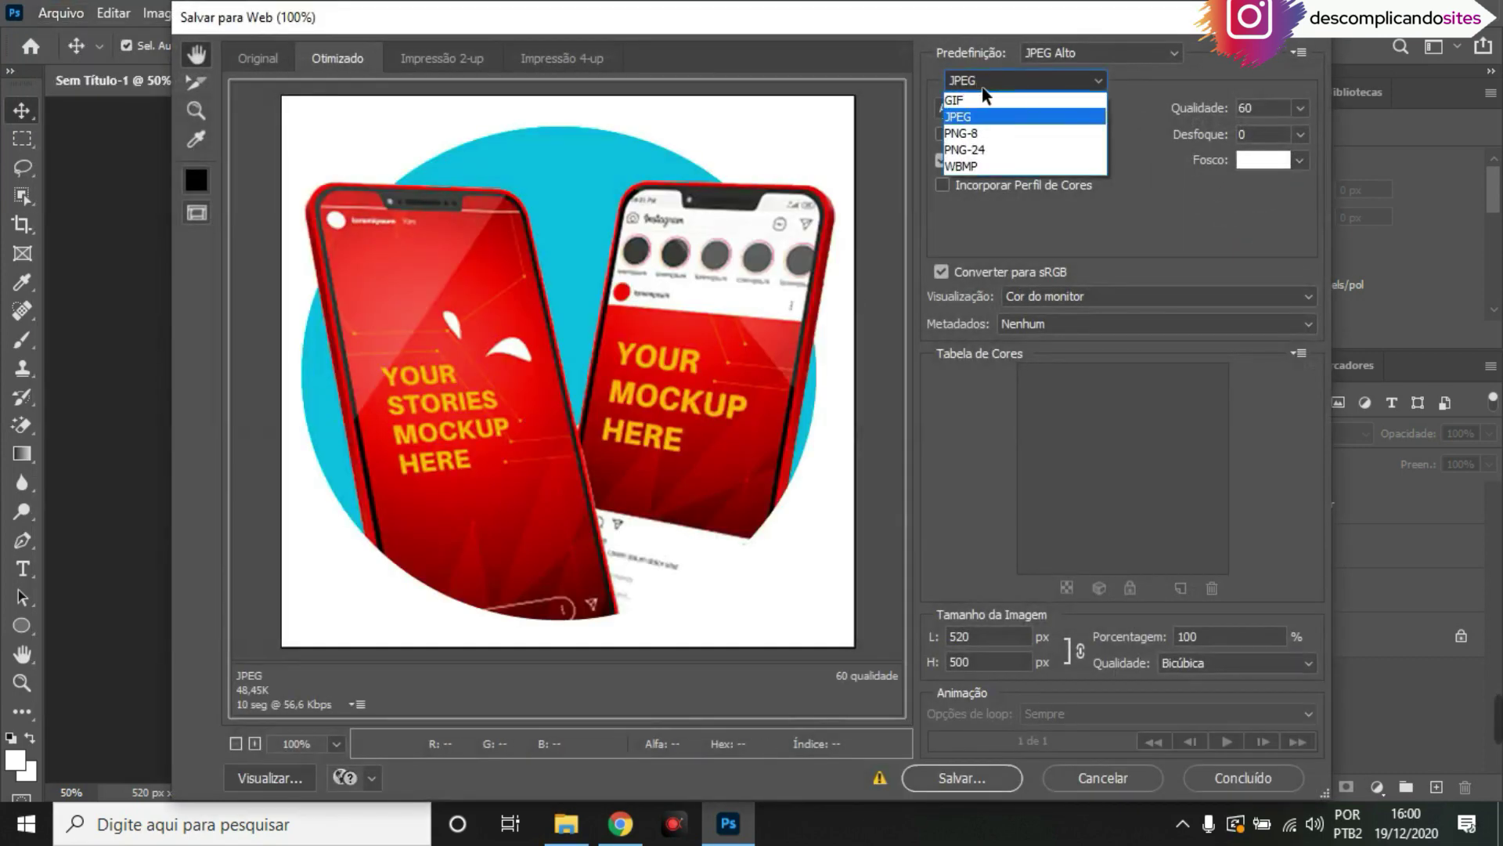
pyautogui.click(1027, 155)
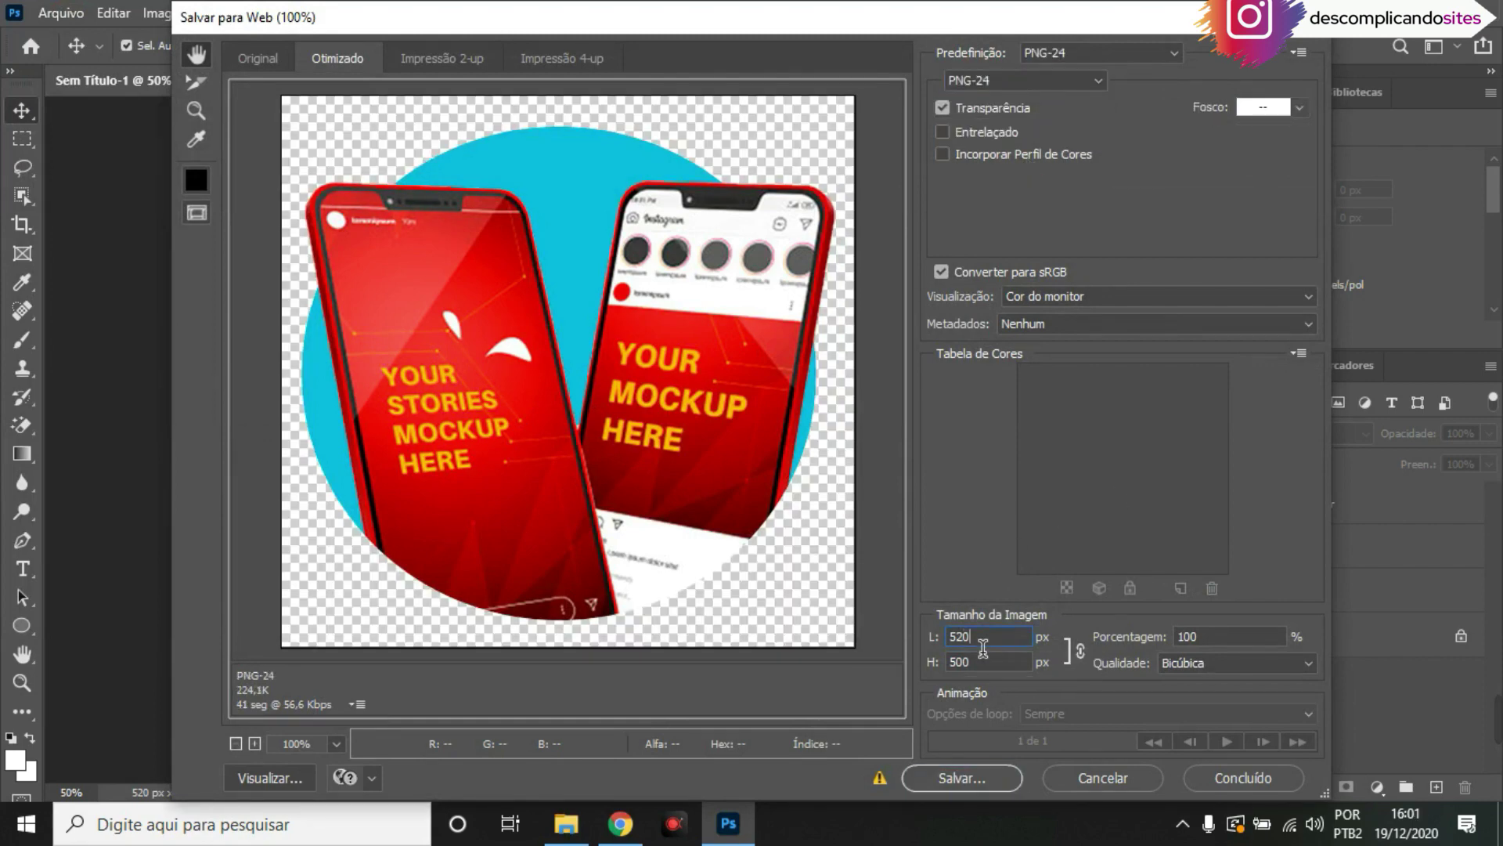
# Set the export width to 400 px (height 385) and save it to the Desktop as 1
pyautogui.moveTo(955, 636); pyautogui.dragTo(982, 647)
pyautogui.write('400')
pyautogui.click(968, 654)
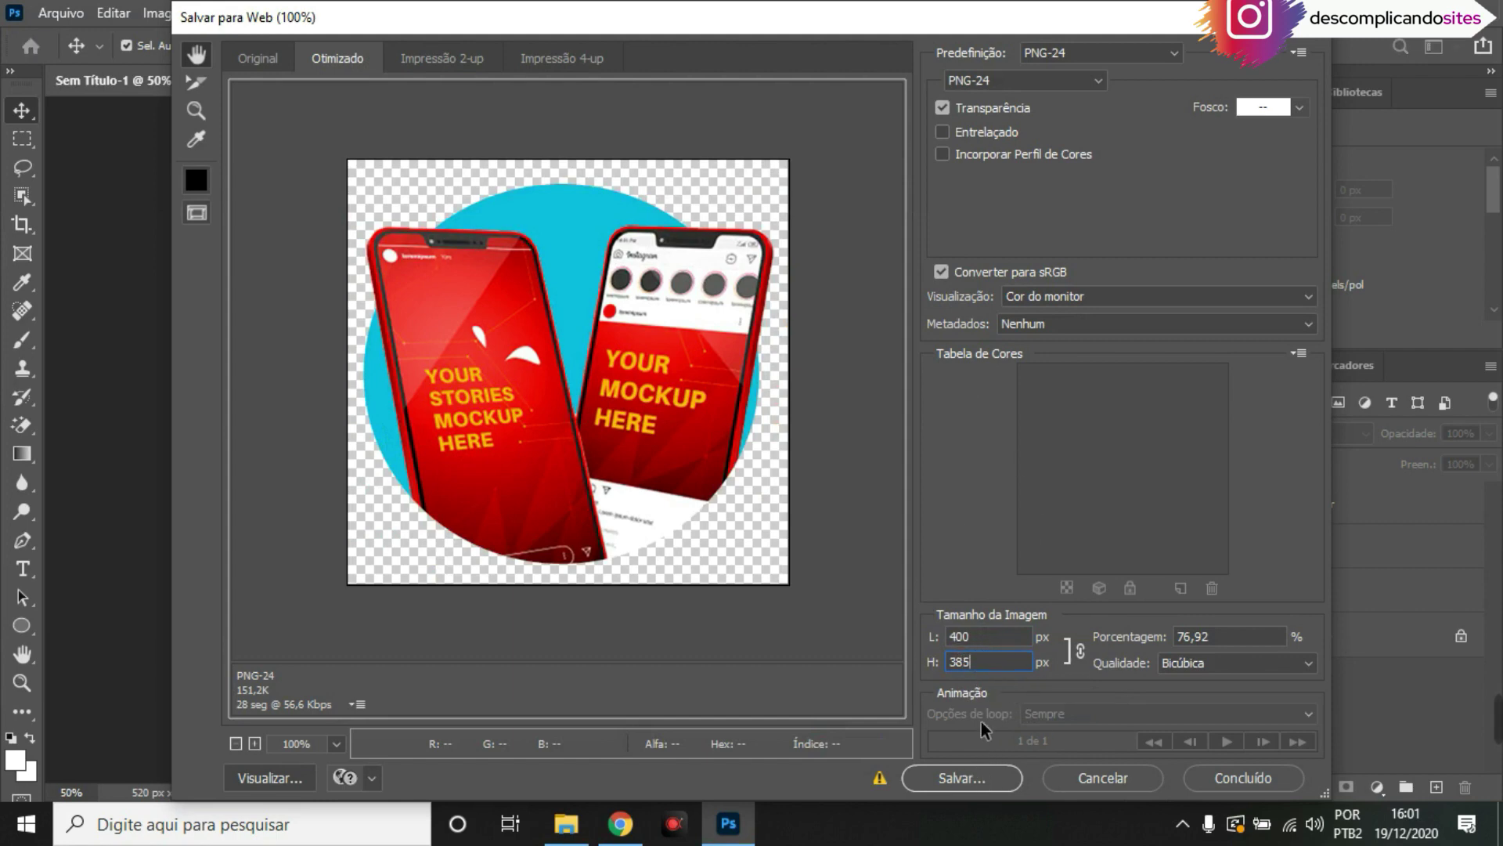
pyautogui.click(993, 772)
pyautogui.write('1')
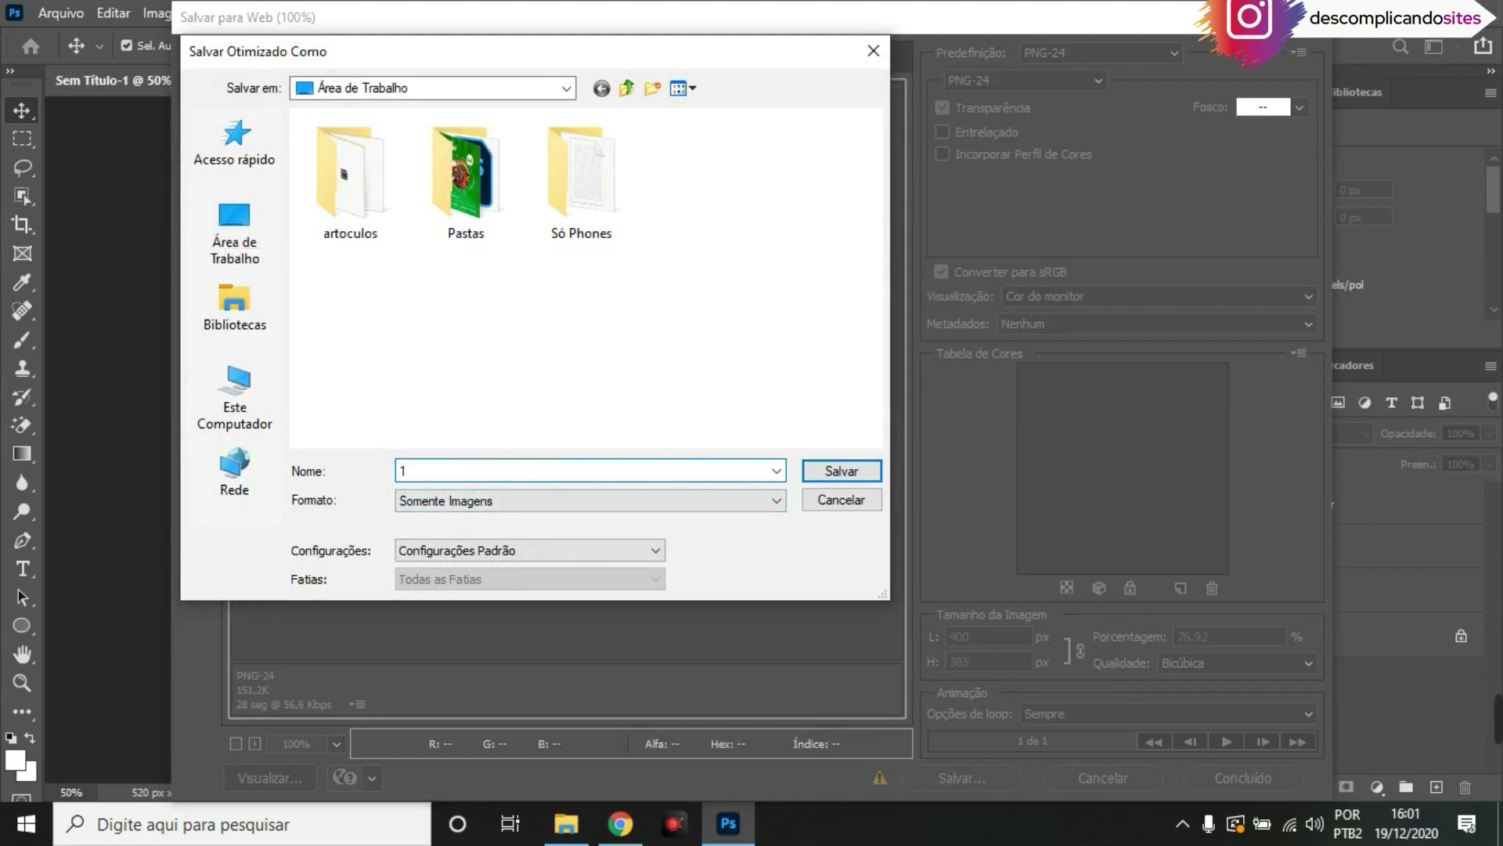
pyautogui.click(235, 231)
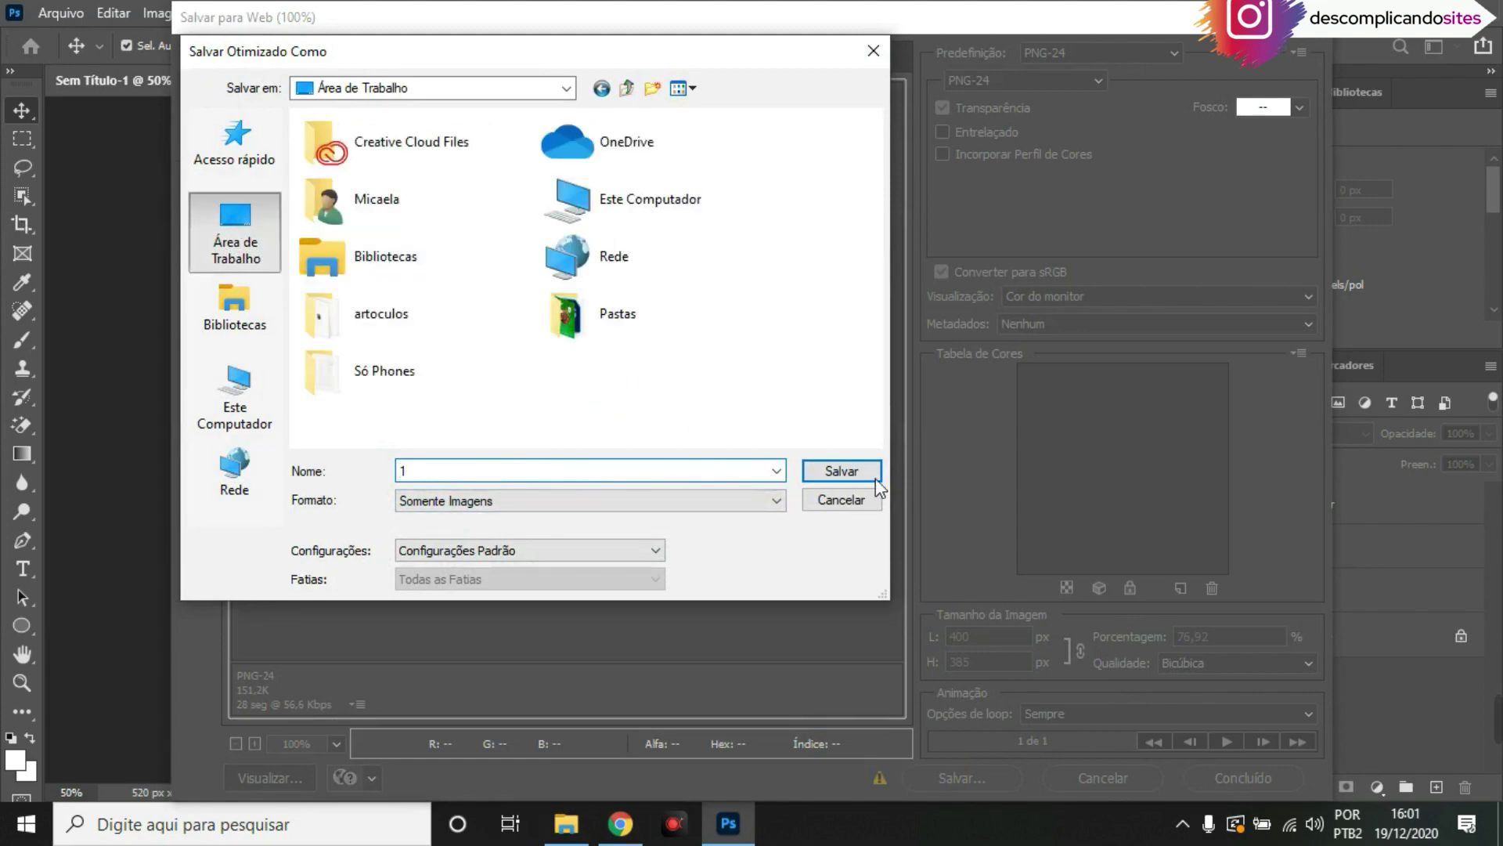
pyautogui.click(873, 471)
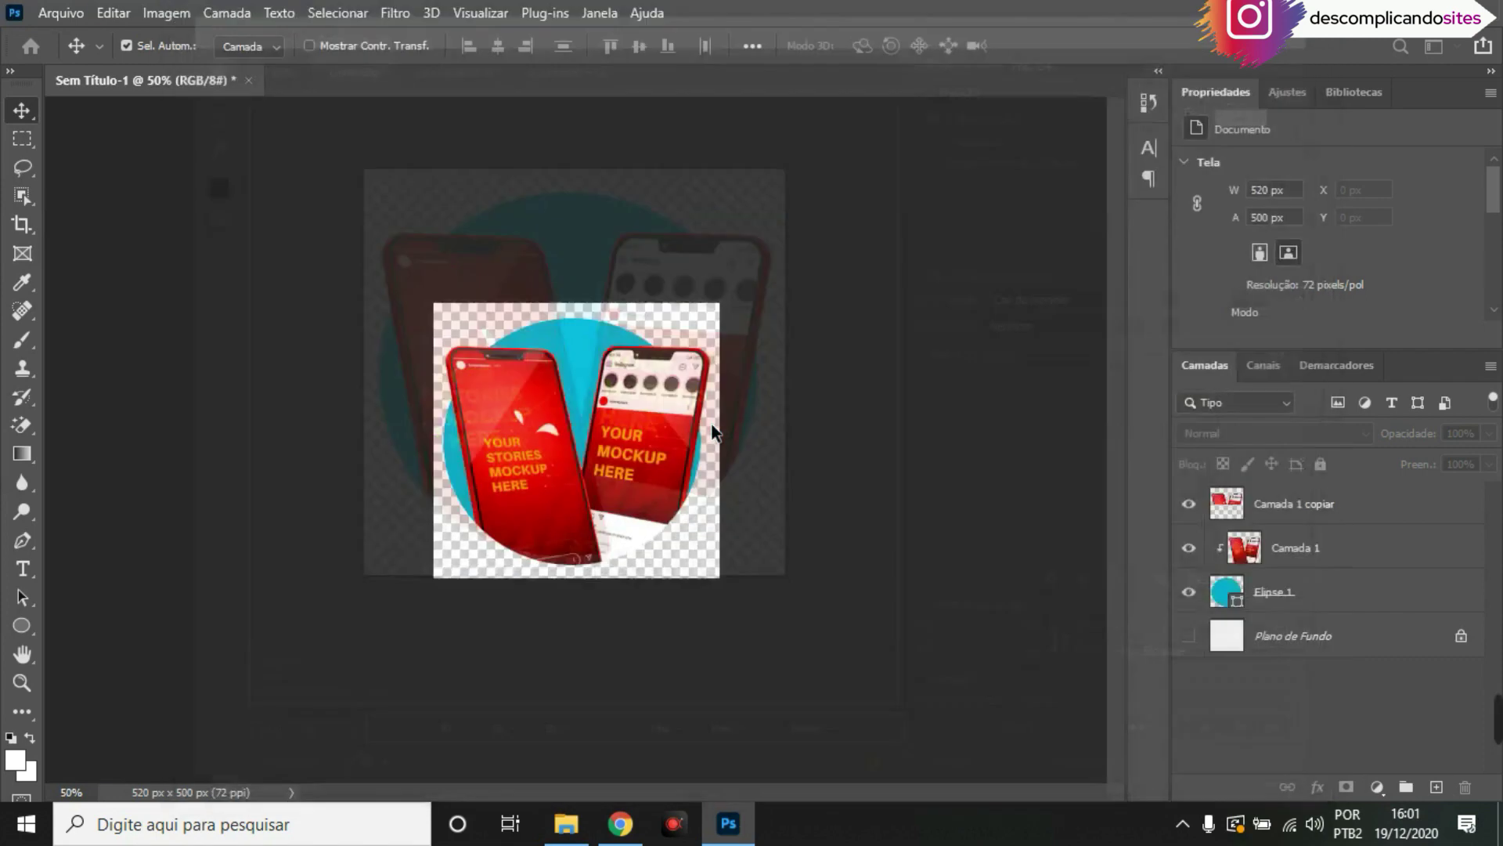
# Add a new single-column section above the product section on the home page
pyautogui.click(621, 823)
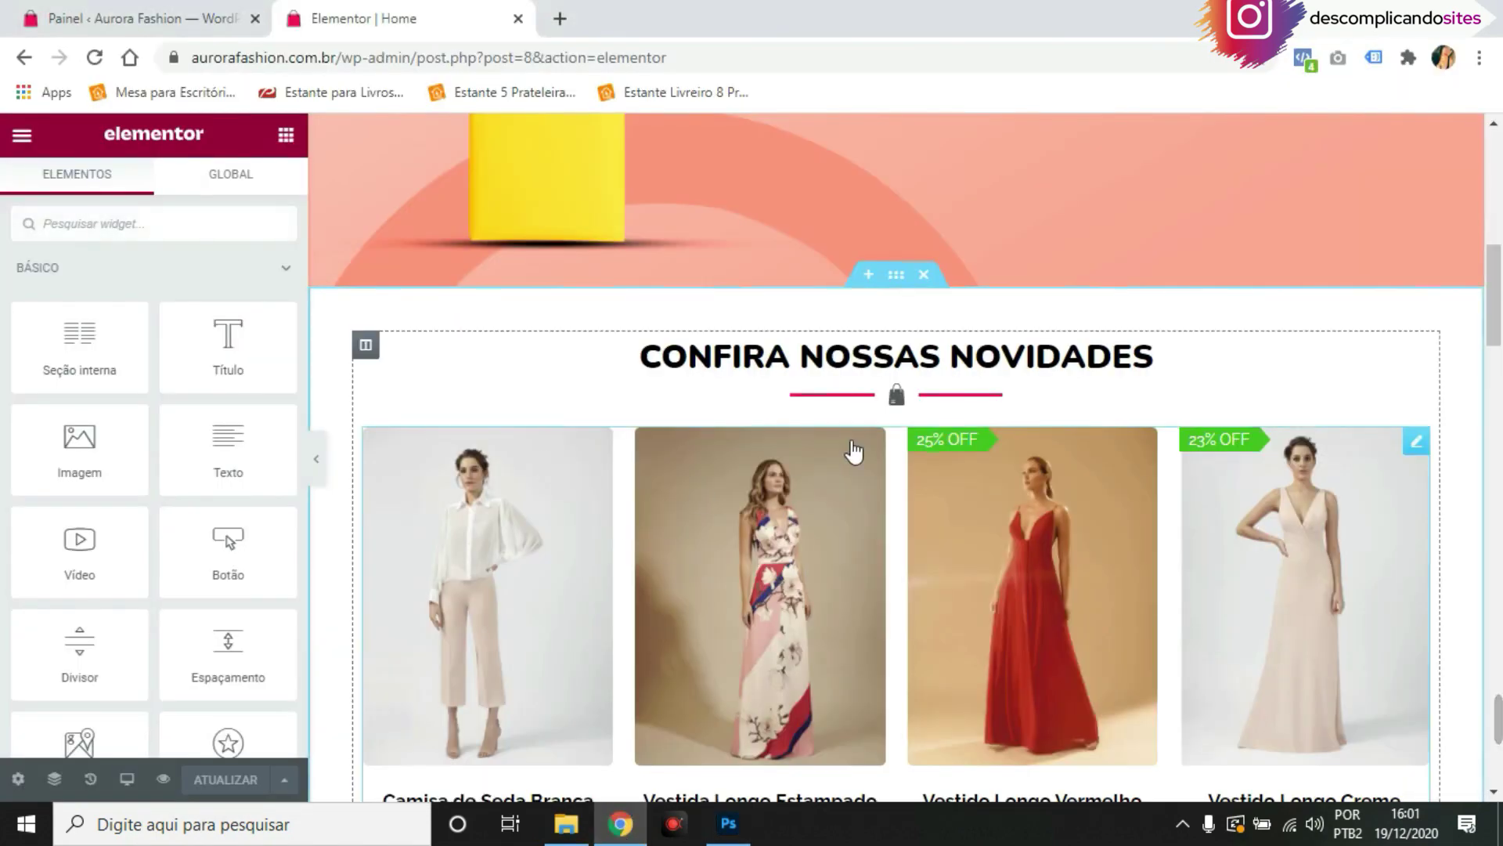
pyautogui.click(863, 276)
pyautogui.click(869, 386)
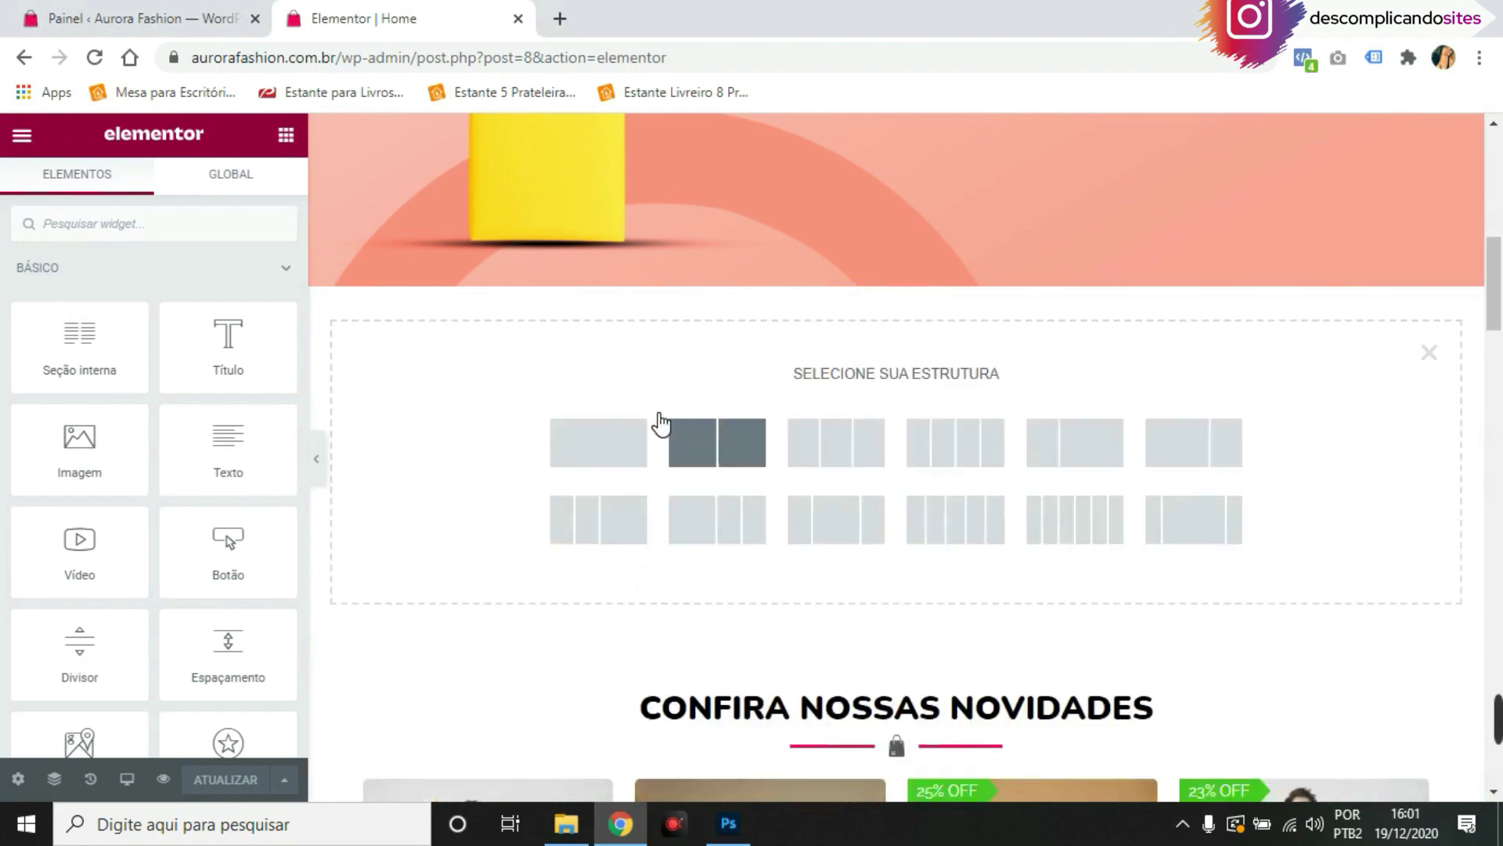
pyautogui.click(630, 427)
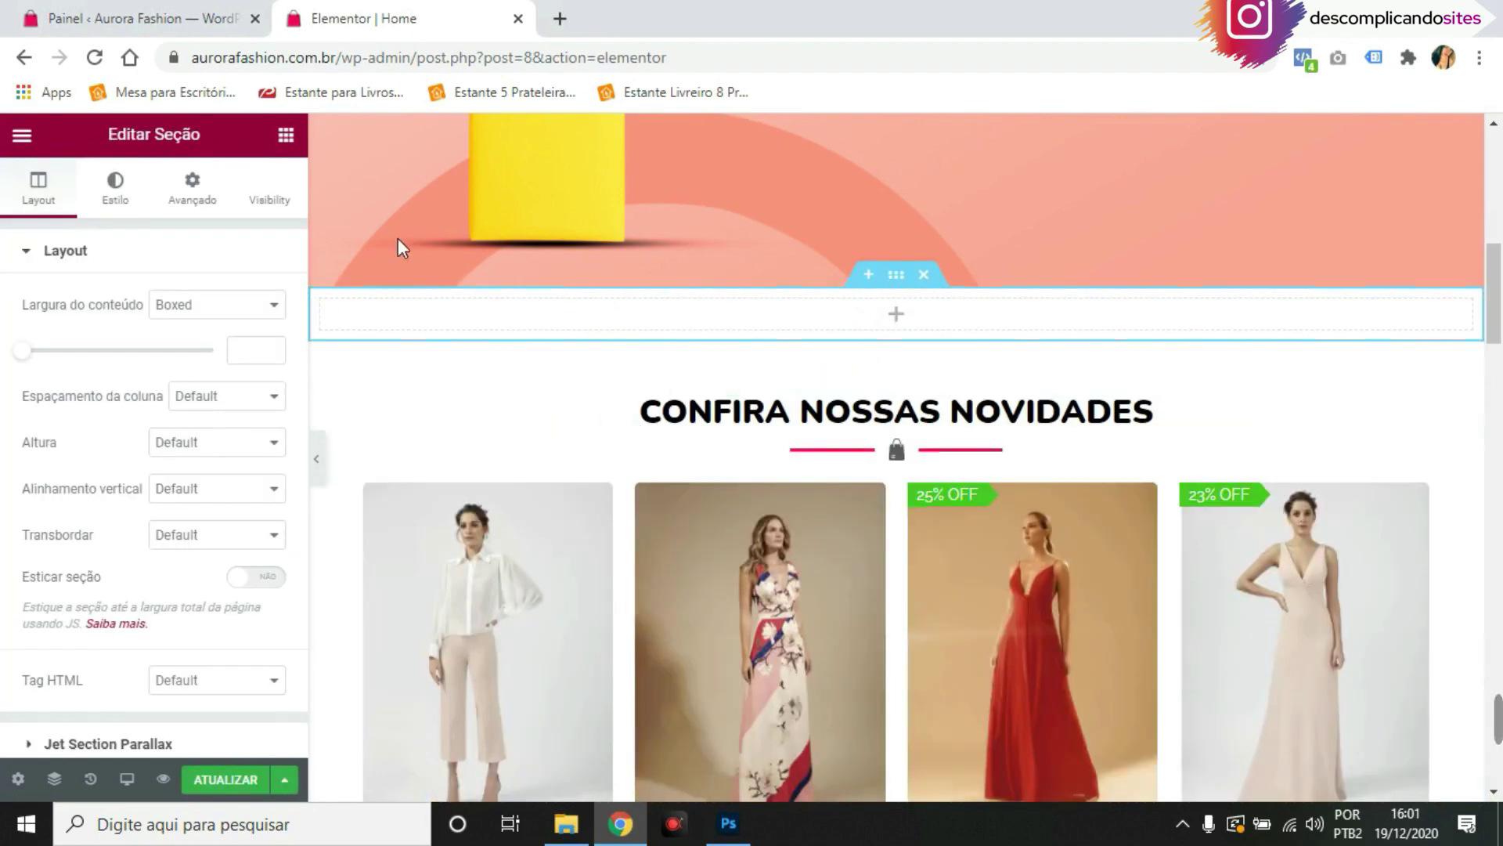
# Drop a Caixa da imagem widget into the section and delete its Lorem ipsum description
pyautogui.click(287, 136)
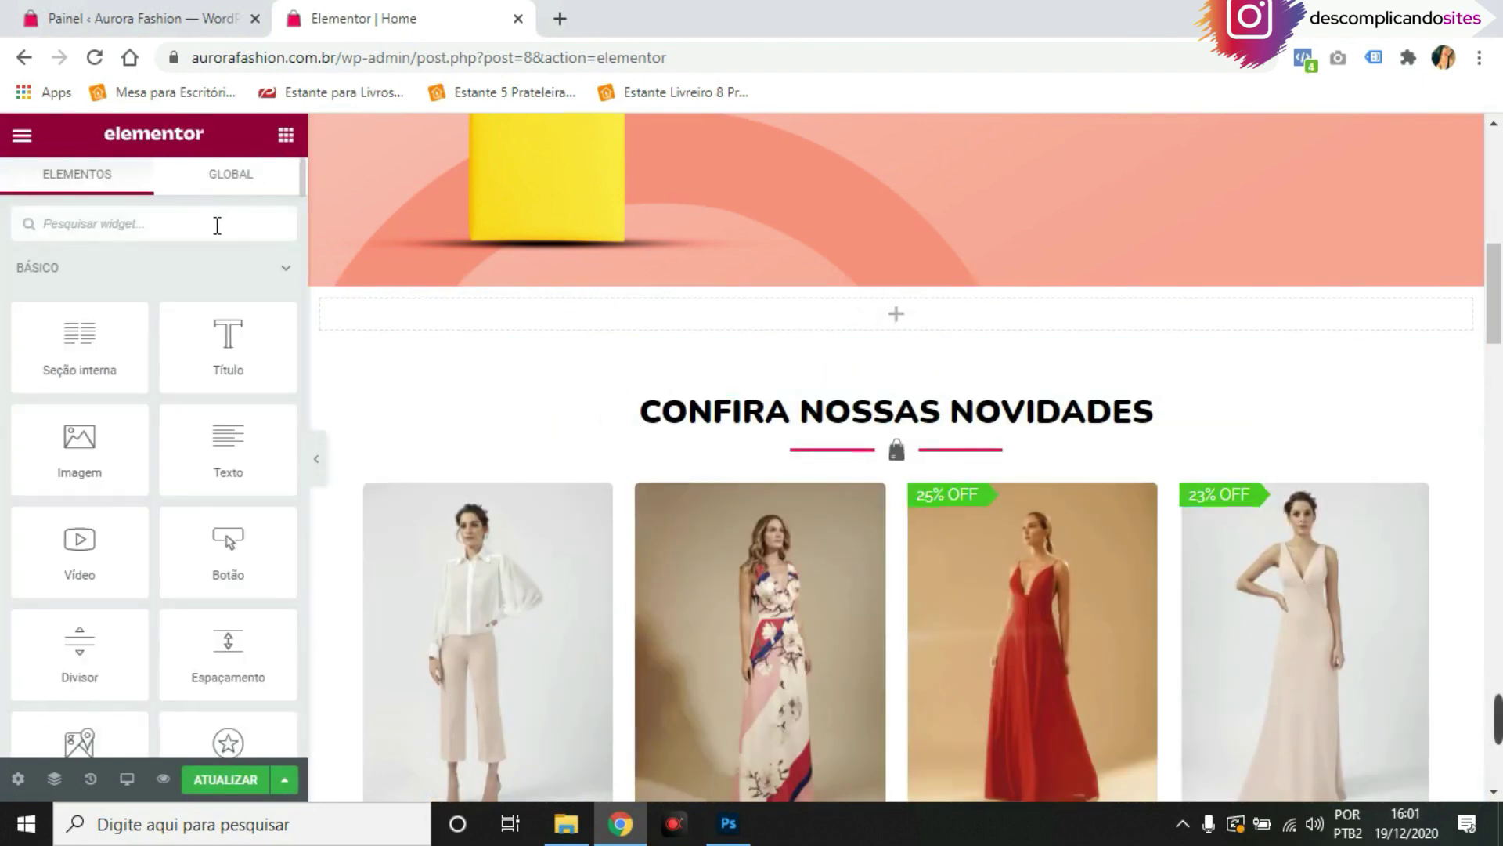
pyautogui.write('ca')
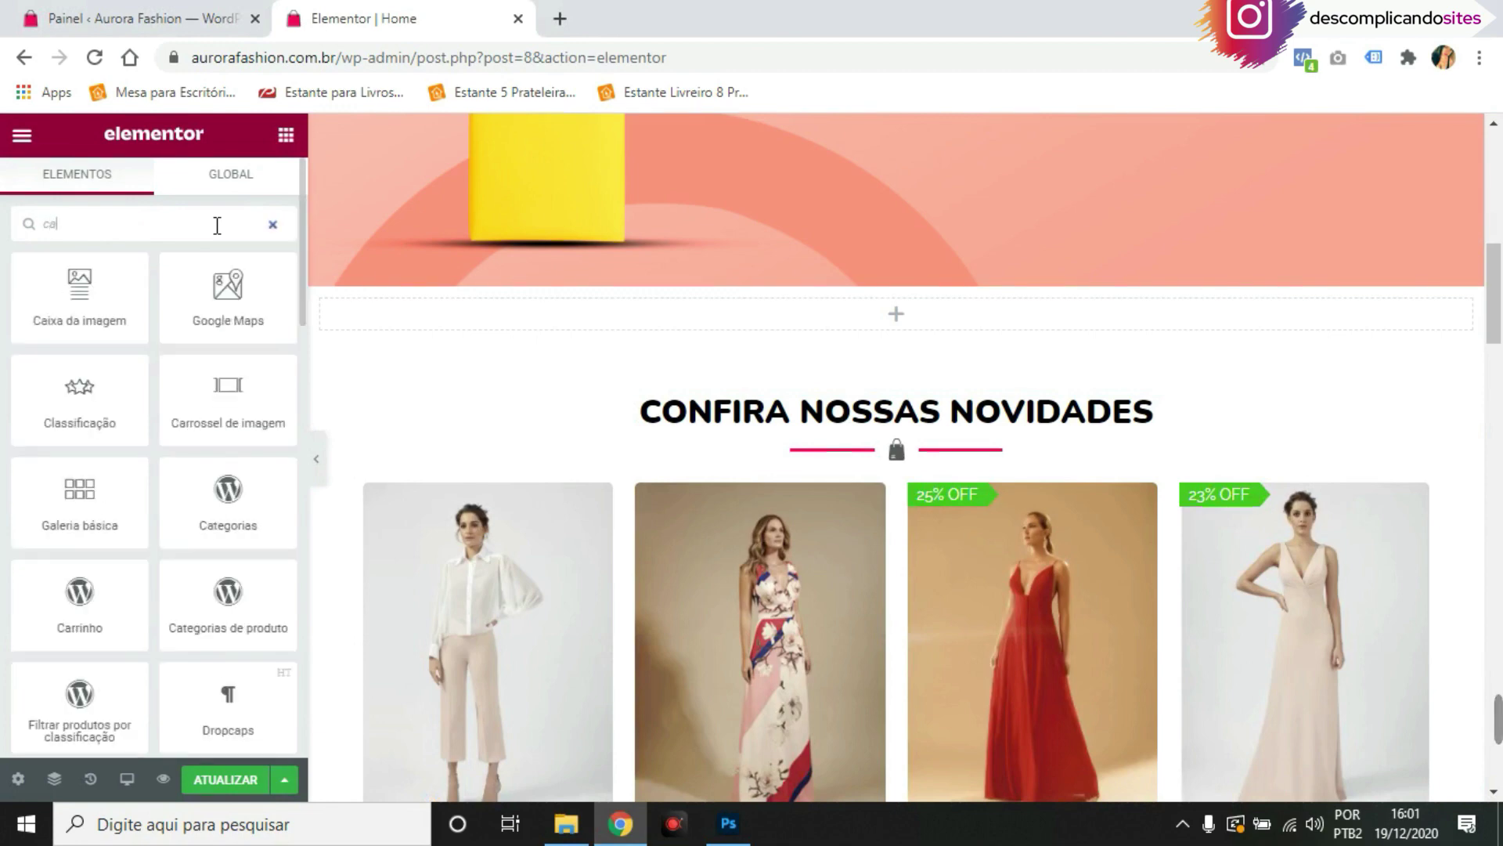
pyautogui.write('ix')
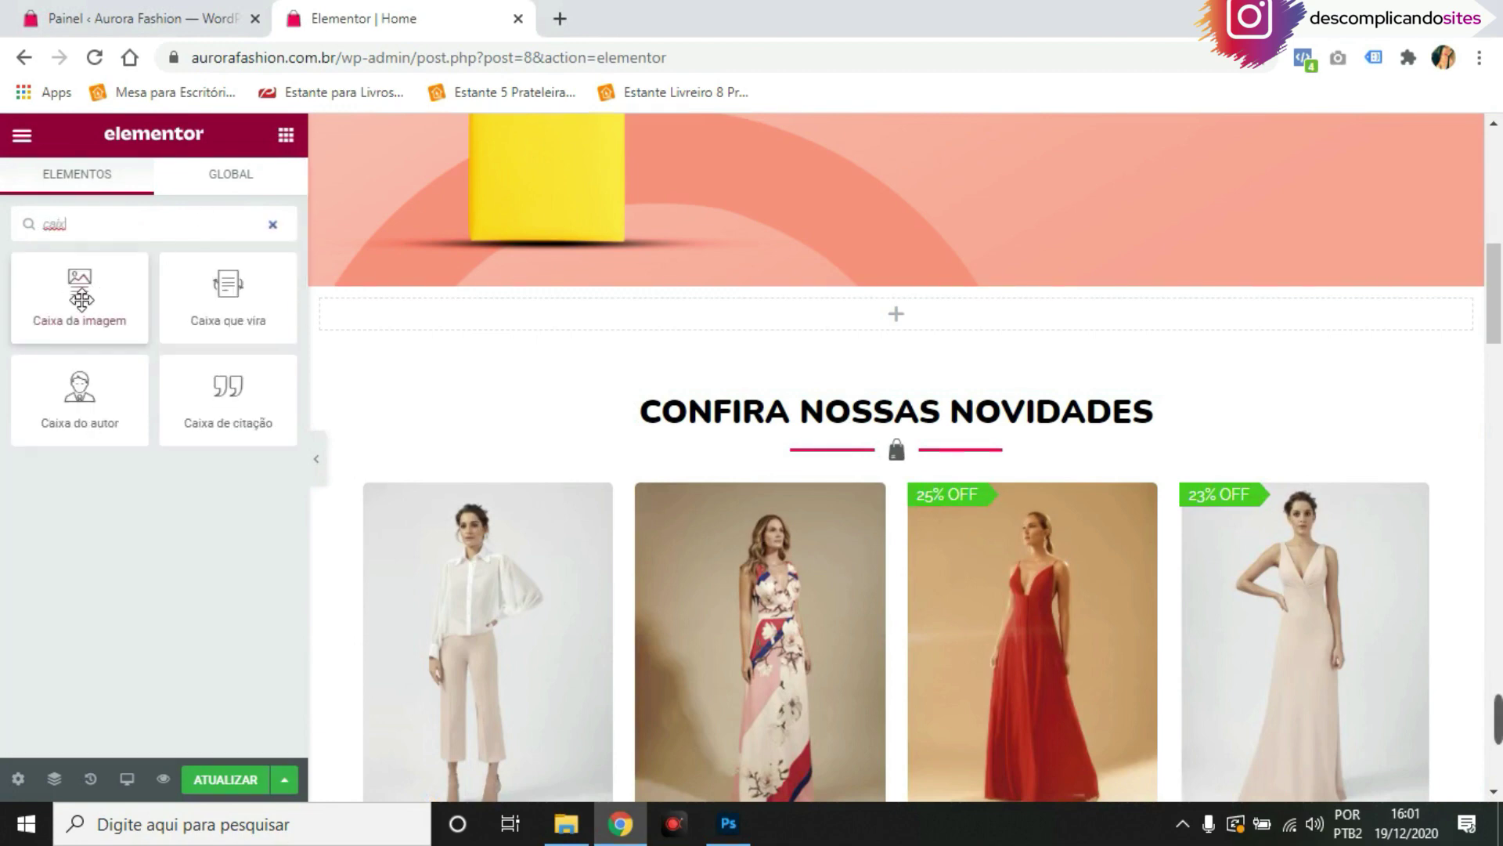
pyautogui.moveTo(79, 289)
pyautogui.mouseDown()
pyautogui.moveTo(255, 323)
pyautogui.moveTo(443, 317)
pyautogui.mouseUp()
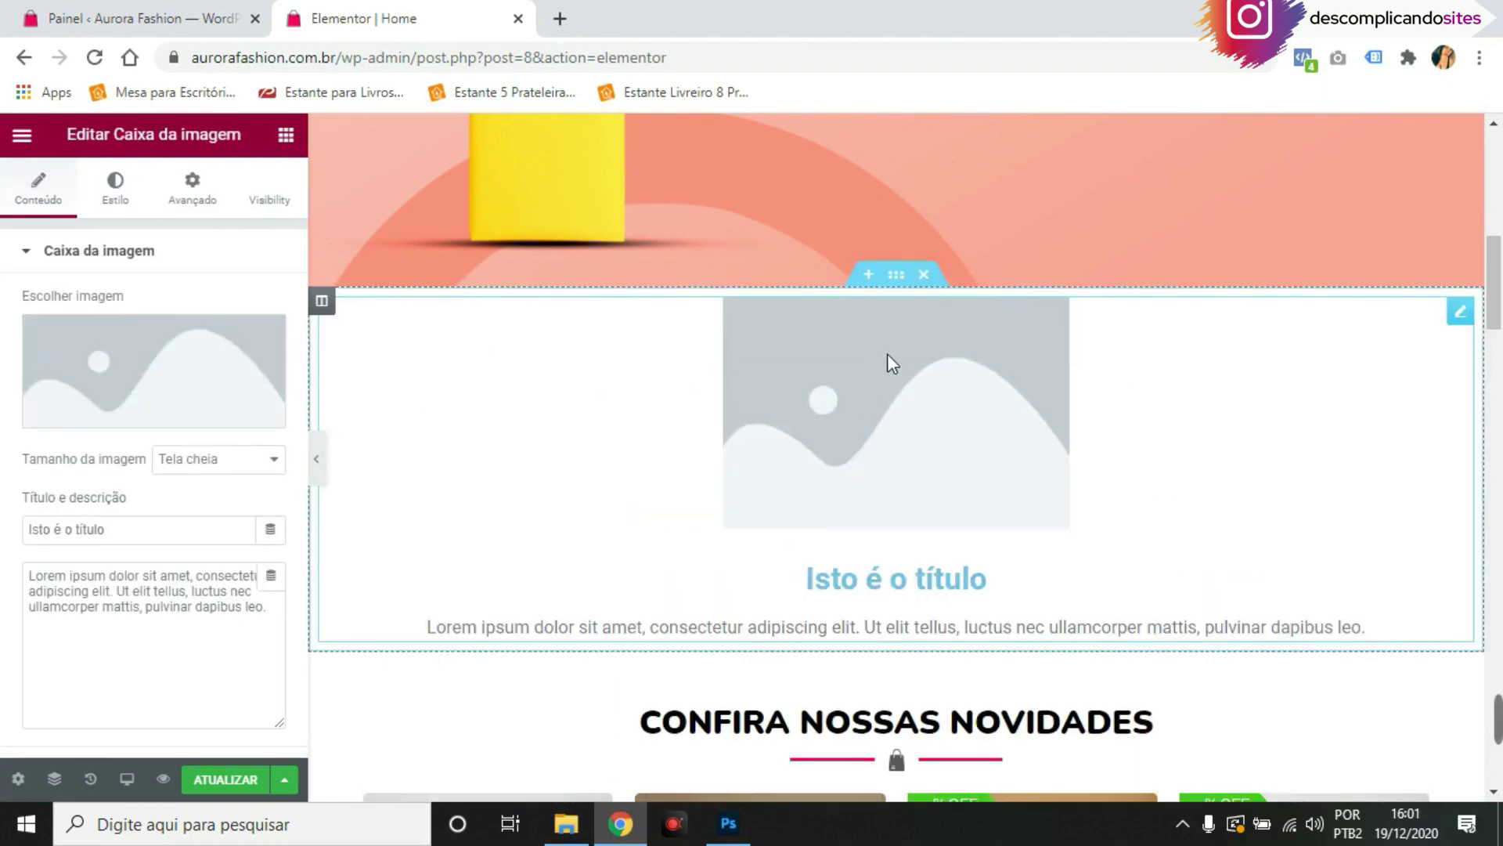
pyautogui.moveTo(268, 607); pyautogui.dragTo(12, 537)
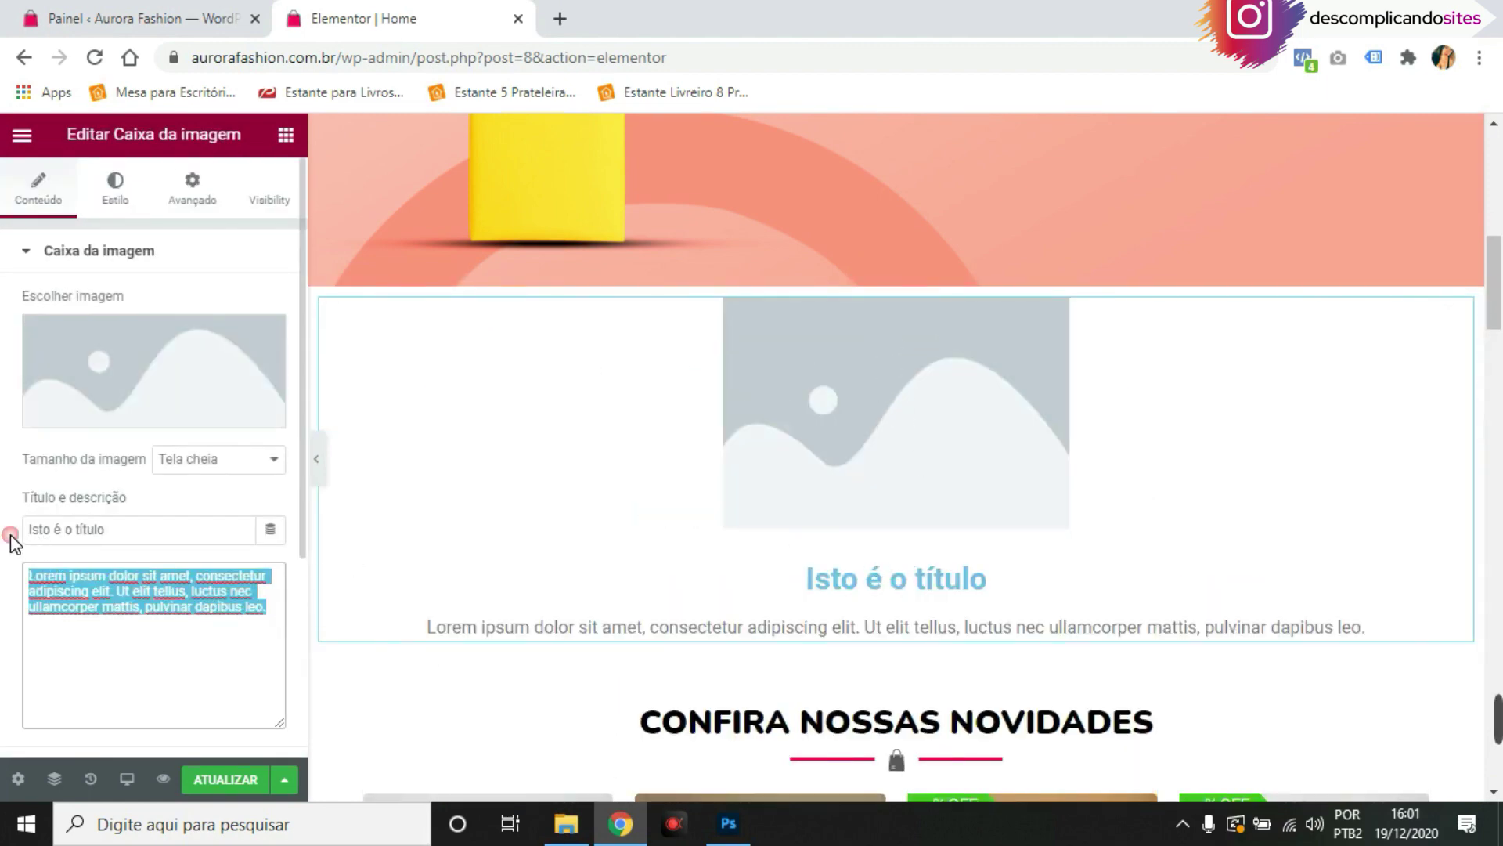
pyautogui.press('BackSpace')
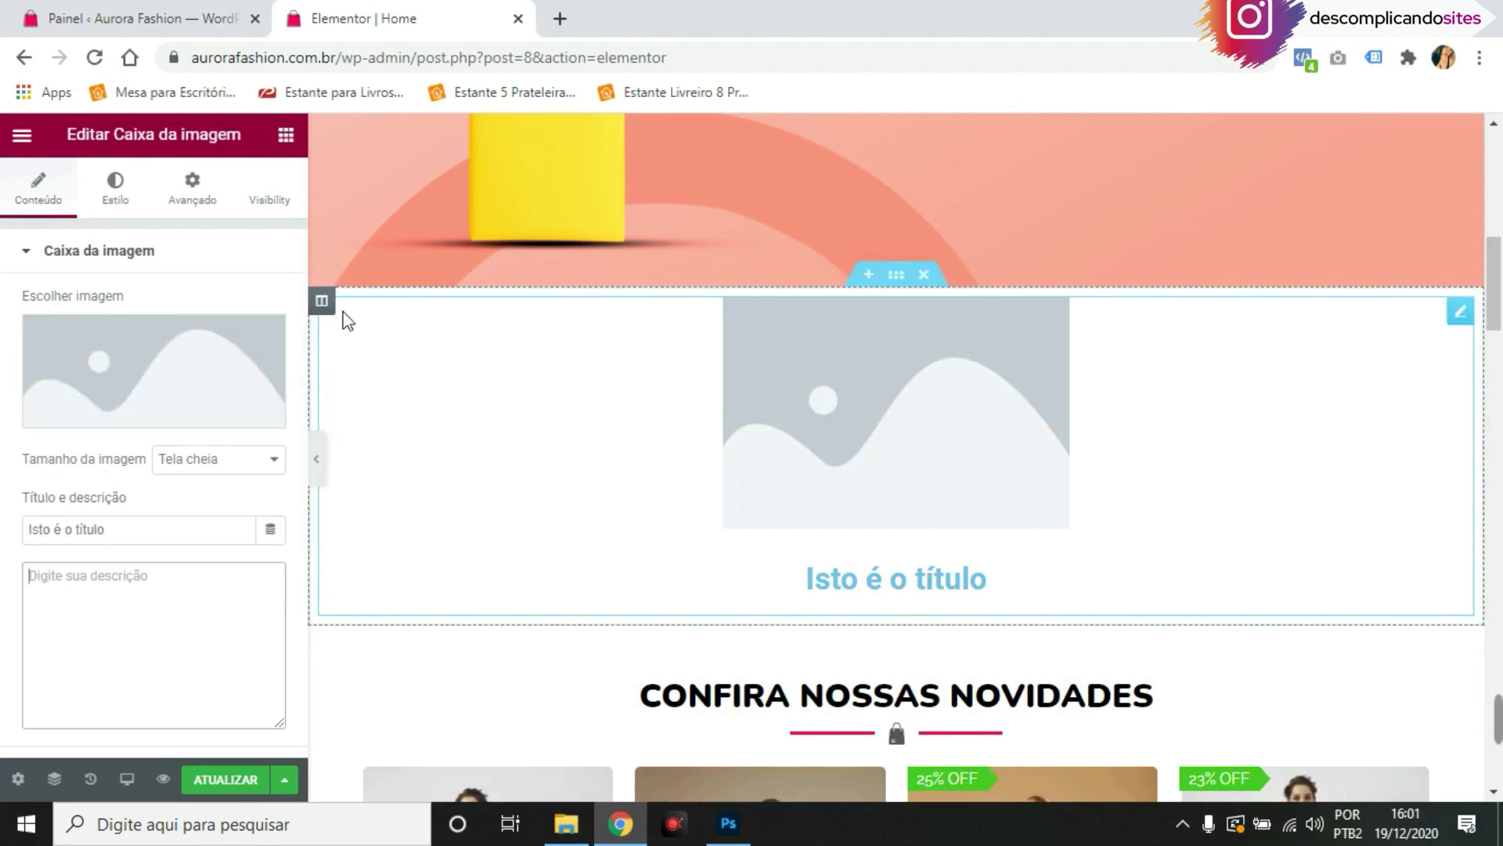
# Duplicate the column twice so the row holds three image boxes
pyautogui.rightClick(329, 309)
pyautogui.click(364, 352)
pyautogui.rightClick(328, 317)
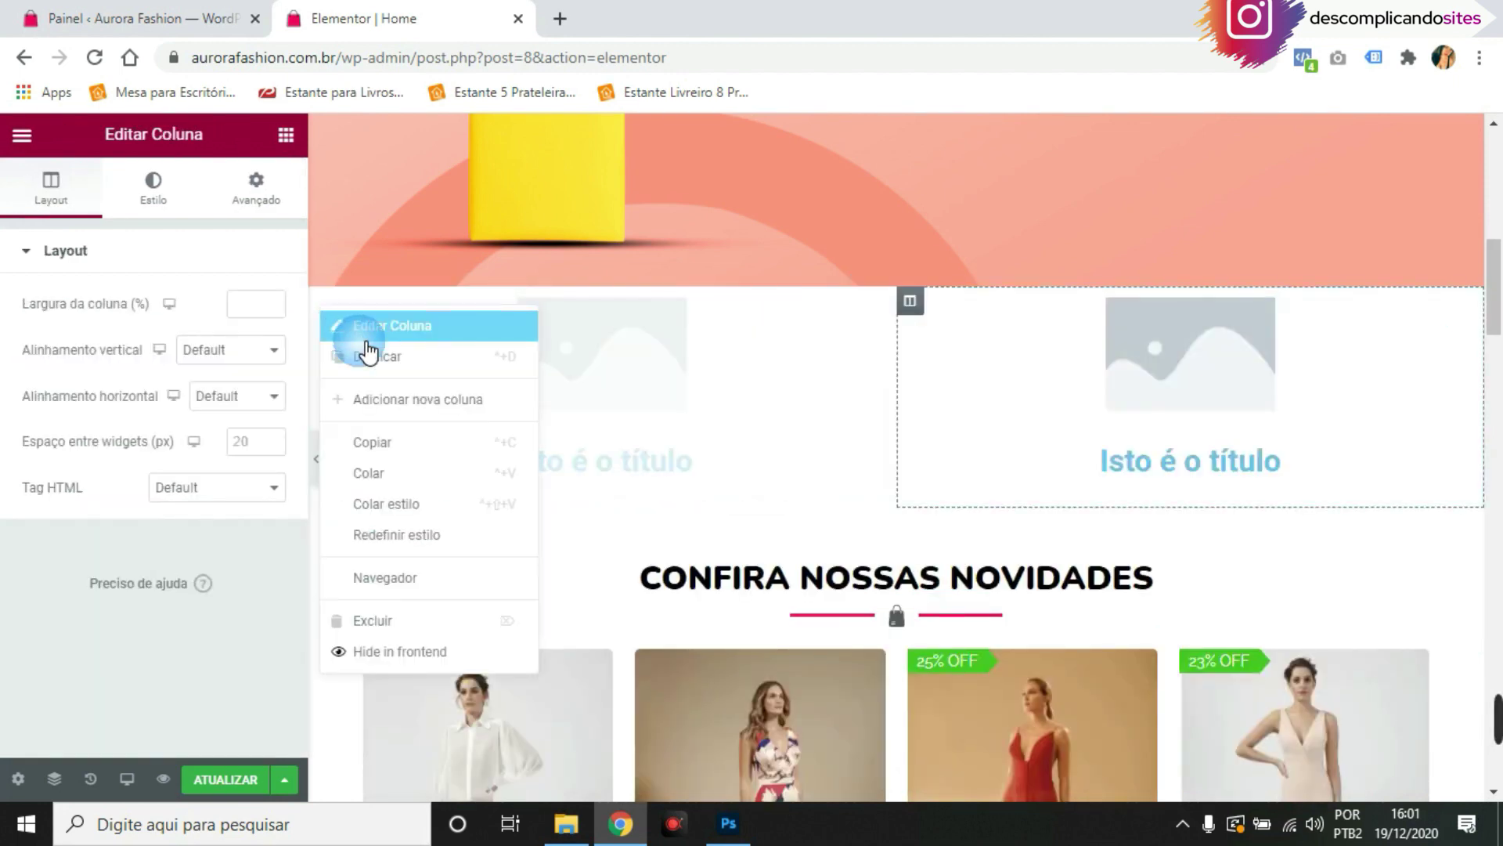
pyautogui.click(373, 357)
# Upload the phone mockup file 1 and insert it into the first image box
pyautogui.click(560, 326)
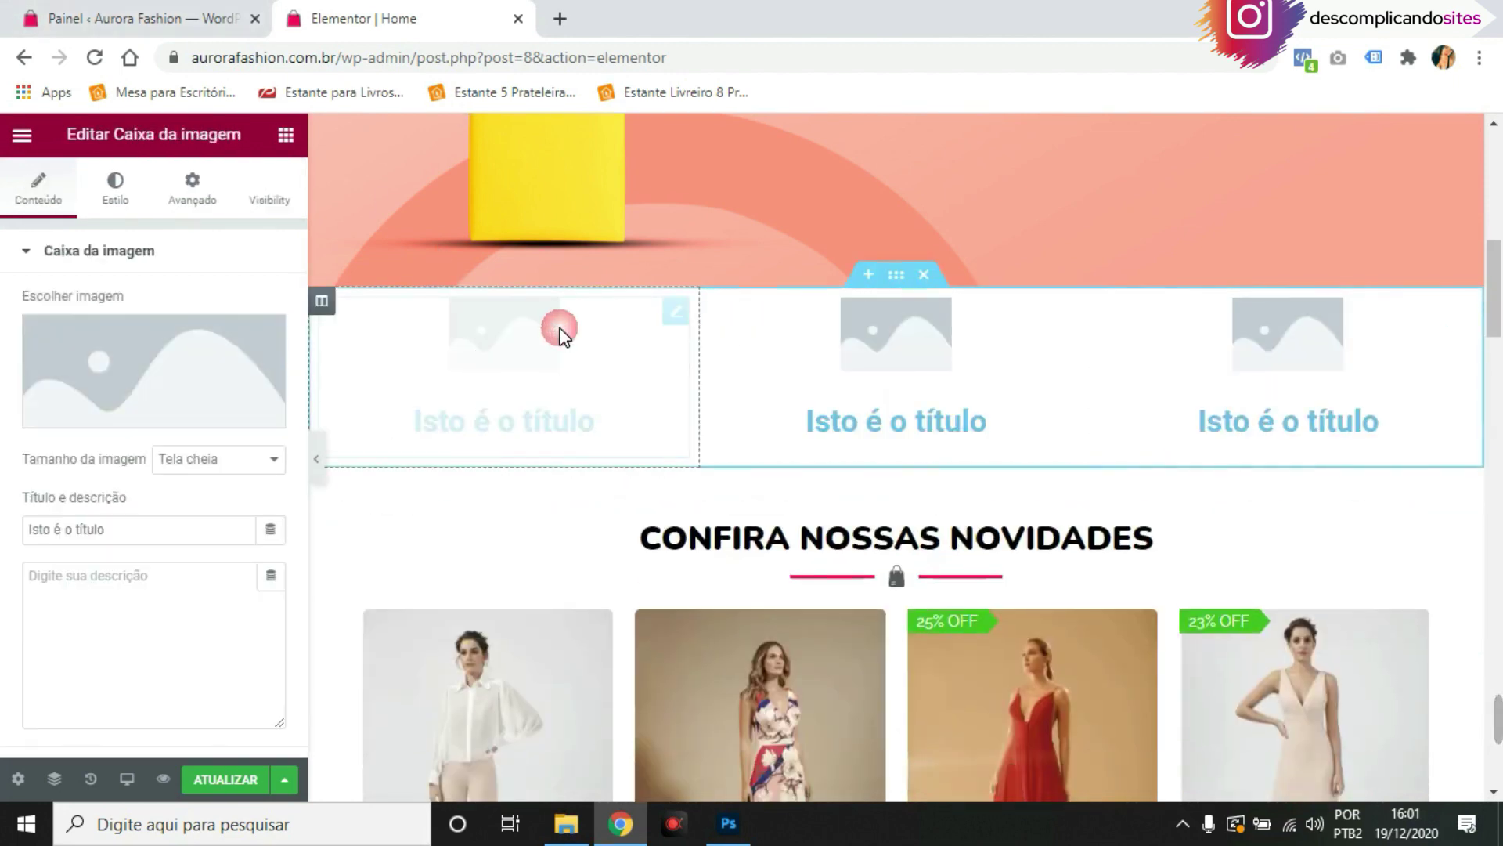
pyautogui.click(221, 332)
pyautogui.click(160, 220)
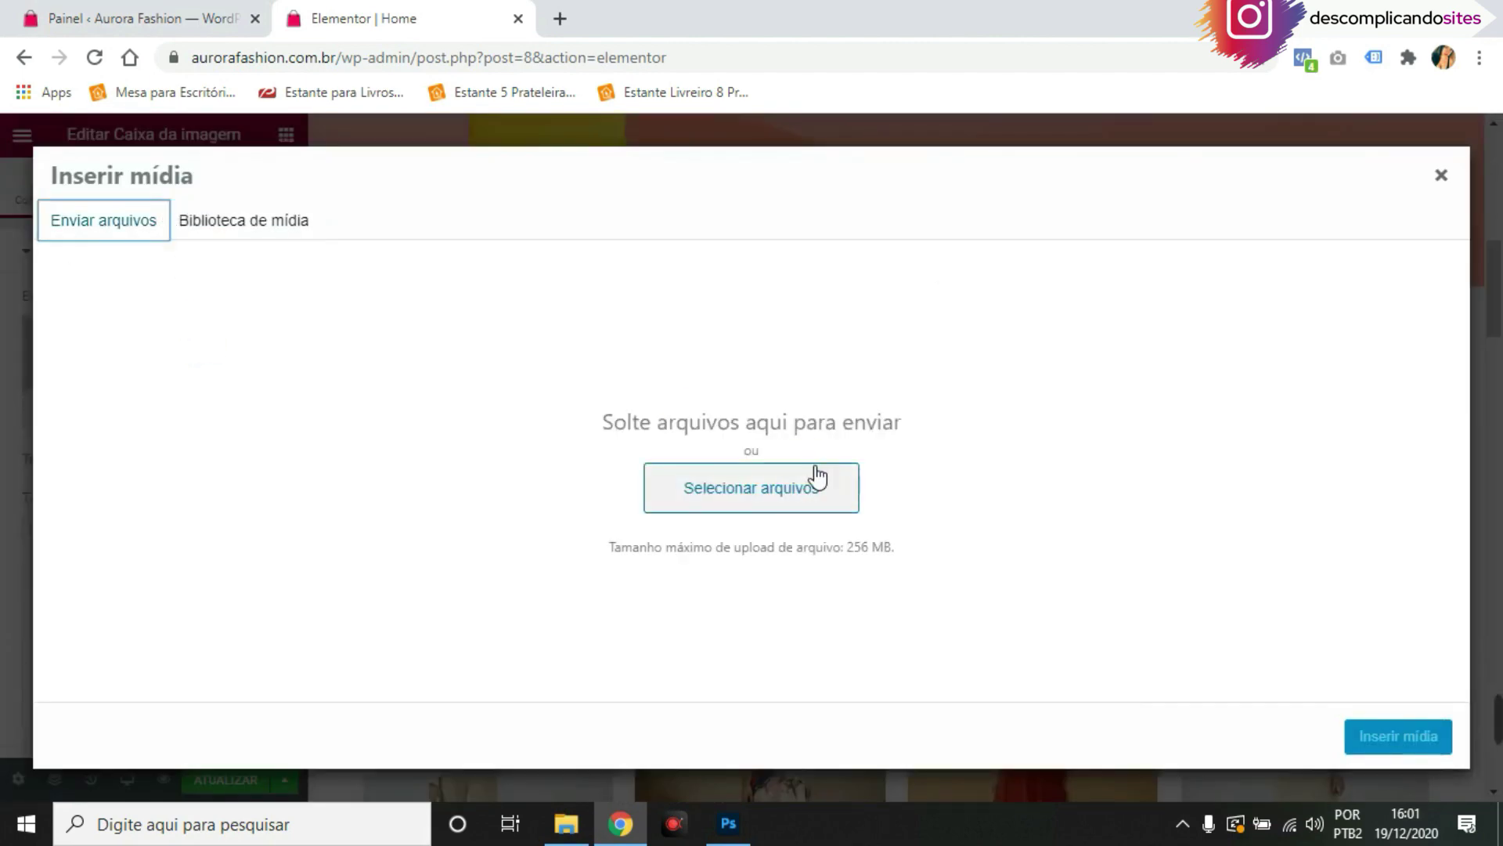
pyautogui.click(808, 470)
pyautogui.click(664, 188)
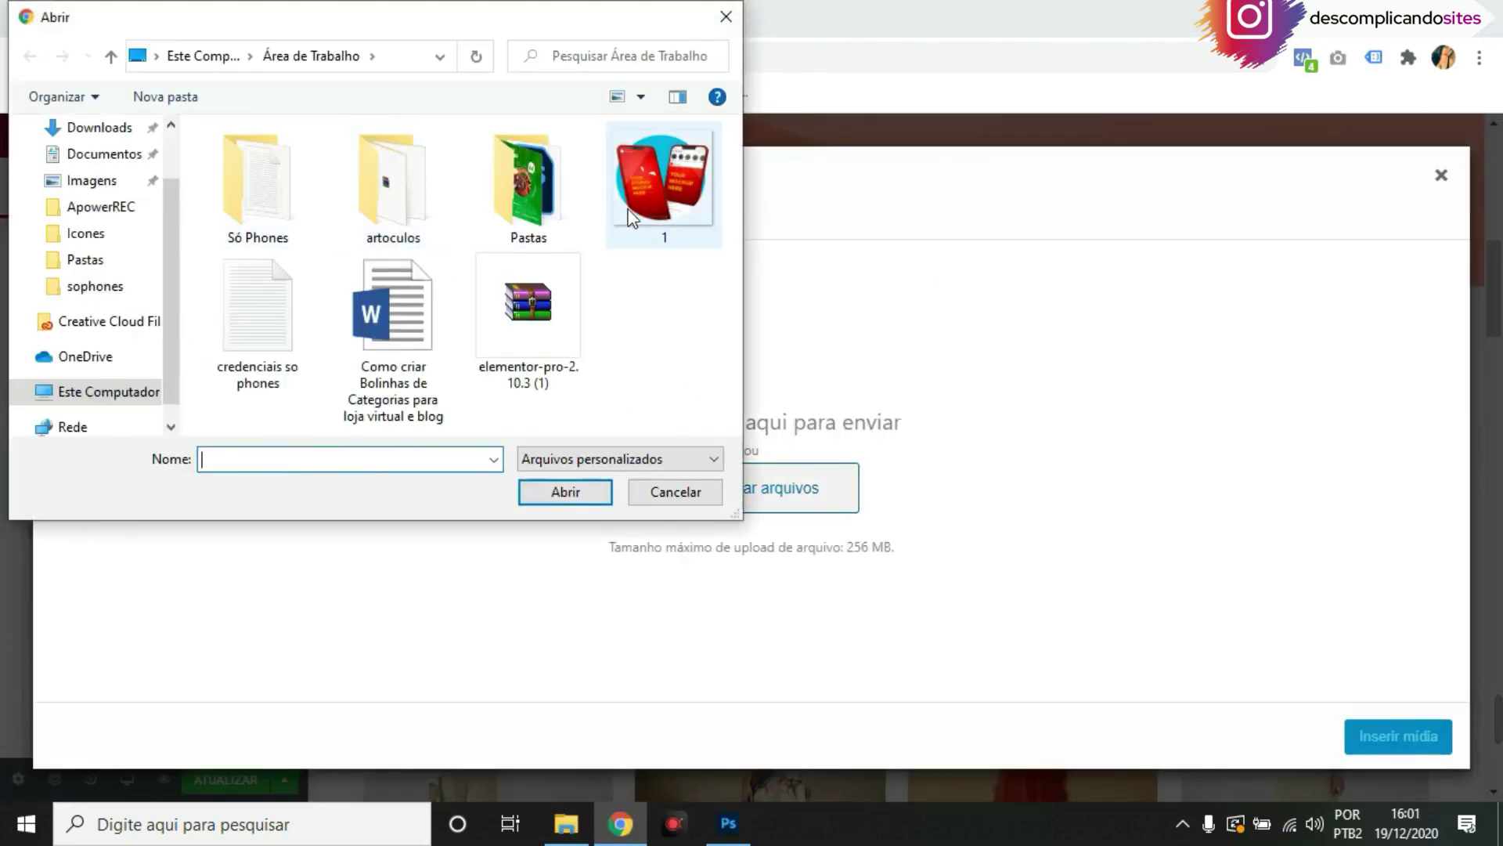
pyautogui.click(599, 491)
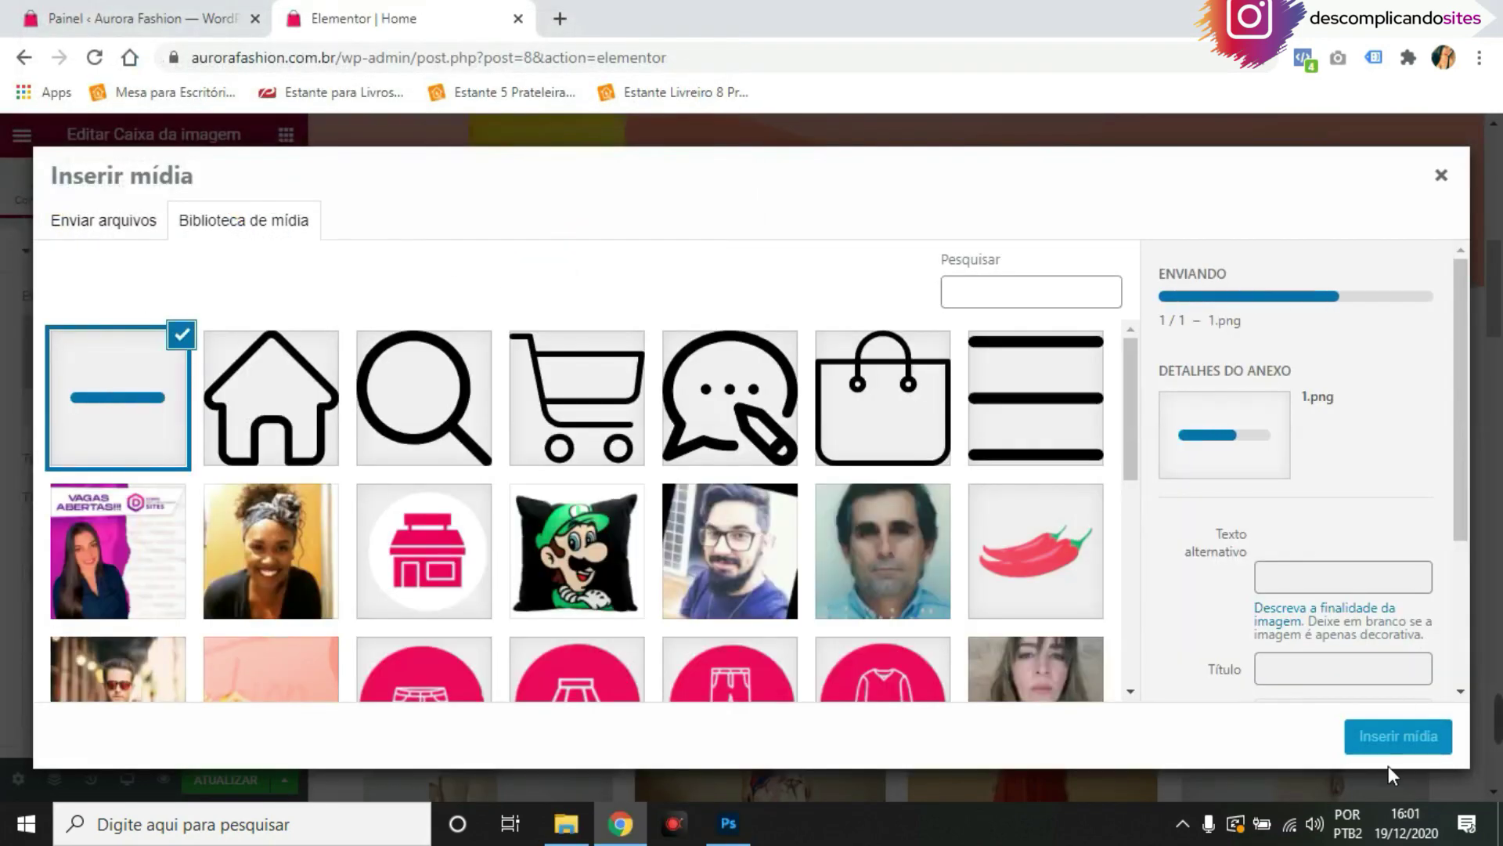
pyautogui.click(1407, 739)
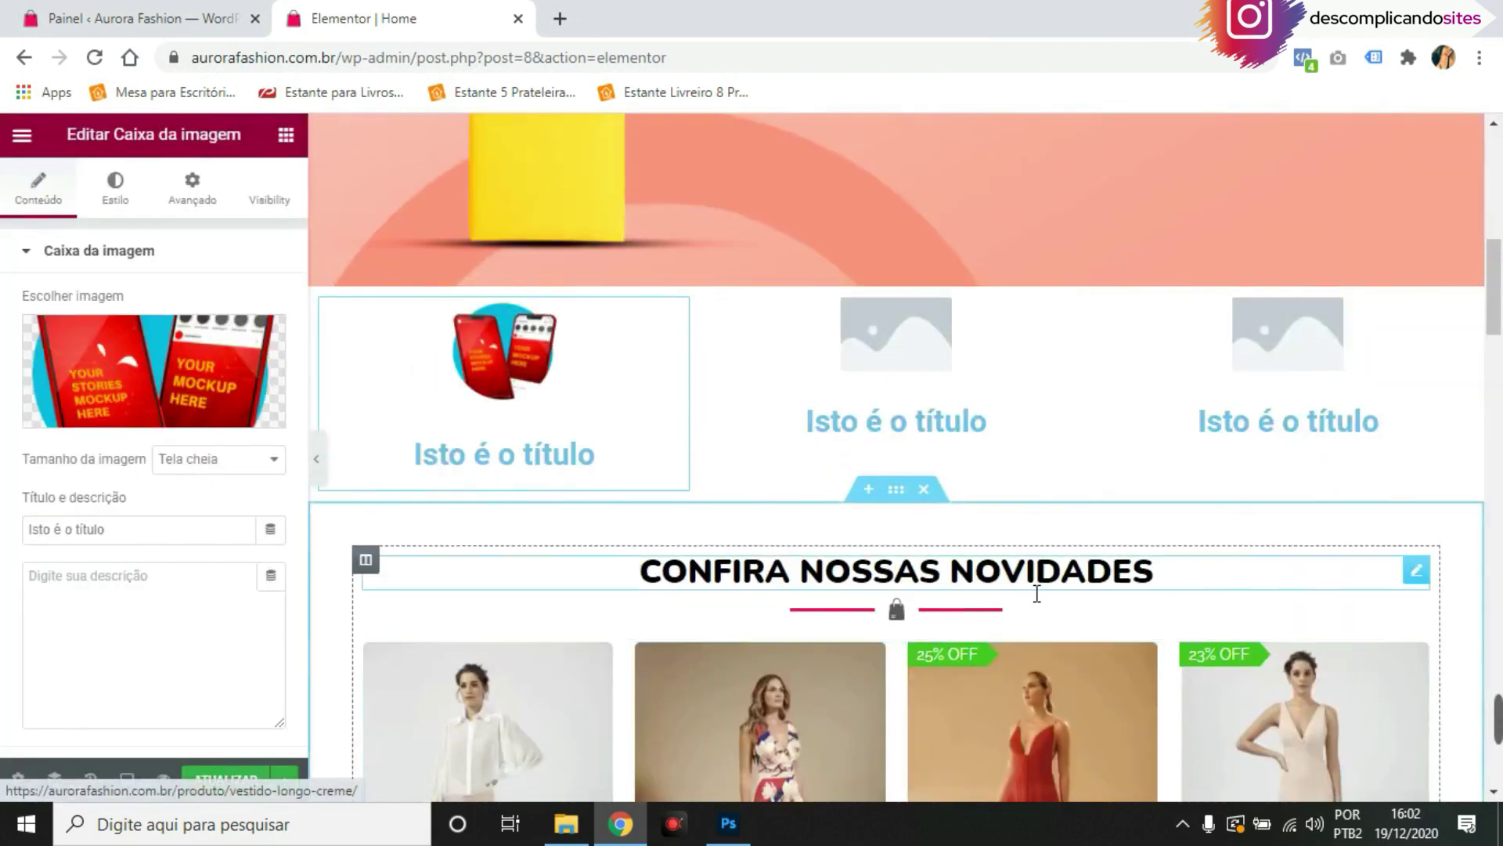
# Give the section a pale grey classic background colour
pyautogui.click(895, 276)
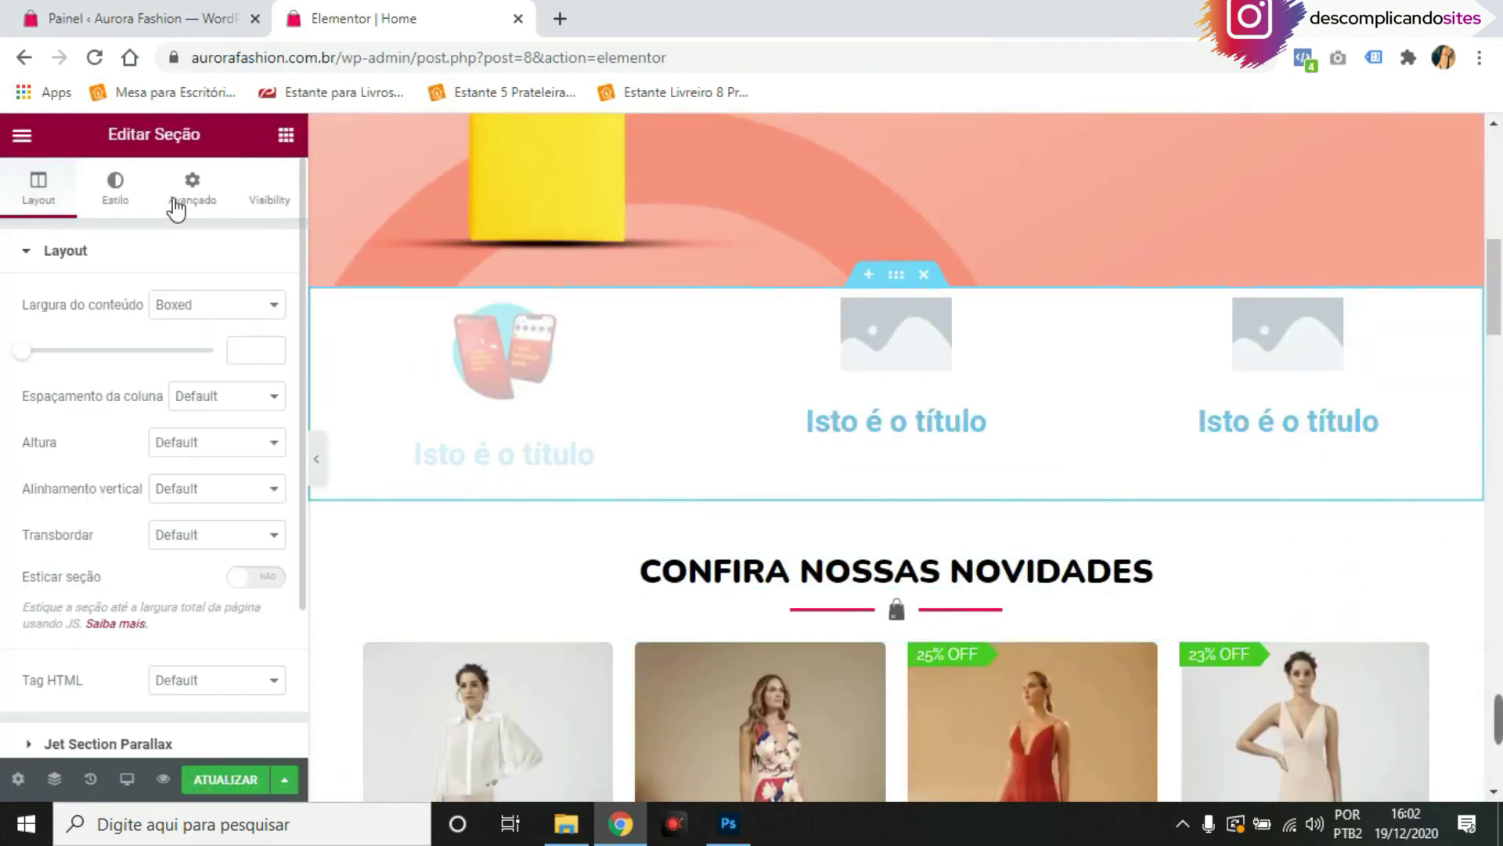
pyautogui.click(118, 187)
pyautogui.click(200, 354)
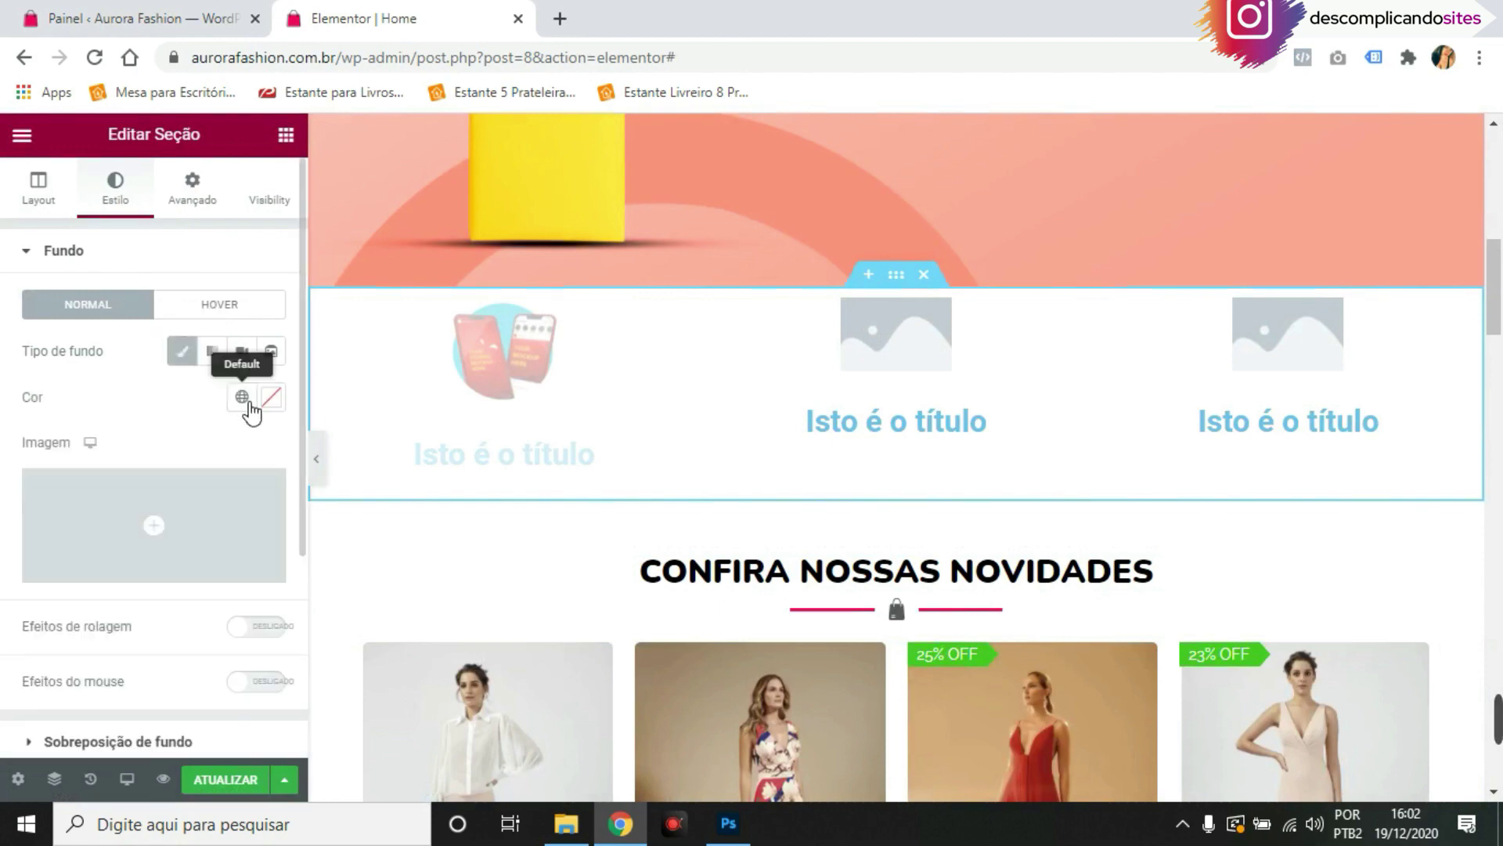
pyautogui.click(271, 396)
pyautogui.click(174, 507)
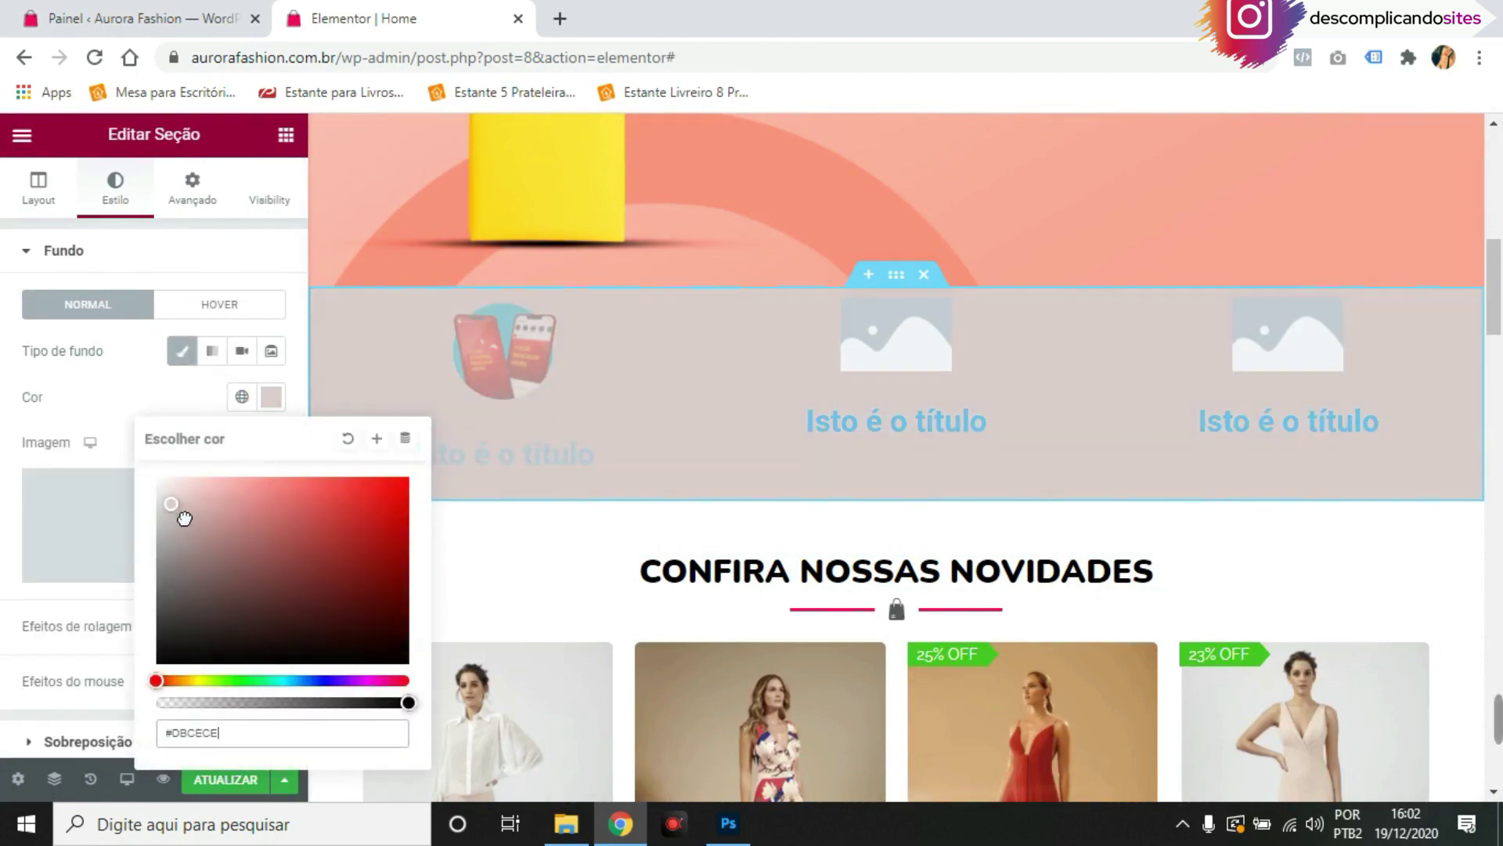
pyautogui.moveTo(180, 510); pyautogui.dragTo(175, 509)
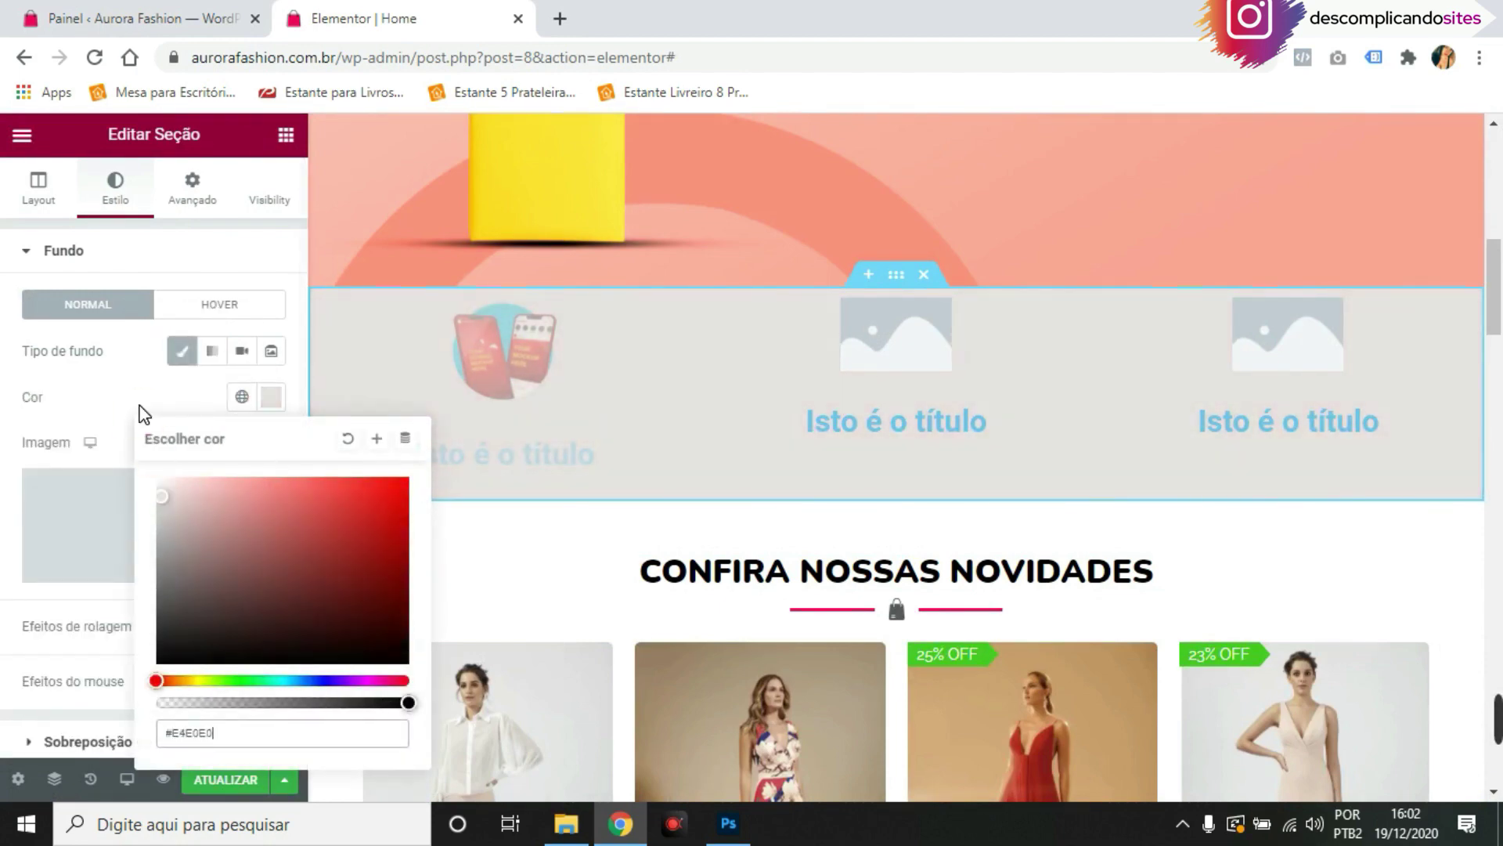
pyautogui.click(138, 380)
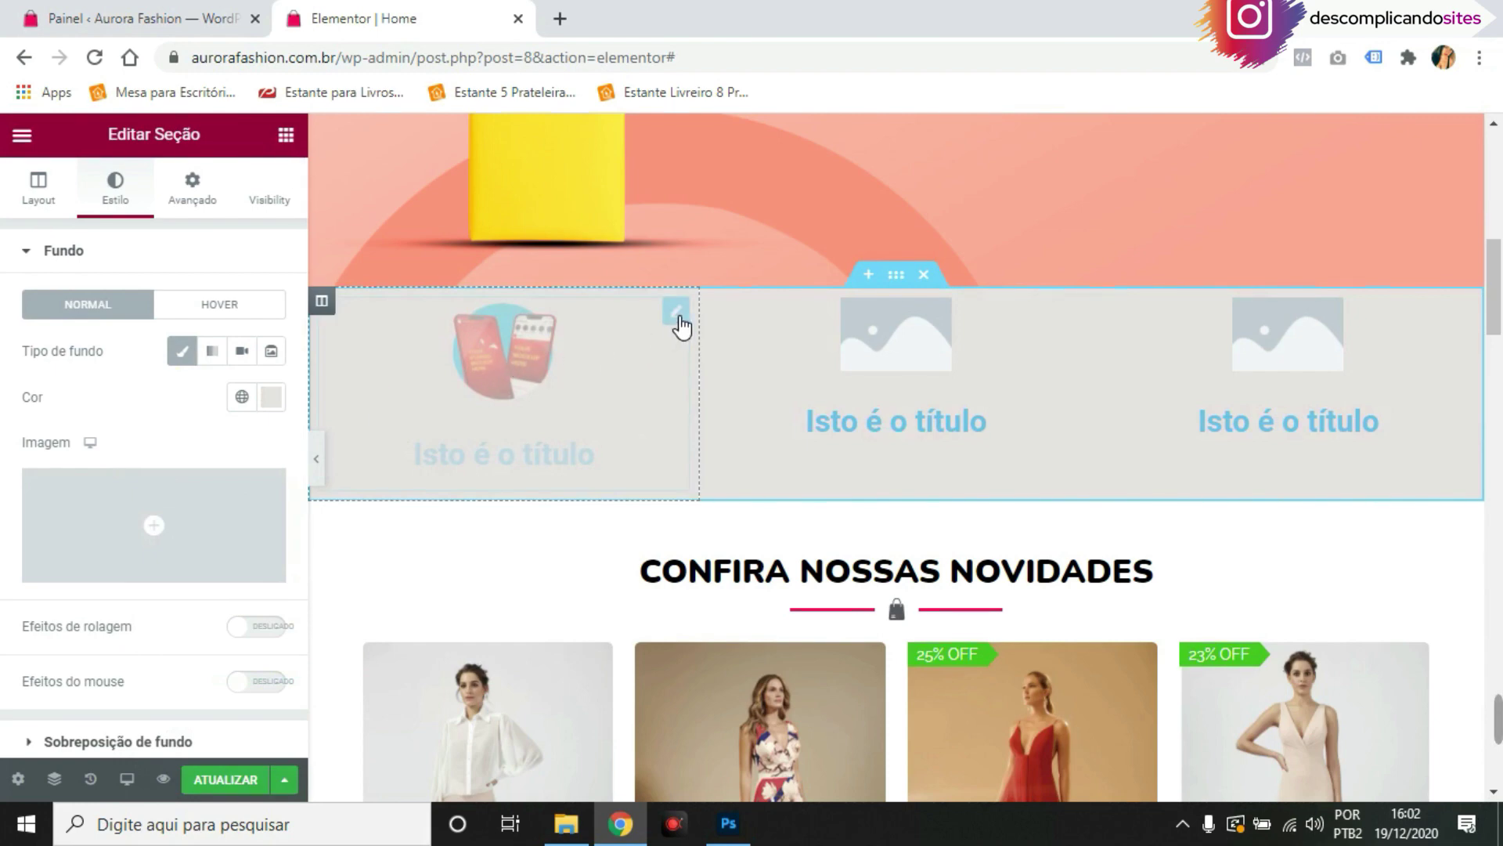
# Preview the page, then clear the section's background colour and return to Photoshop
pyautogui.click(678, 316)
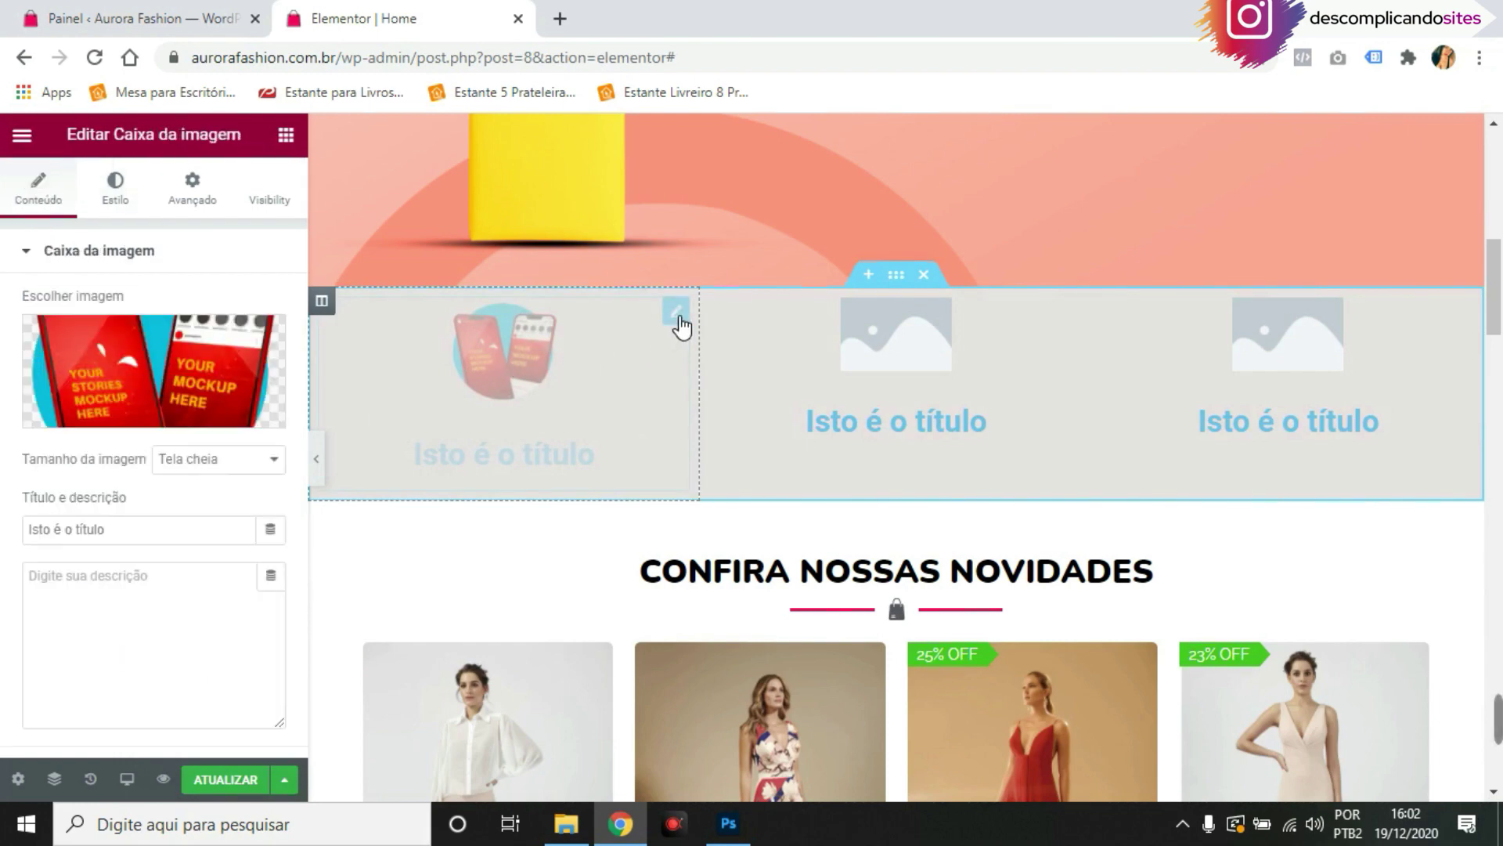
pyautogui.click(317, 461)
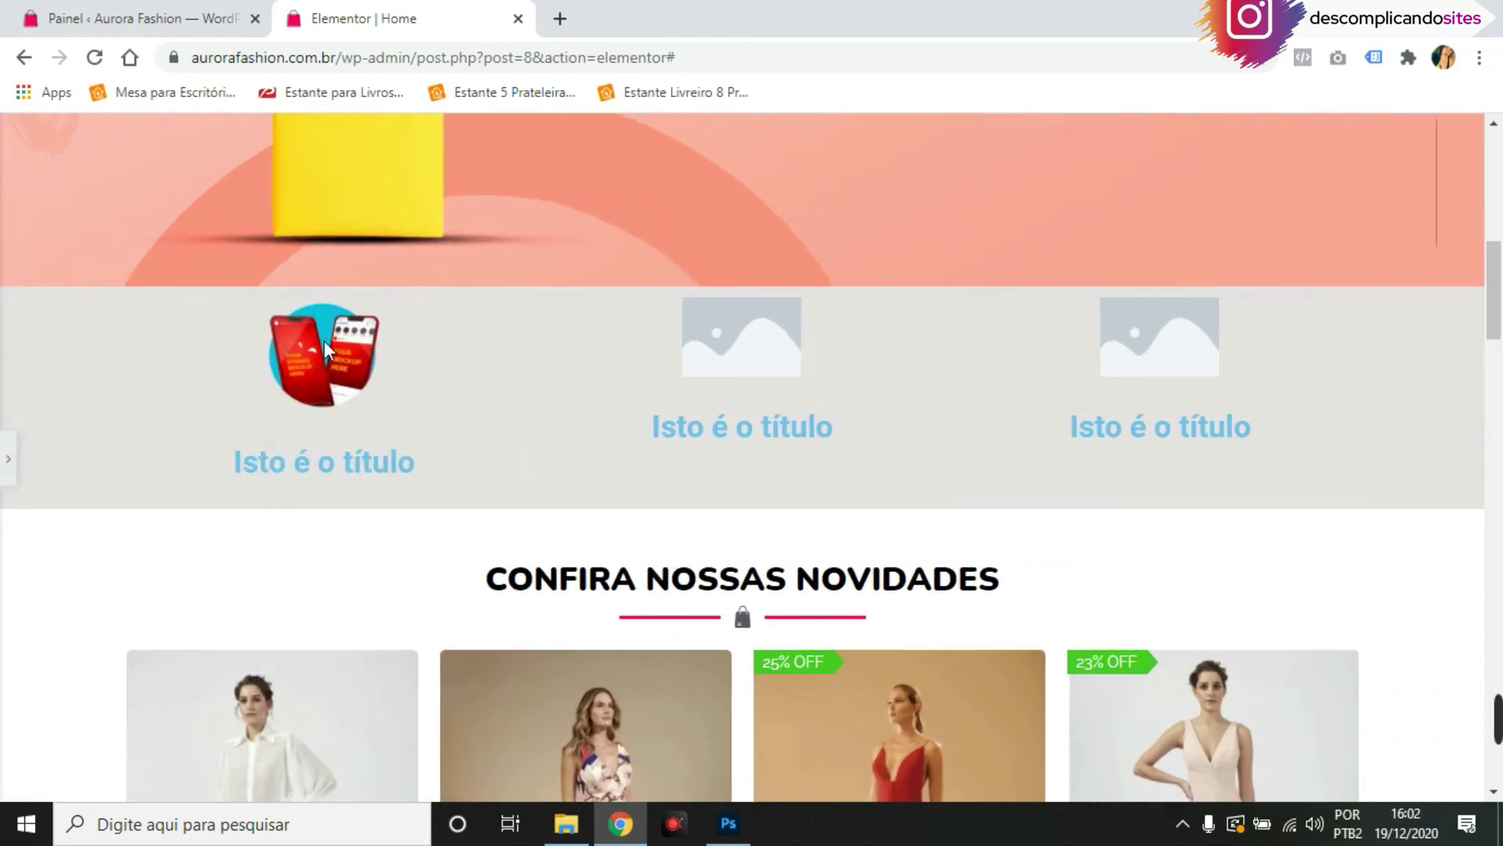
pyautogui.click(16, 458)
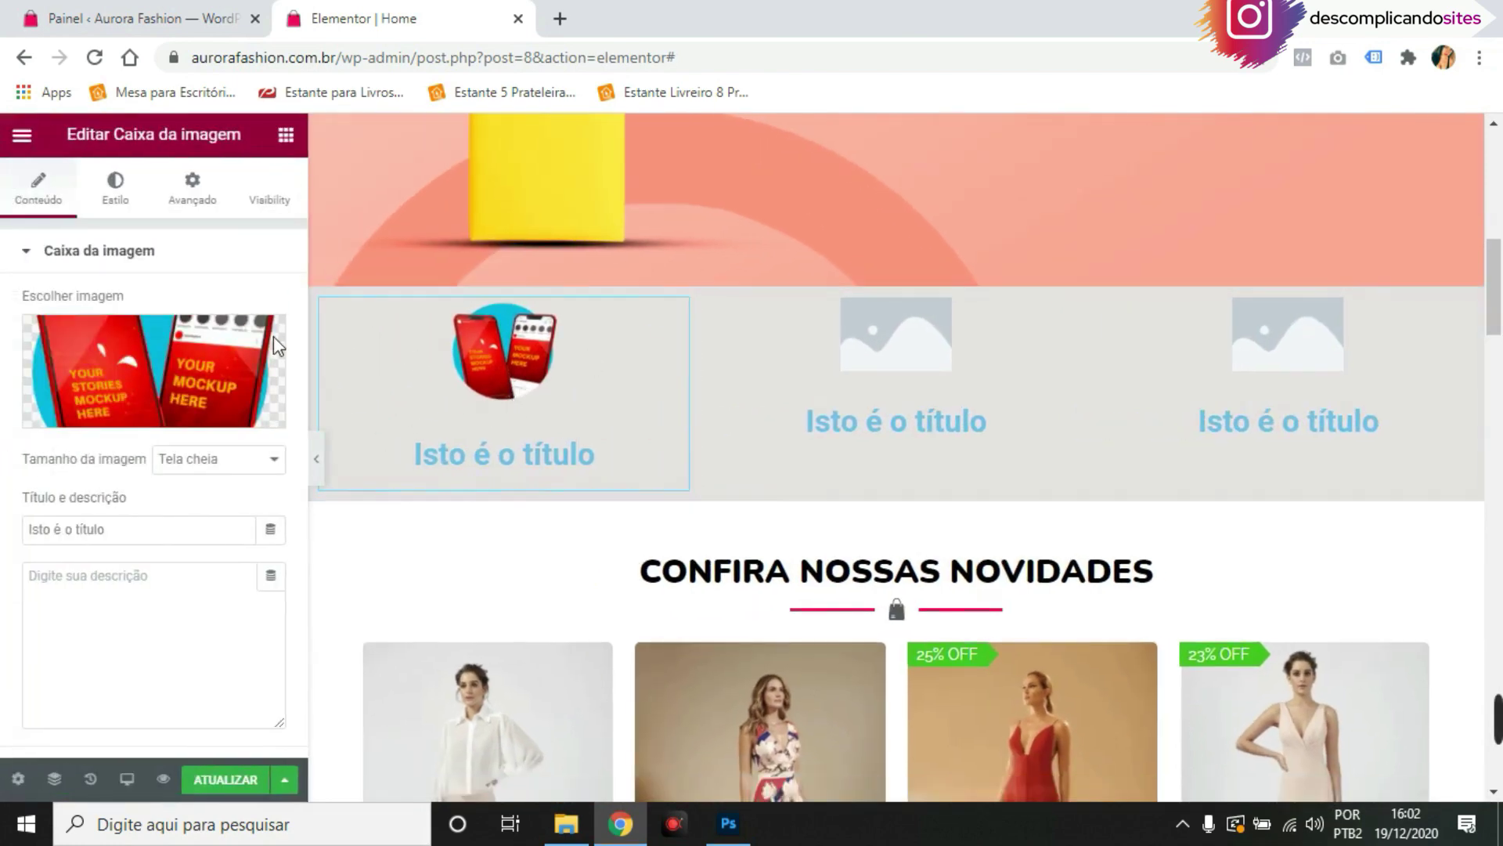
pyautogui.moveTo(742, 399)
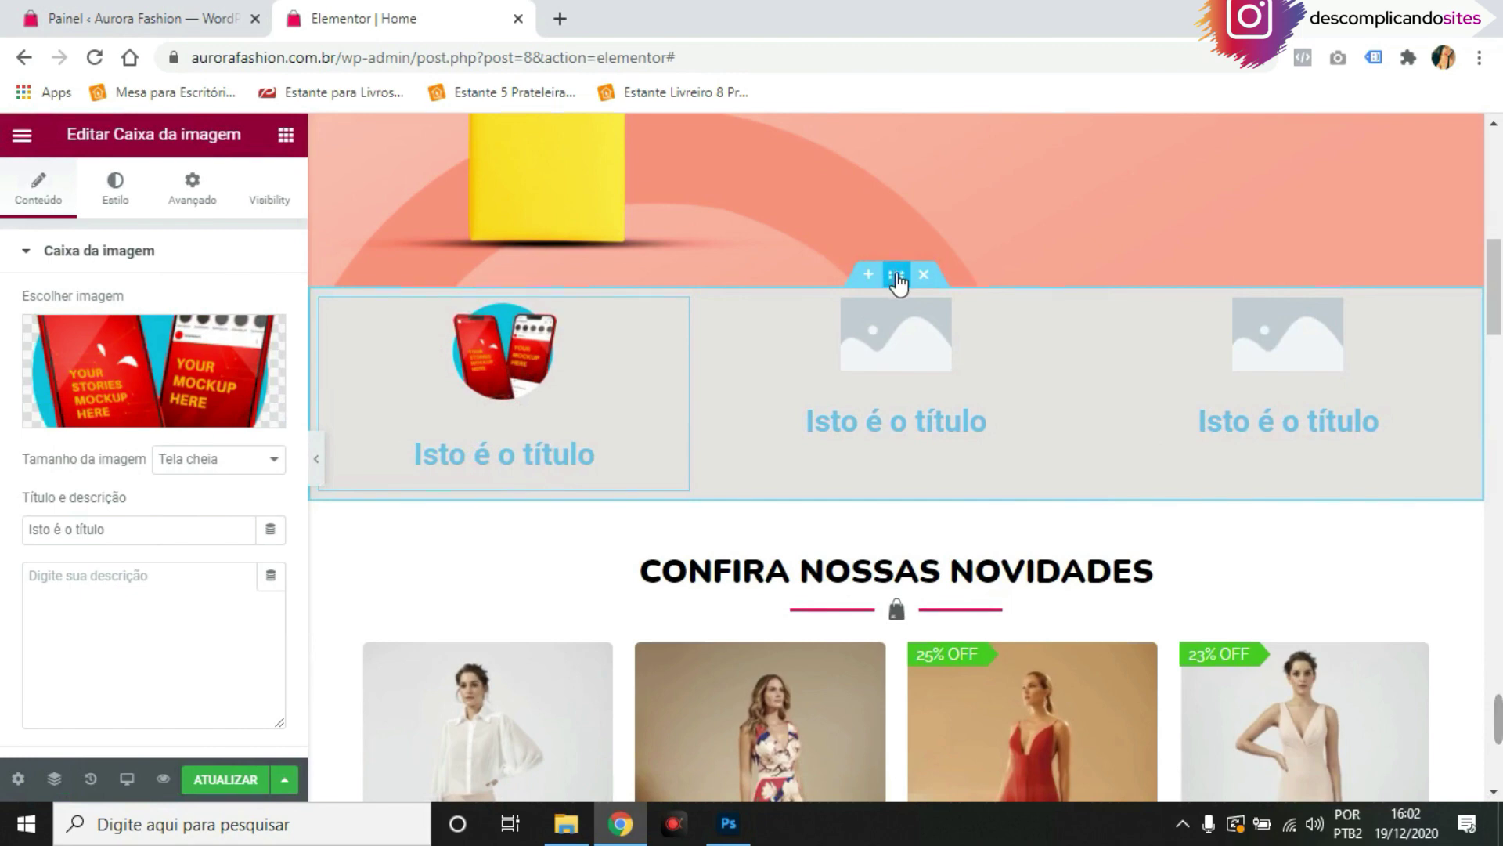
pyautogui.click(897, 277)
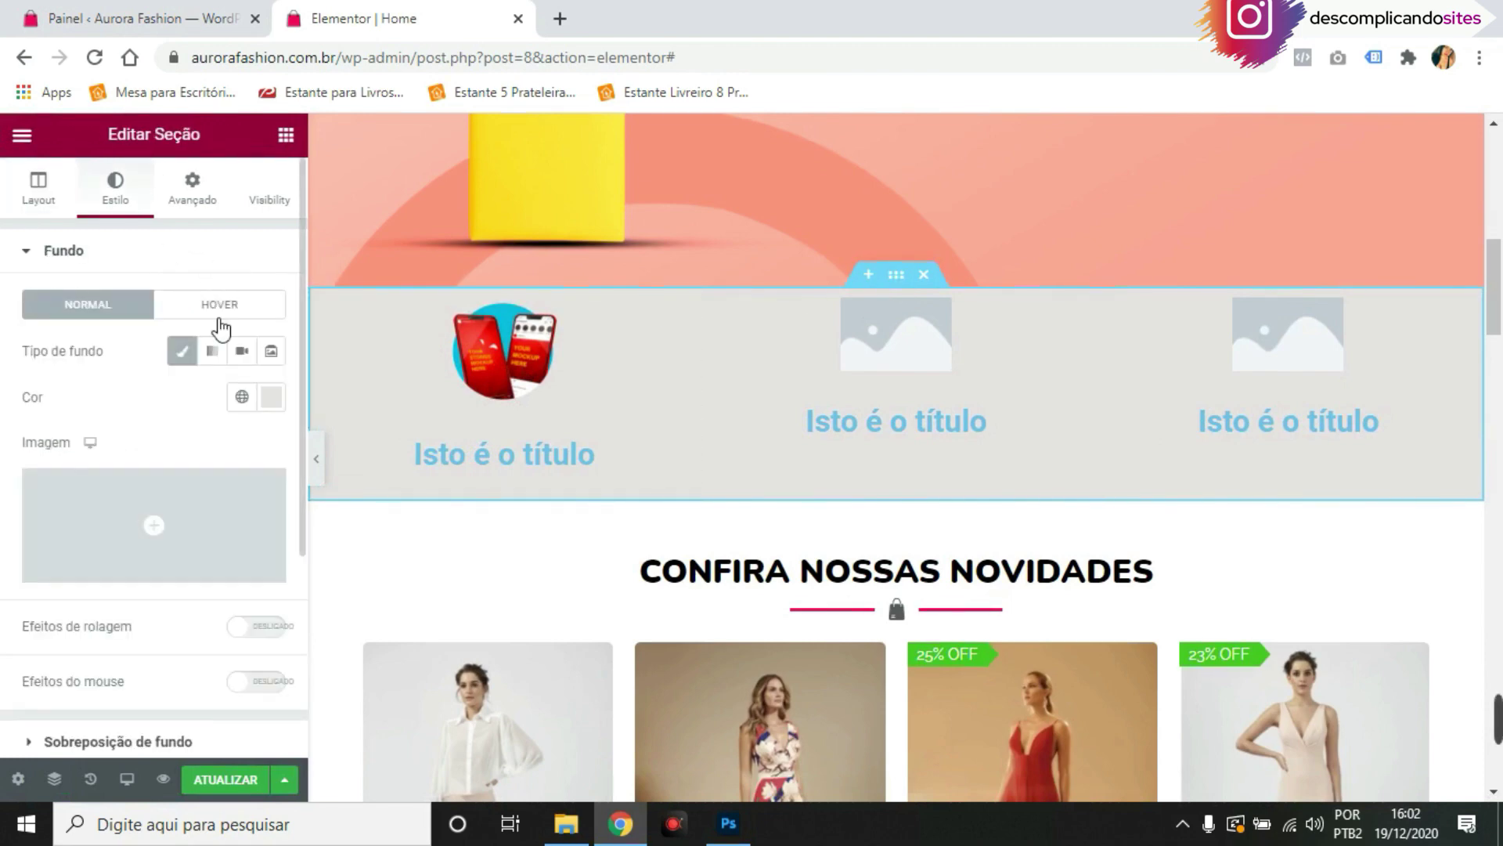
pyautogui.click(274, 397)
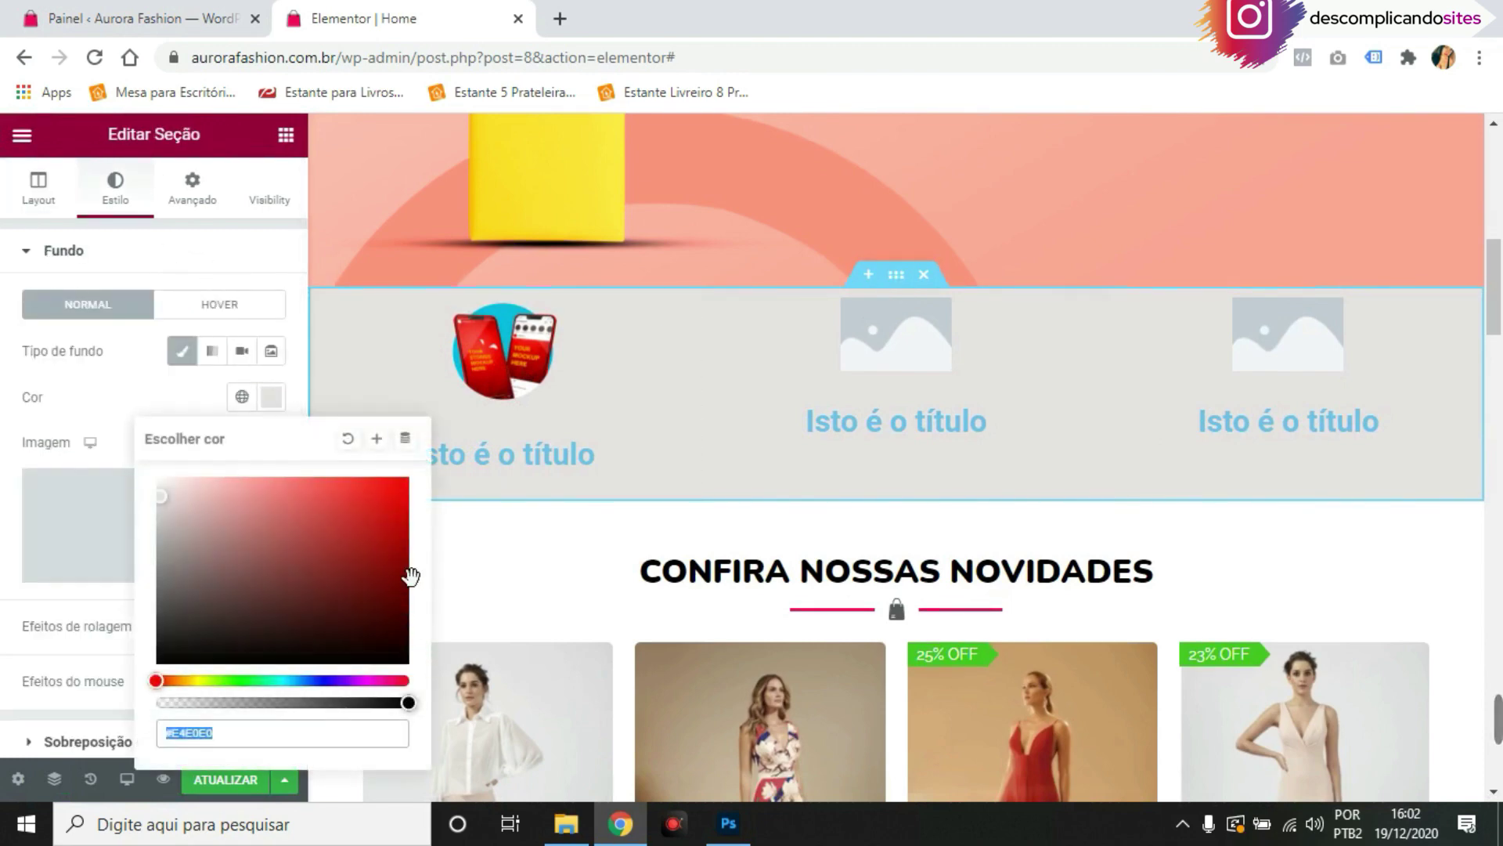
pyautogui.click(348, 438)
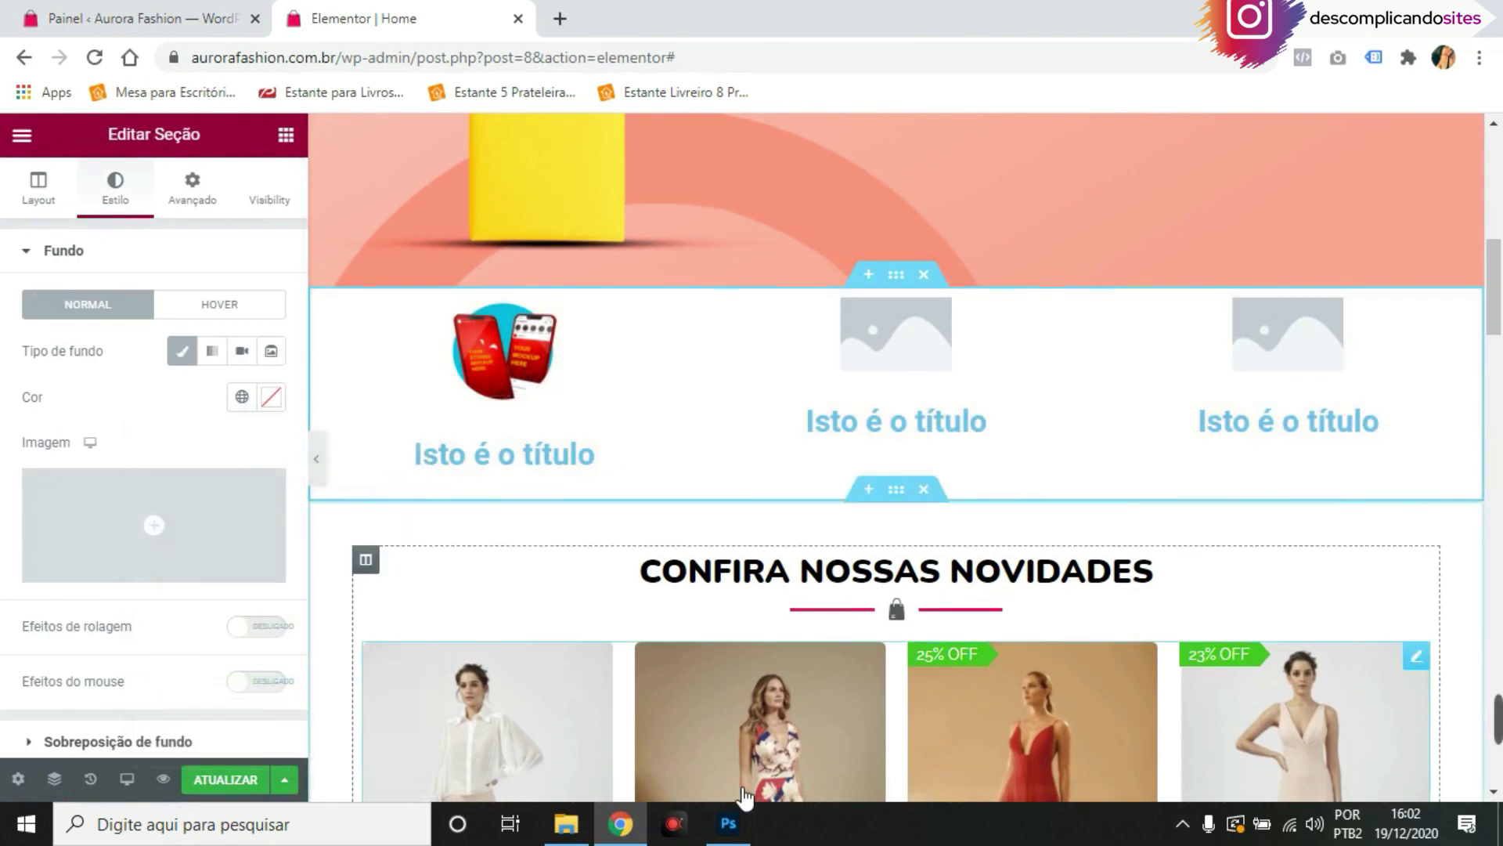
pyautogui.click(728, 822)
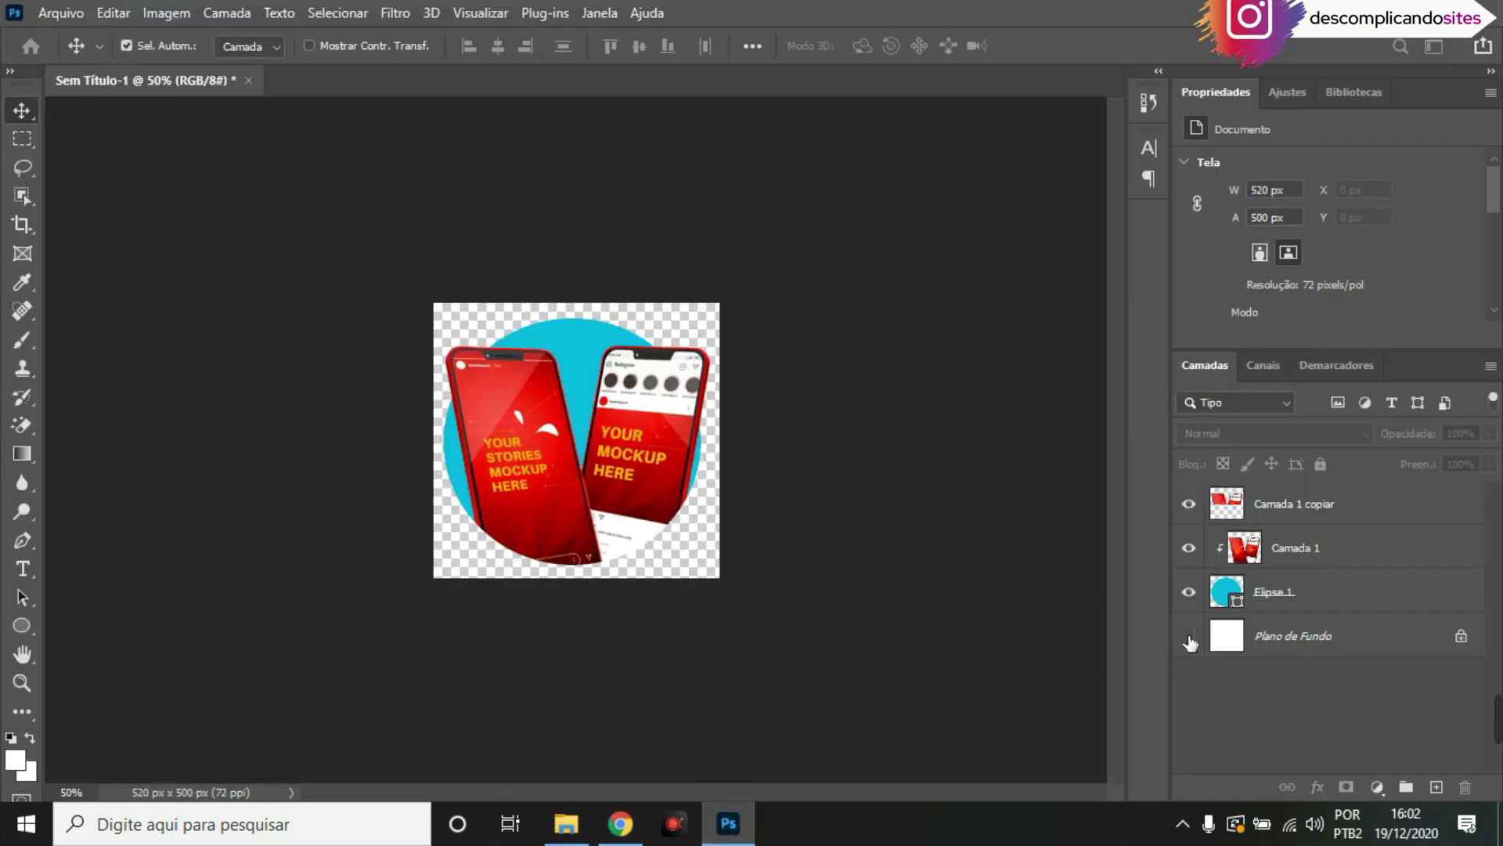
# Show the white Plano de Fundo layer and choose JPEG in Save for Web
pyautogui.click(1189, 637)
pyautogui.click(75, 13)
pyautogui.moveTo(78, 333)
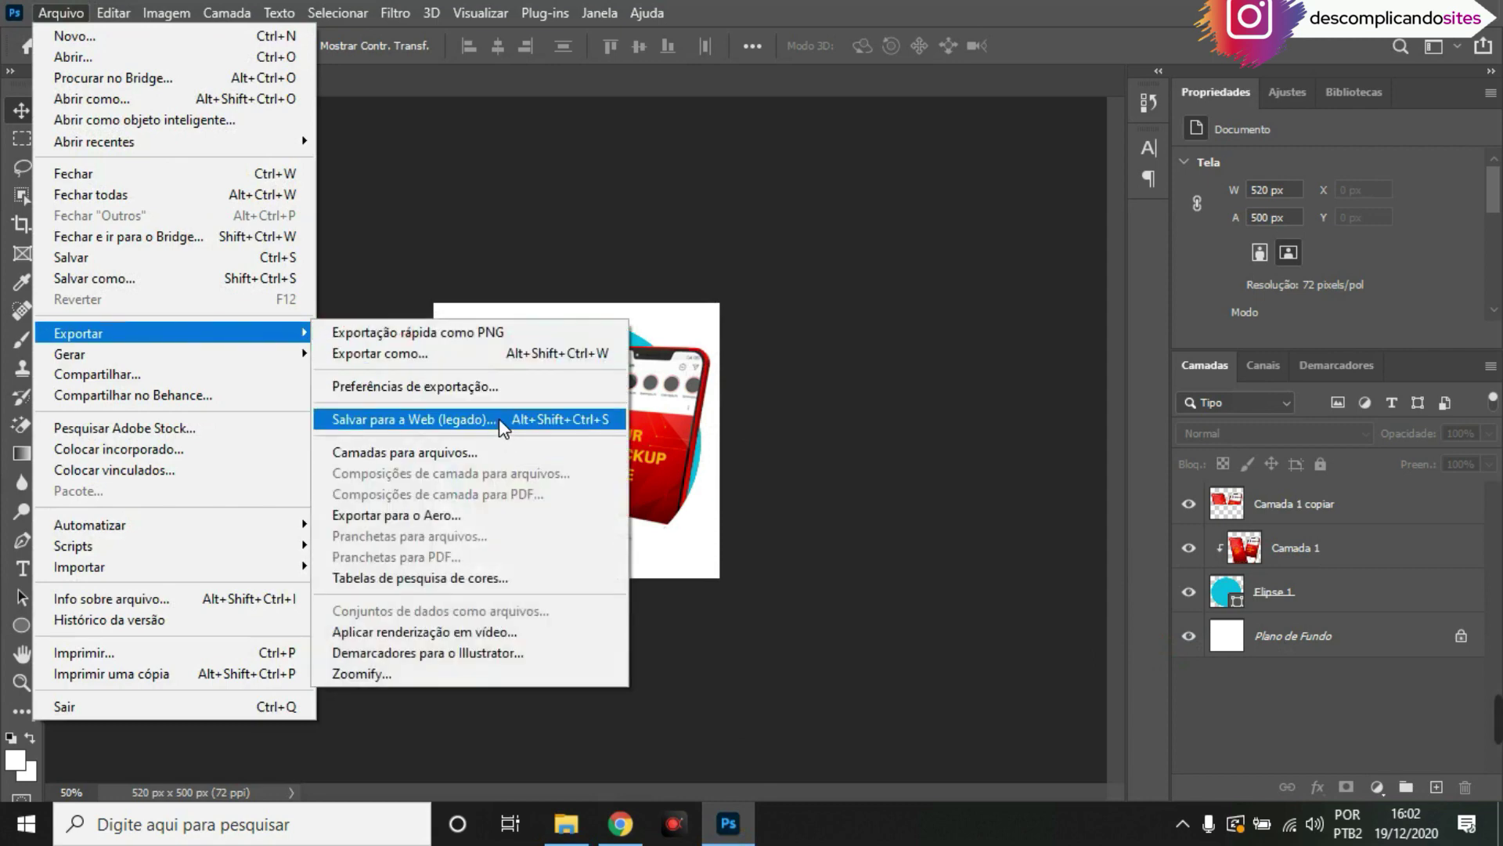
pyautogui.click(500, 419)
pyautogui.click(982, 82)
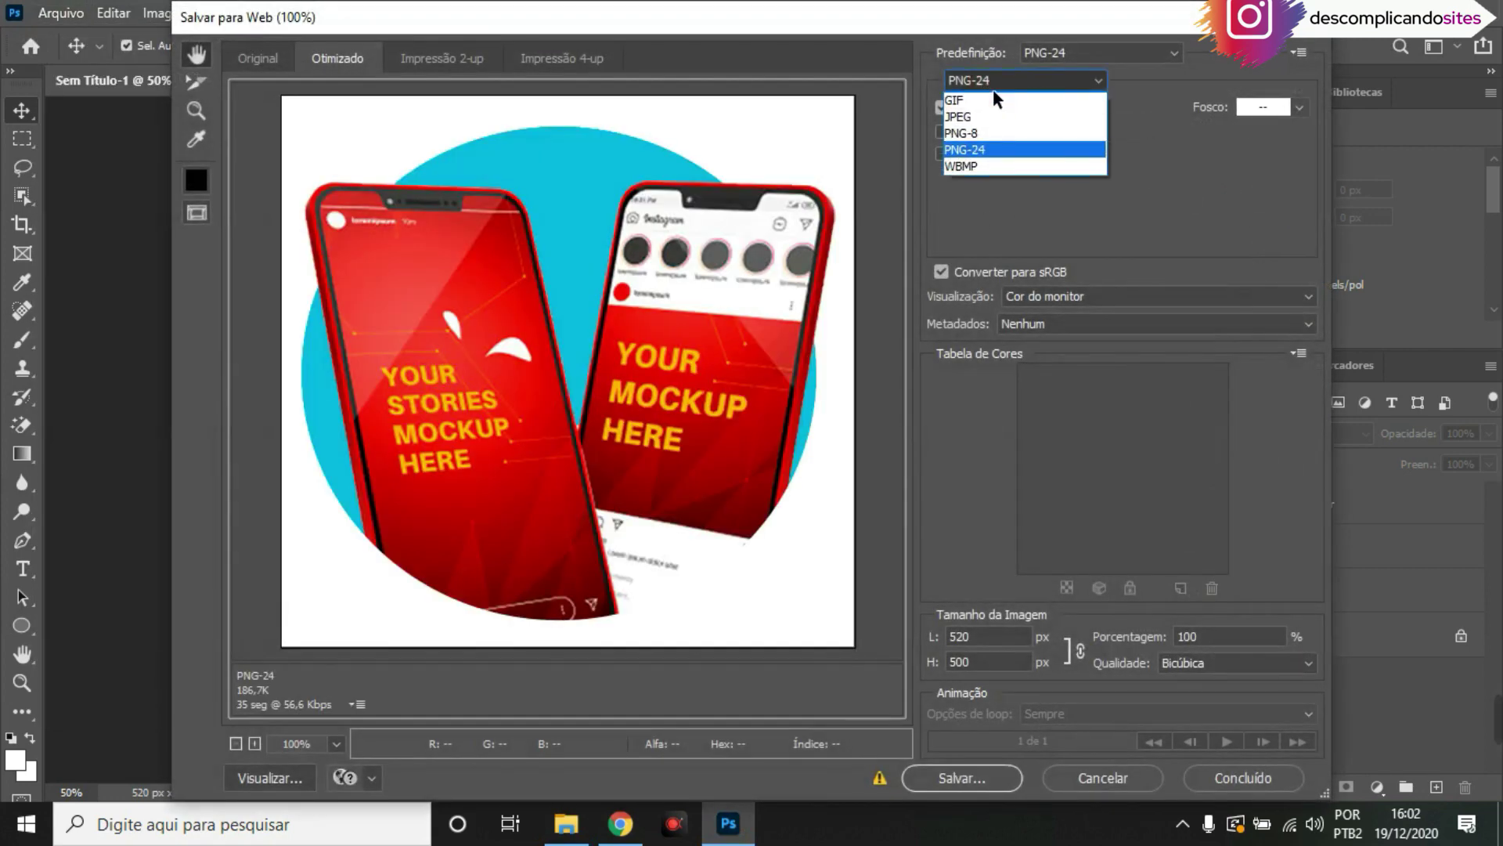
pyautogui.click(1013, 119)
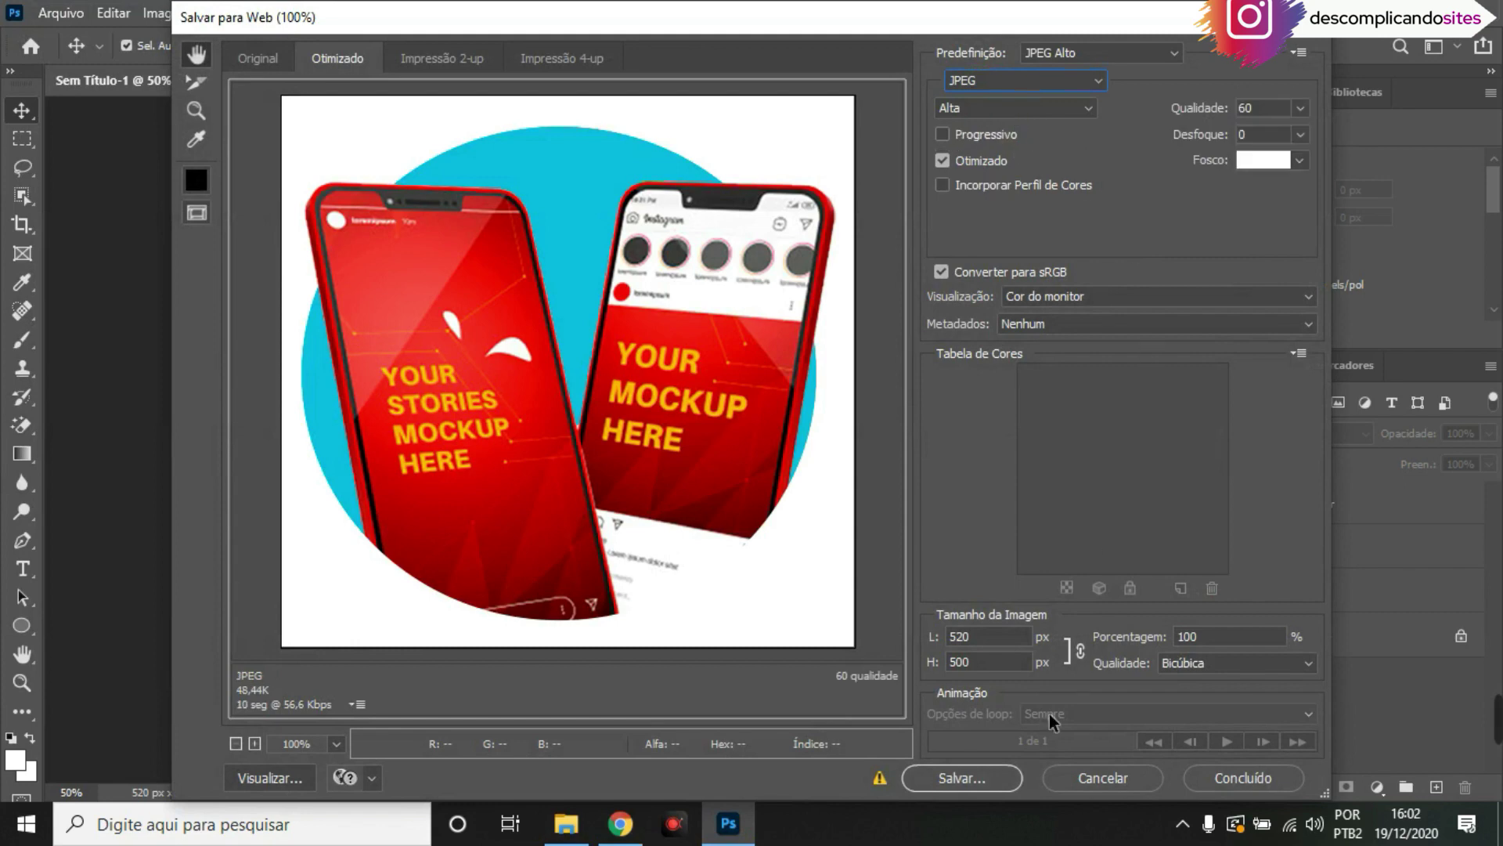
# Set the JPEG width to 400 px (height 385) and save it as 2
pyautogui.doubleClick(976, 642)
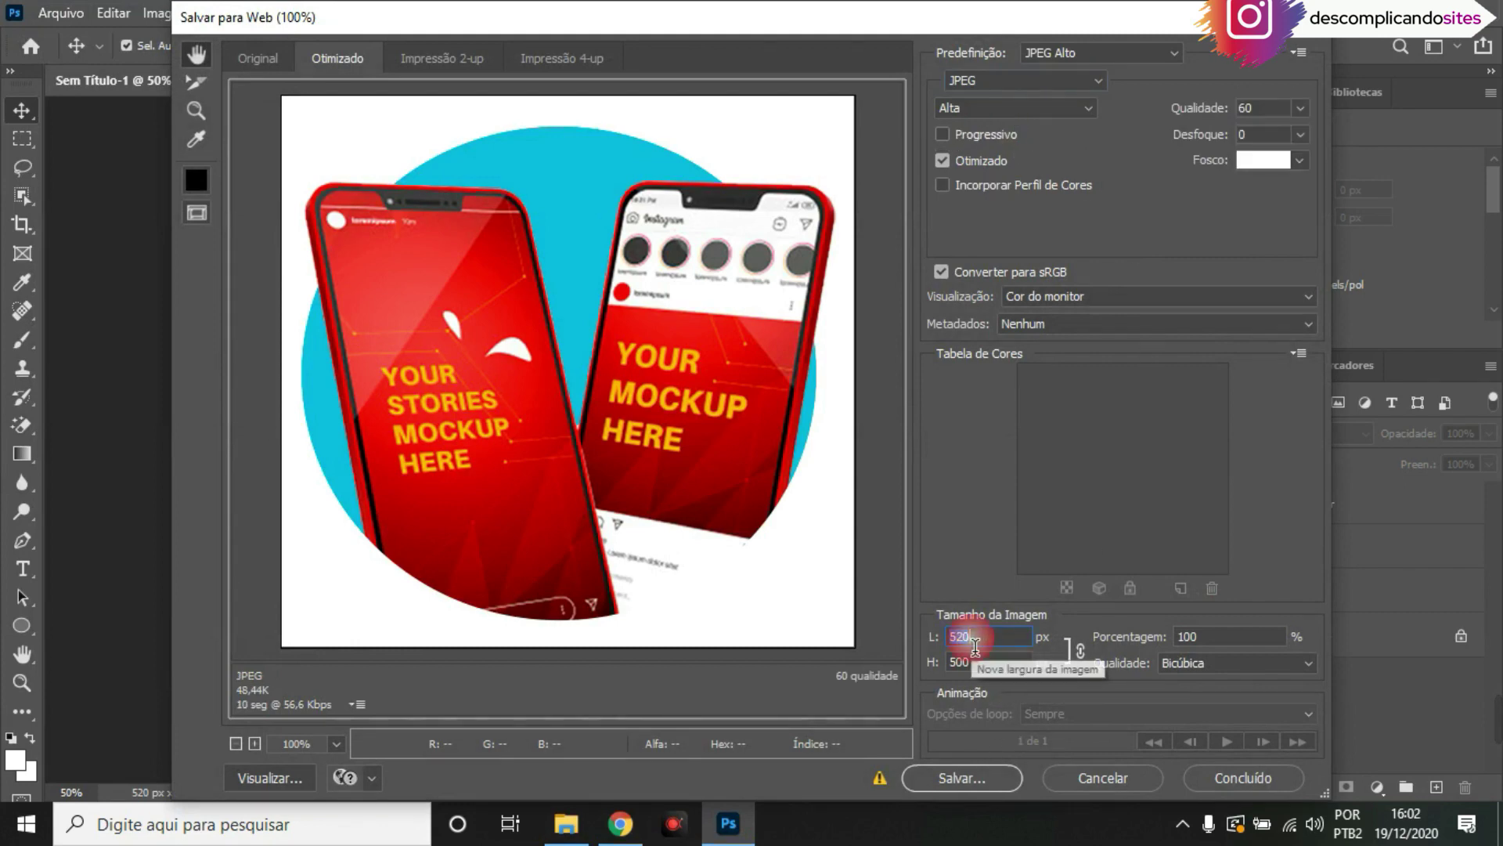
pyautogui.write('400')
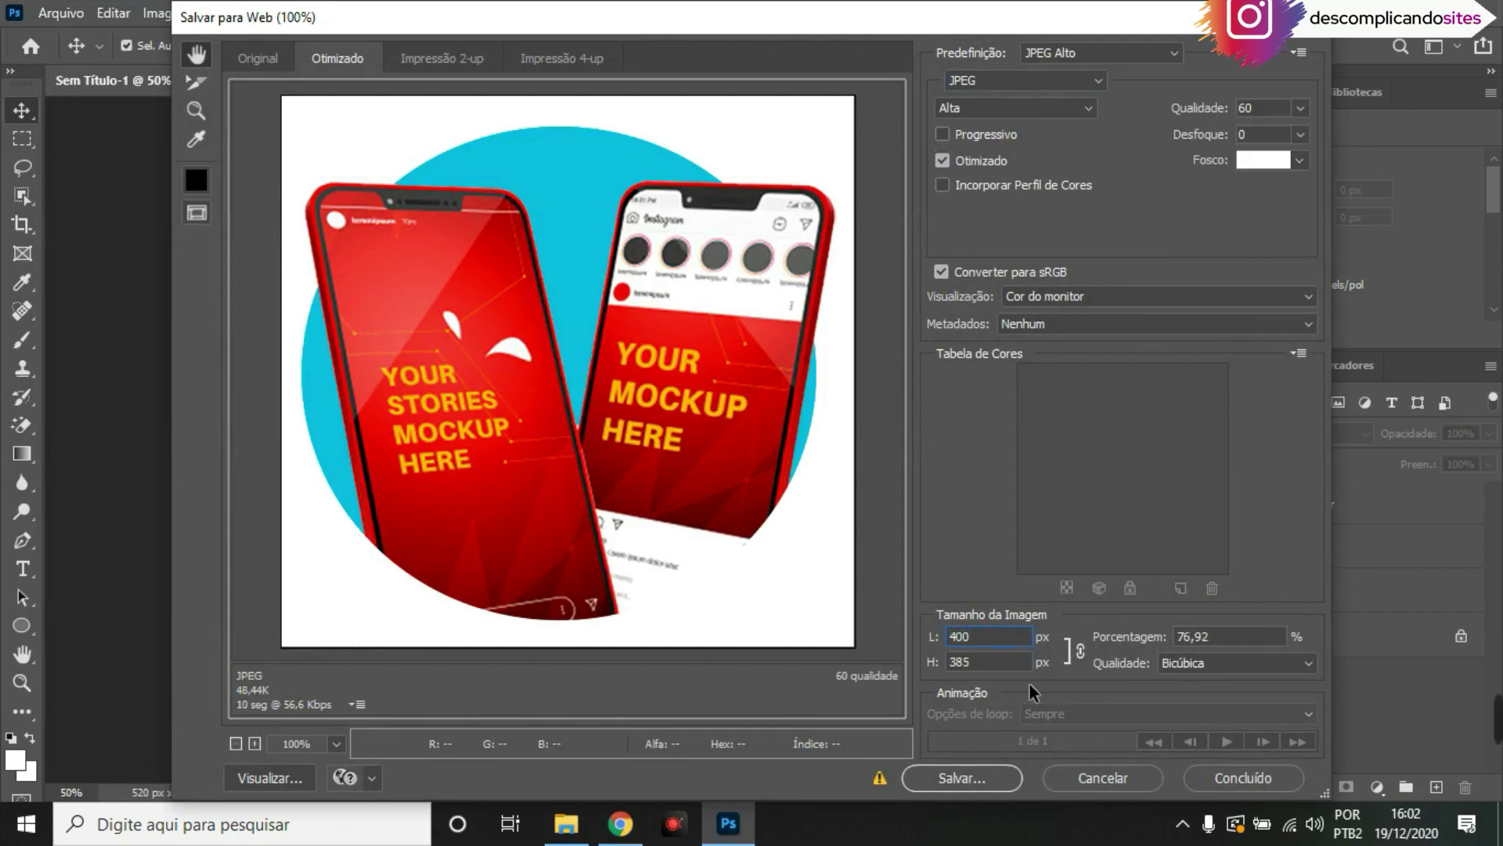
pyautogui.click(1007, 665)
pyautogui.click(1010, 780)
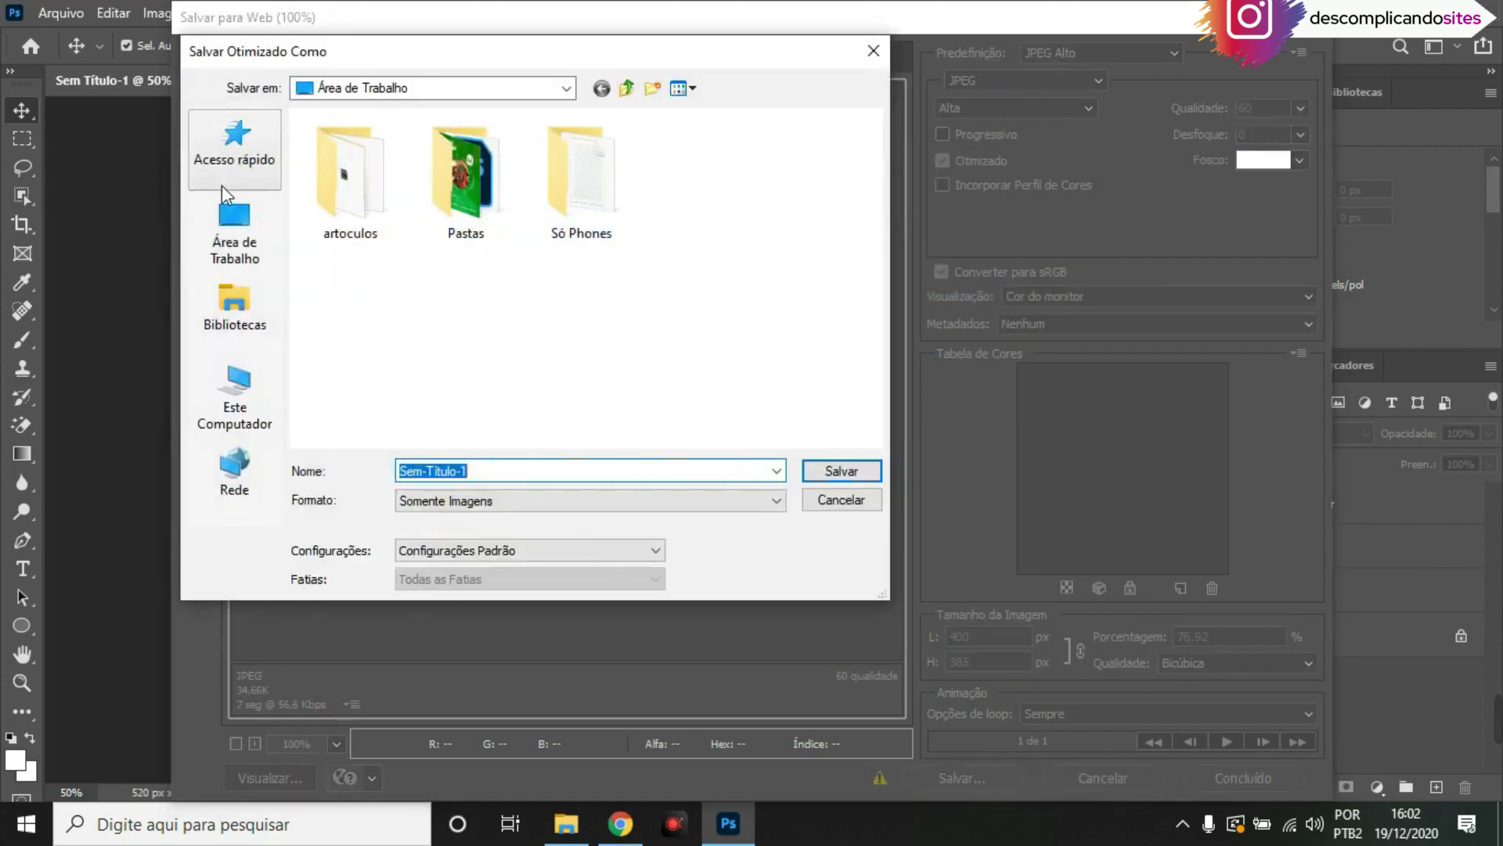
pyautogui.press('Return')
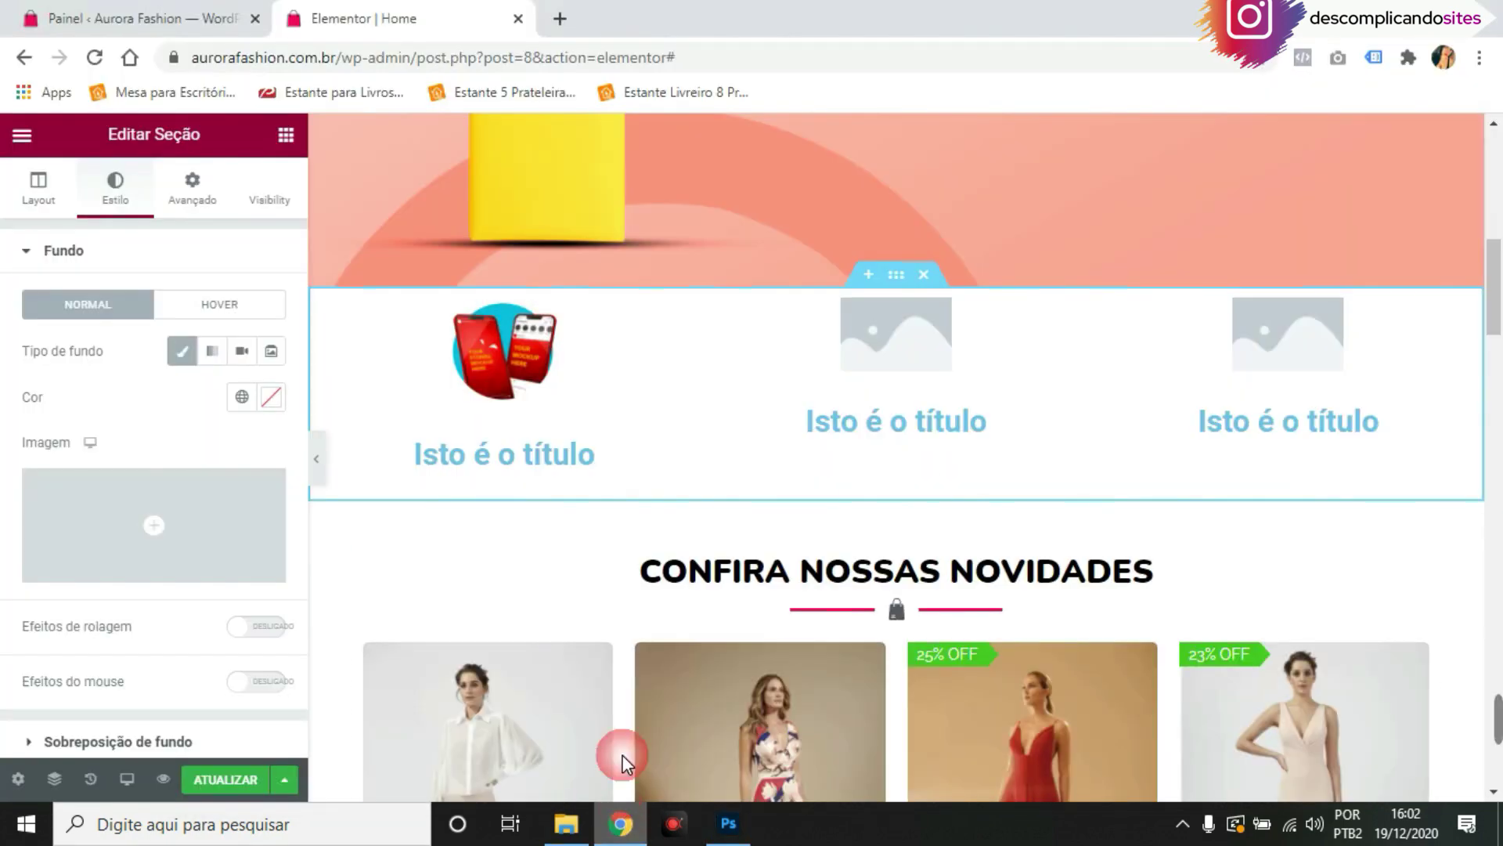
# Replace the first image box's picture with the uploaded white-backed file 2
pyautogui.click(514, 350)
pyautogui.click(130, 357)
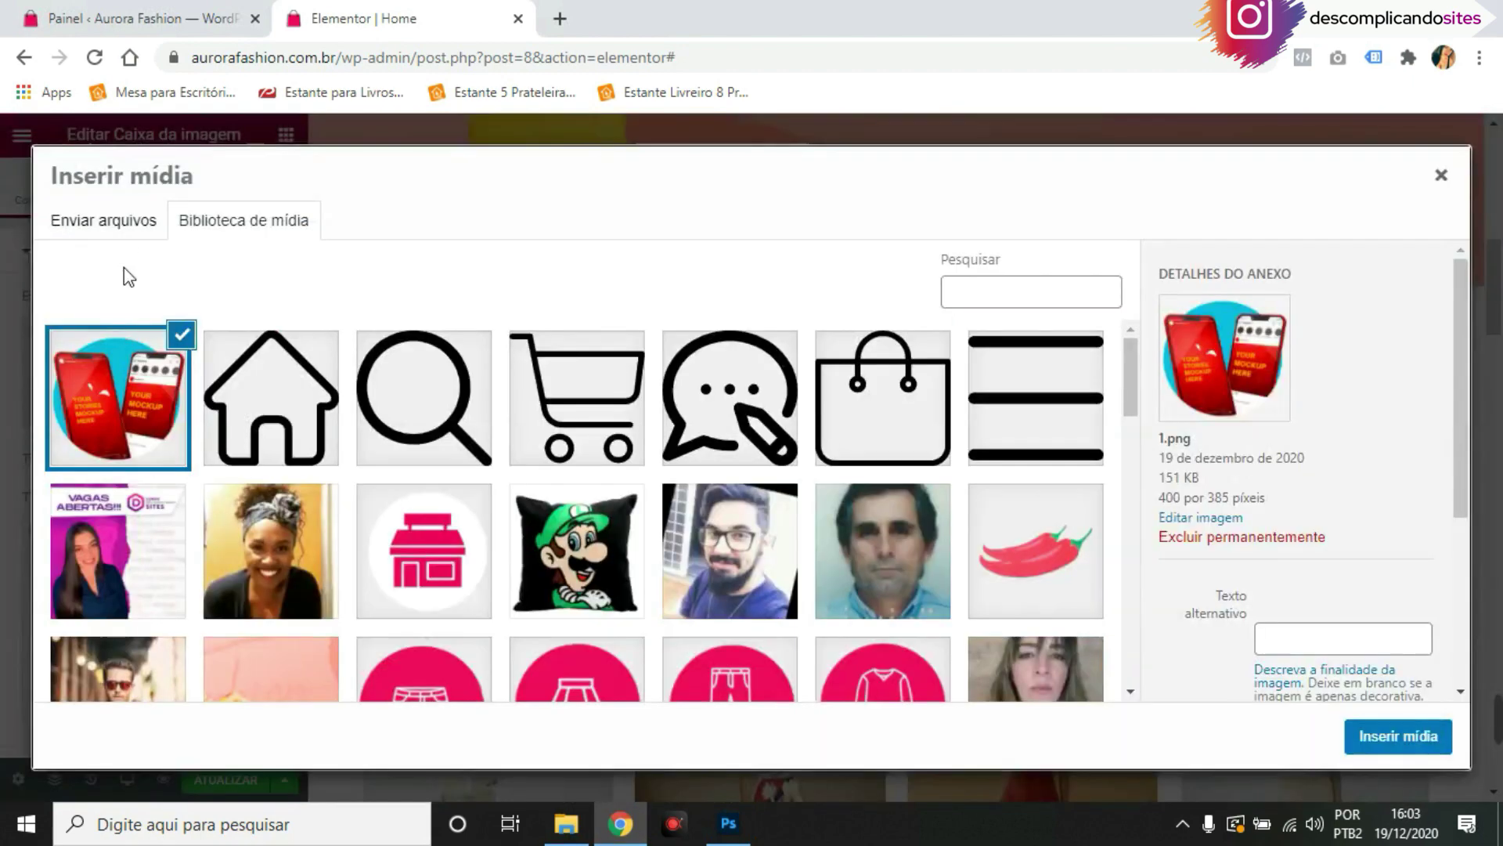
pyautogui.click(156, 229)
pyautogui.click(811, 501)
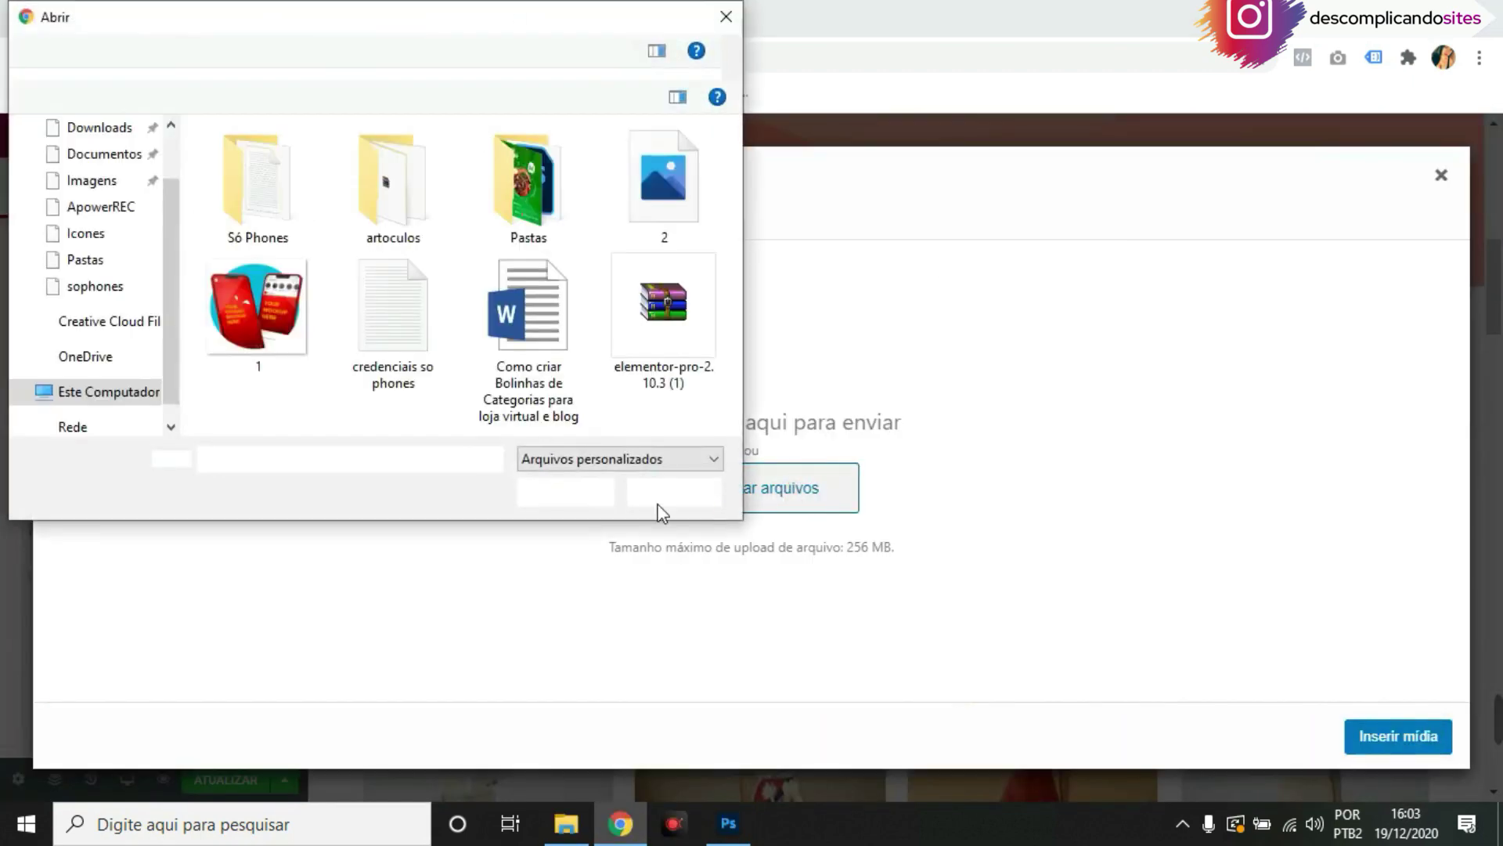
pyautogui.click(648, 224)
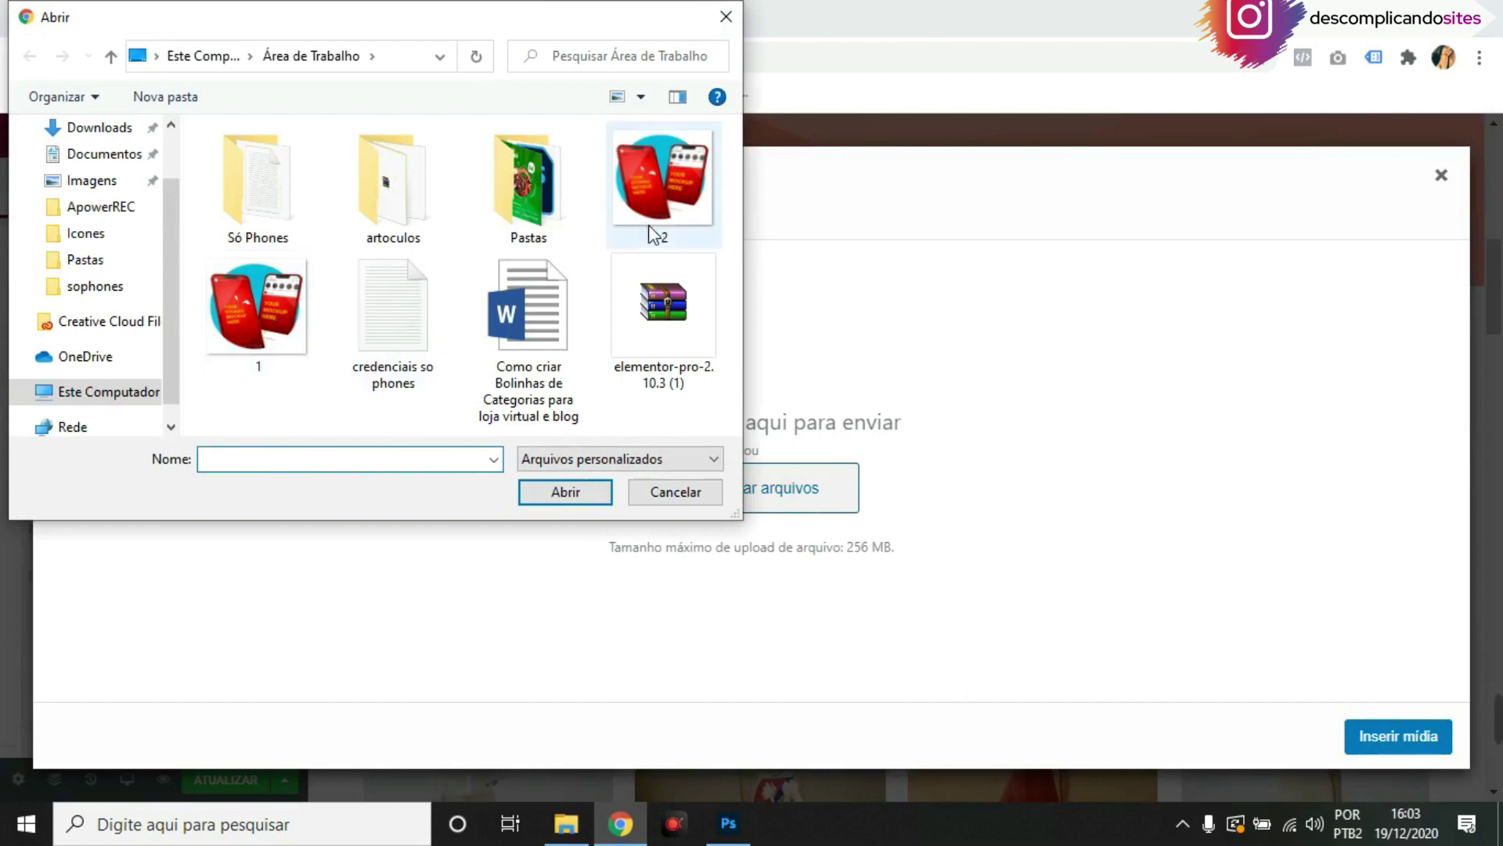
pyautogui.click(586, 492)
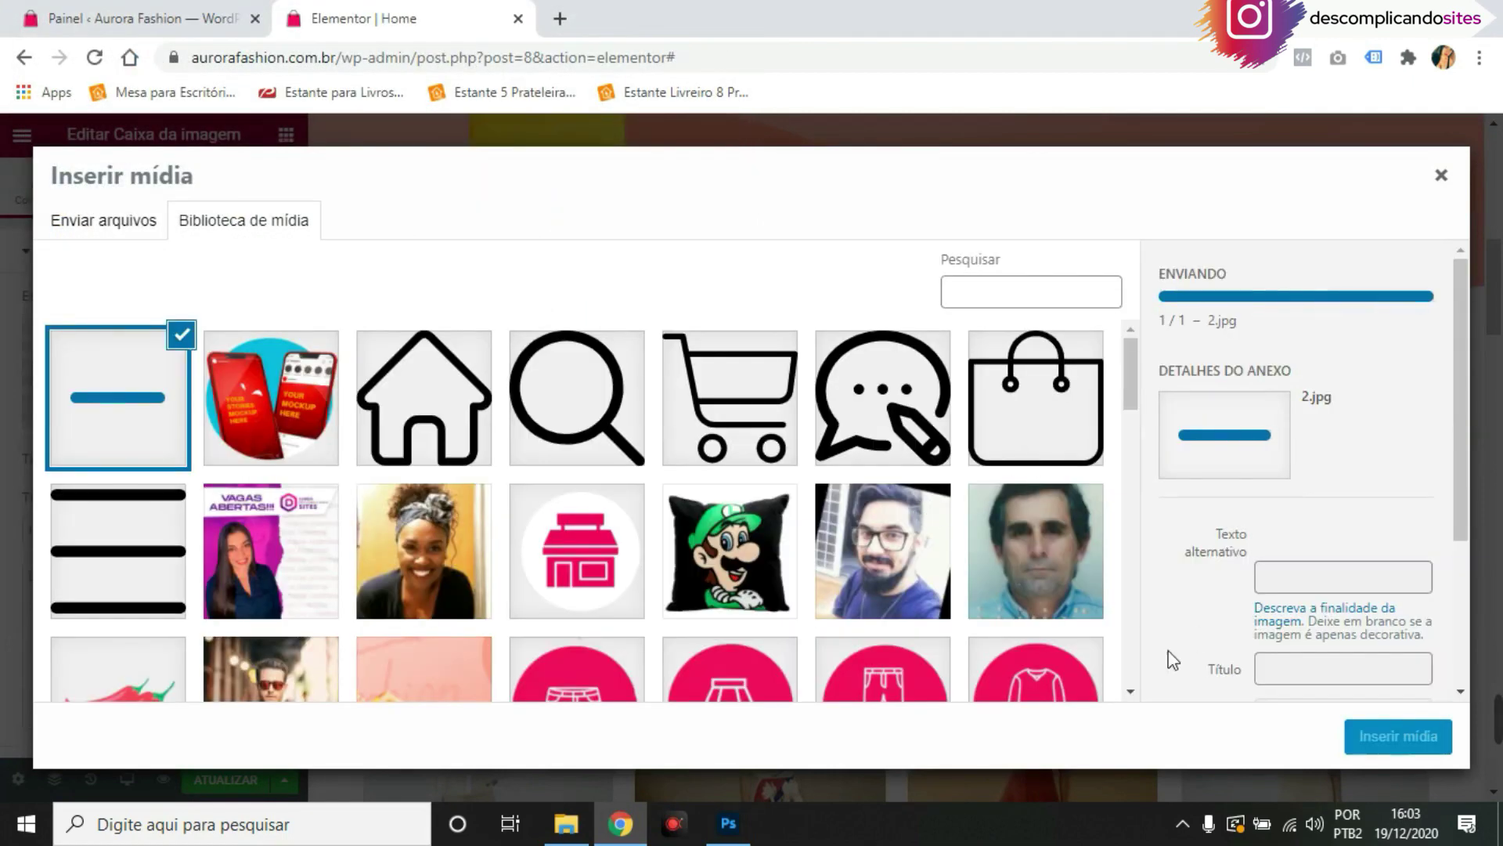
pyautogui.click(1382, 740)
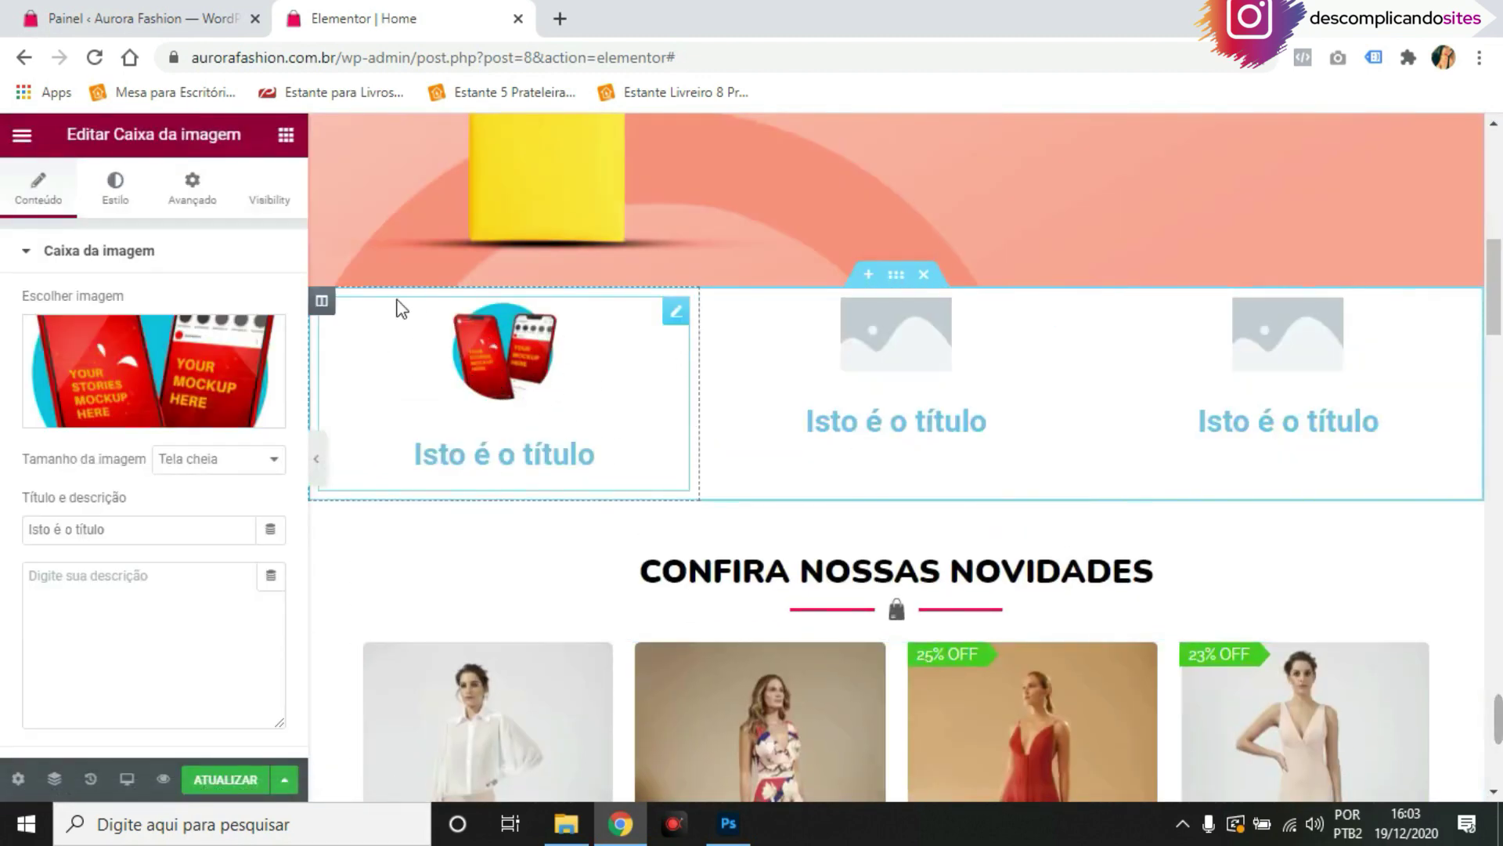
# Try a #F4E5E5 pink row background, clear it, and preview the page
pyautogui.click(895, 275)
pyautogui.click(115, 188)
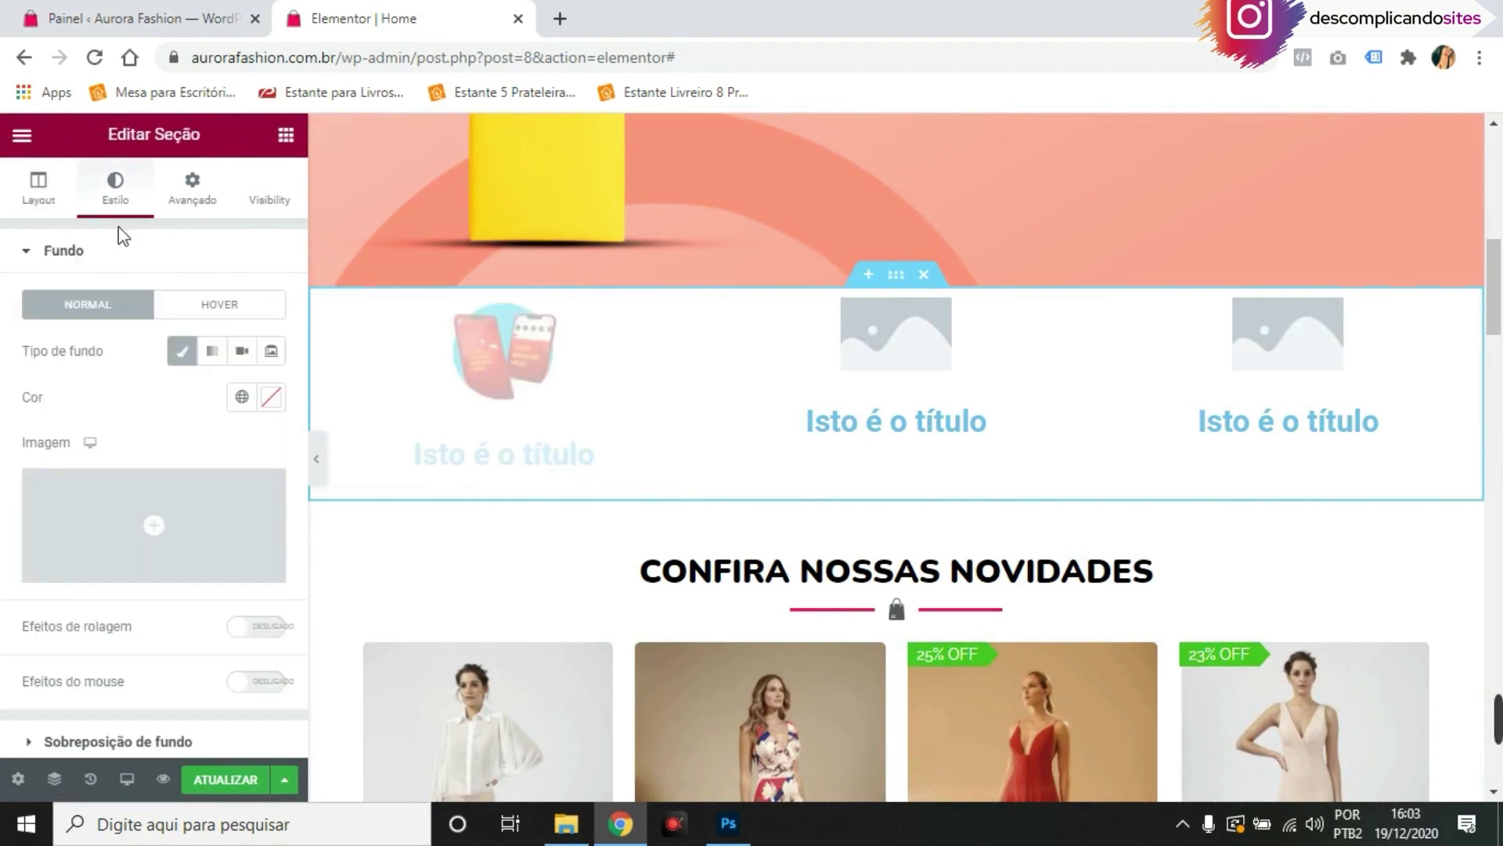
pyautogui.click(271, 397)
pyautogui.moveTo(200, 496); pyautogui.dragTo(185, 499)
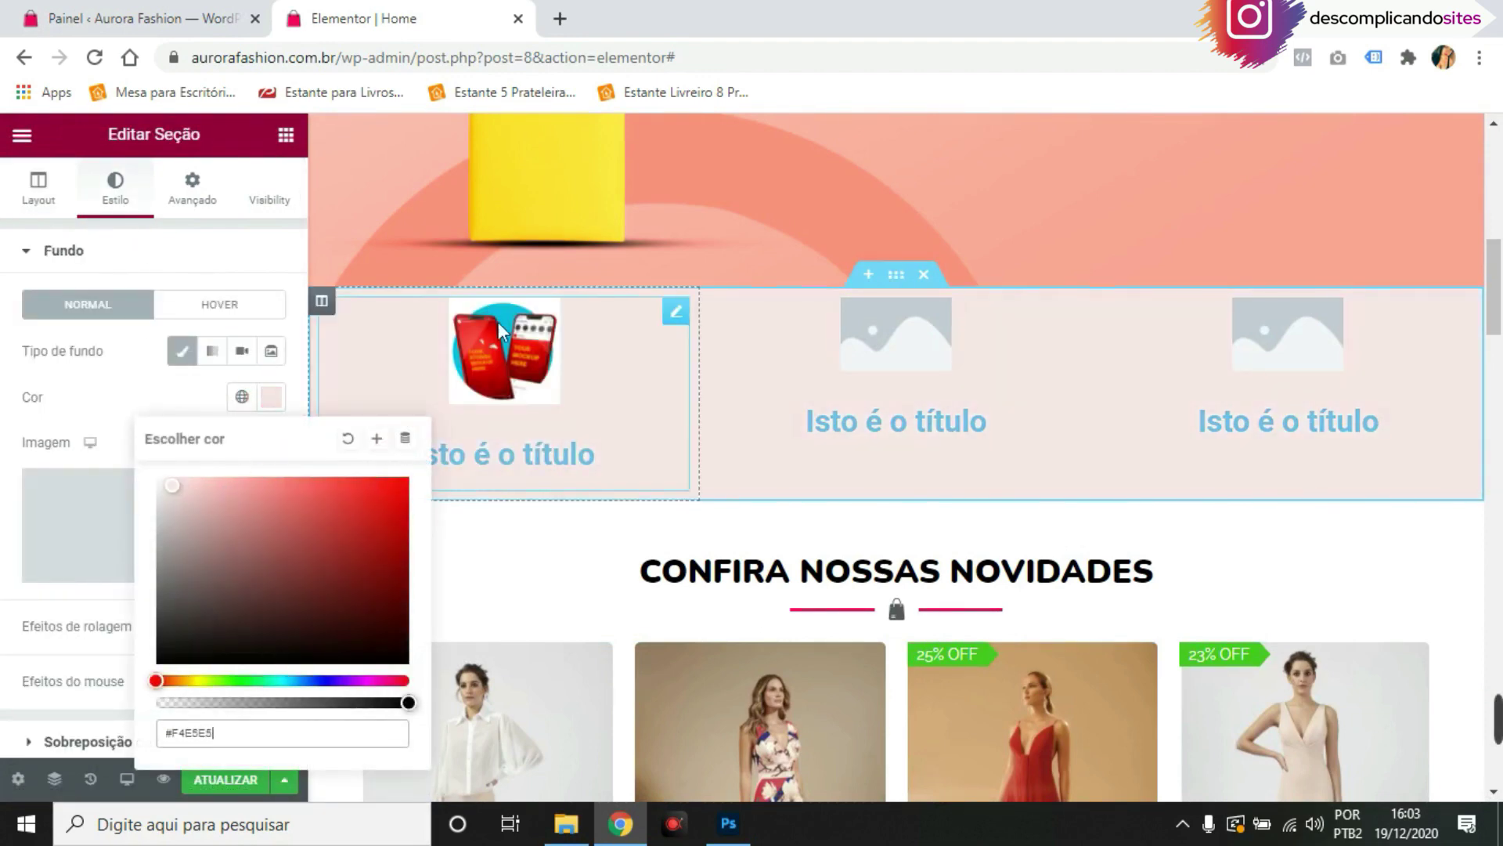
pyautogui.click(348, 439)
pyautogui.click(135, 366)
pyautogui.click(323, 455)
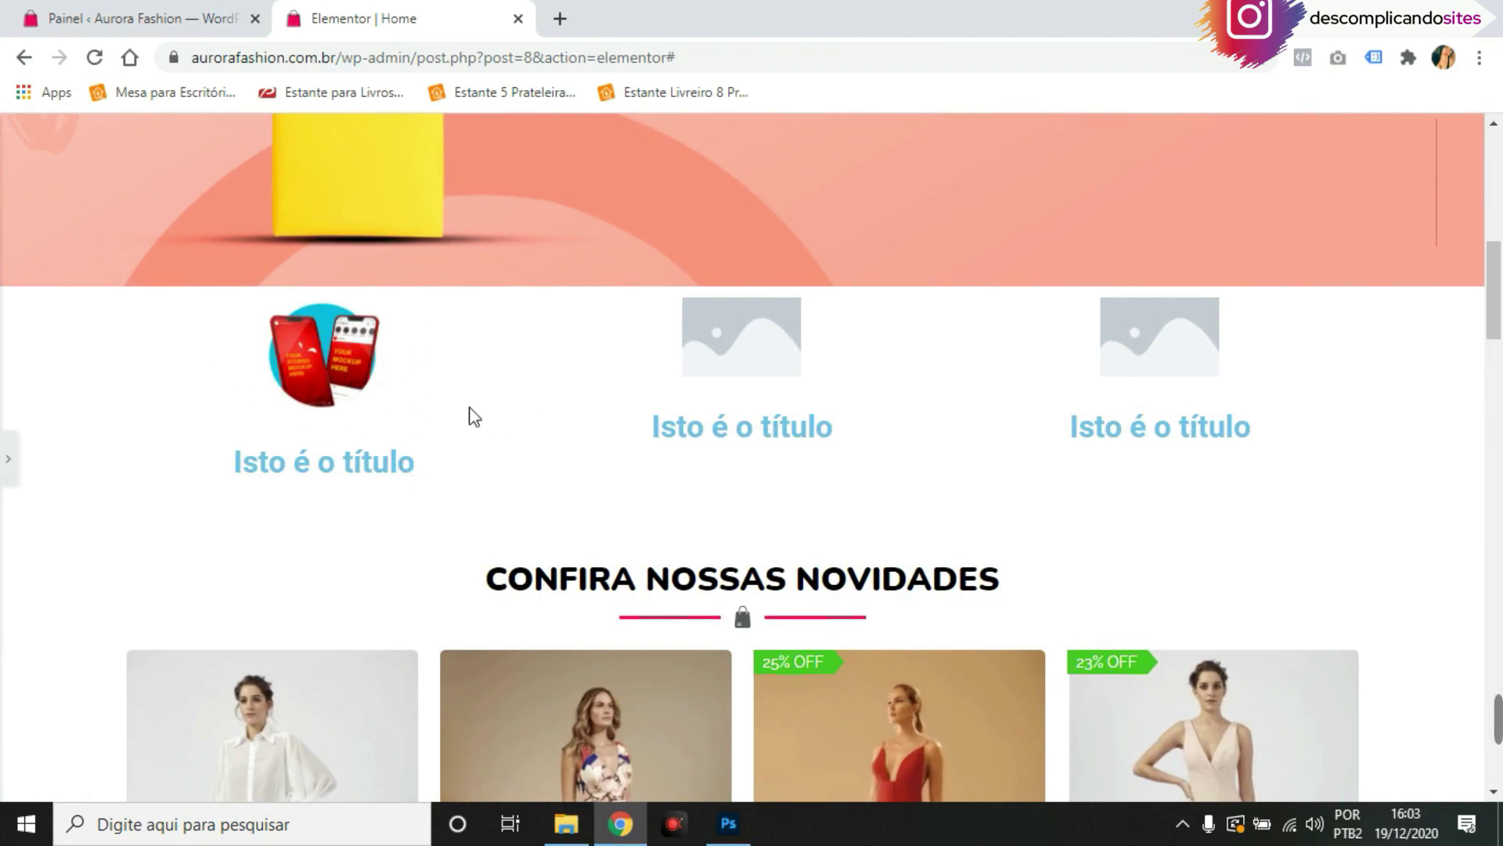
pyautogui.scroll(-1, 306, 399)
pyautogui.scroll(1, 305, 399)
pyautogui.click(8, 458)
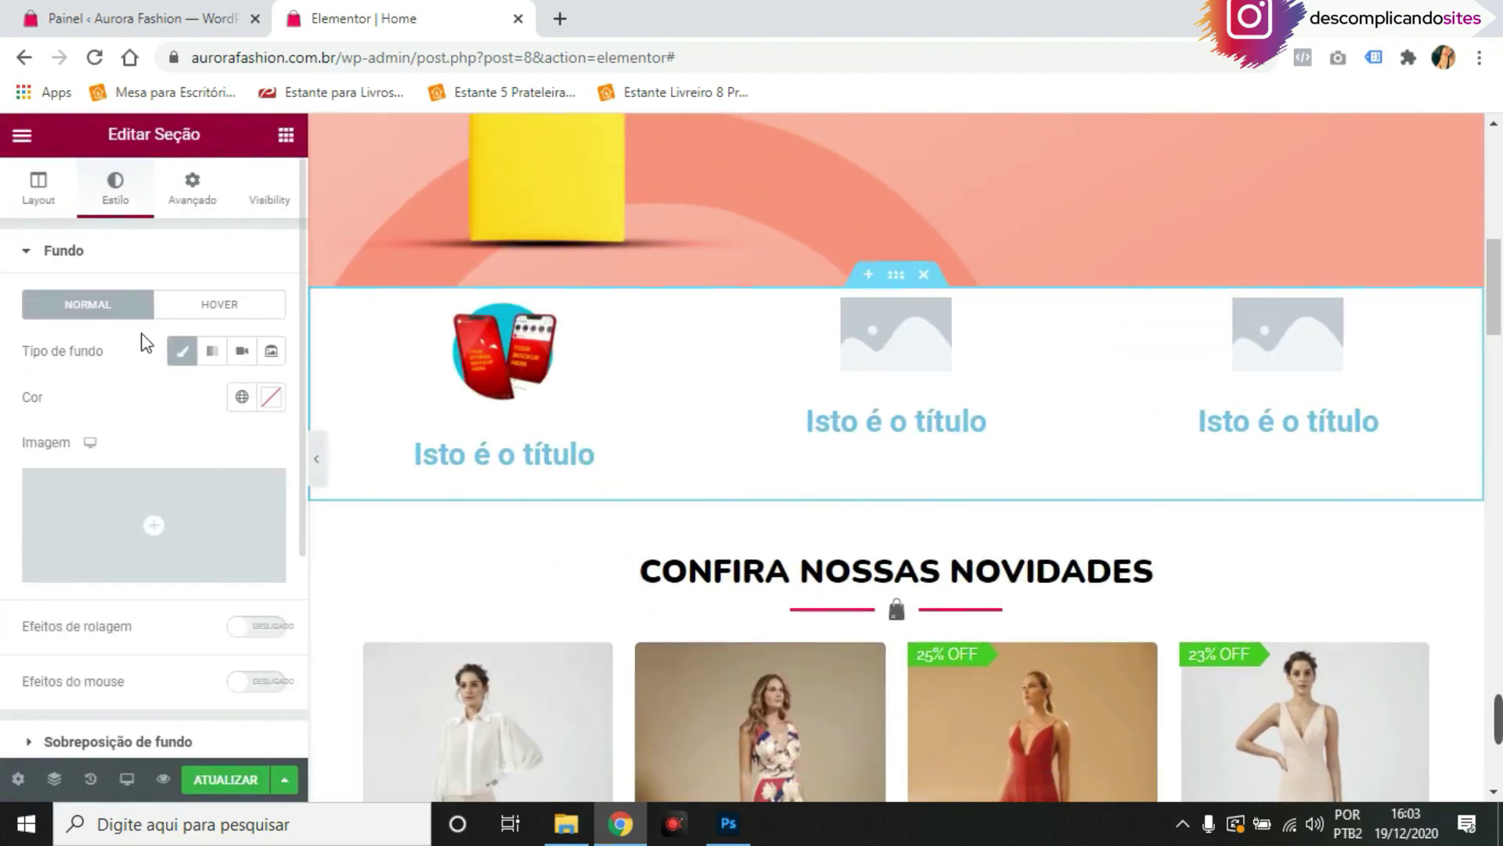
# Retitle the first image box 'Blusas'
pyautogui.click(51, 206)
pyautogui.click(466, 456)
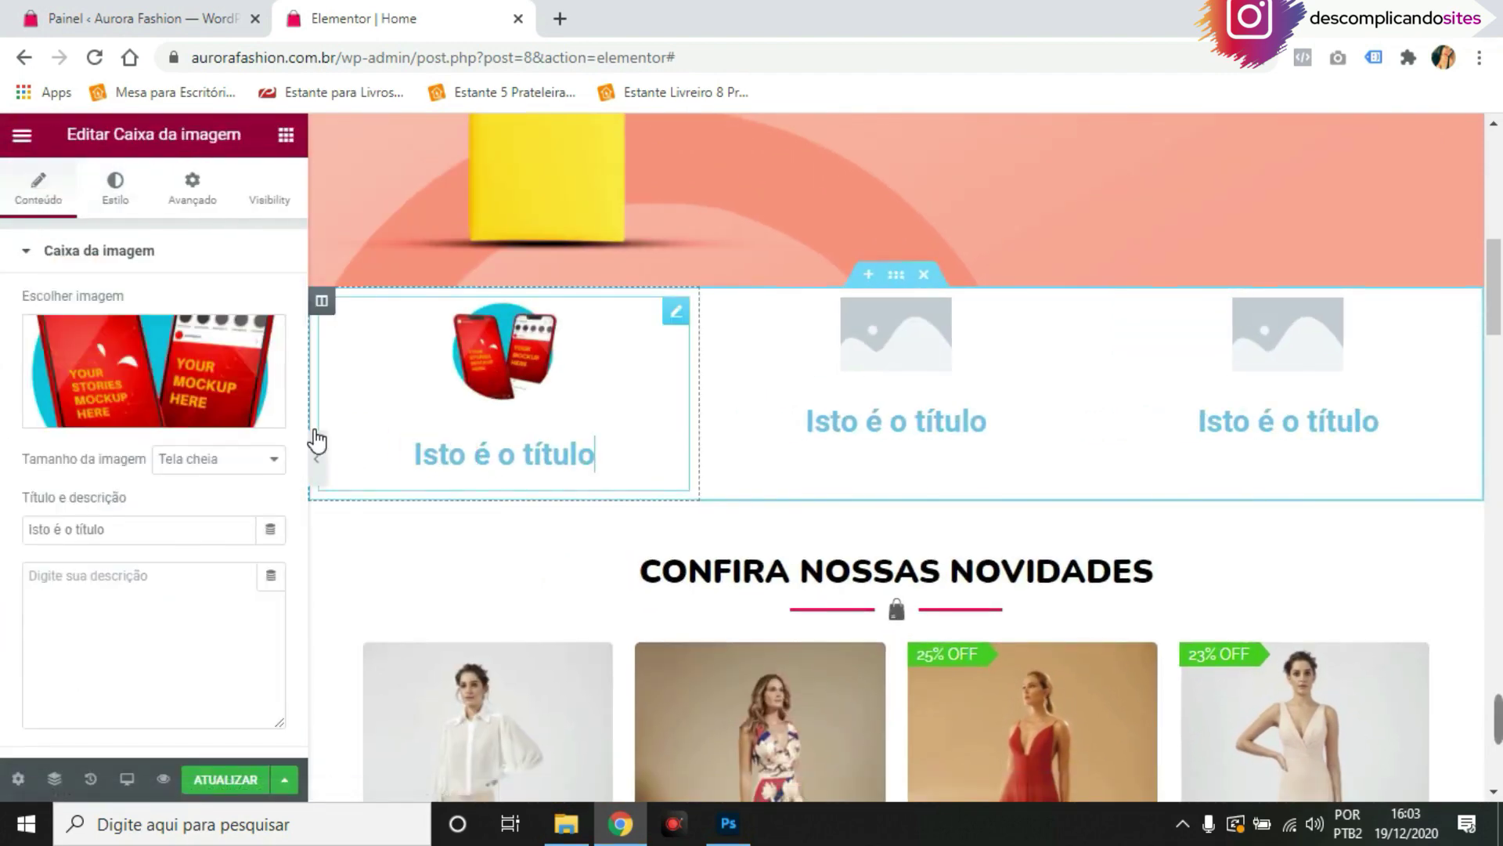
pyautogui.click(127, 536)
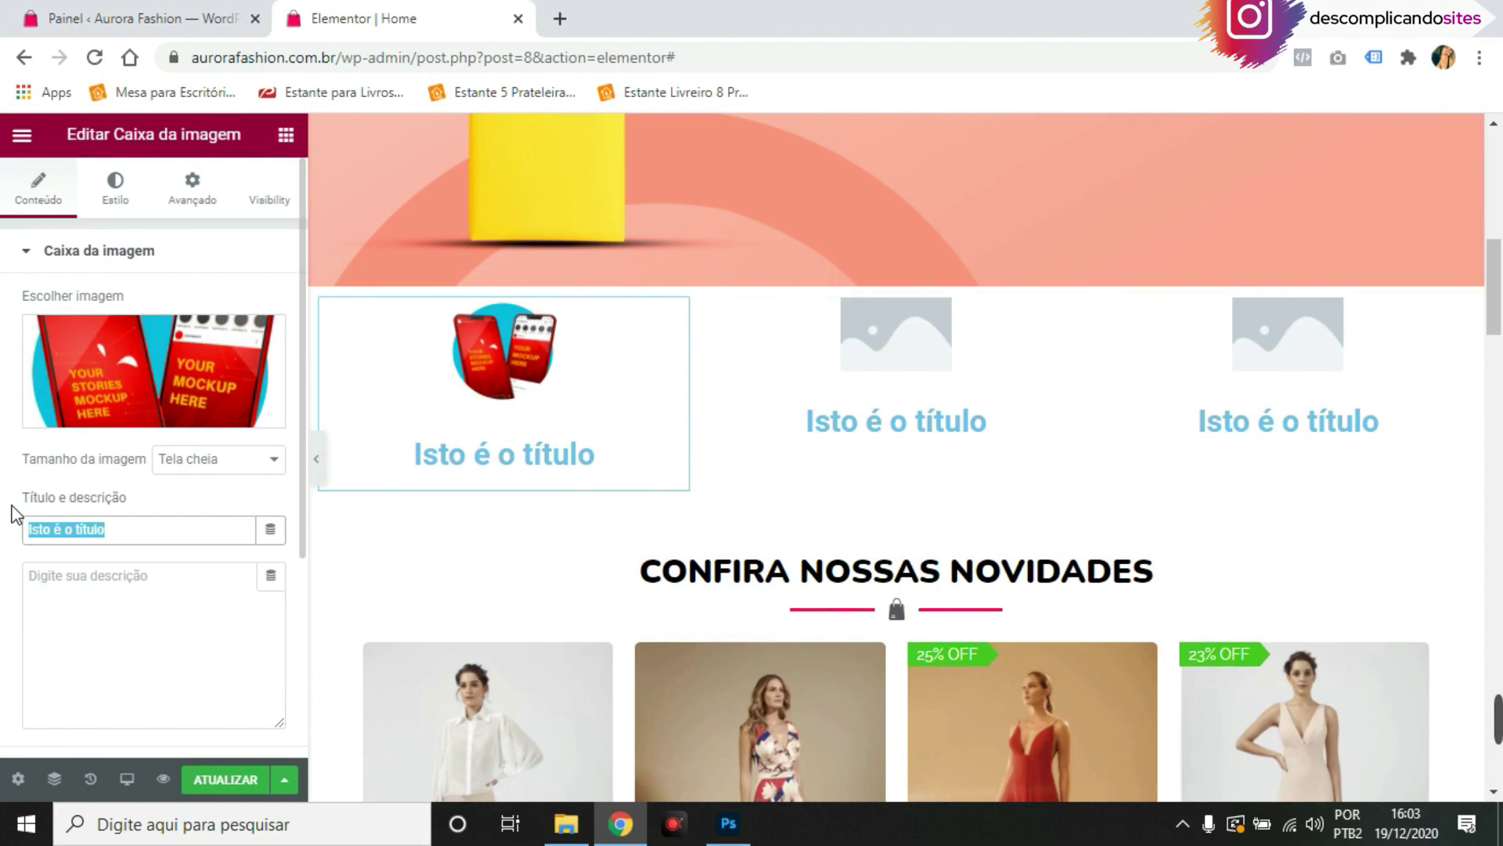
pyautogui.write('Blusas')
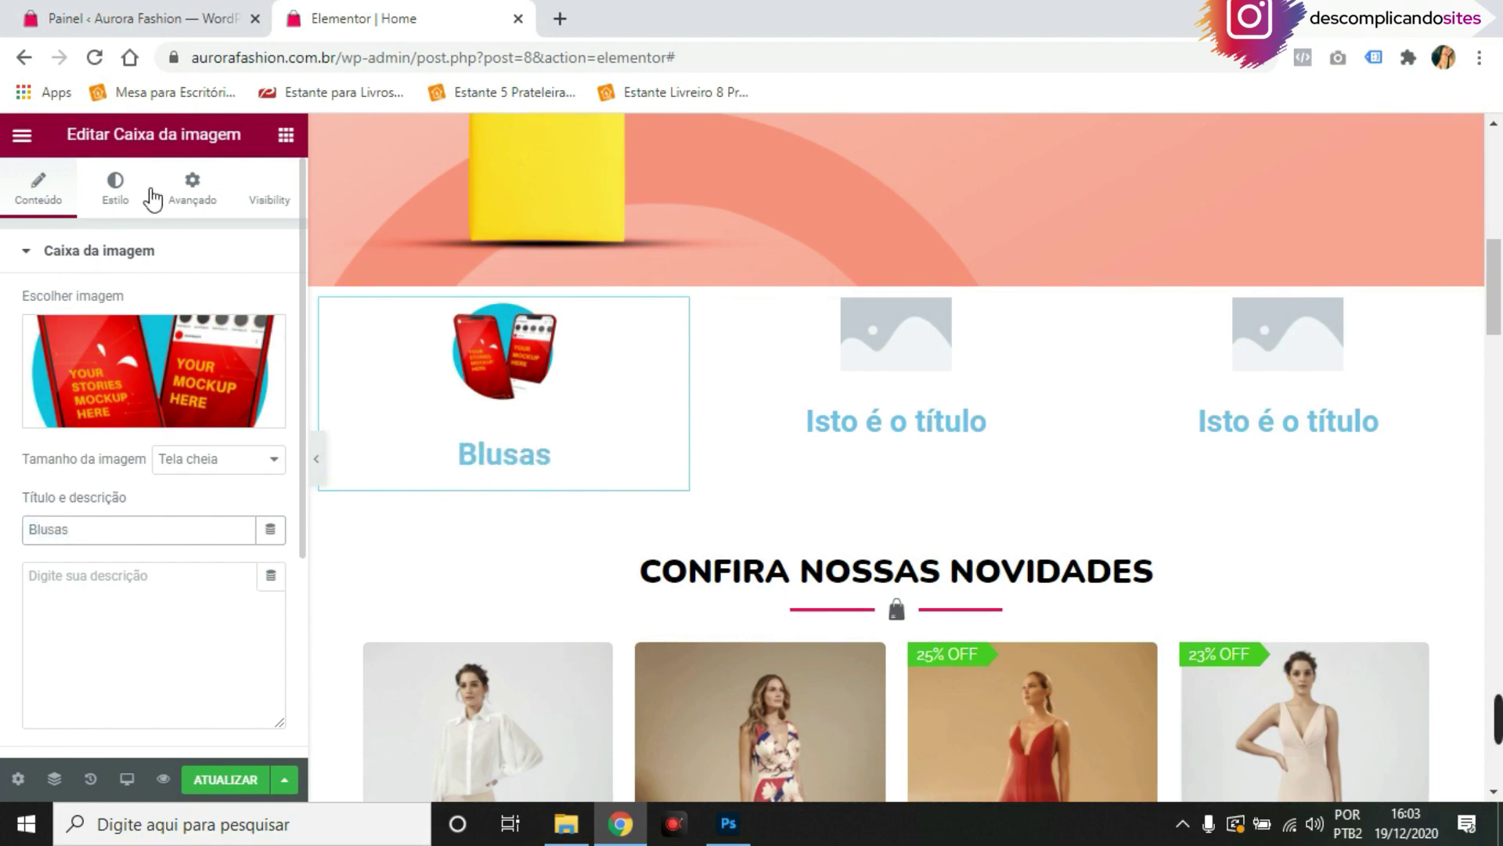
# Set the image width to 33% and spacing to 0, then preview the result
pyautogui.click(118, 194)
pyautogui.moveTo(82, 441); pyautogui.dragTo(90, 445)
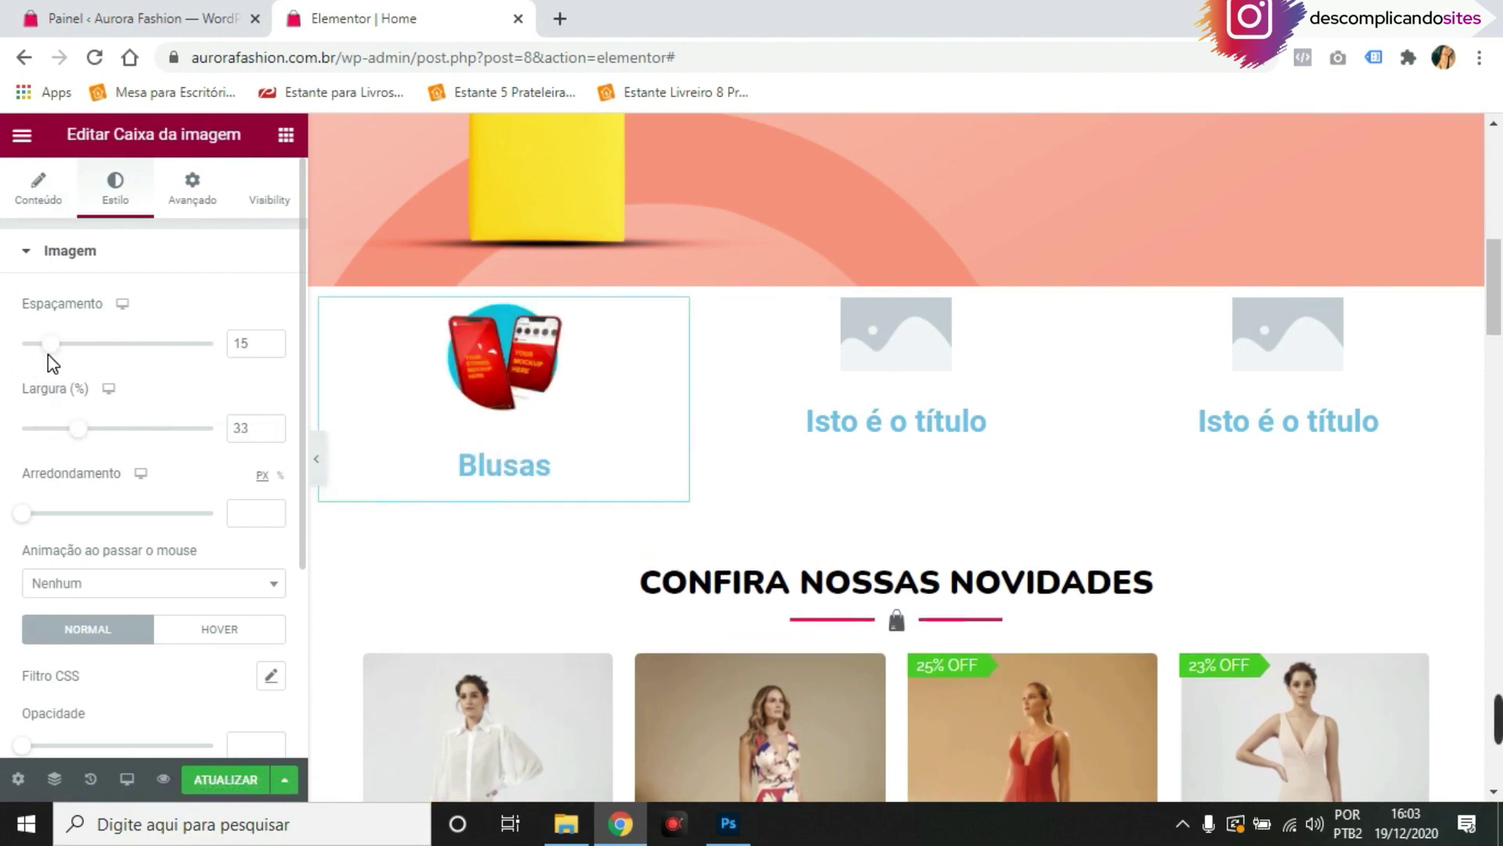
pyautogui.moveTo(49, 350); pyautogui.dragTo(8, 345)
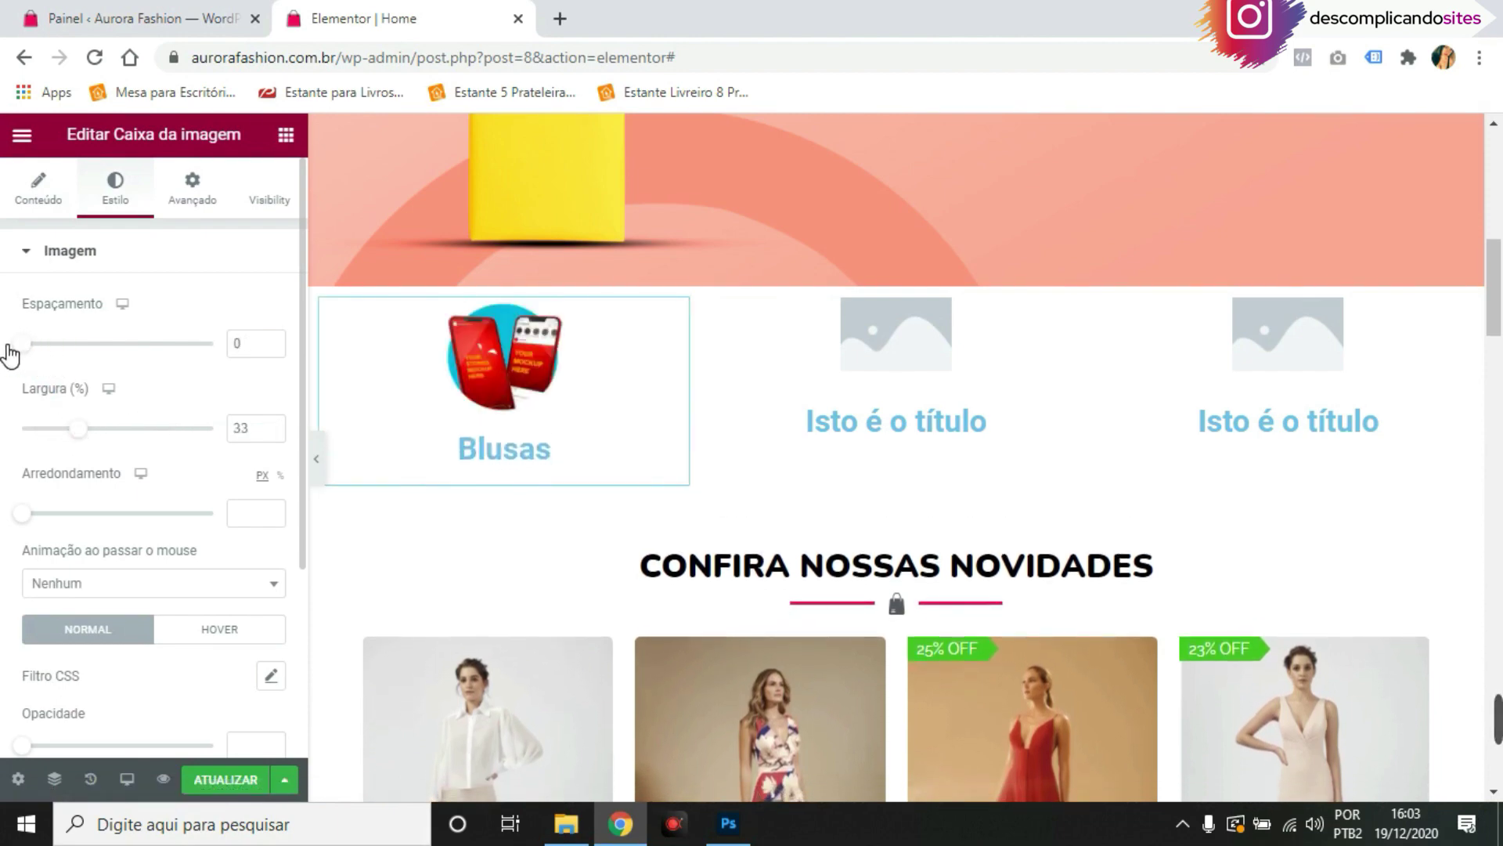
pyautogui.click(317, 459)
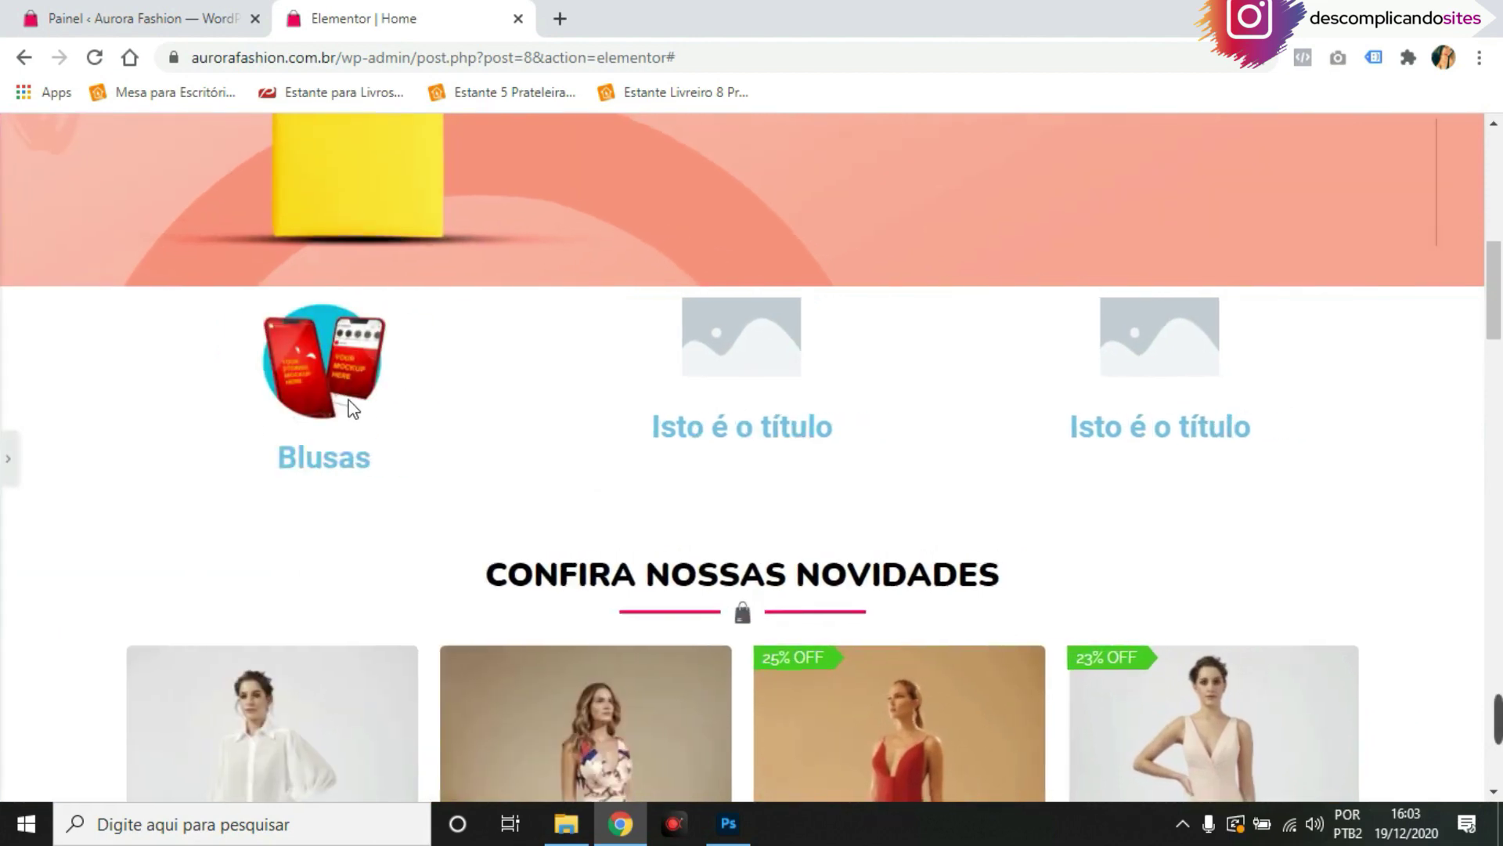
pyautogui.scroll(2, 292, 495)
pyautogui.scroll(8, 366, 443)
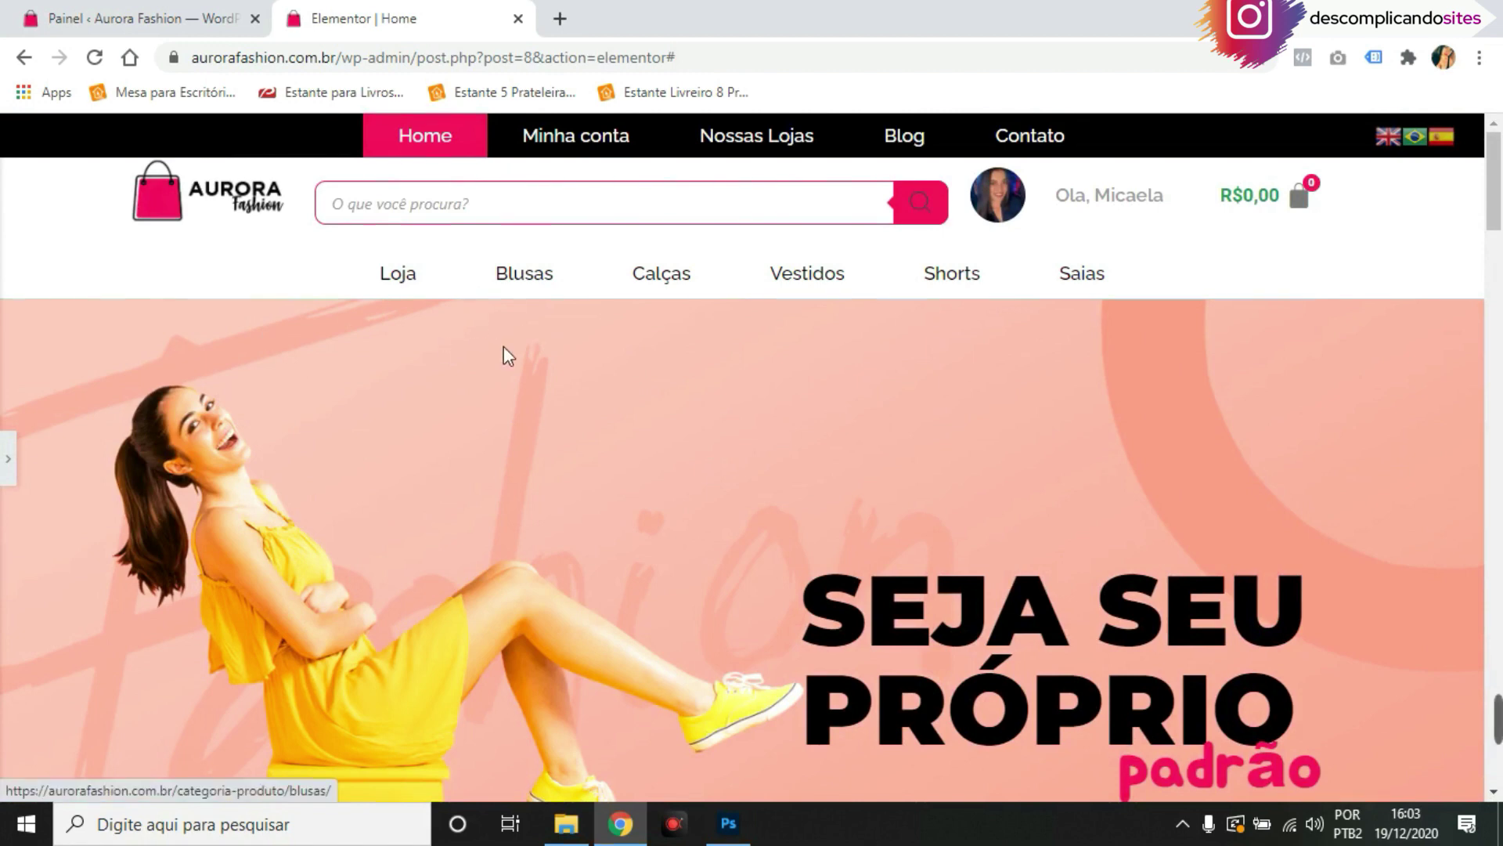
# Copy the blusas category's 'Ver' link from Produtos > Categorias and reopen the Elementor panel
pyautogui.rightClick(530, 276)
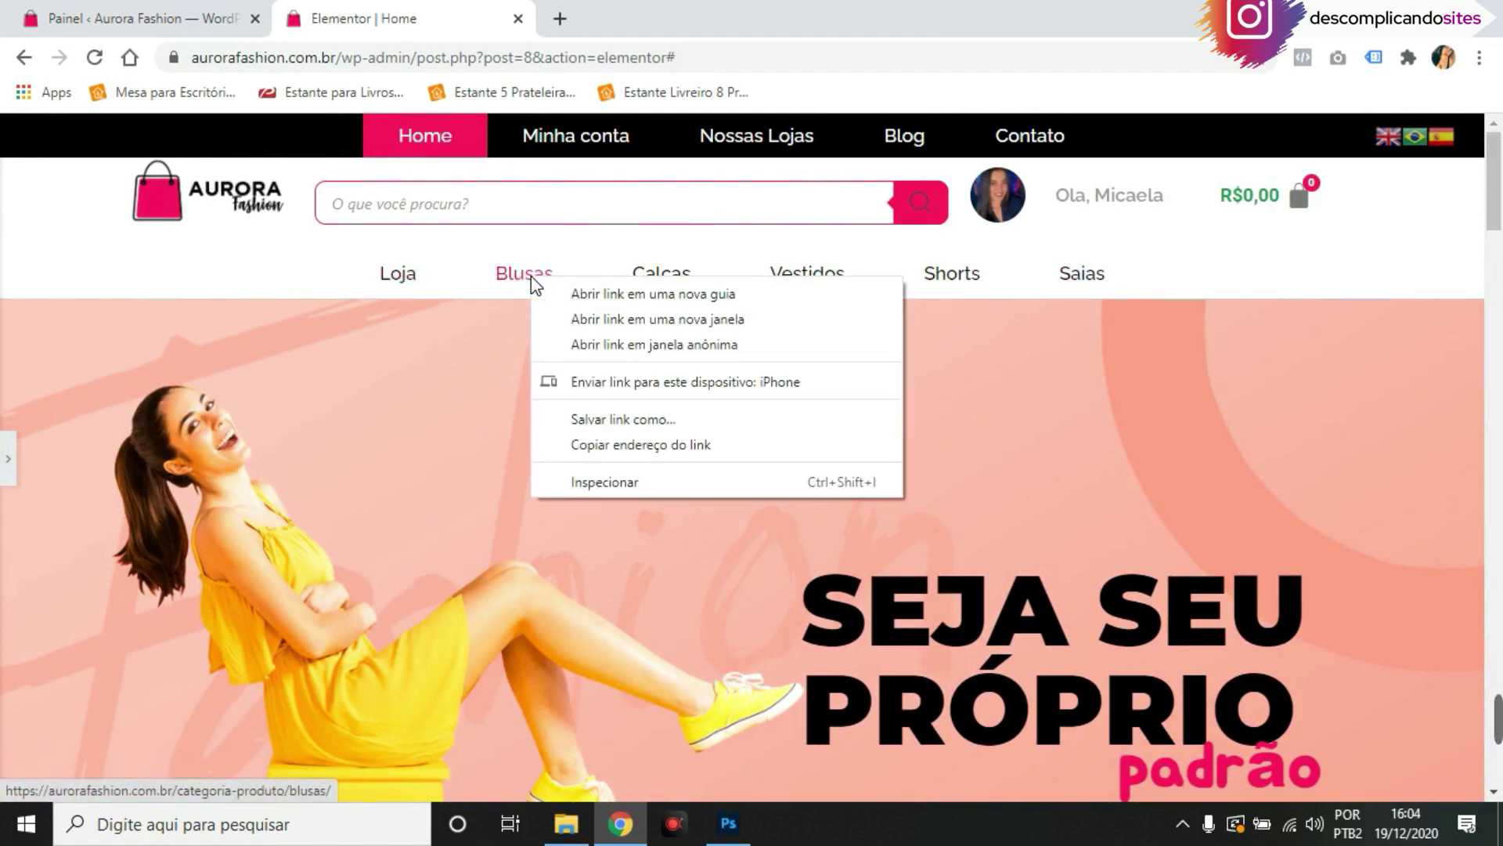
pyautogui.click(188, 8)
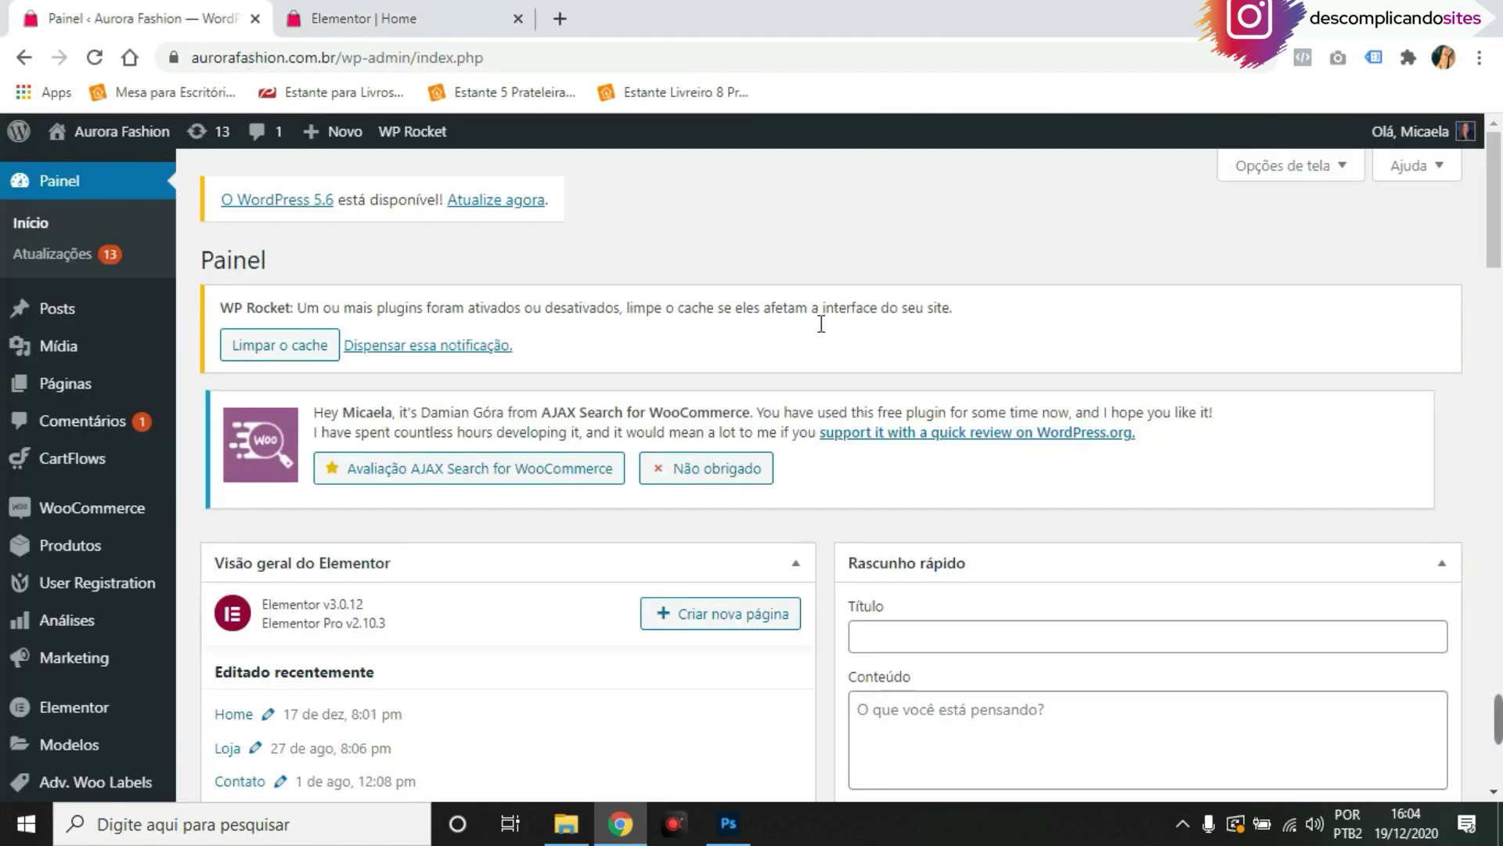
pyautogui.scroll(-3, 783, 337)
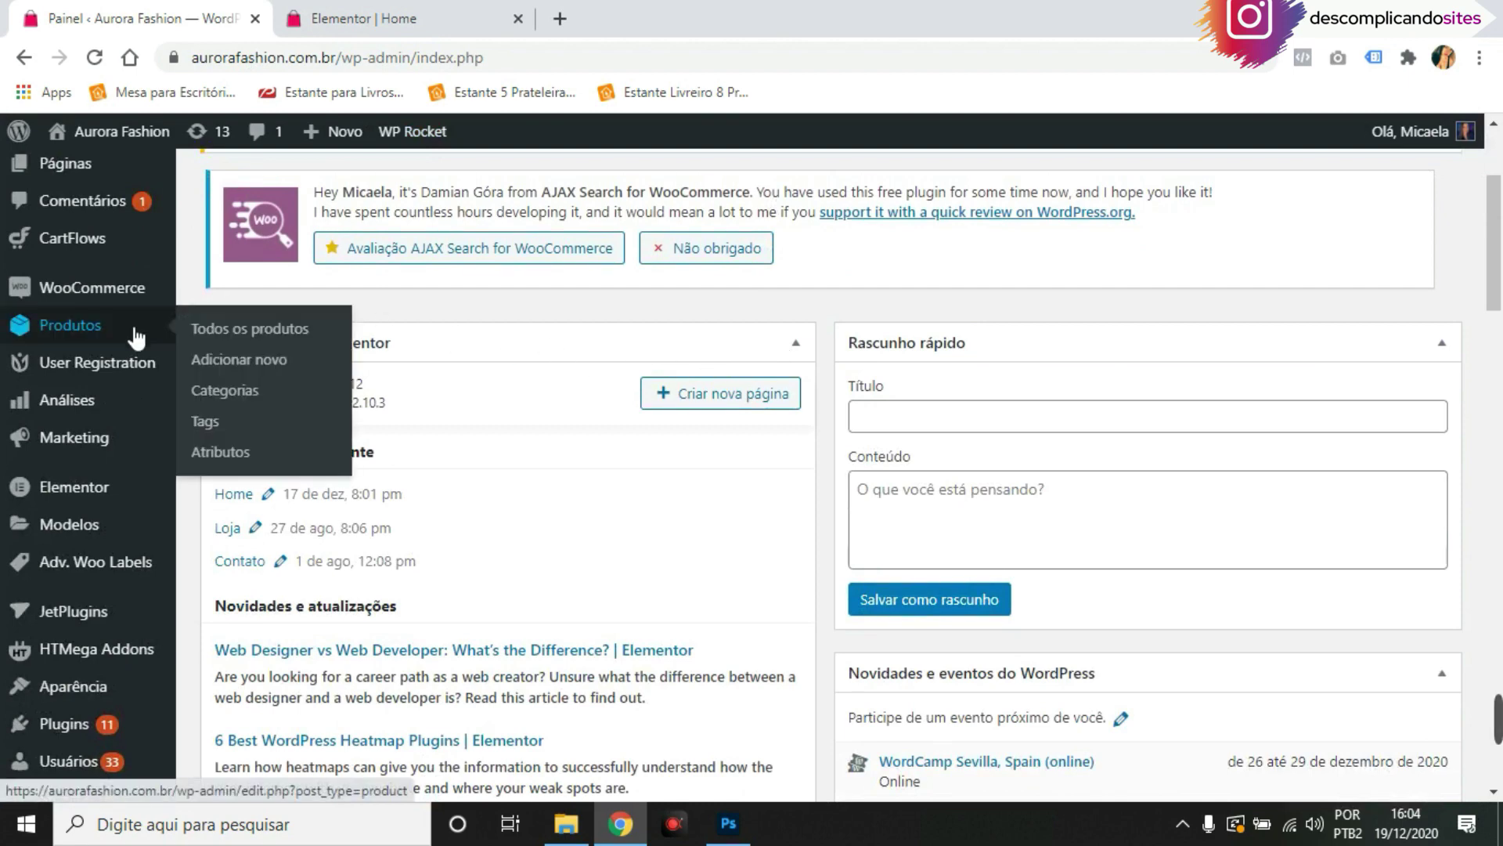
pyautogui.click(221, 390)
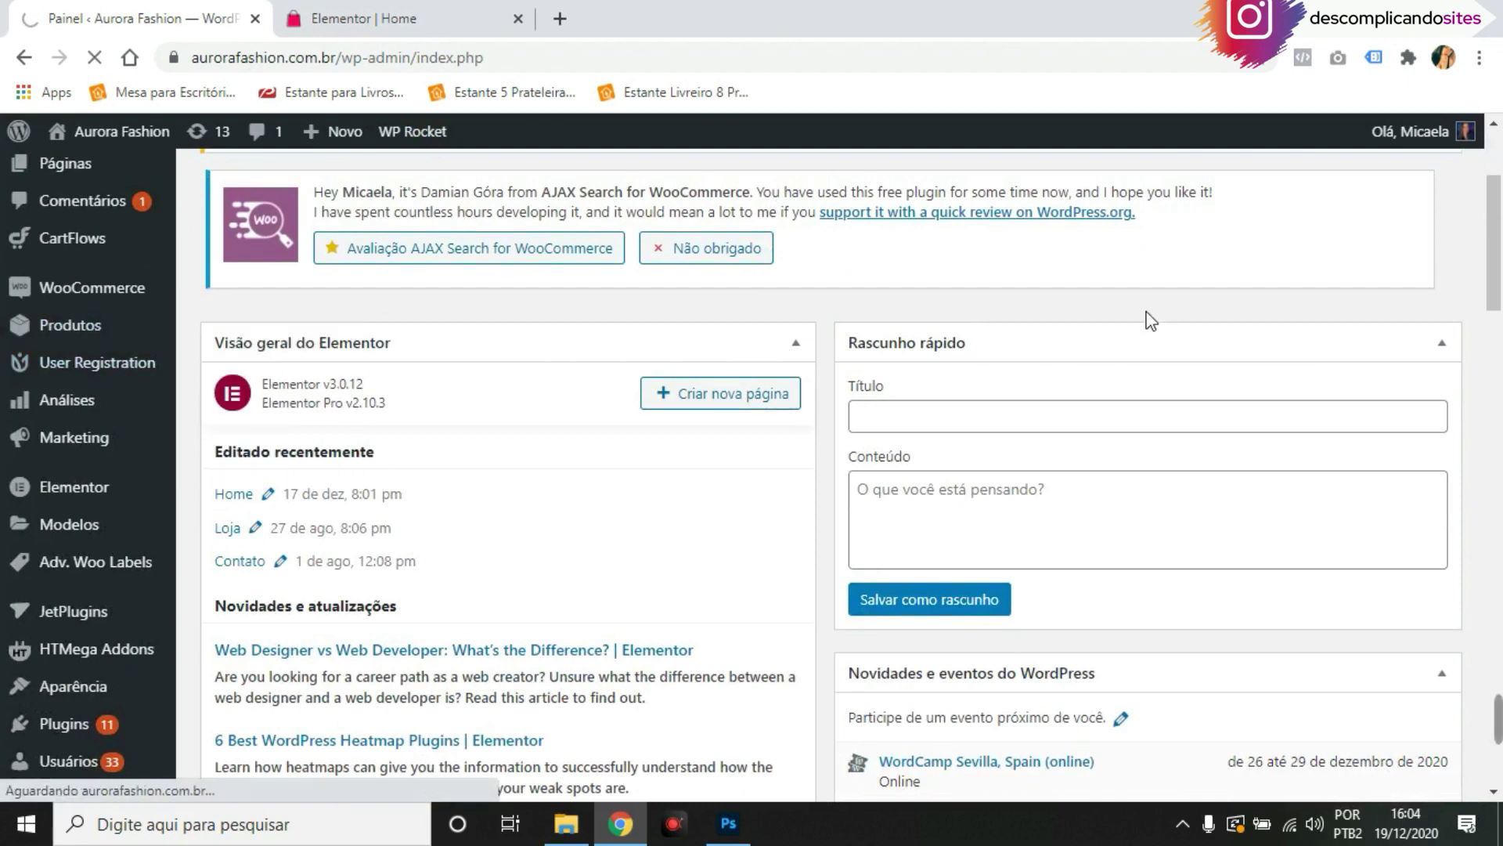
pyautogui.scroll(-2, 1150, 319)
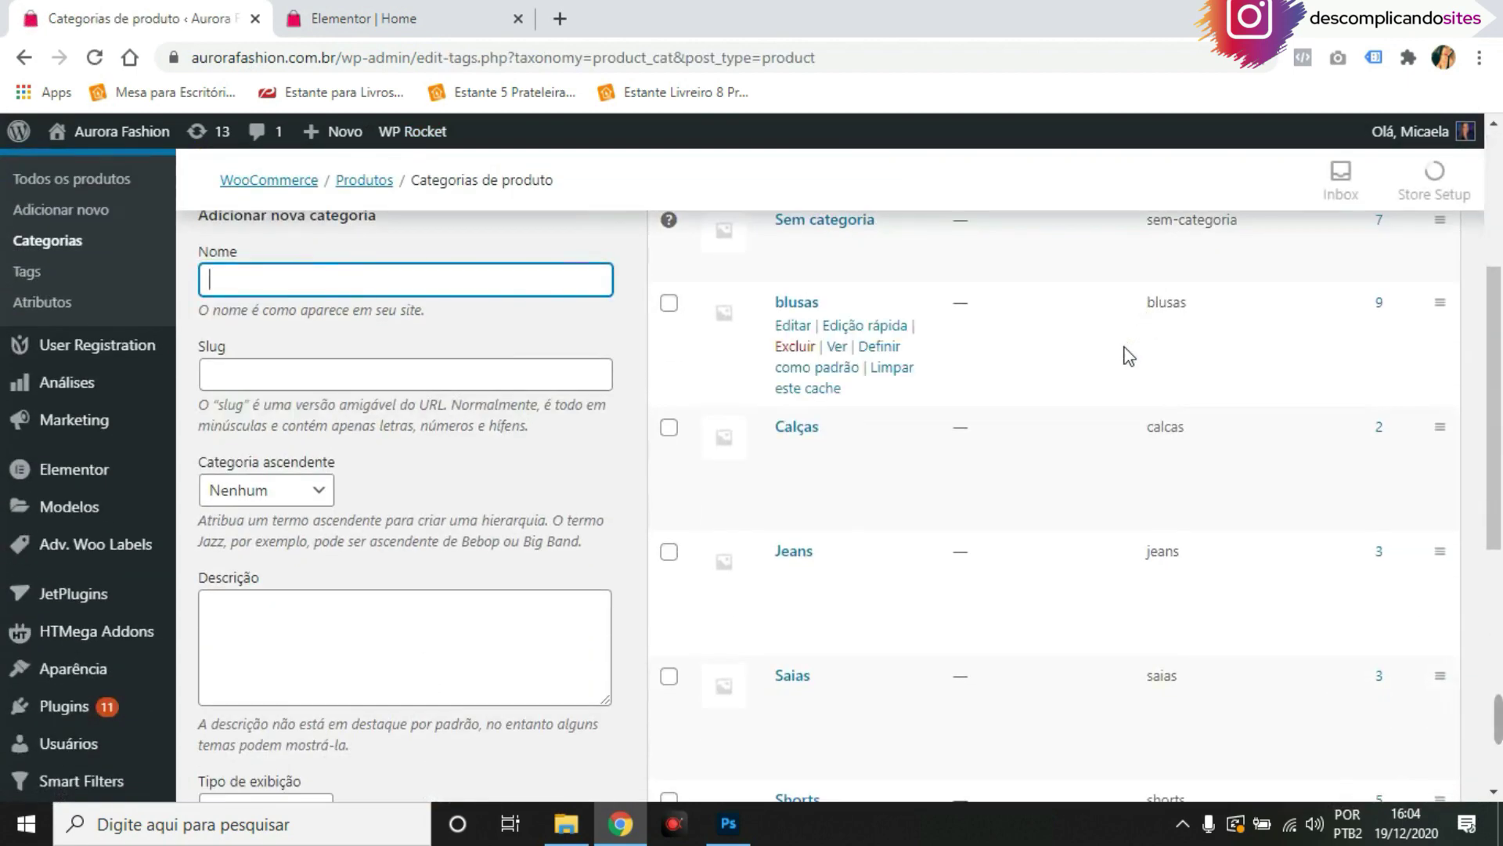
pyautogui.rightClick(837, 347)
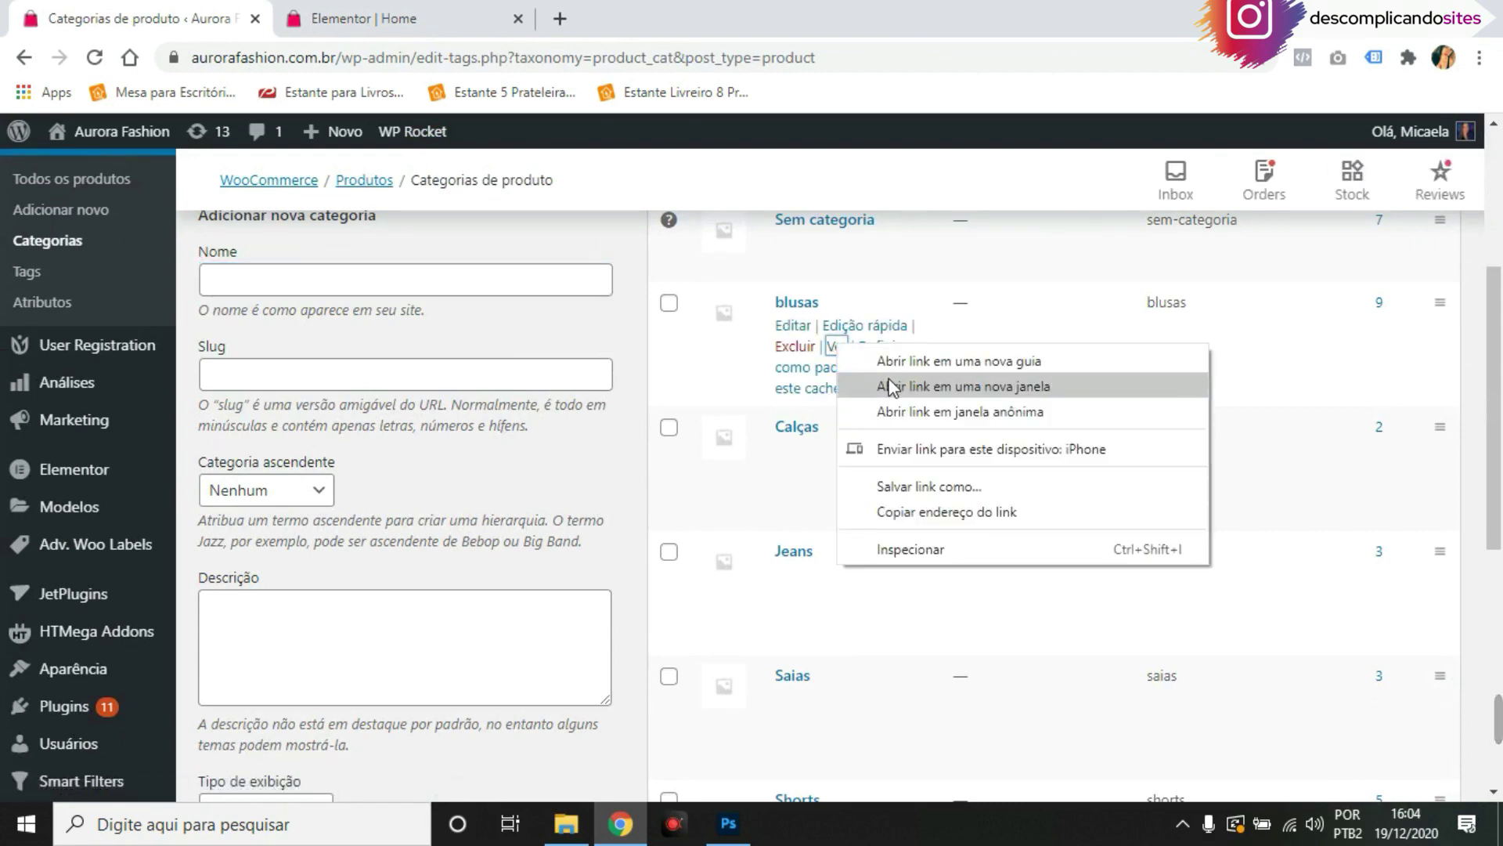
pyautogui.click(974, 509)
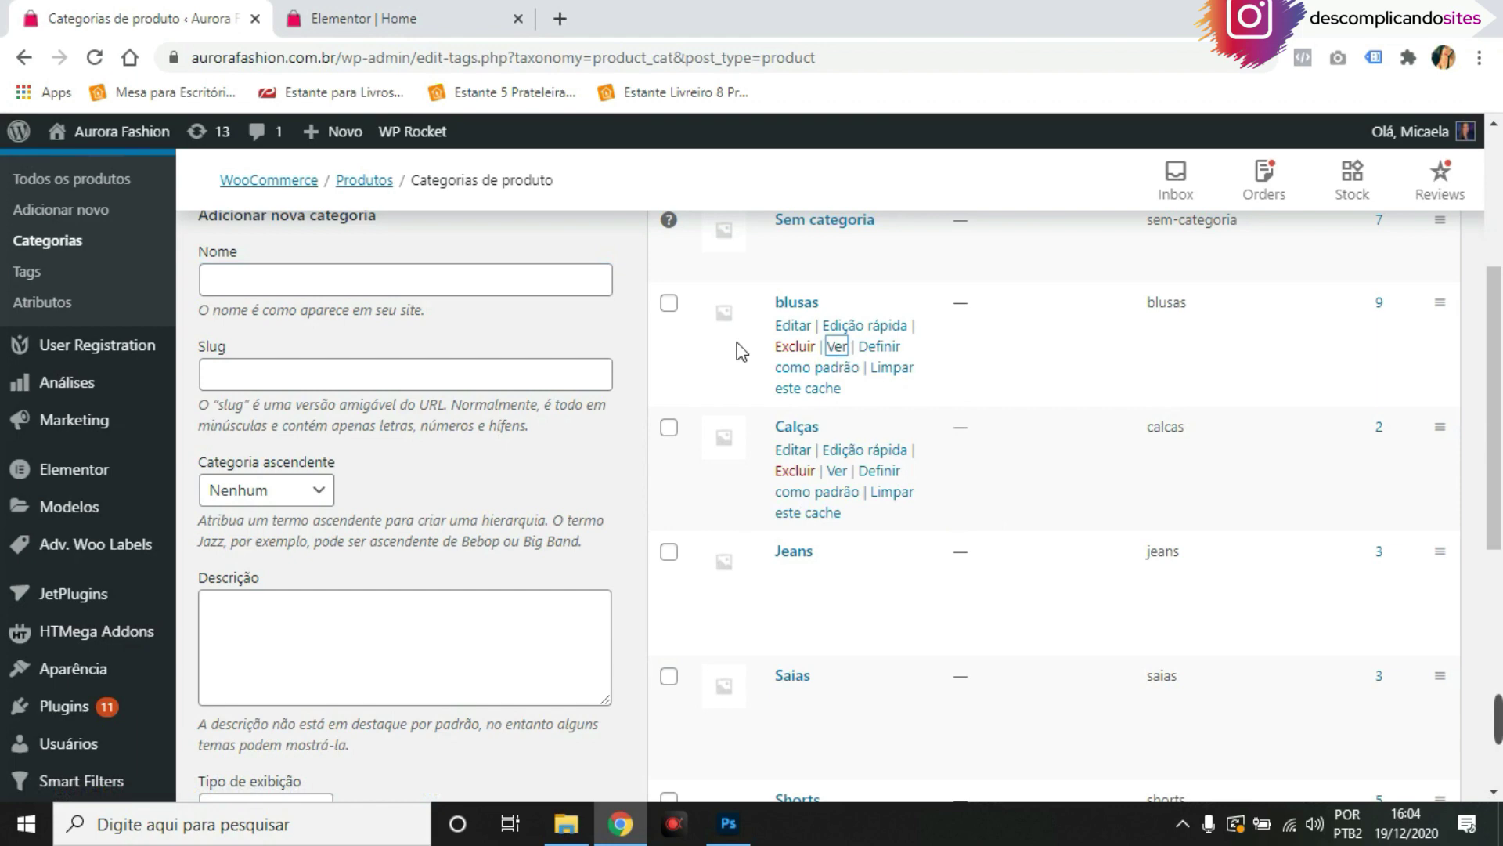
pyautogui.click(425, 16)
pyautogui.click(9, 455)
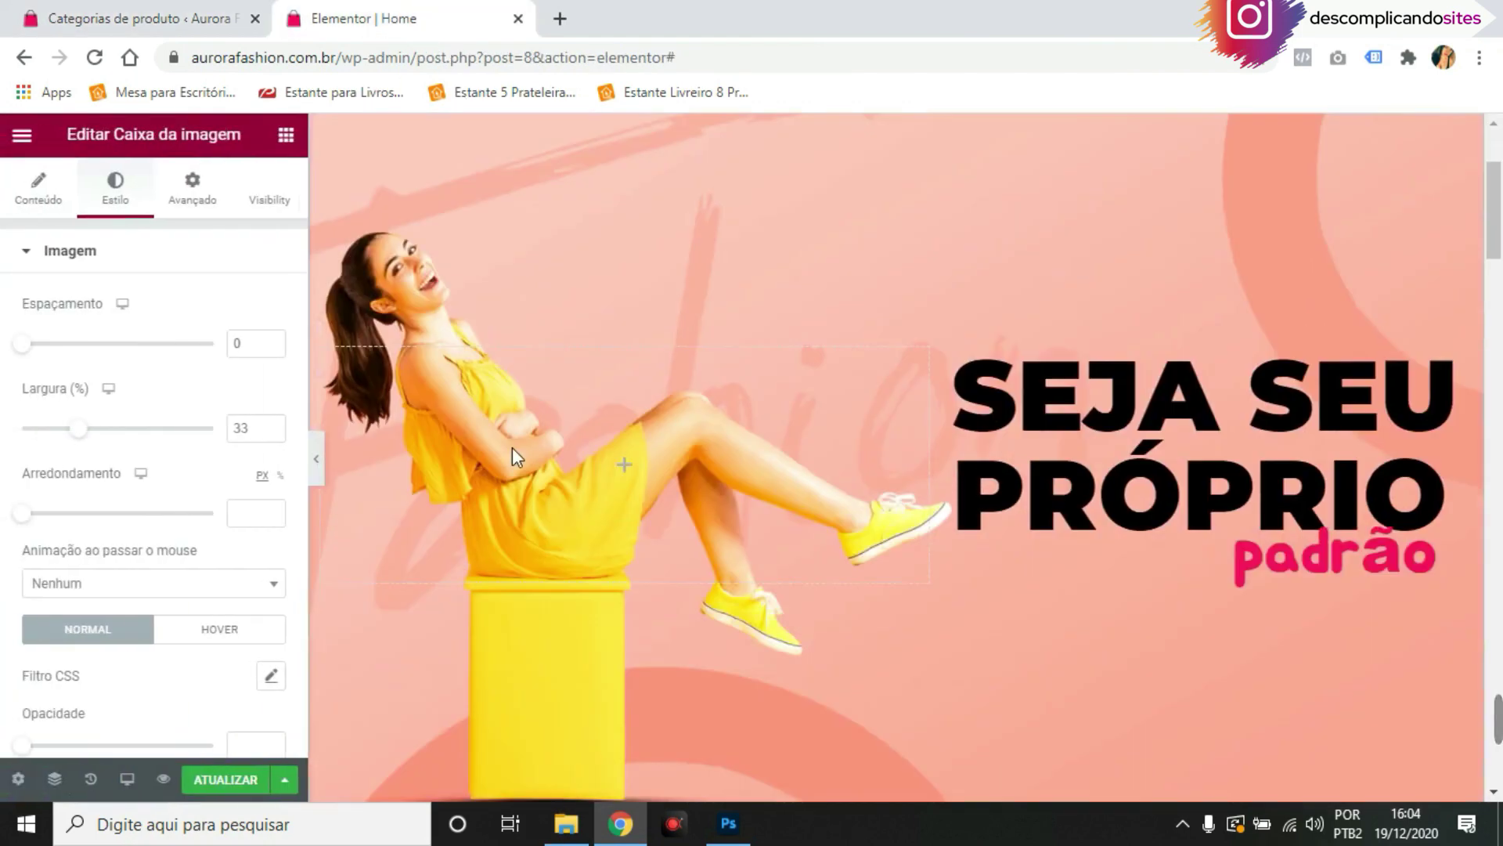
# Paste the blusas category URL into the image box's Link field, then return to WordPress admin
pyautogui.scroll(-5, 512, 448)
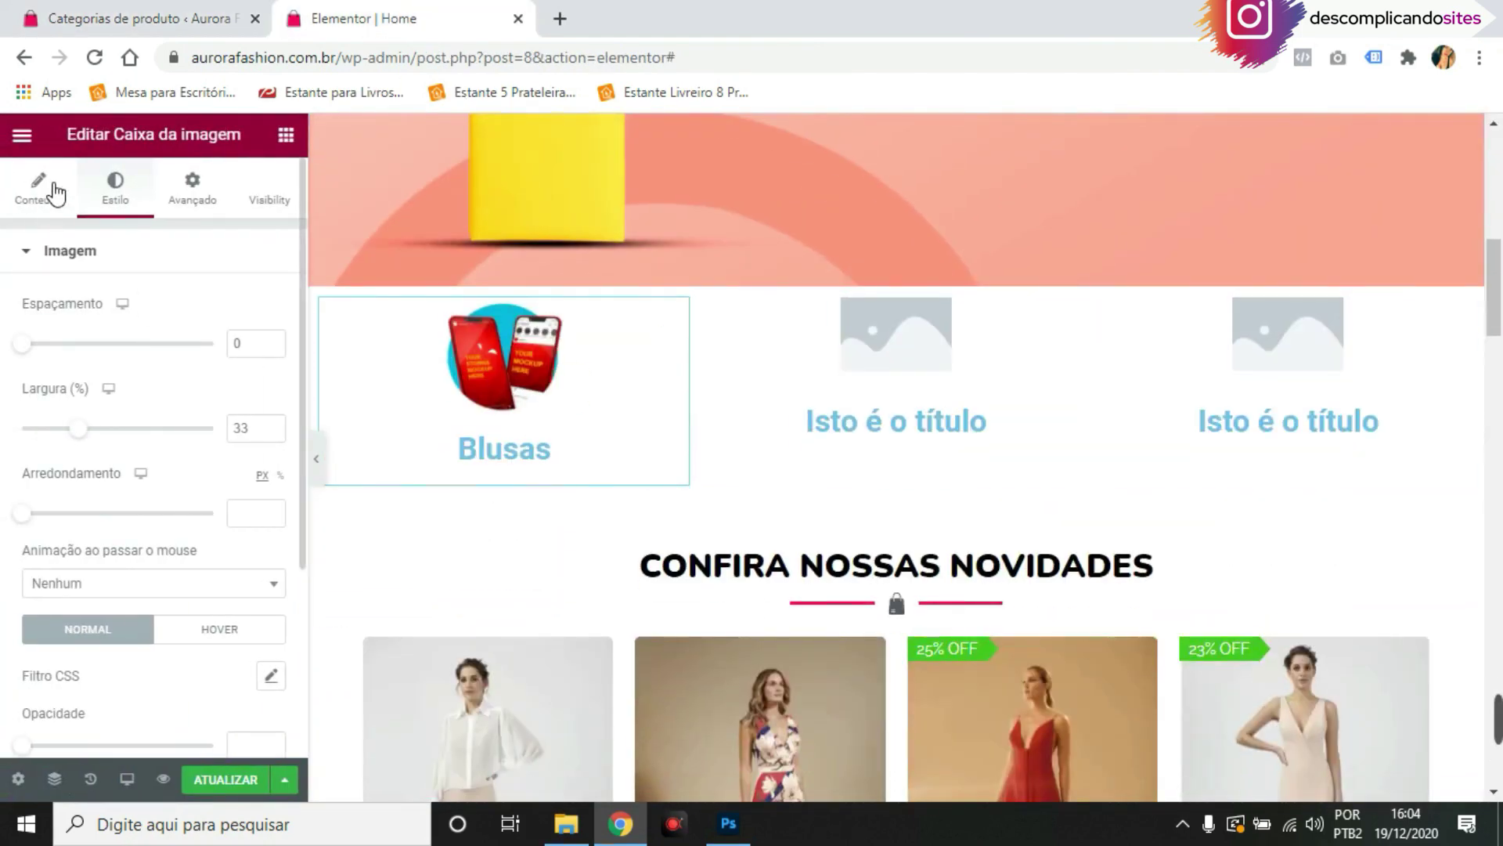
pyautogui.click(37, 186)
pyautogui.scroll(-4, 130, 470)
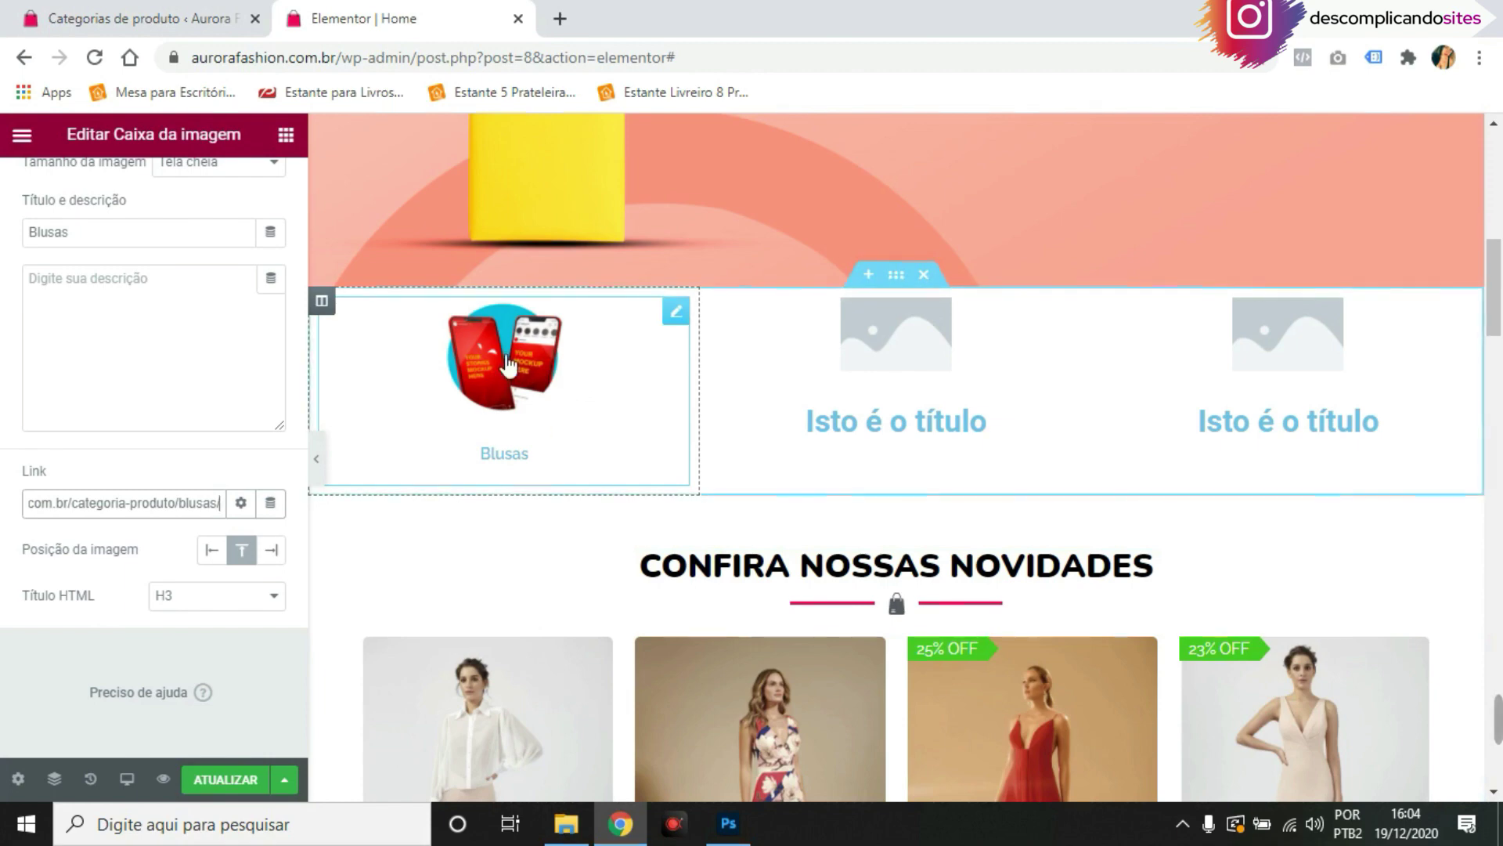
pyautogui.click(149, 18)
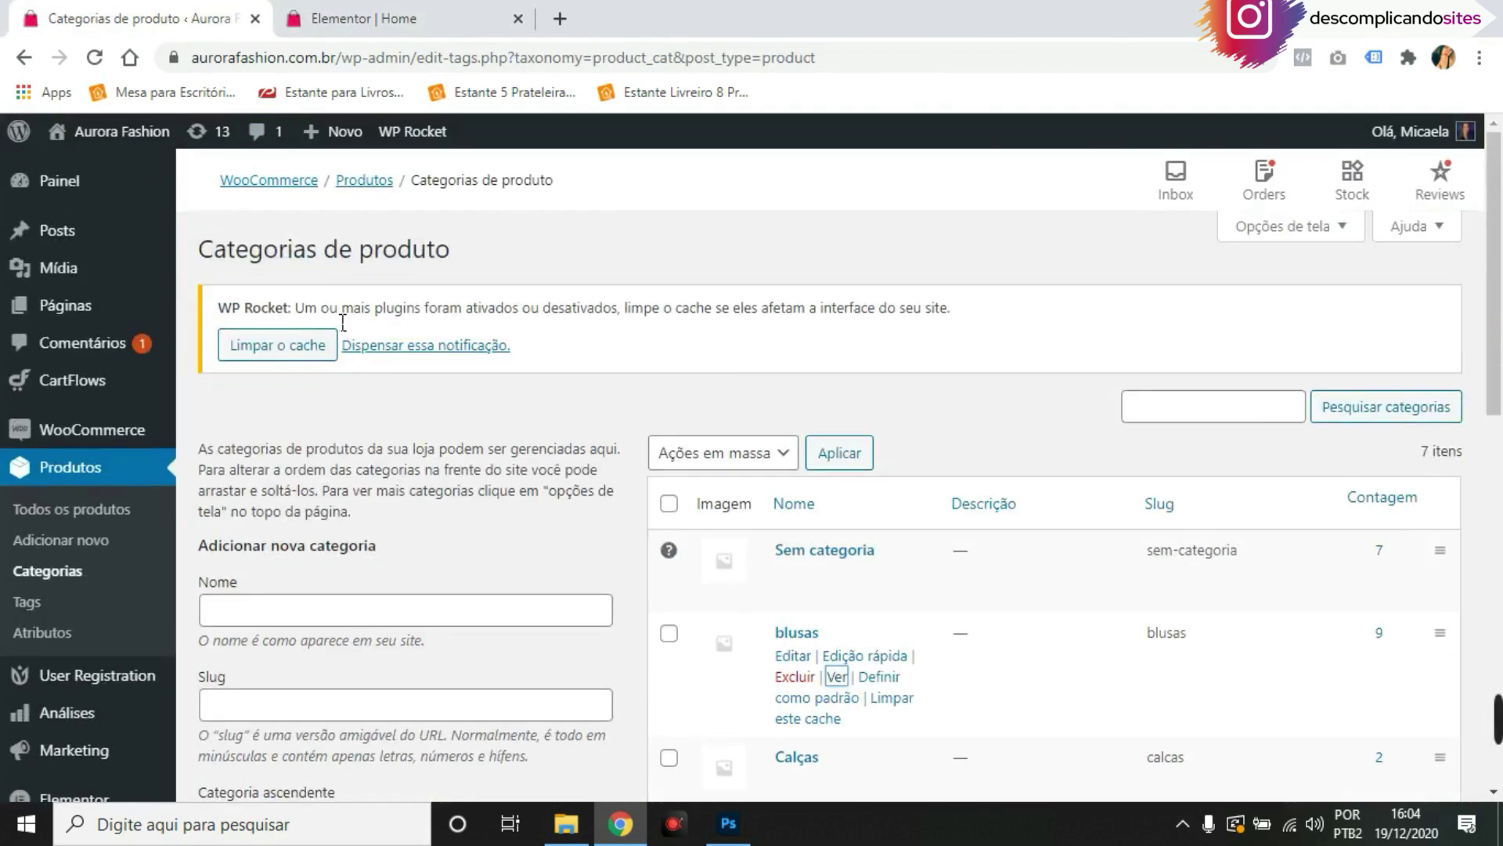
pyautogui.moveTo(57, 230)
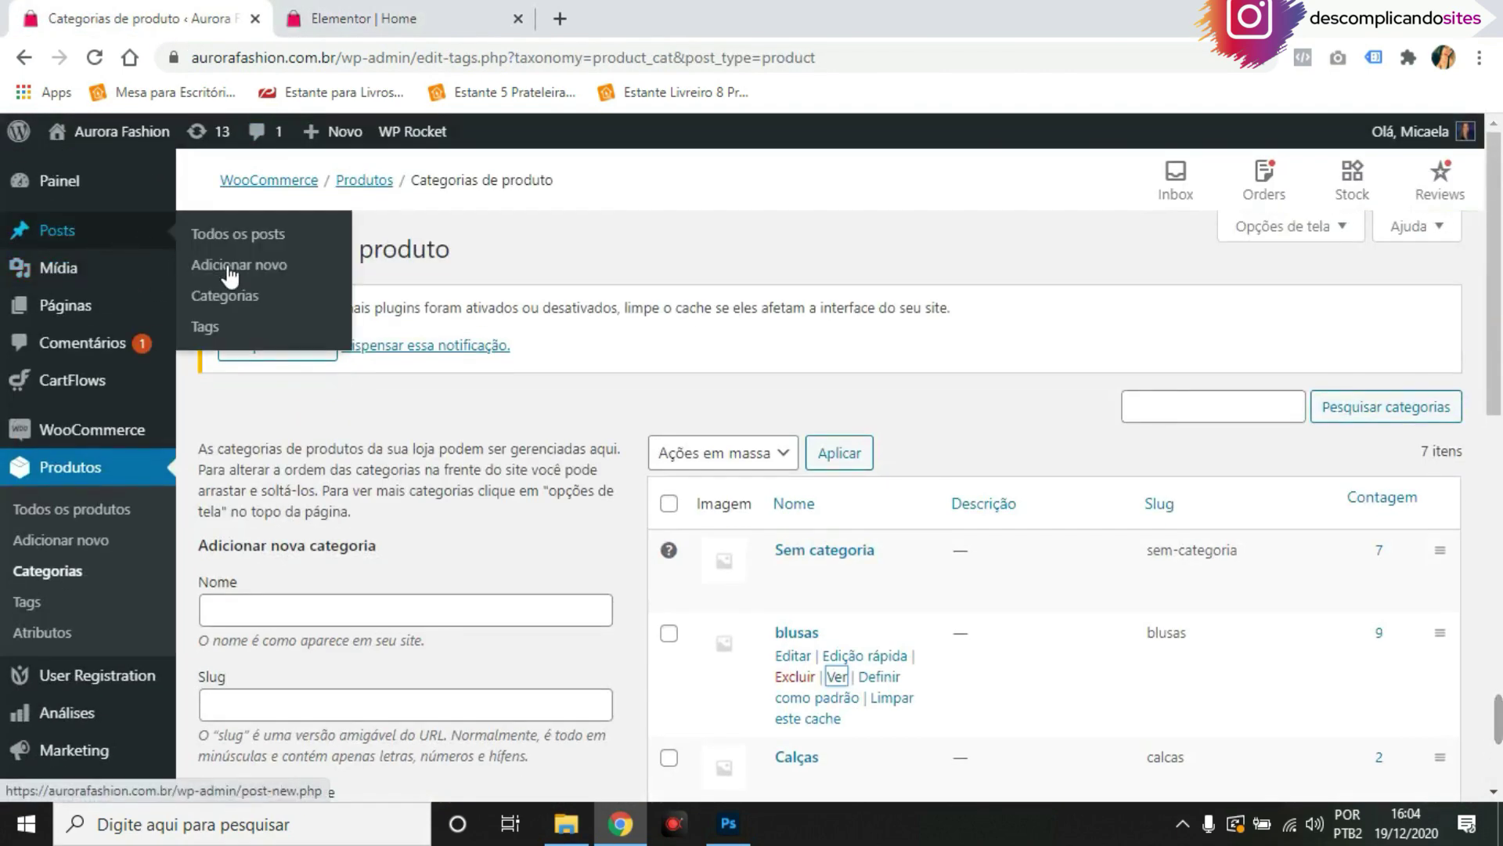
# Open Posts > Categorias and bring up the link menu for Uncategorized's 'Ver' link
pyautogui.click(227, 296)
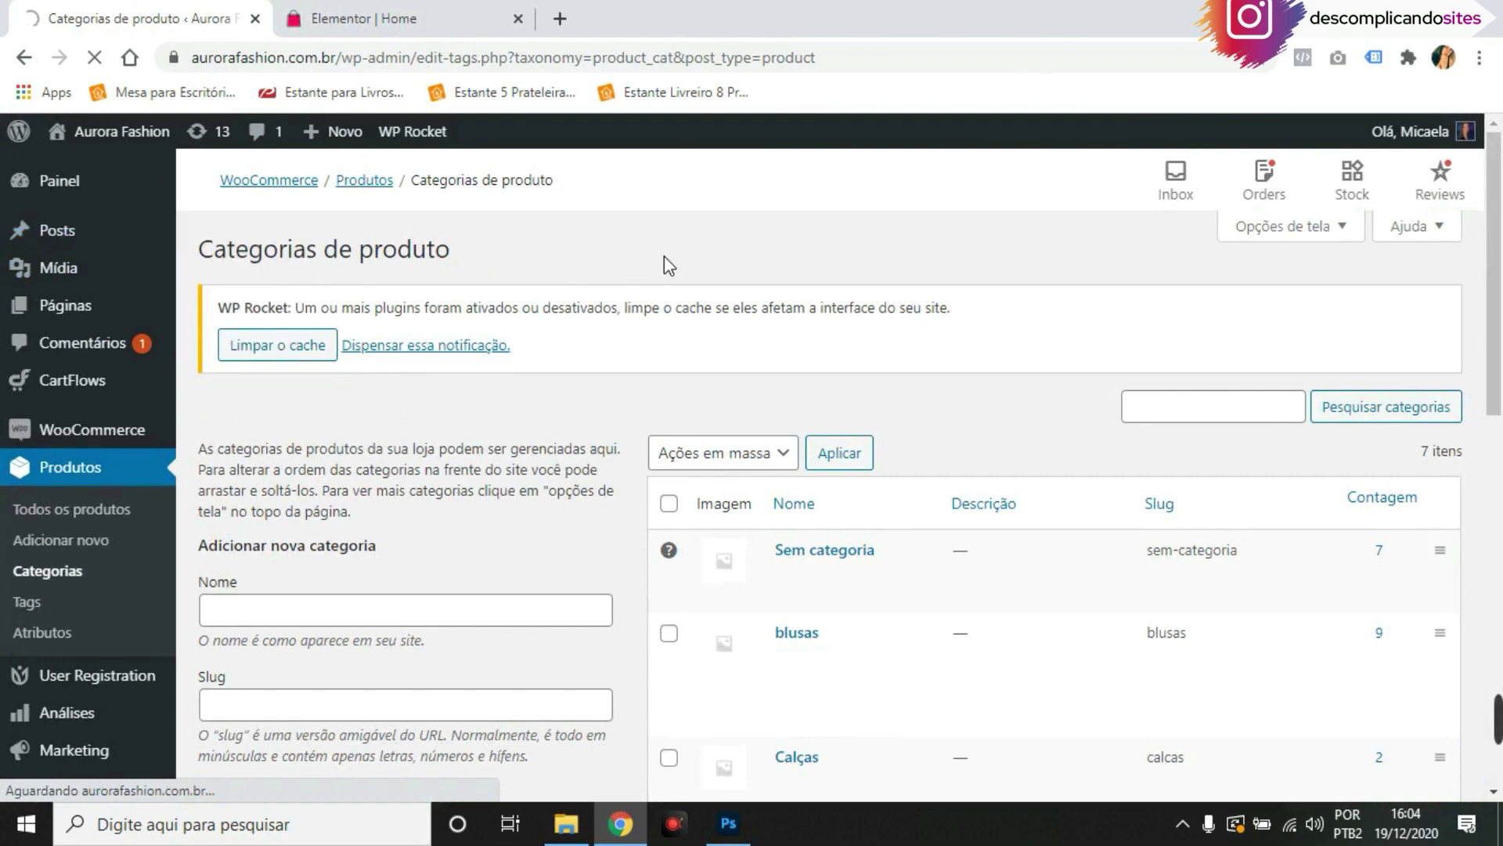
pyautogui.rightClick(916, 272)
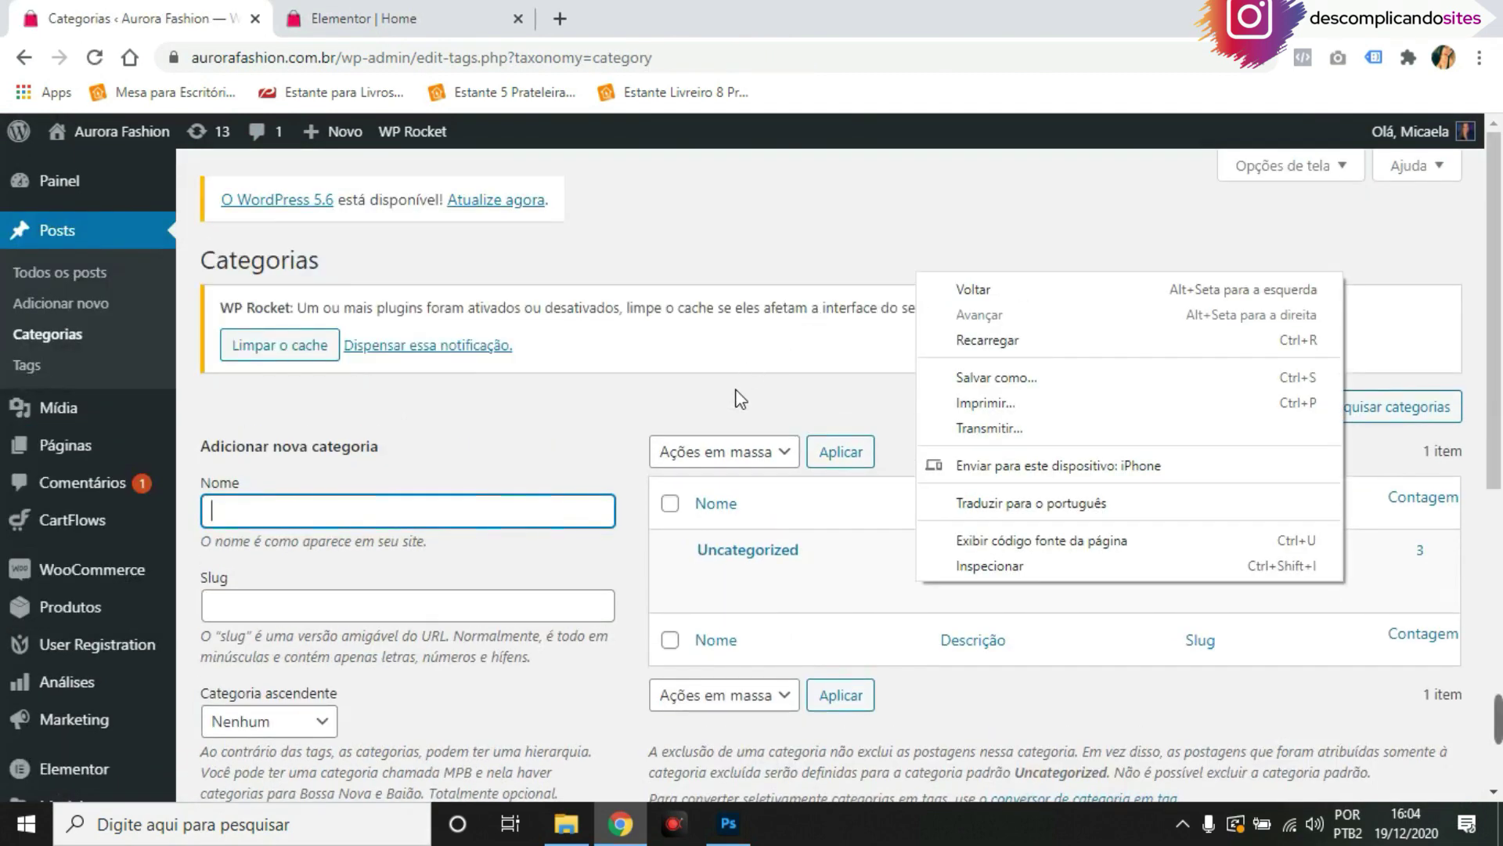
pyautogui.click(739, 400)
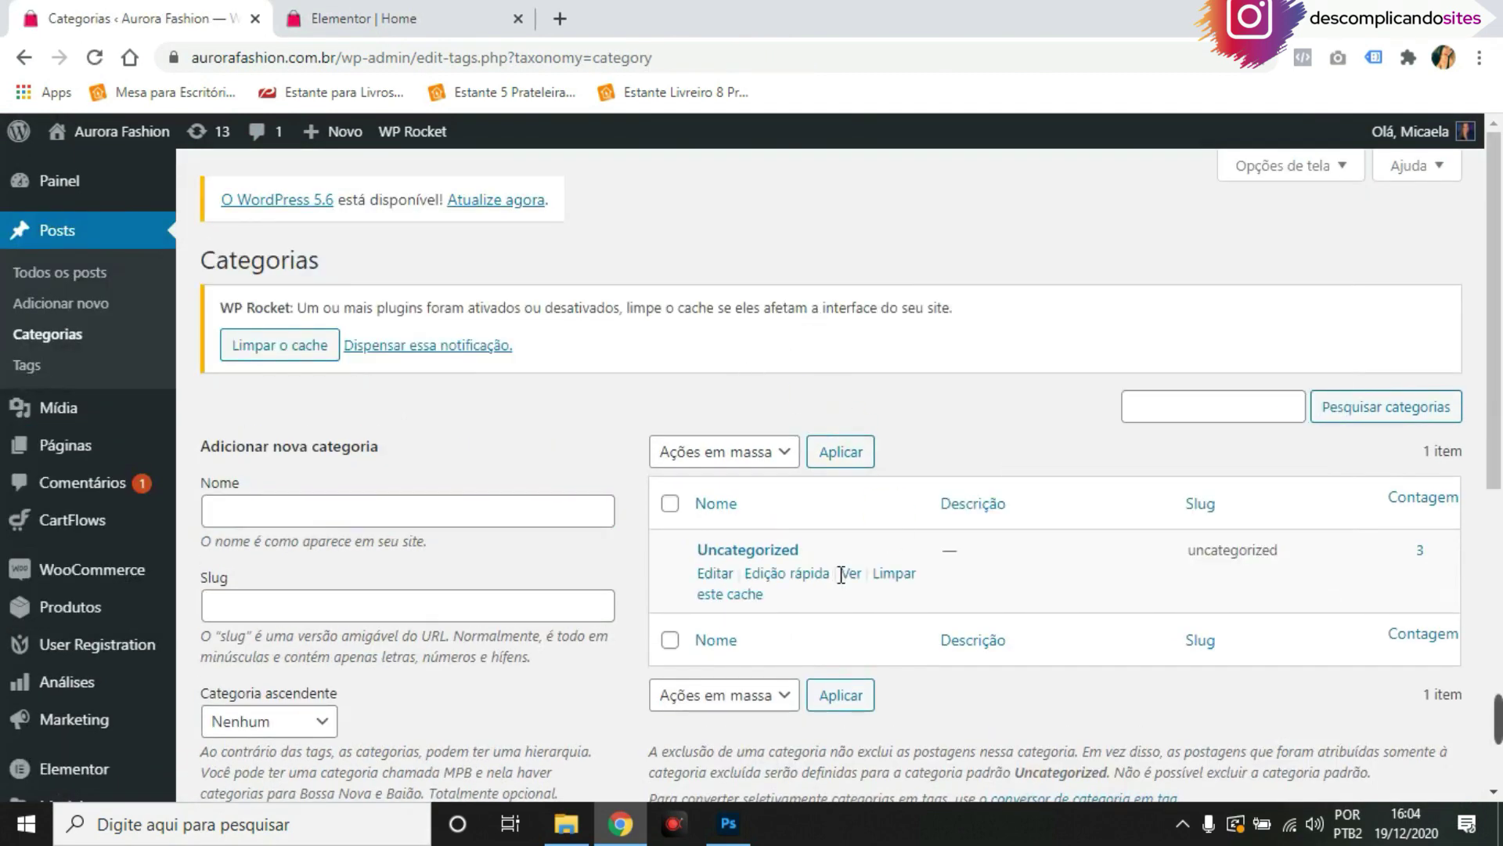
pyautogui.rightClick(857, 575)
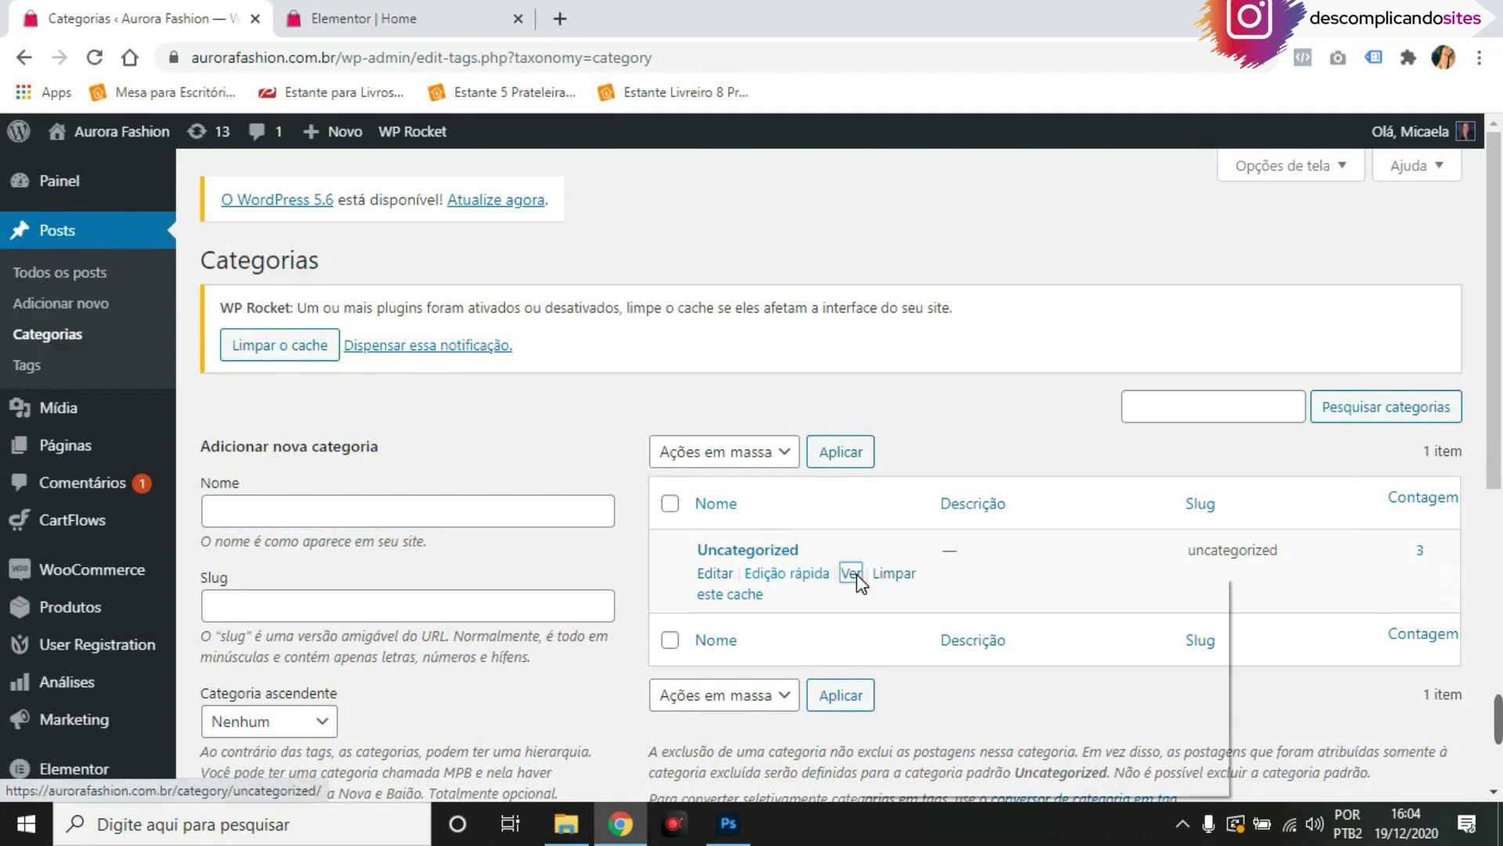
pyautogui.click(597, 235)
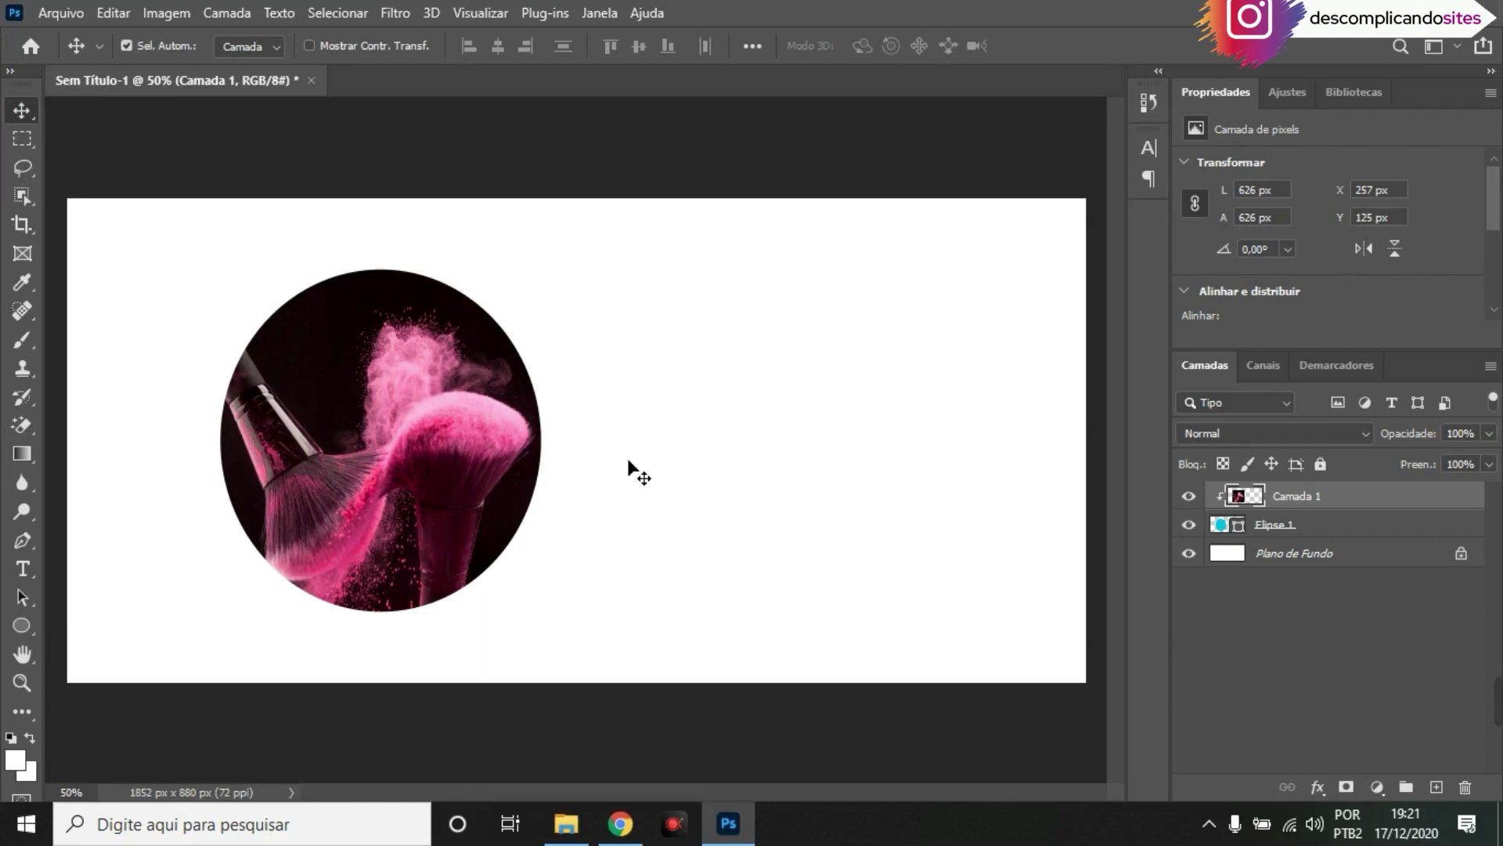